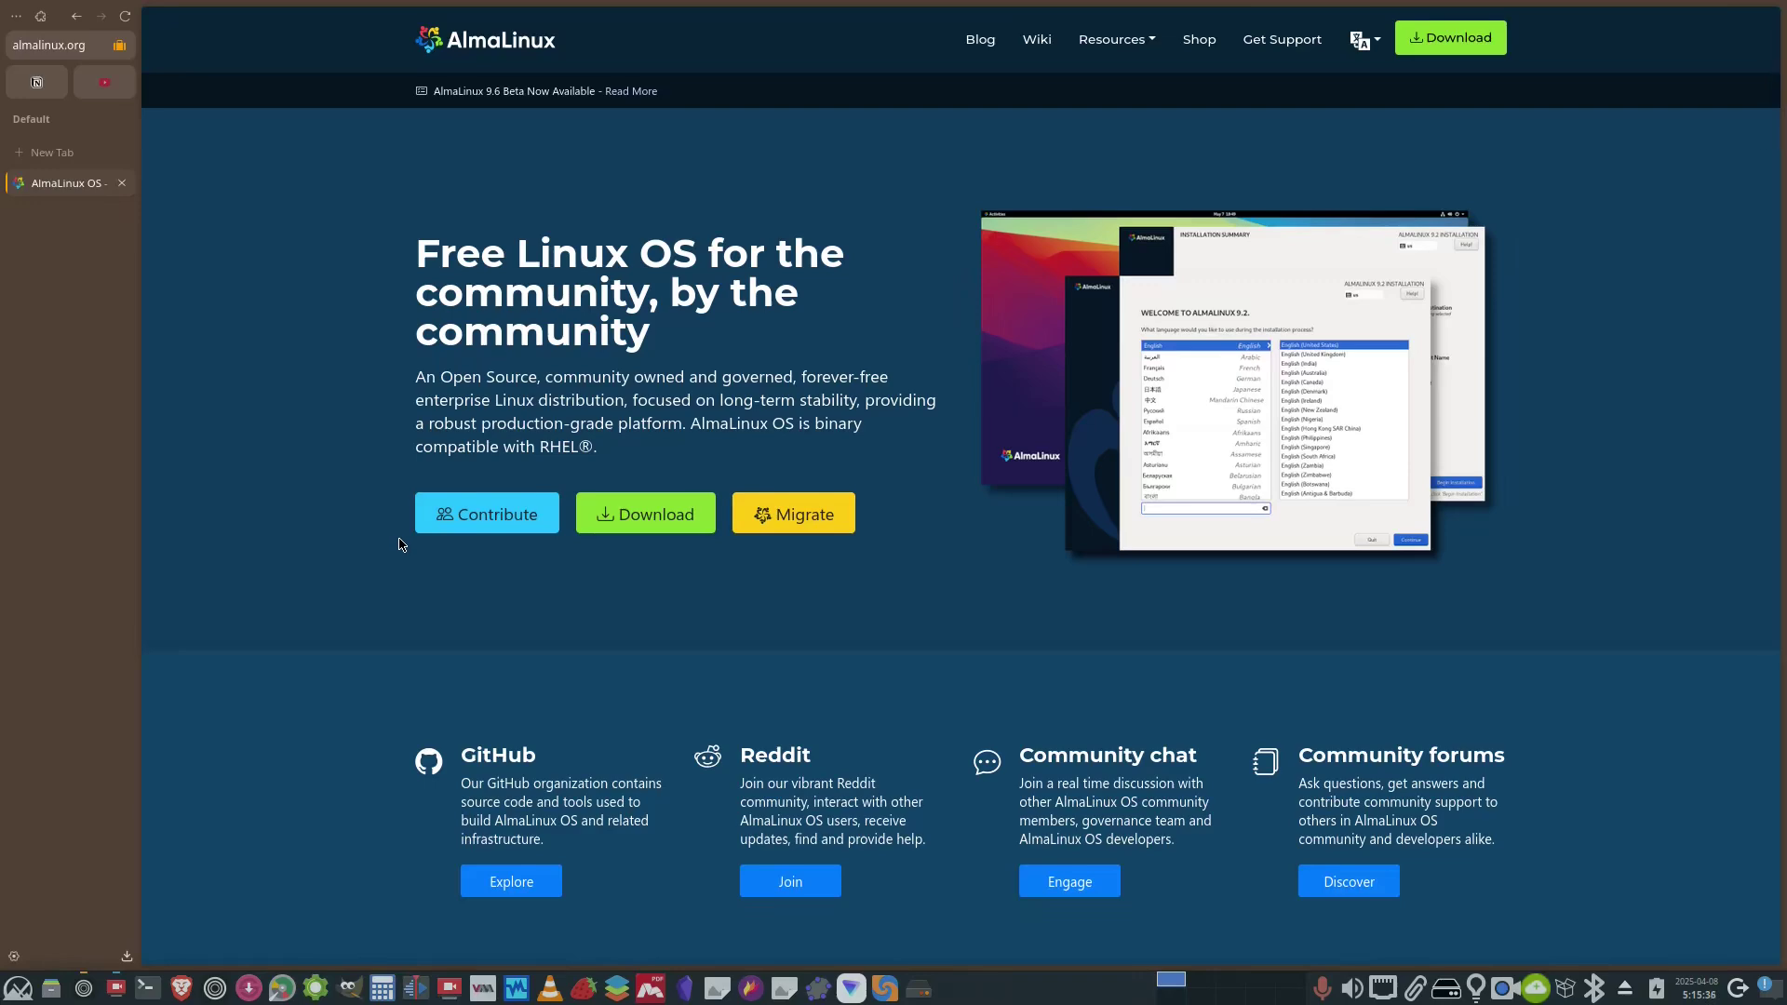
- Scroll the AlmaLinux.org page down and back up
scroll(402, 544, "down", 8)
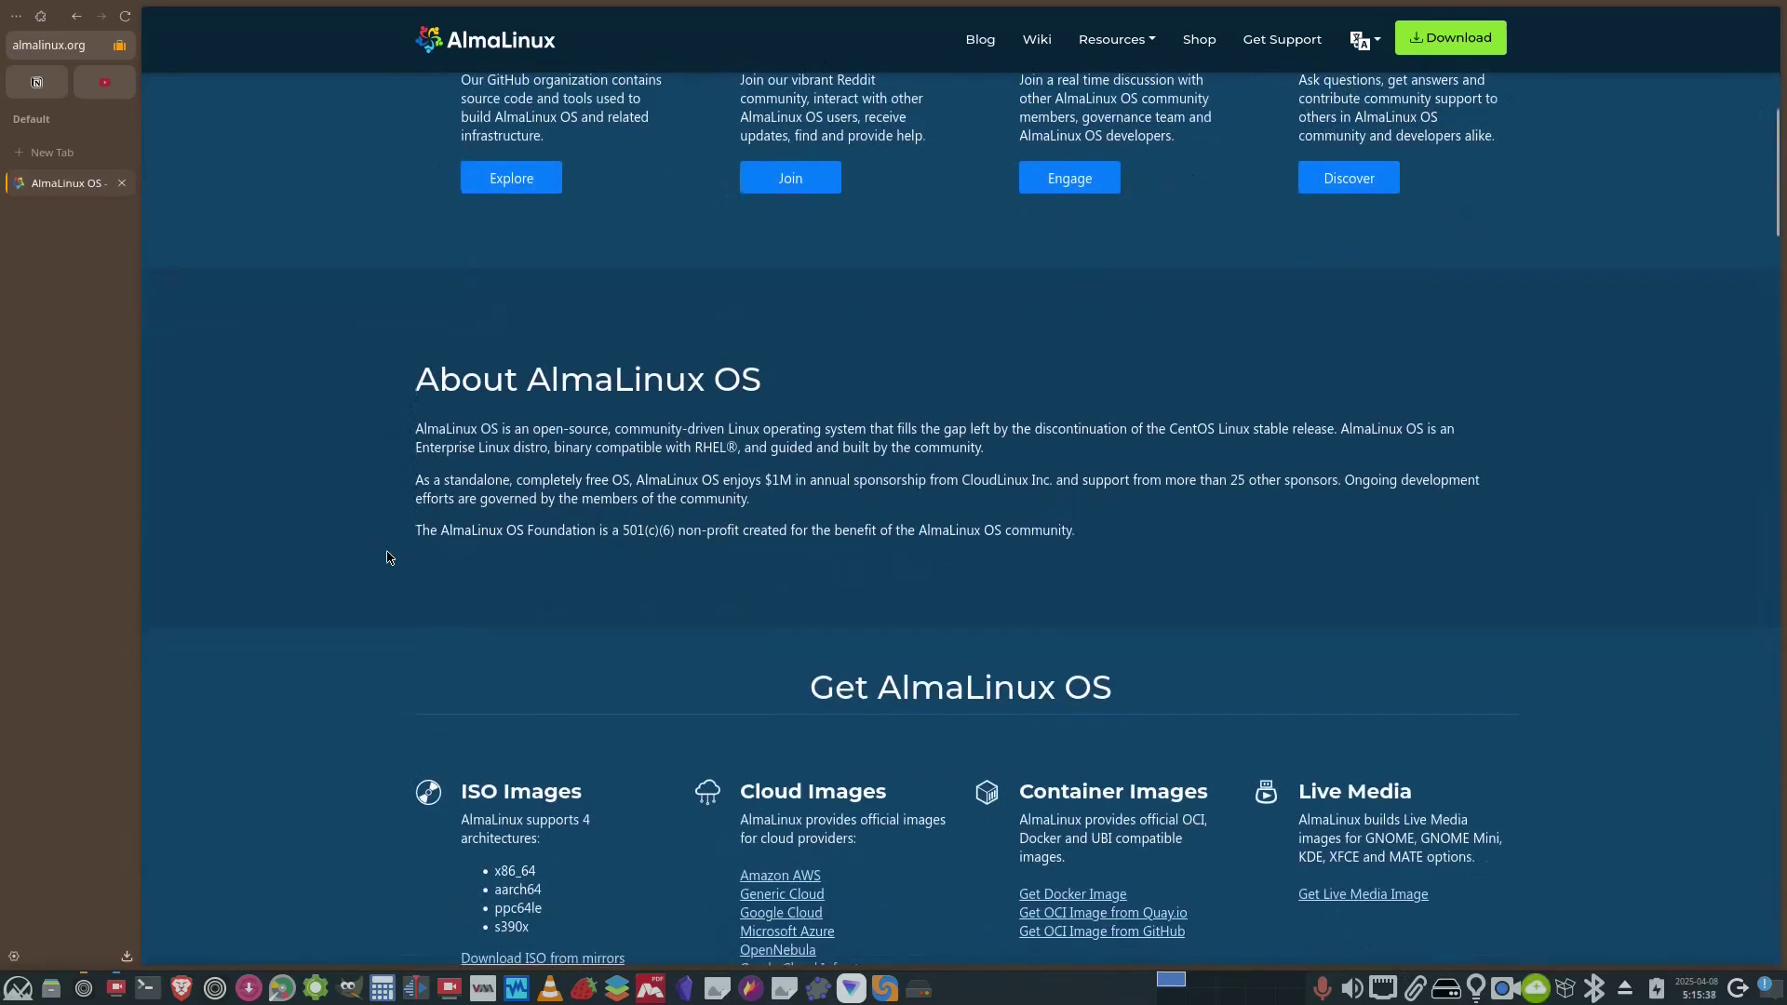
scroll(353, 579, "up", 8)
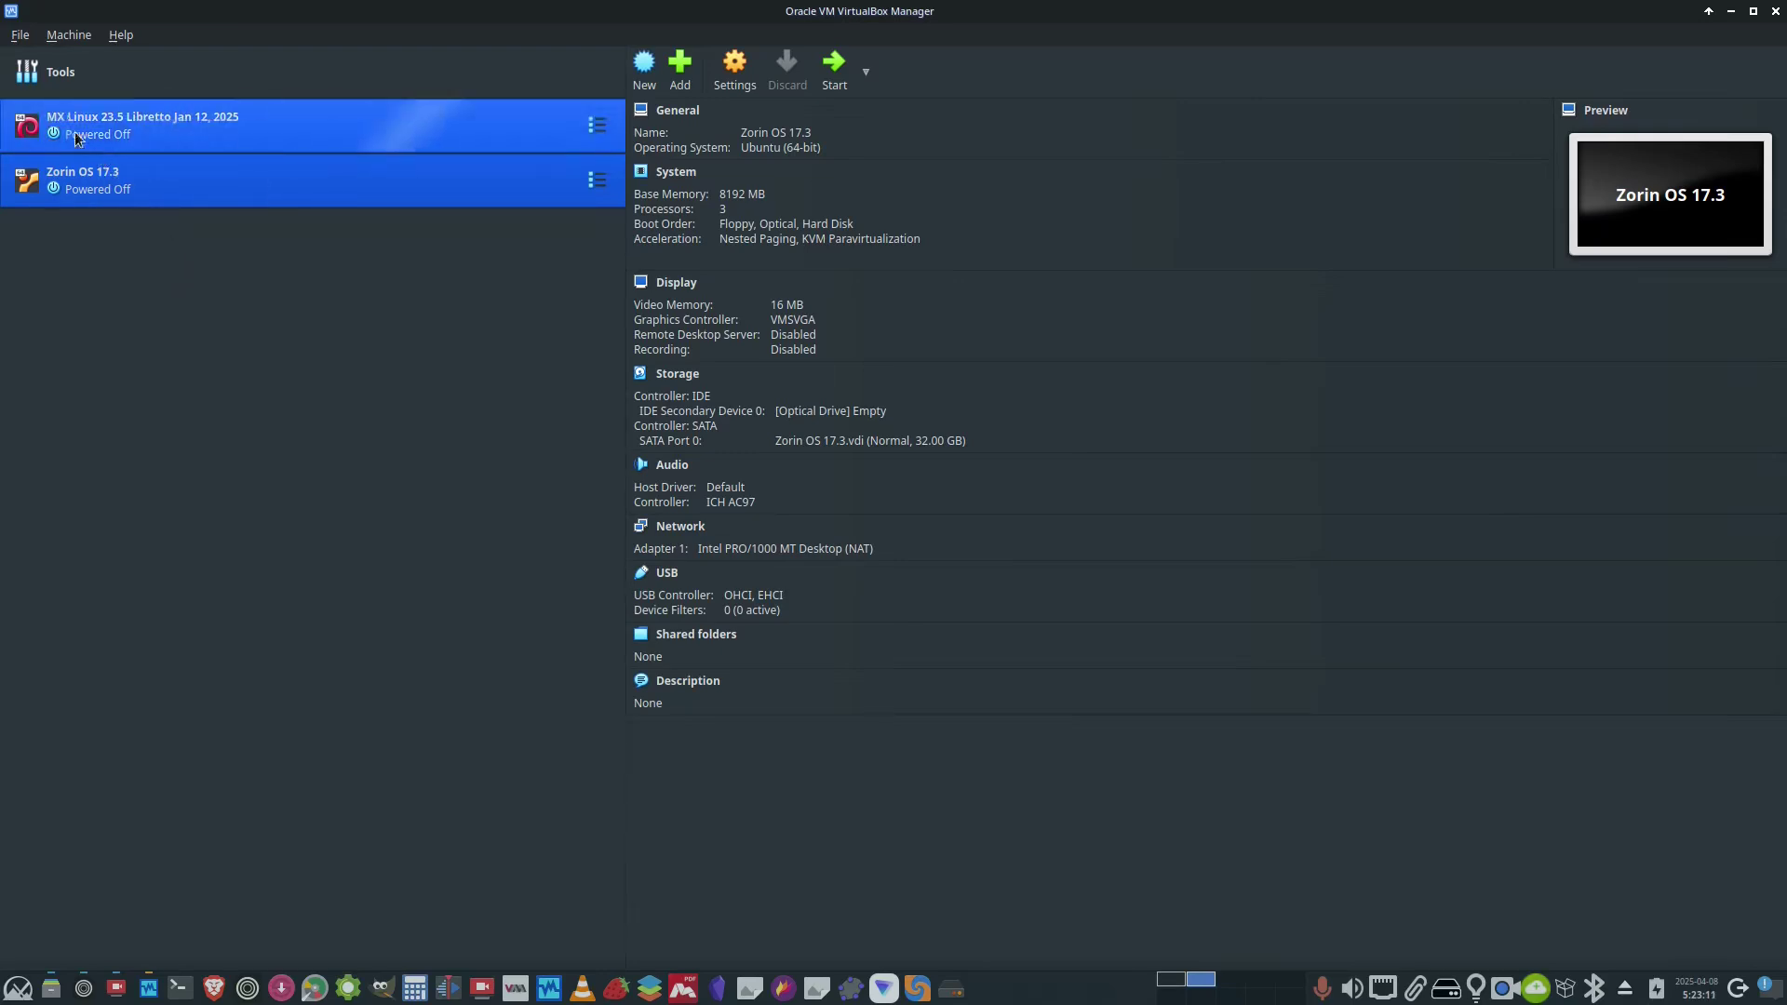
- Start a new machine named Alma_Linux9.5 using the AlmaLinux-9.5-x86_64-dvd.iso image
left_click(55, 35)
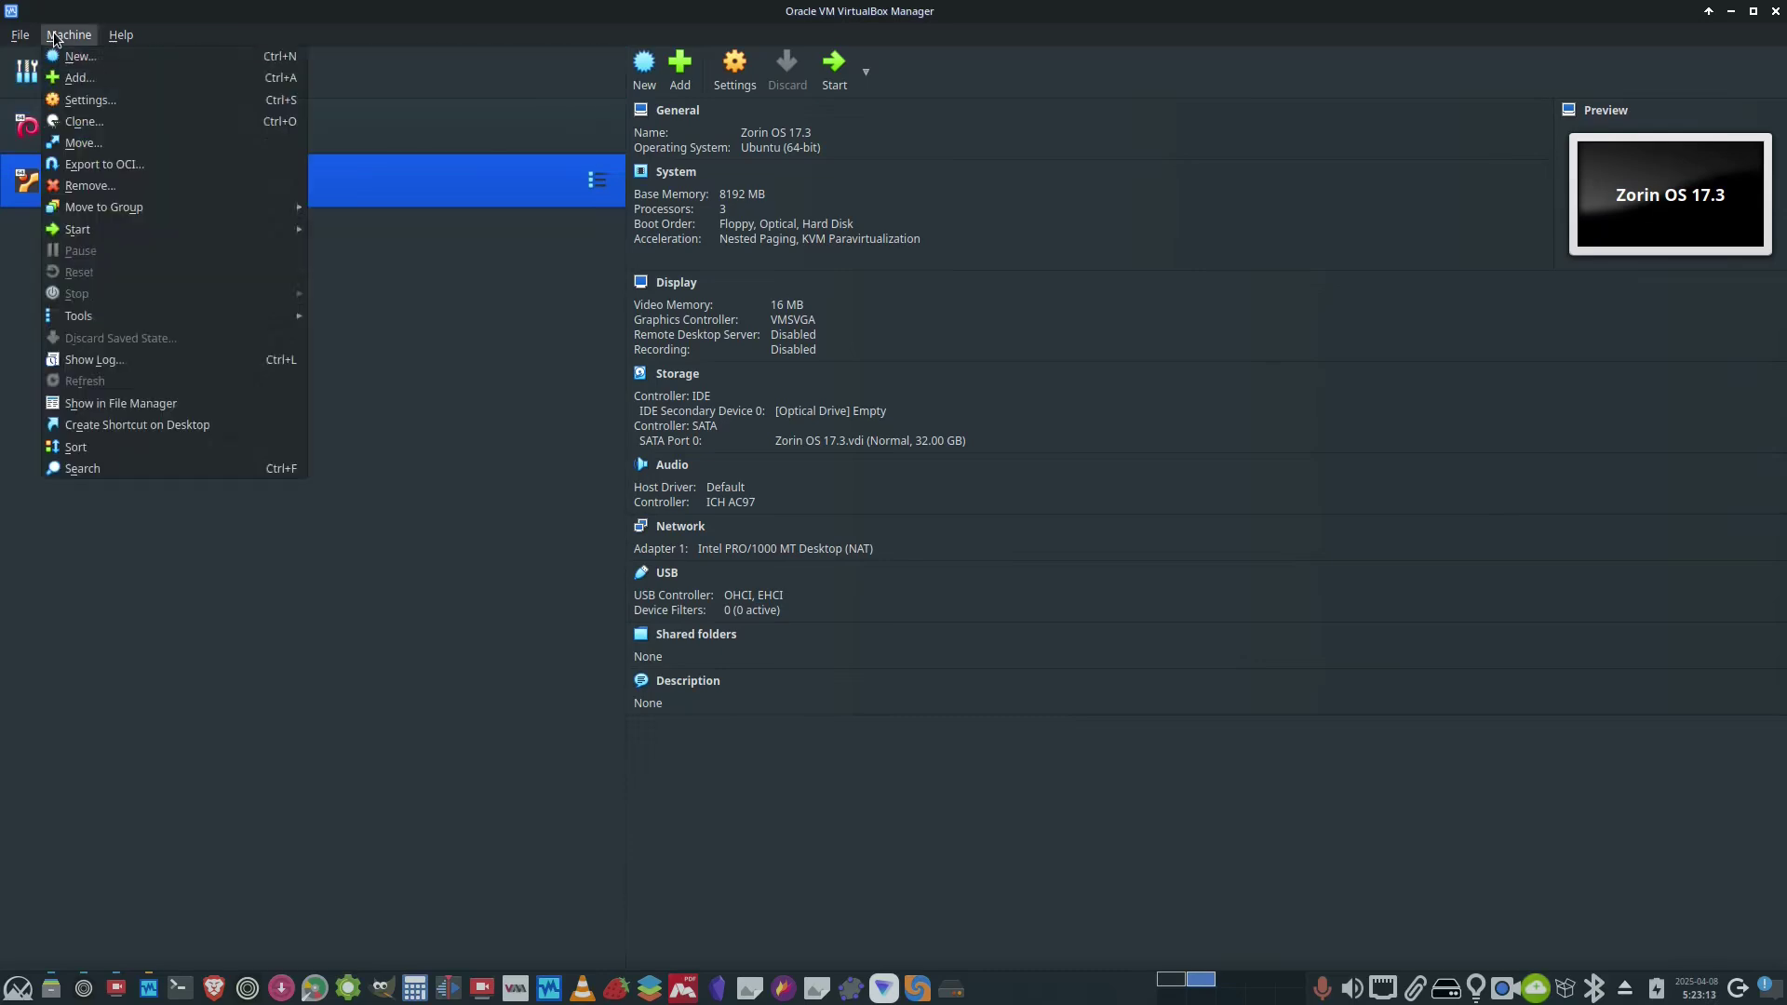
left_click(80, 59)
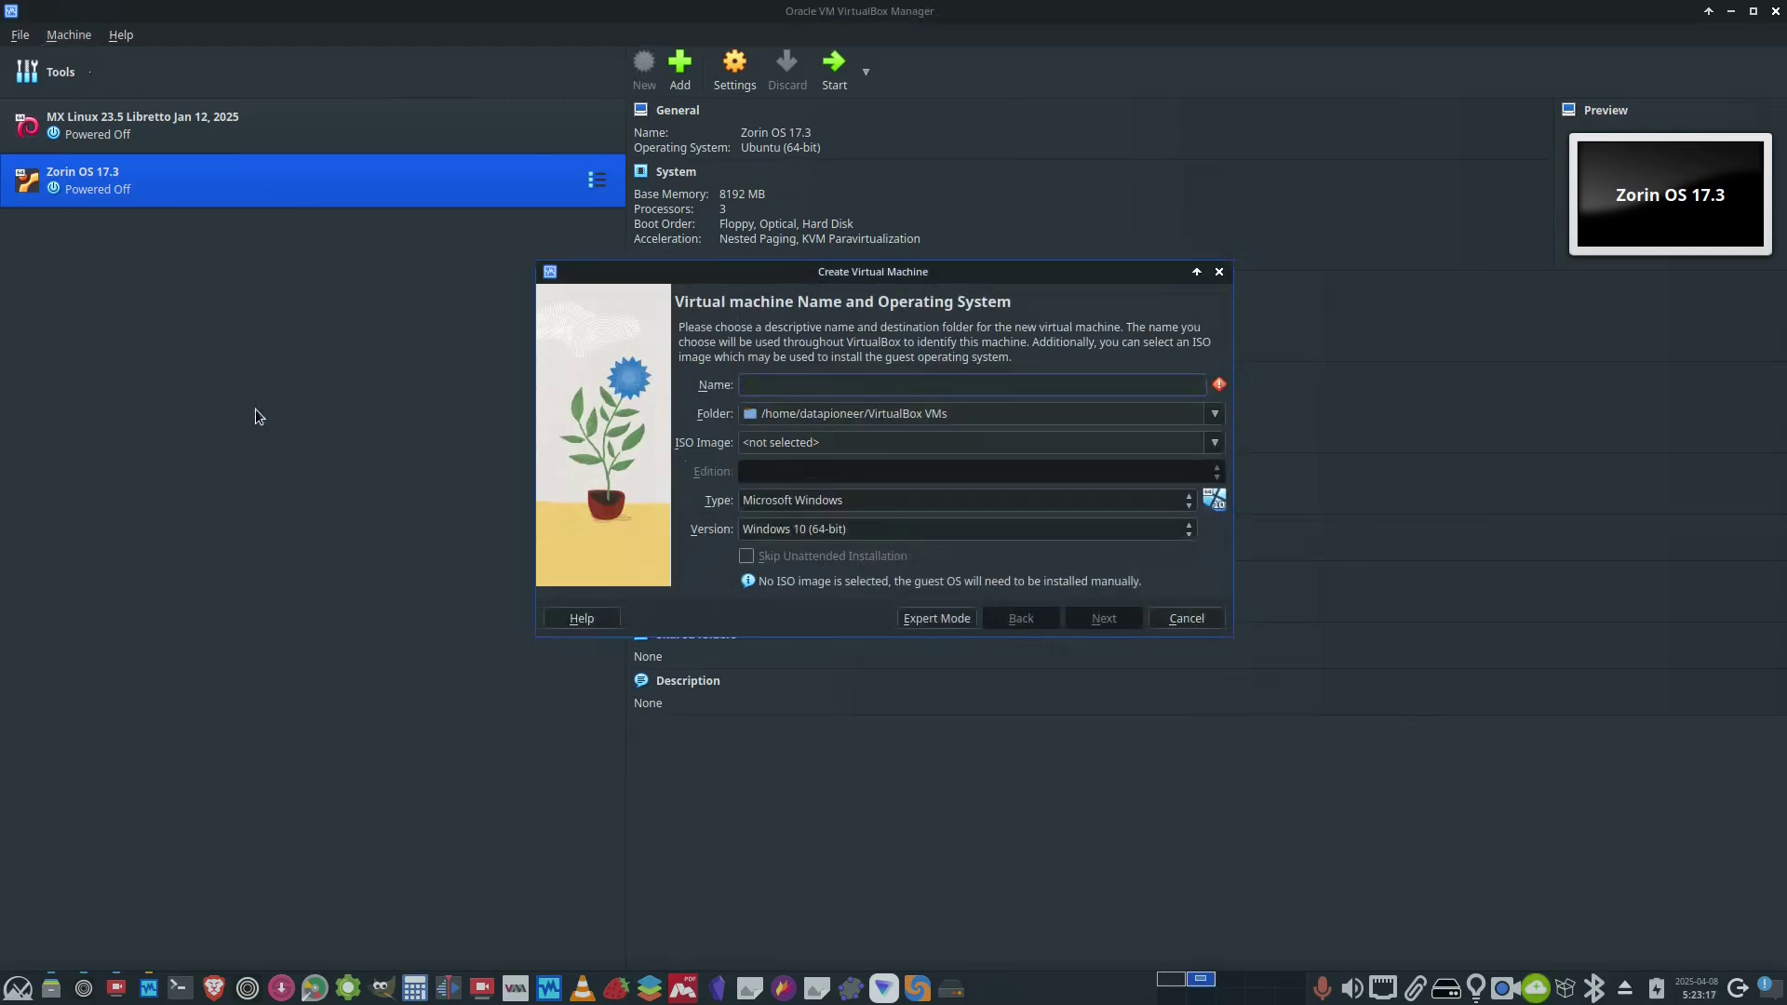
type("Alma_")
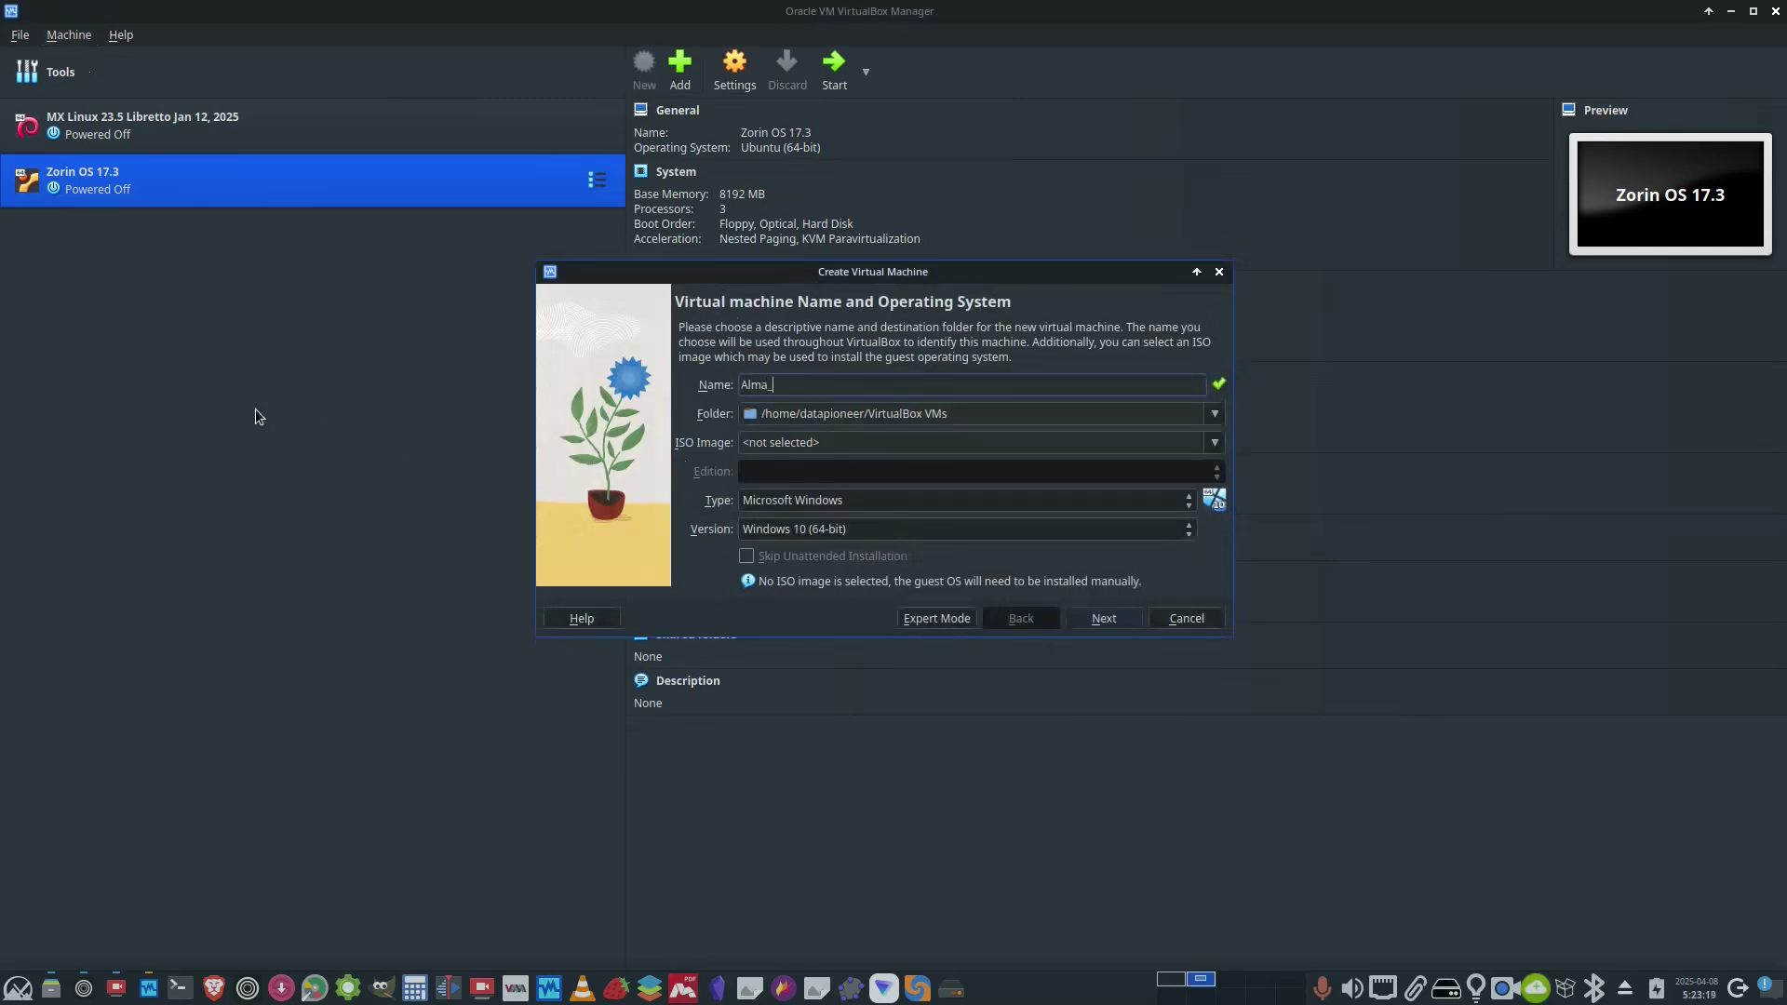
type("Linux9")
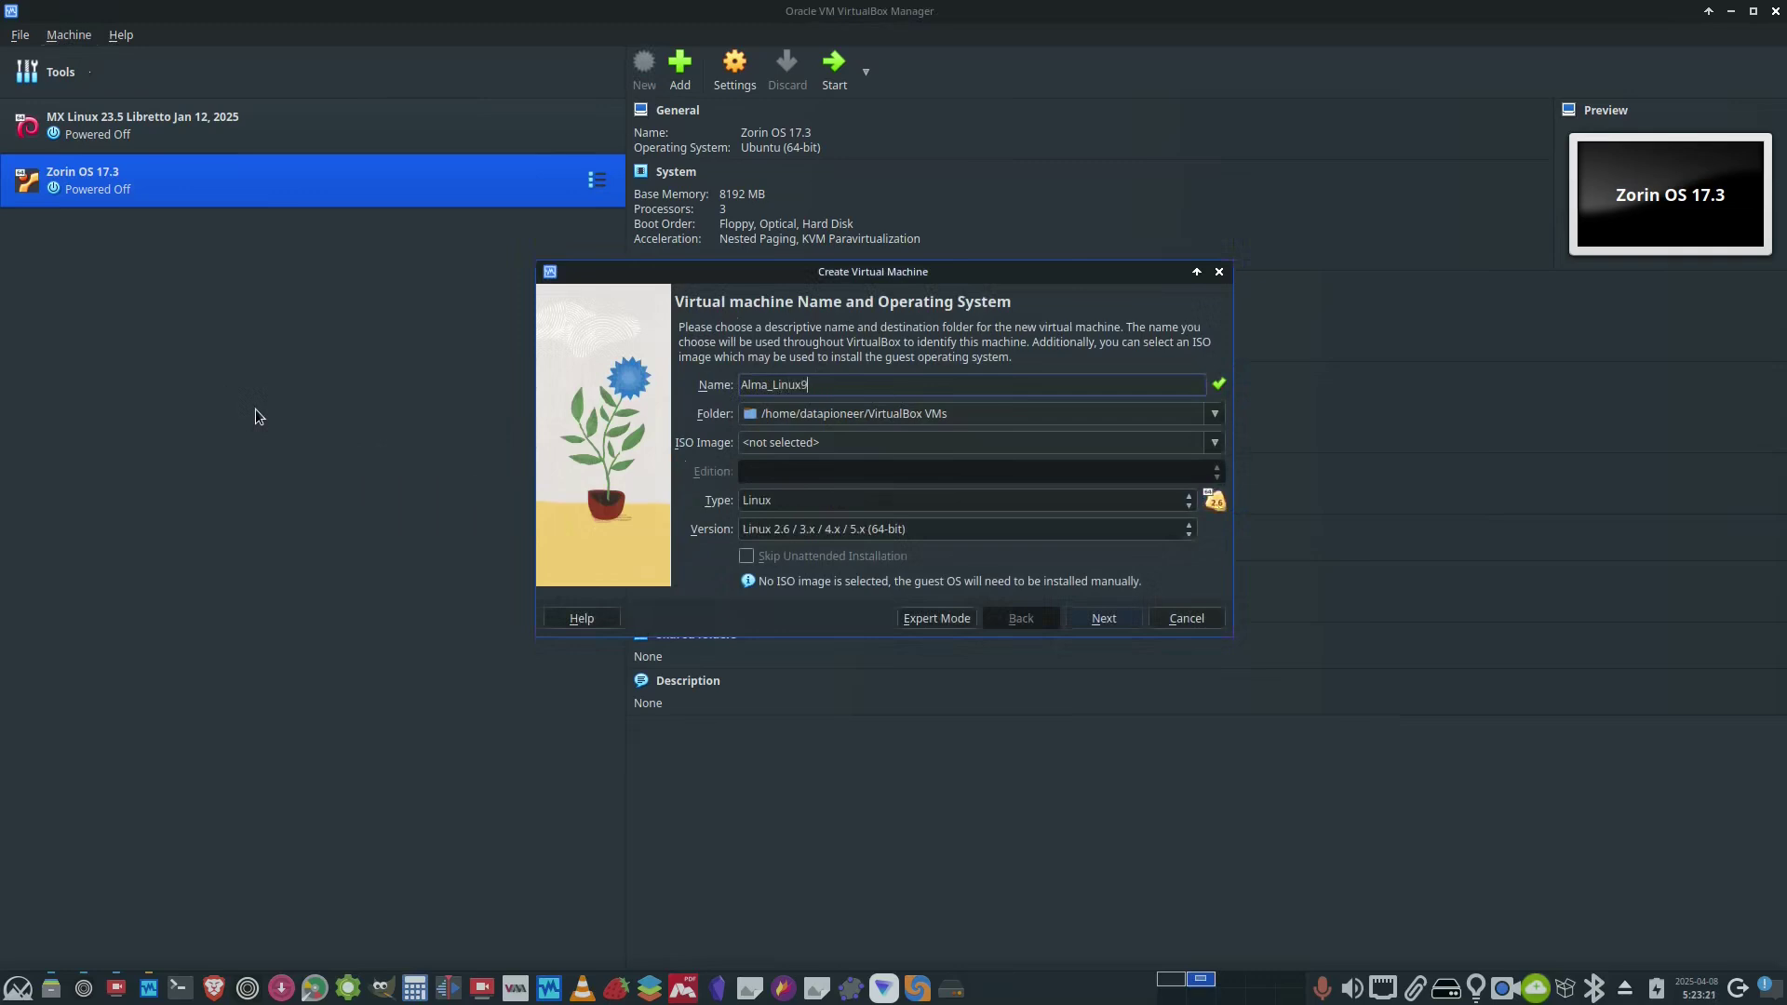
type(".5")
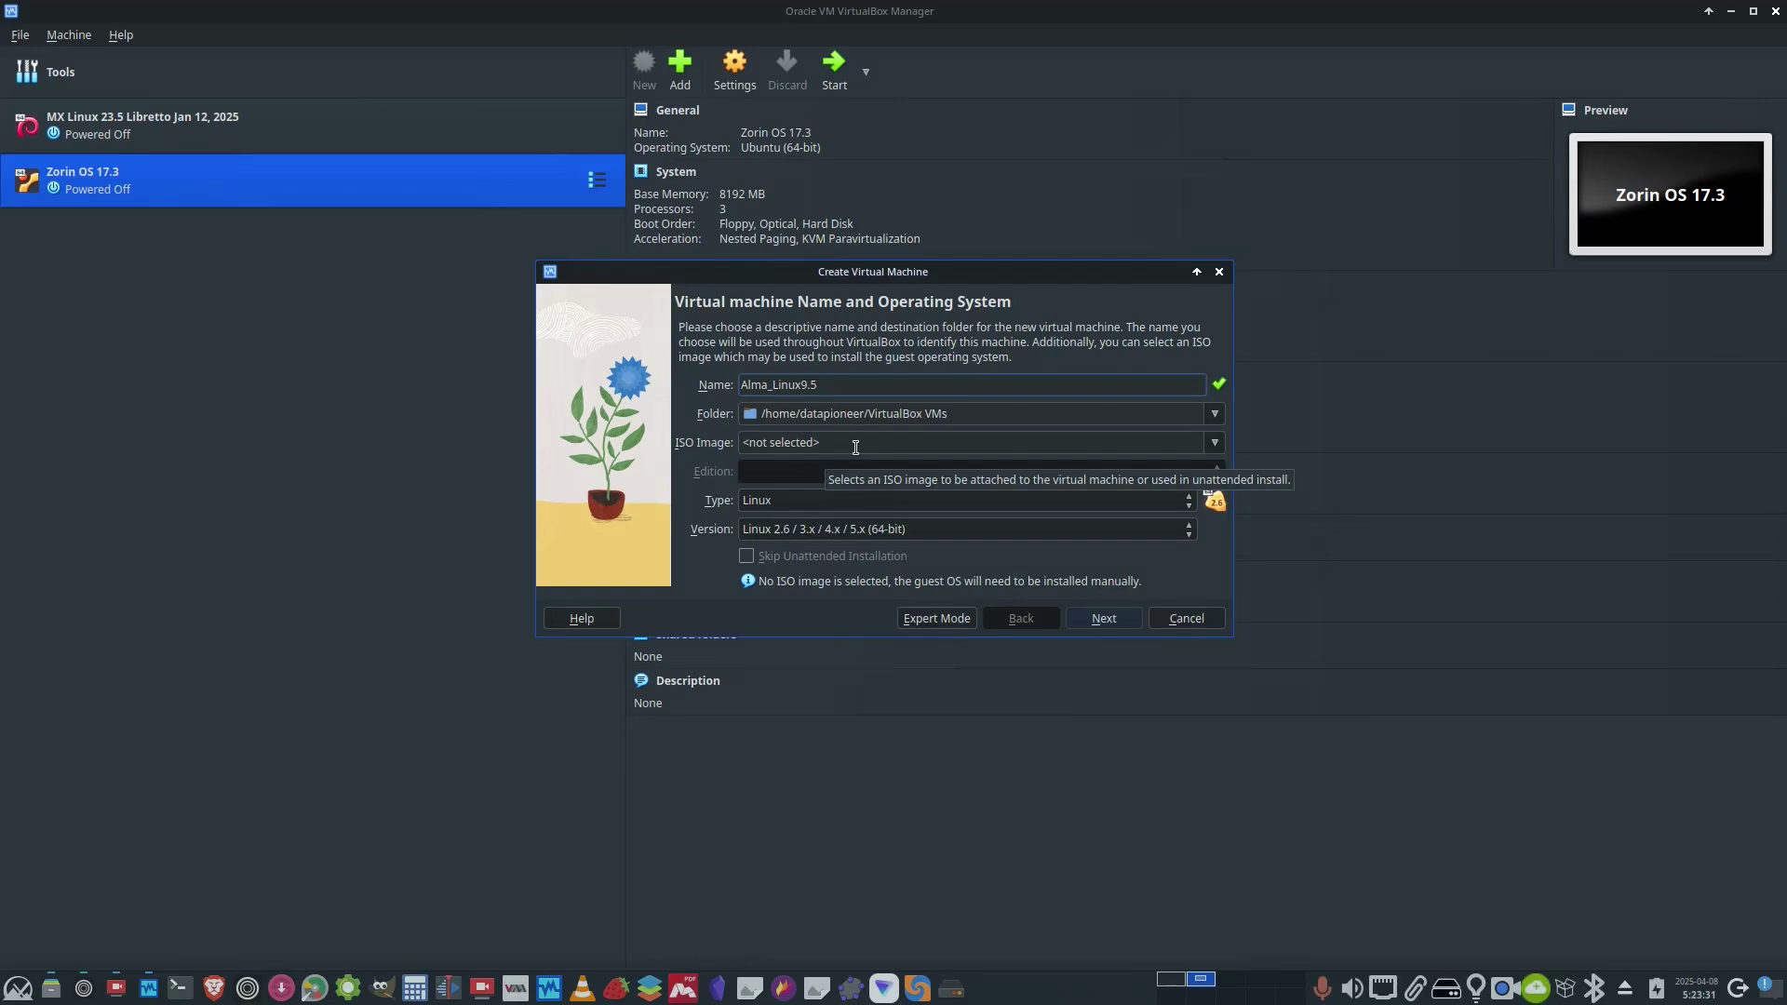
left_click(1217, 452)
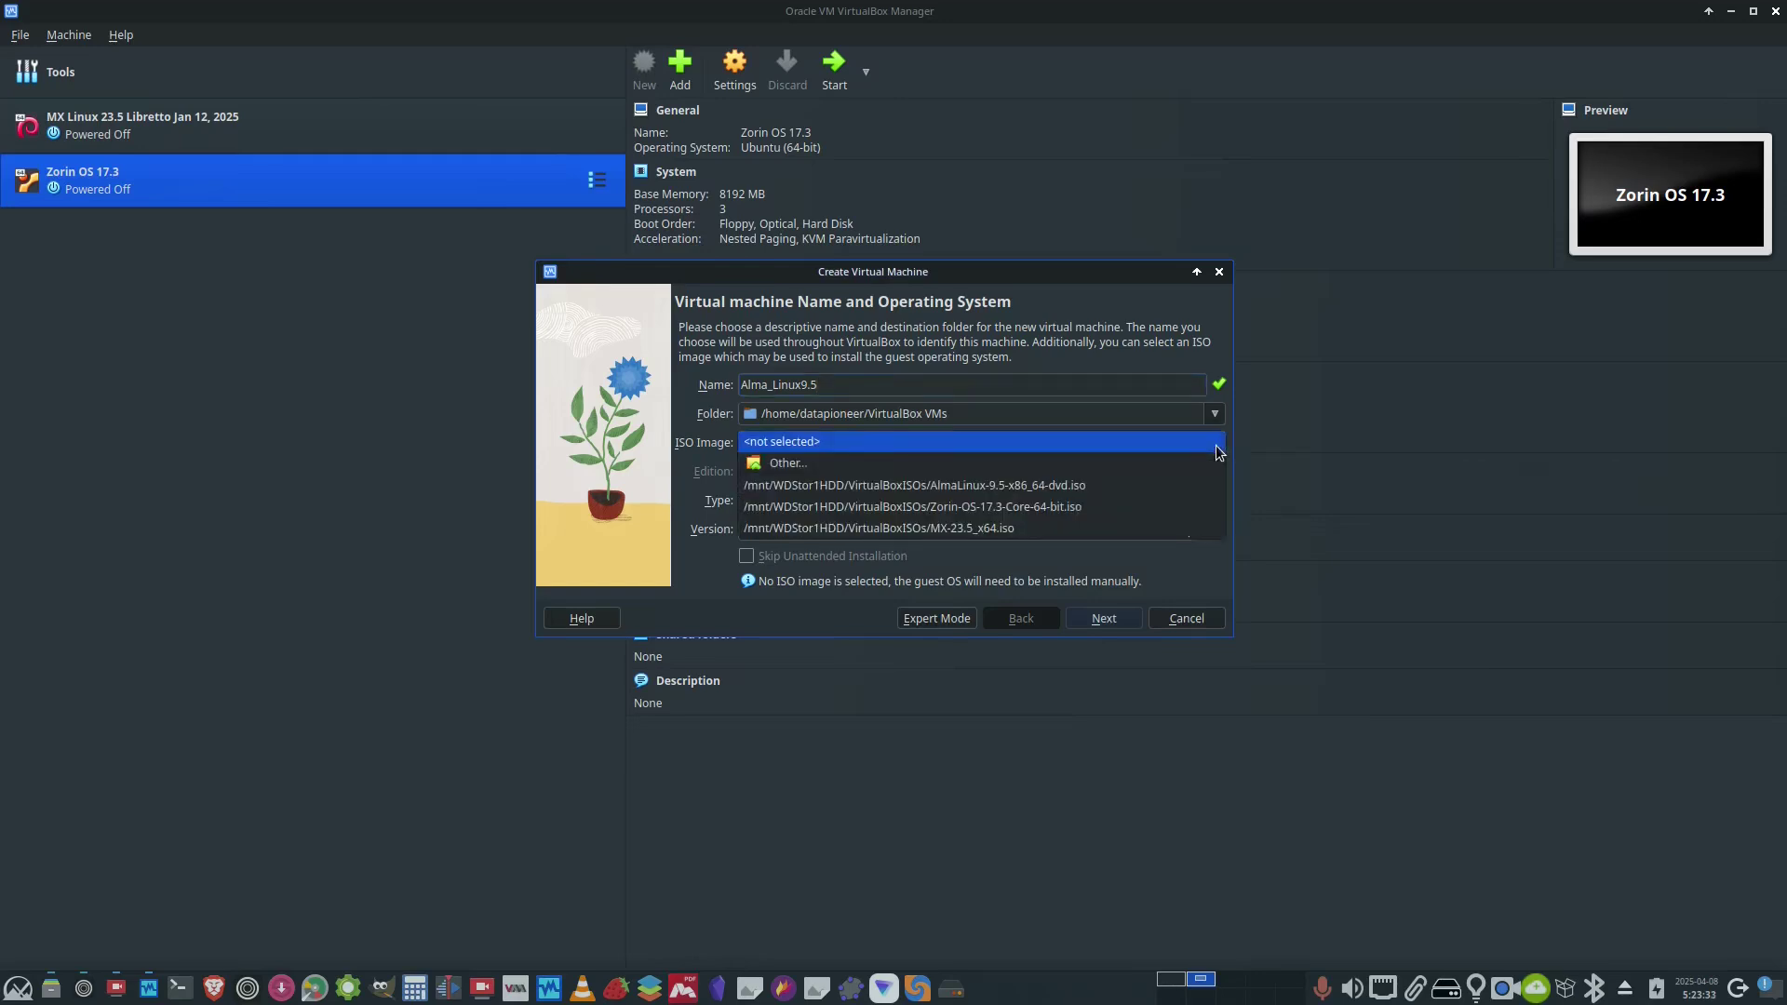
left_click(941, 459)
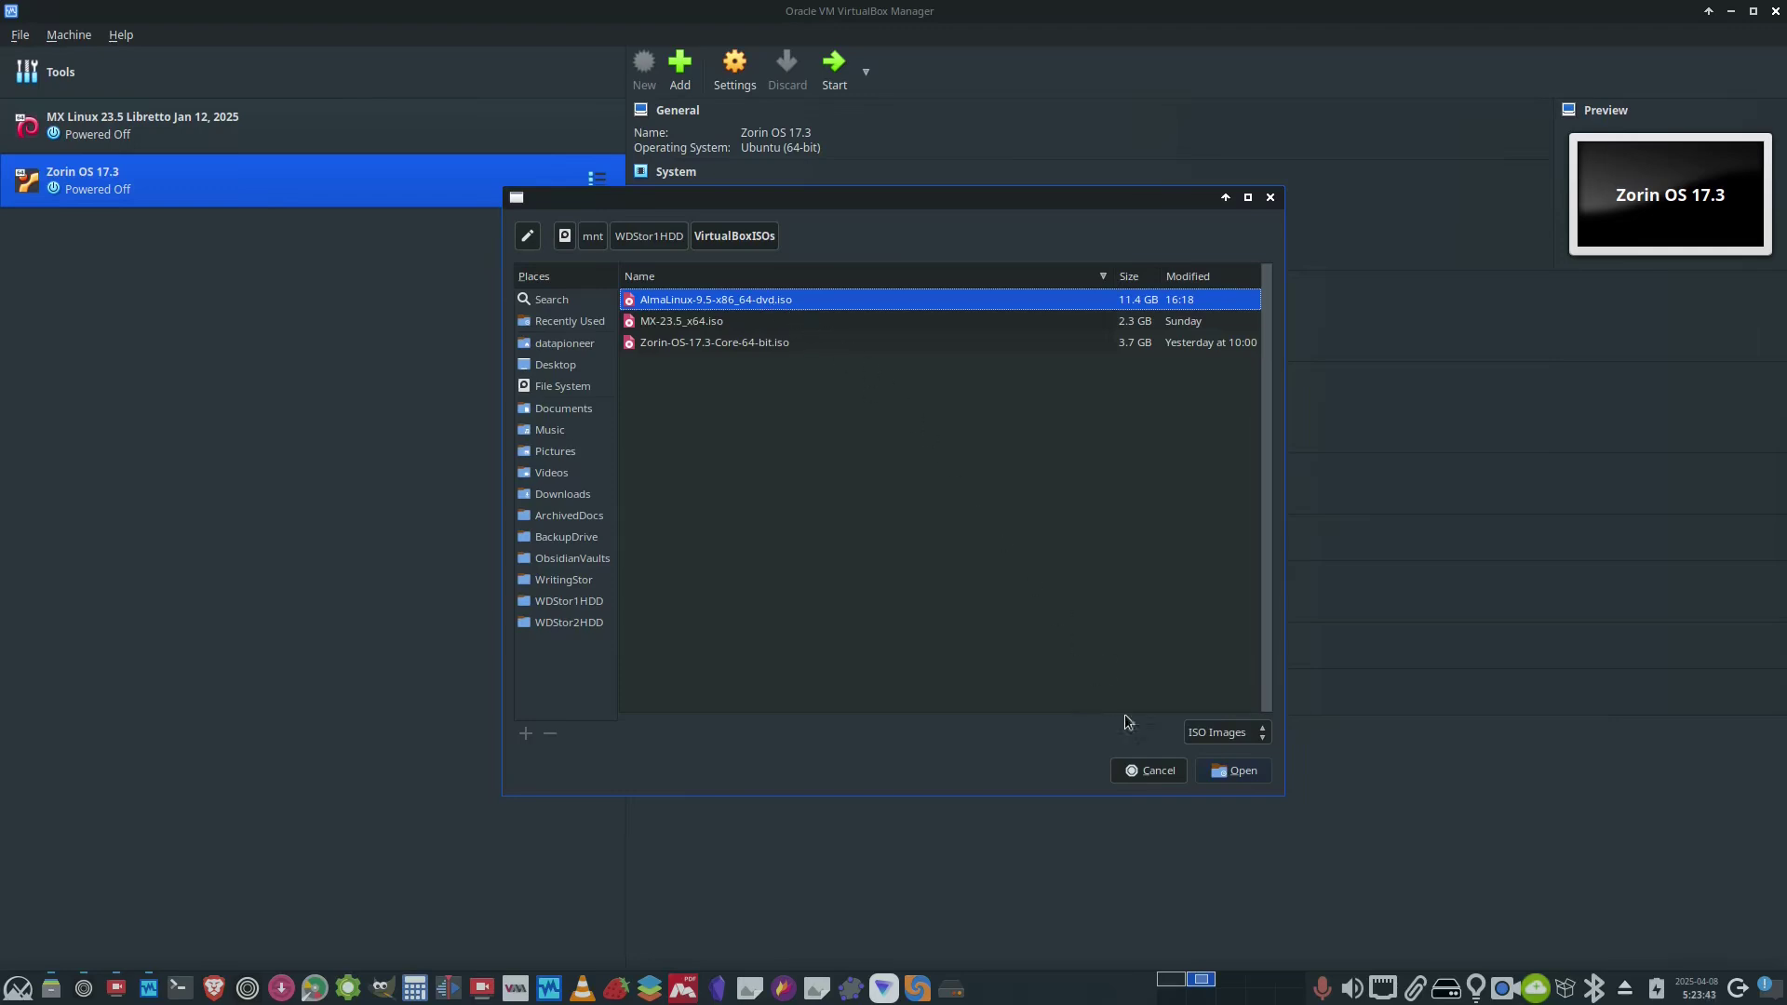
left_click(1238, 771)
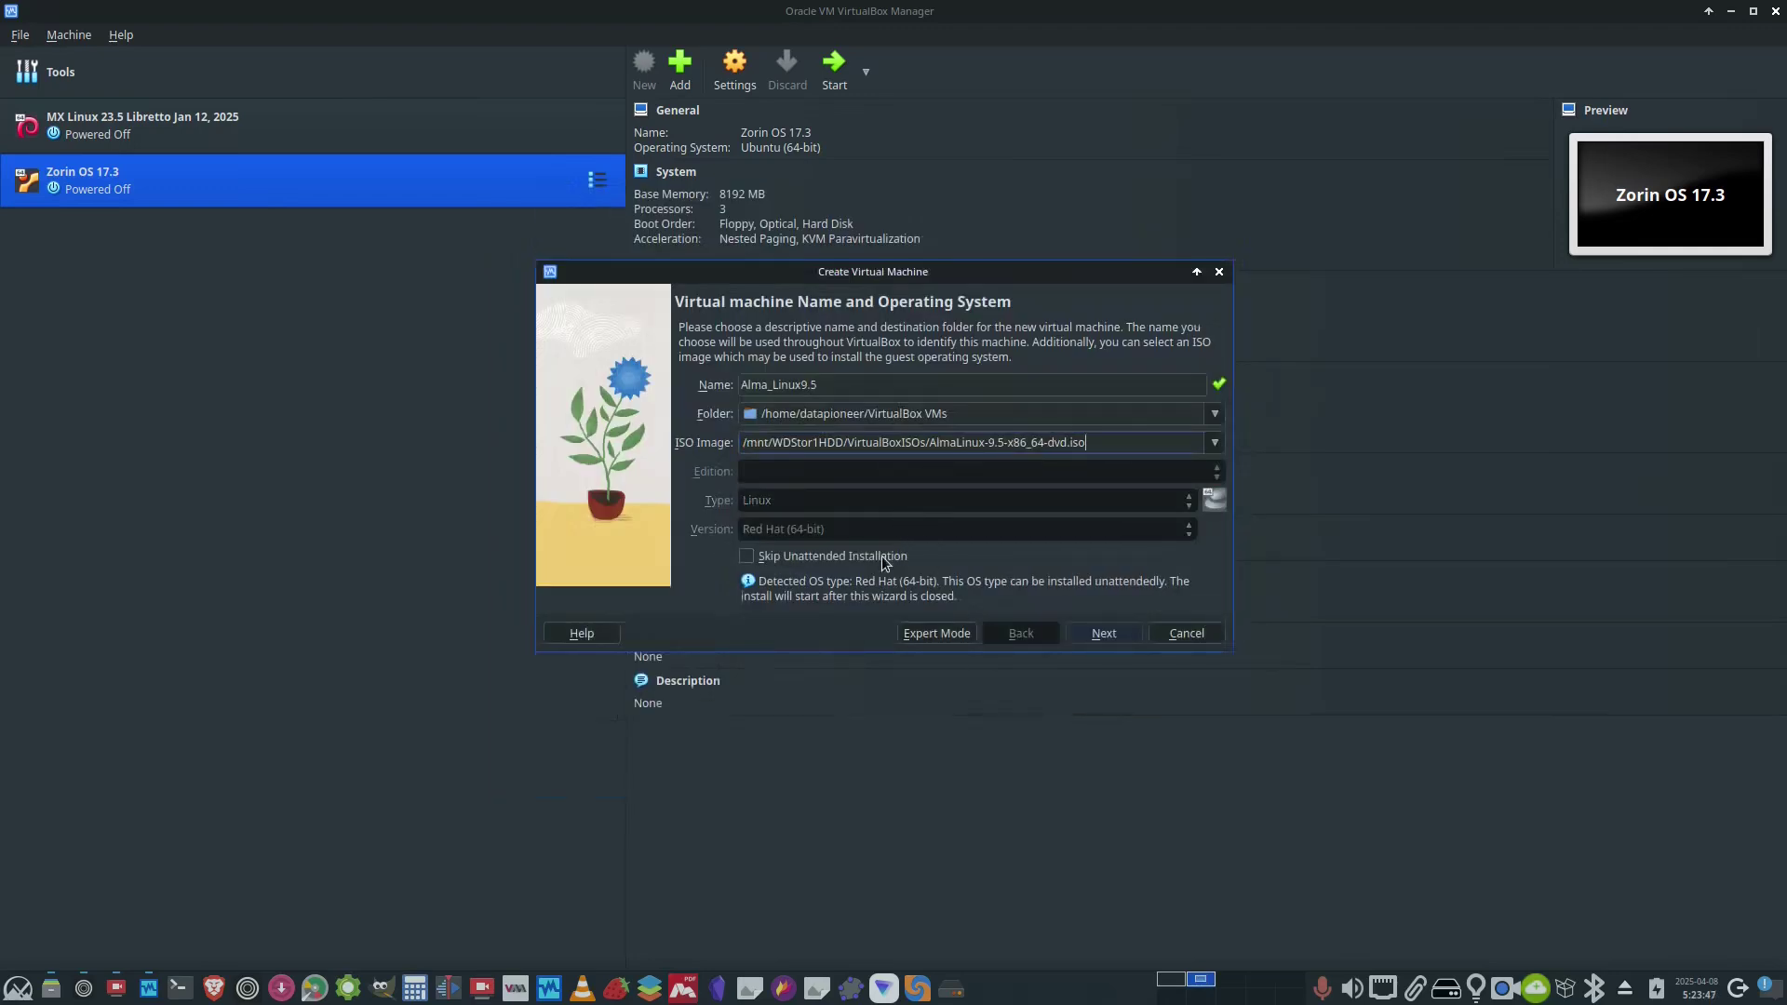
- Skip unattended installation and give the machine 4096 MB memory and 2 processors
left_click(752, 555)
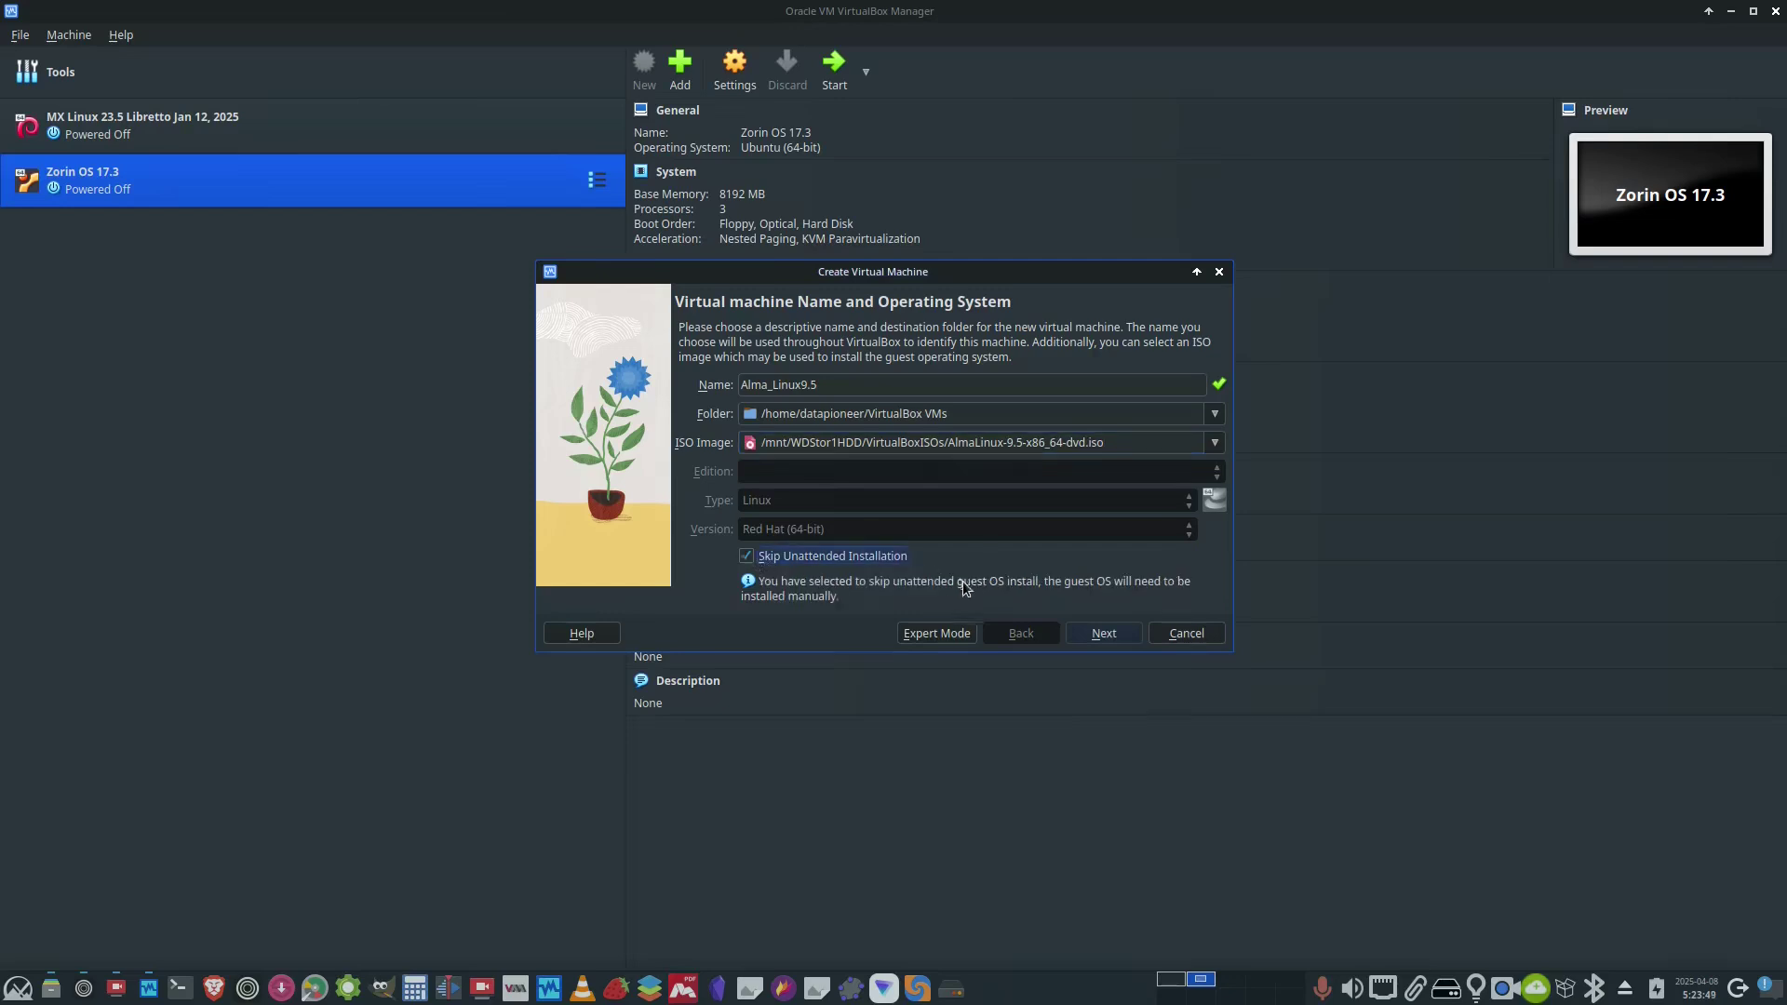
left_click(1094, 638)
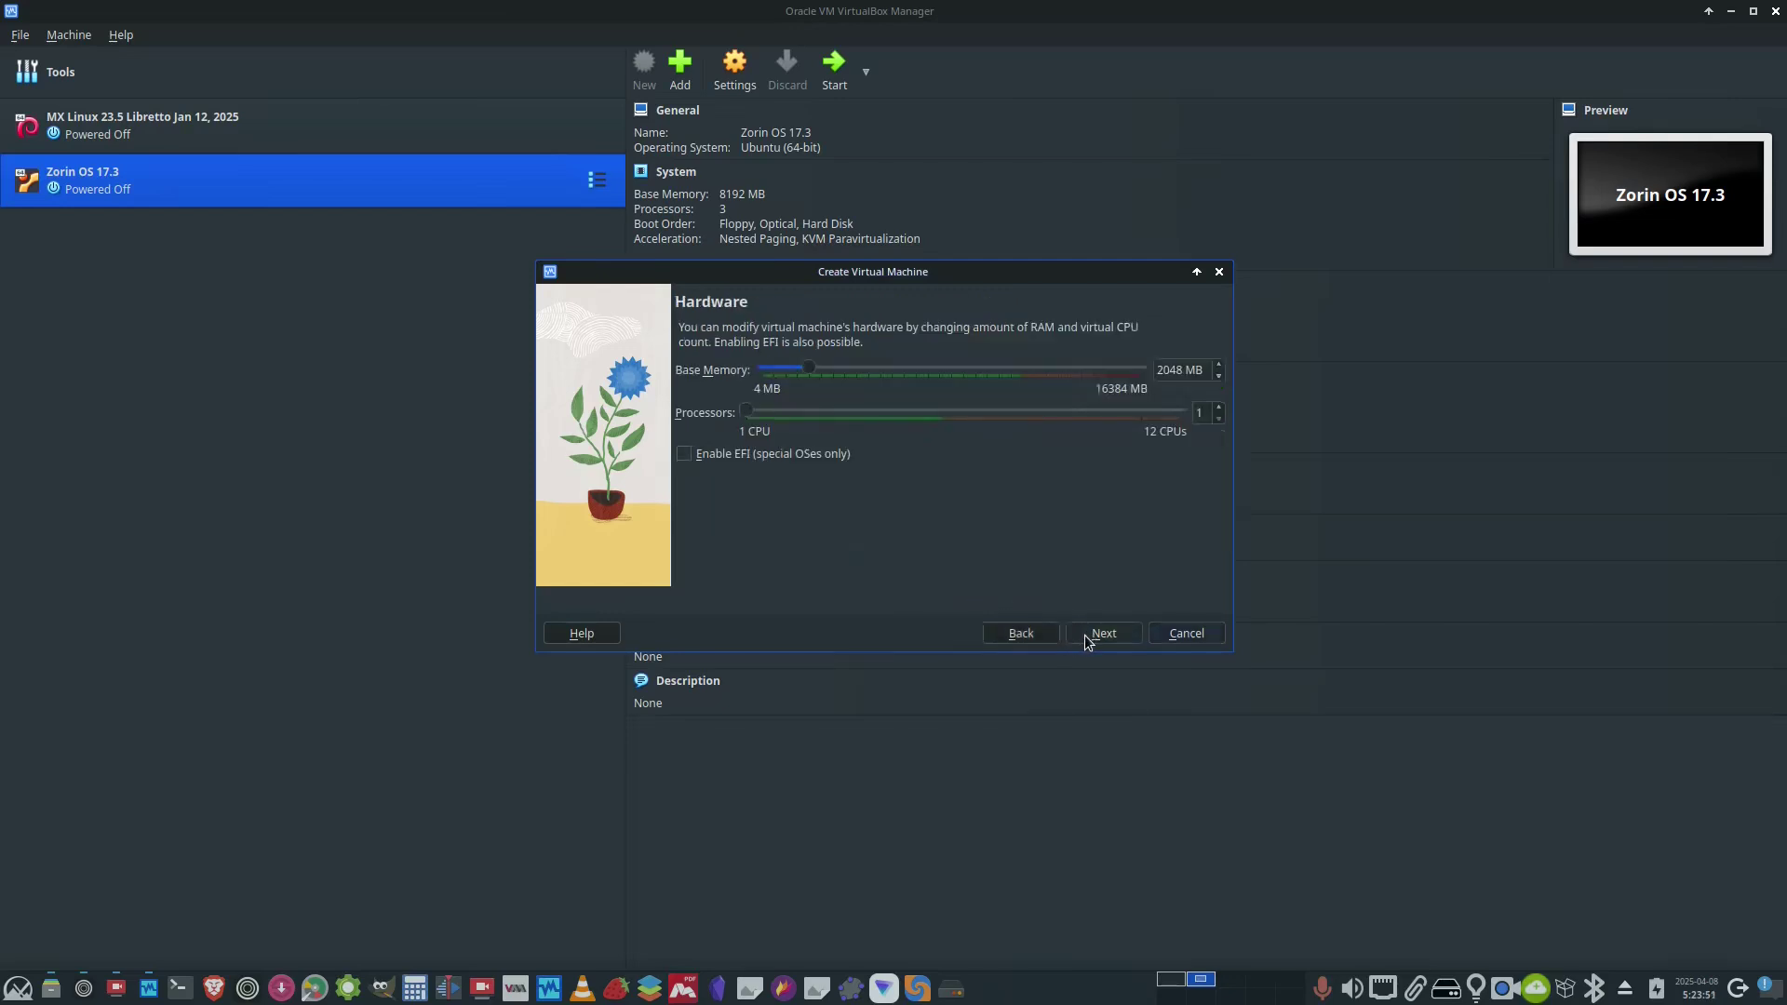
double_click(1177, 372)
type("409")
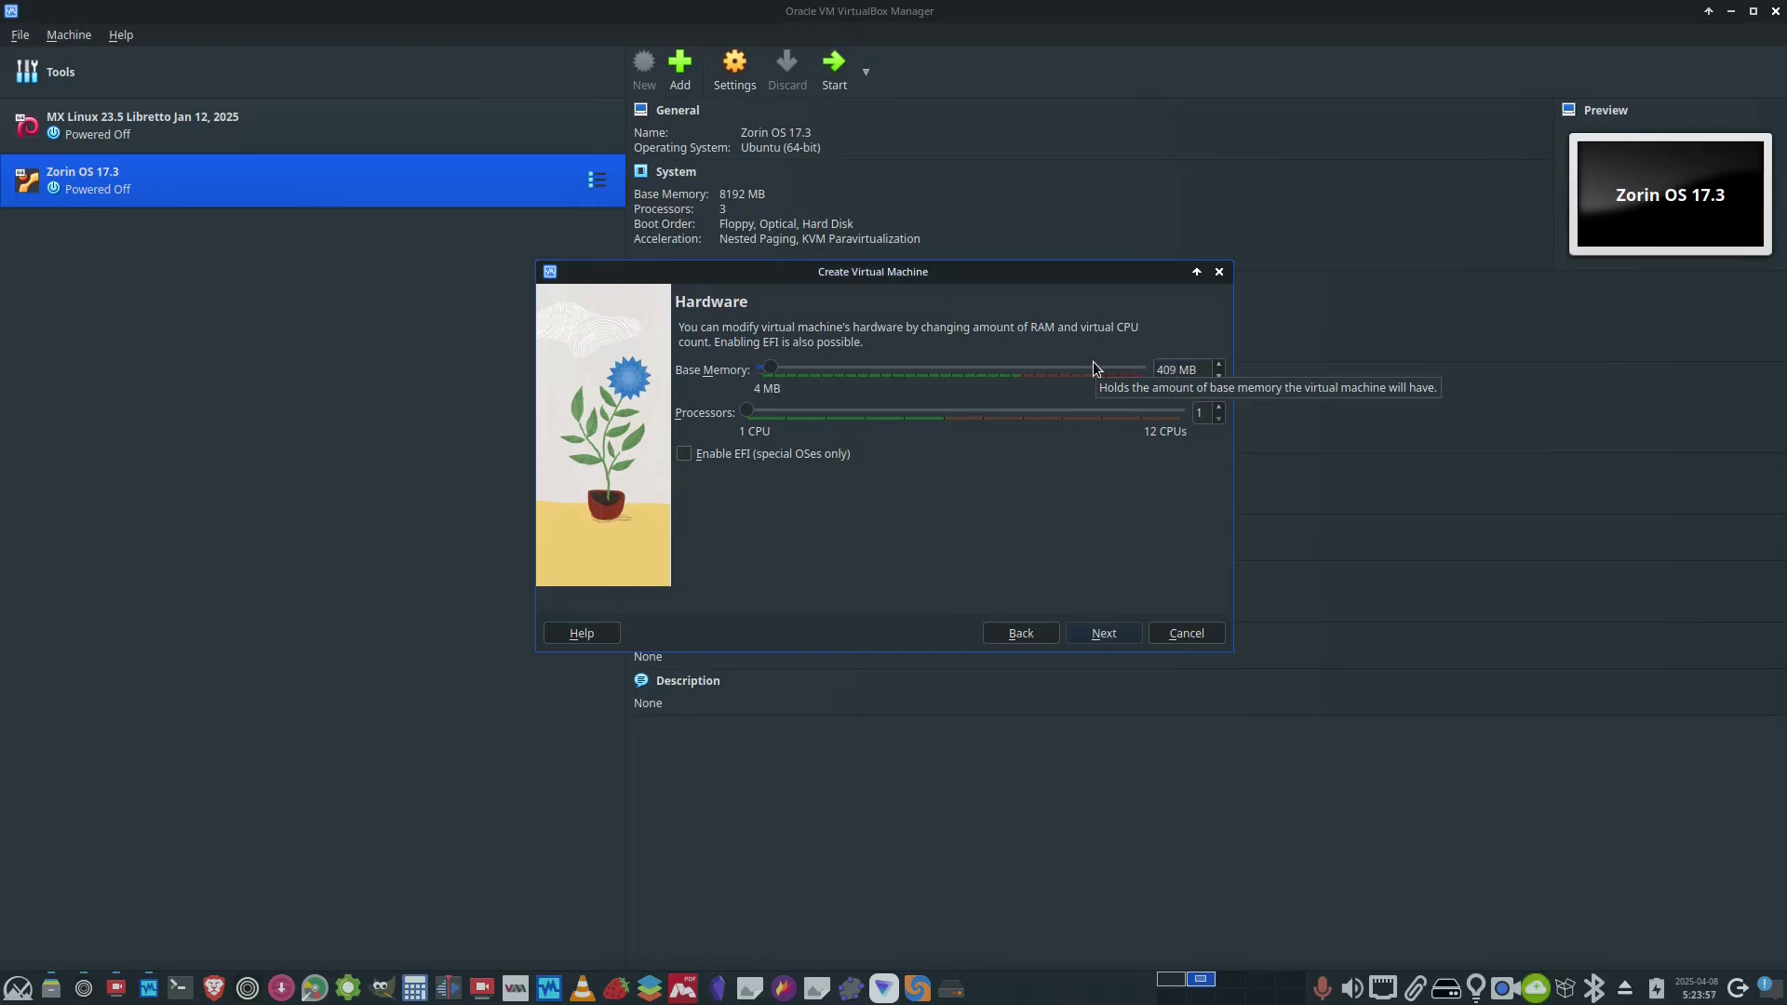
type("6")
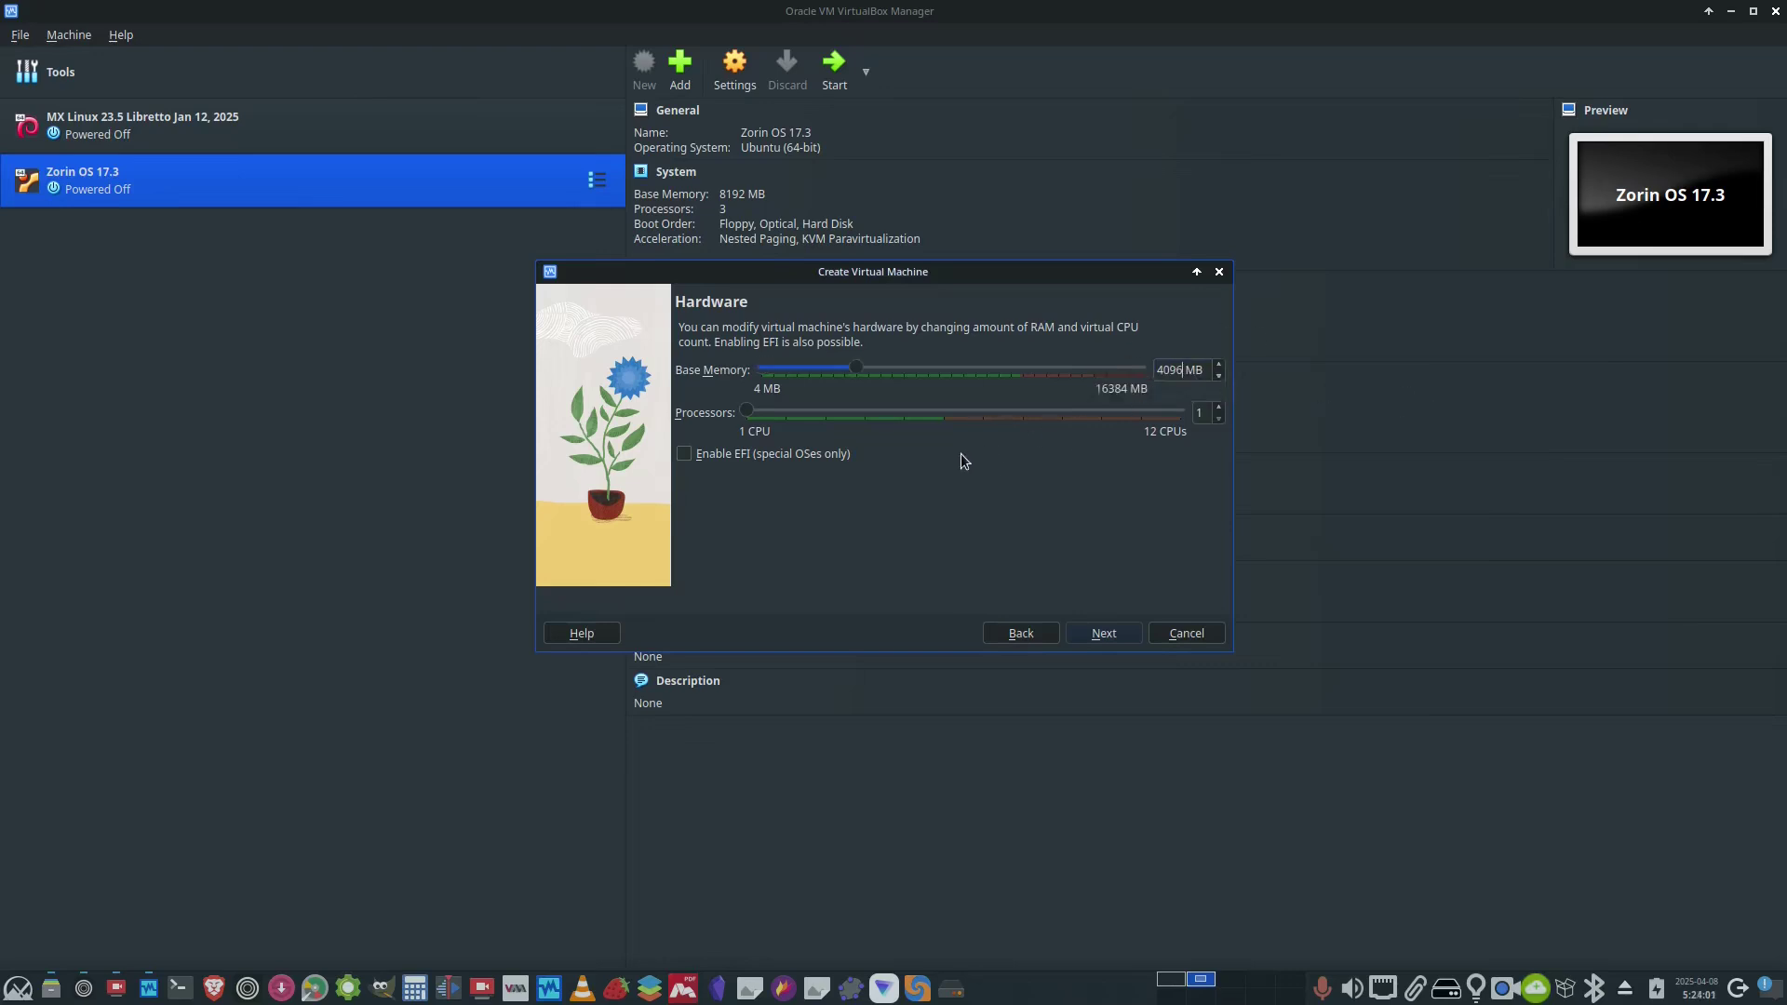
left_click(1219, 408)
left_click(1102, 632)
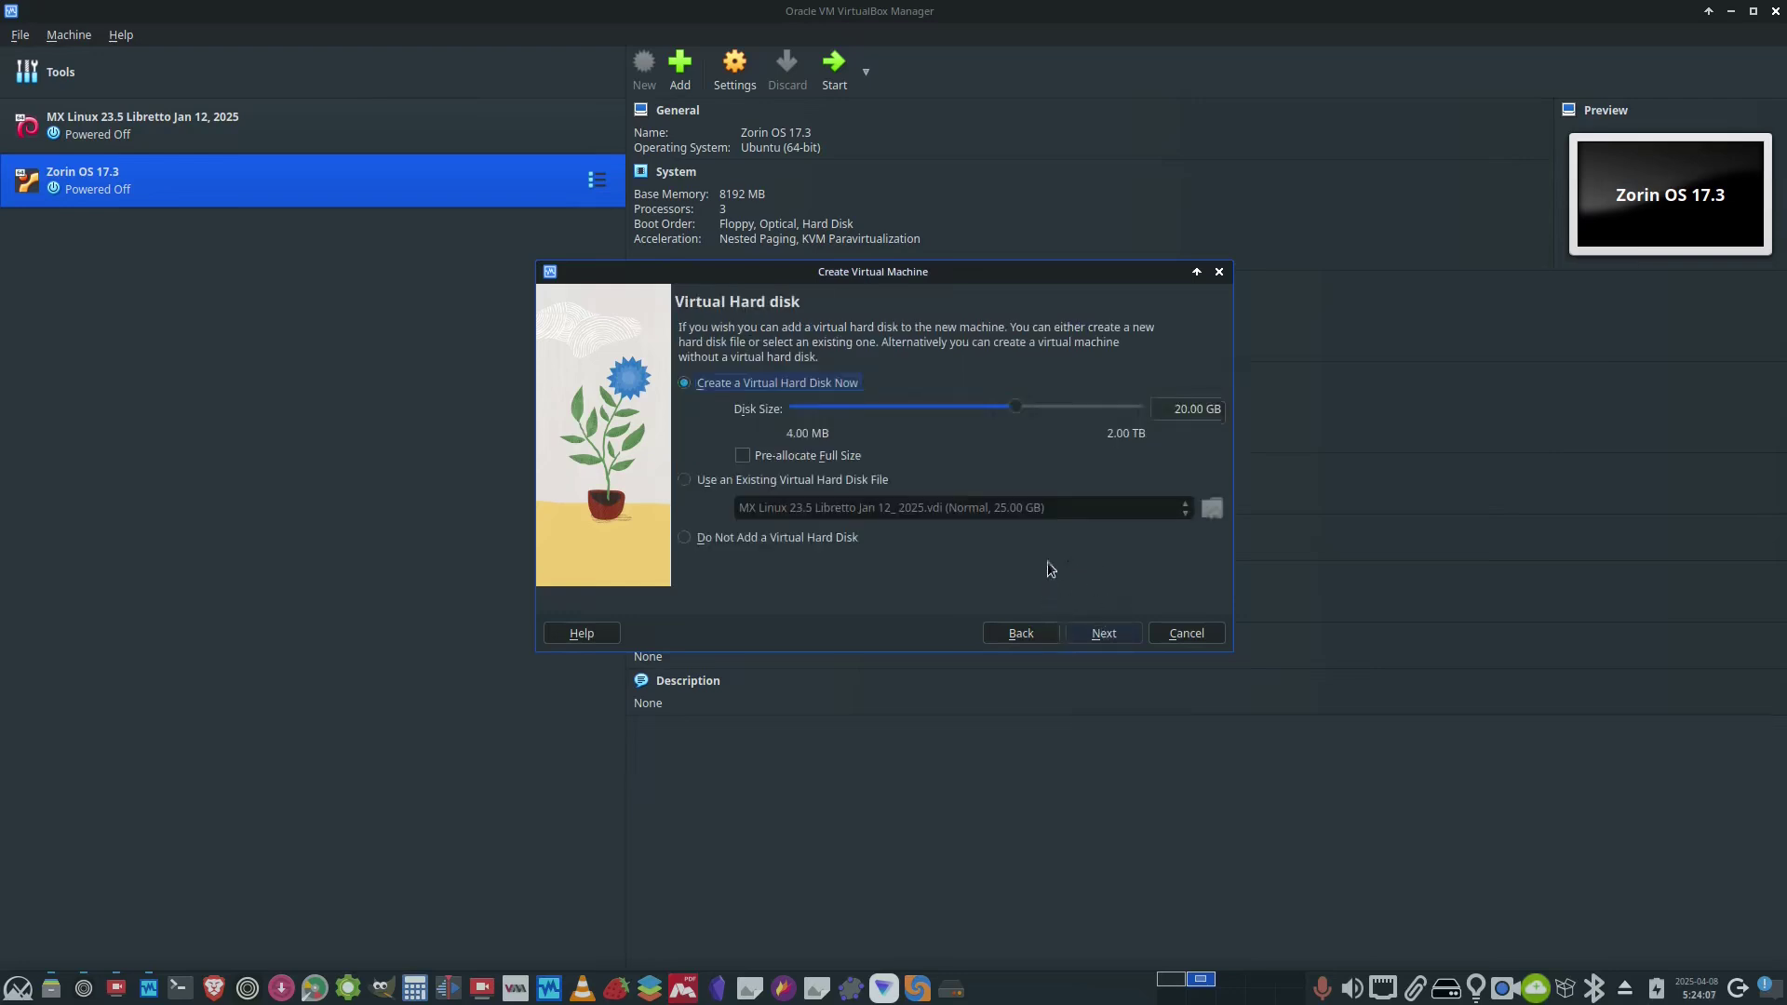
- Set a 32 GB virtual disk and finish creating the Alma_Linux9.5 machine
left_click(1186, 410)
key("BackSpace")
key("BackSpace")
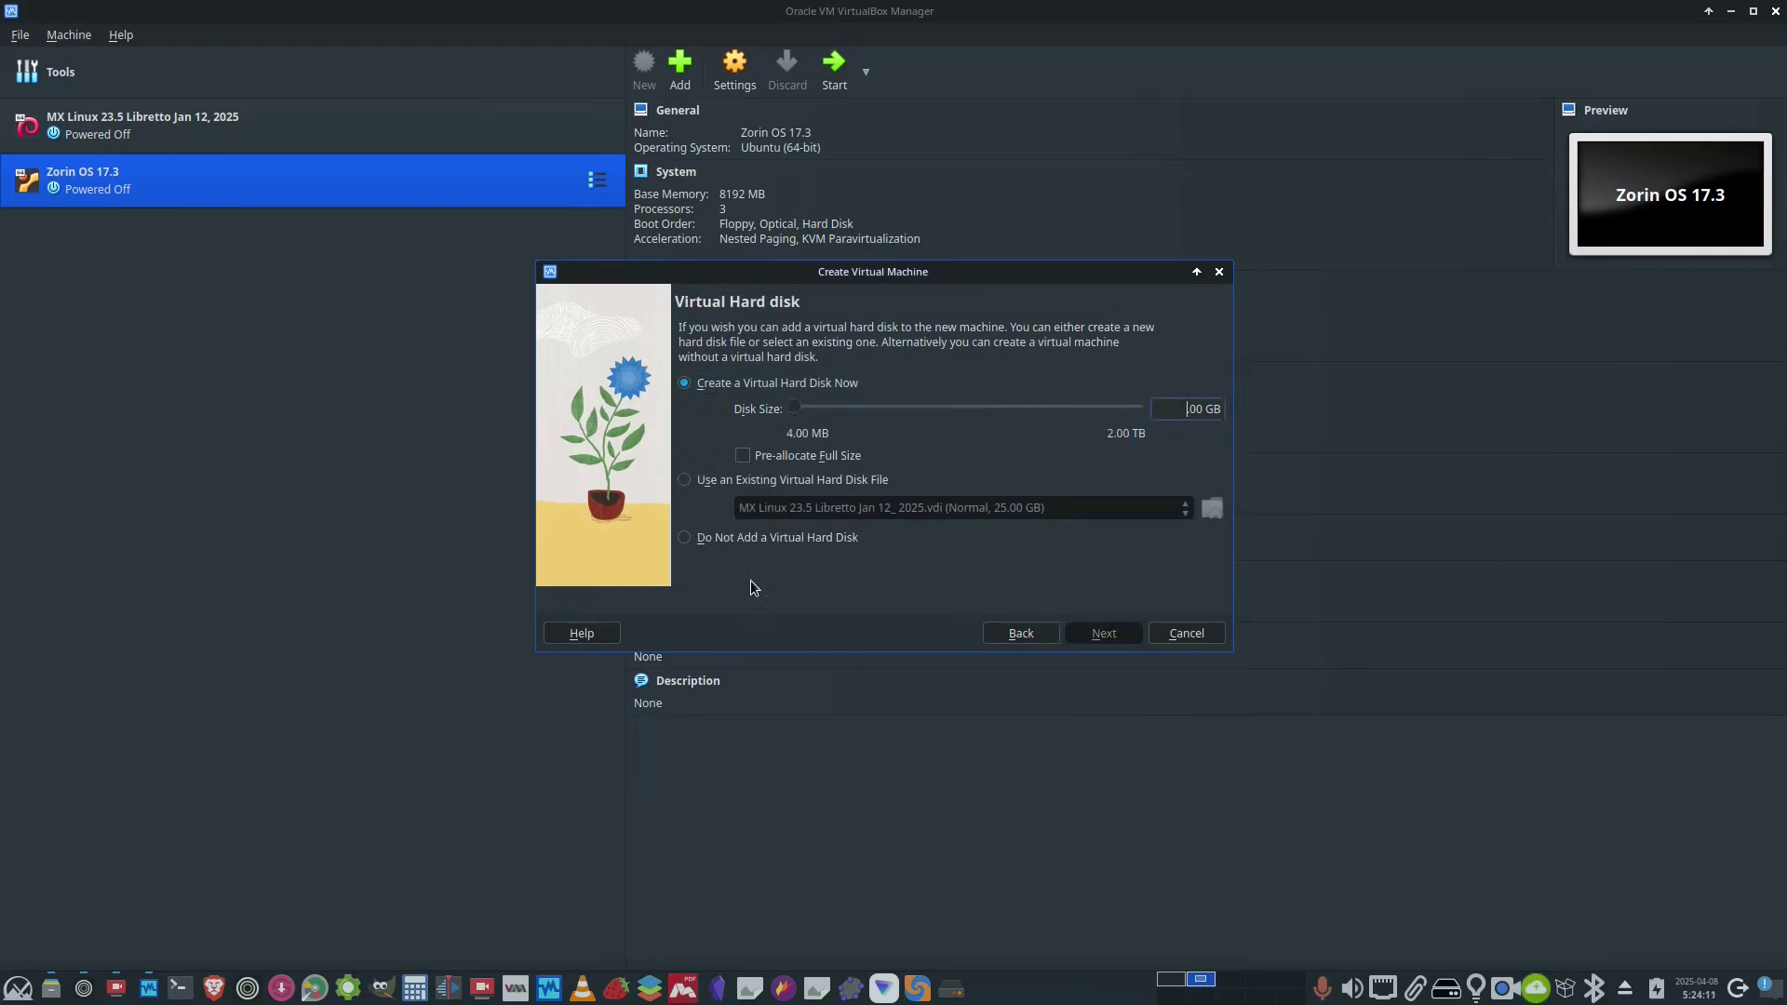
type("32")
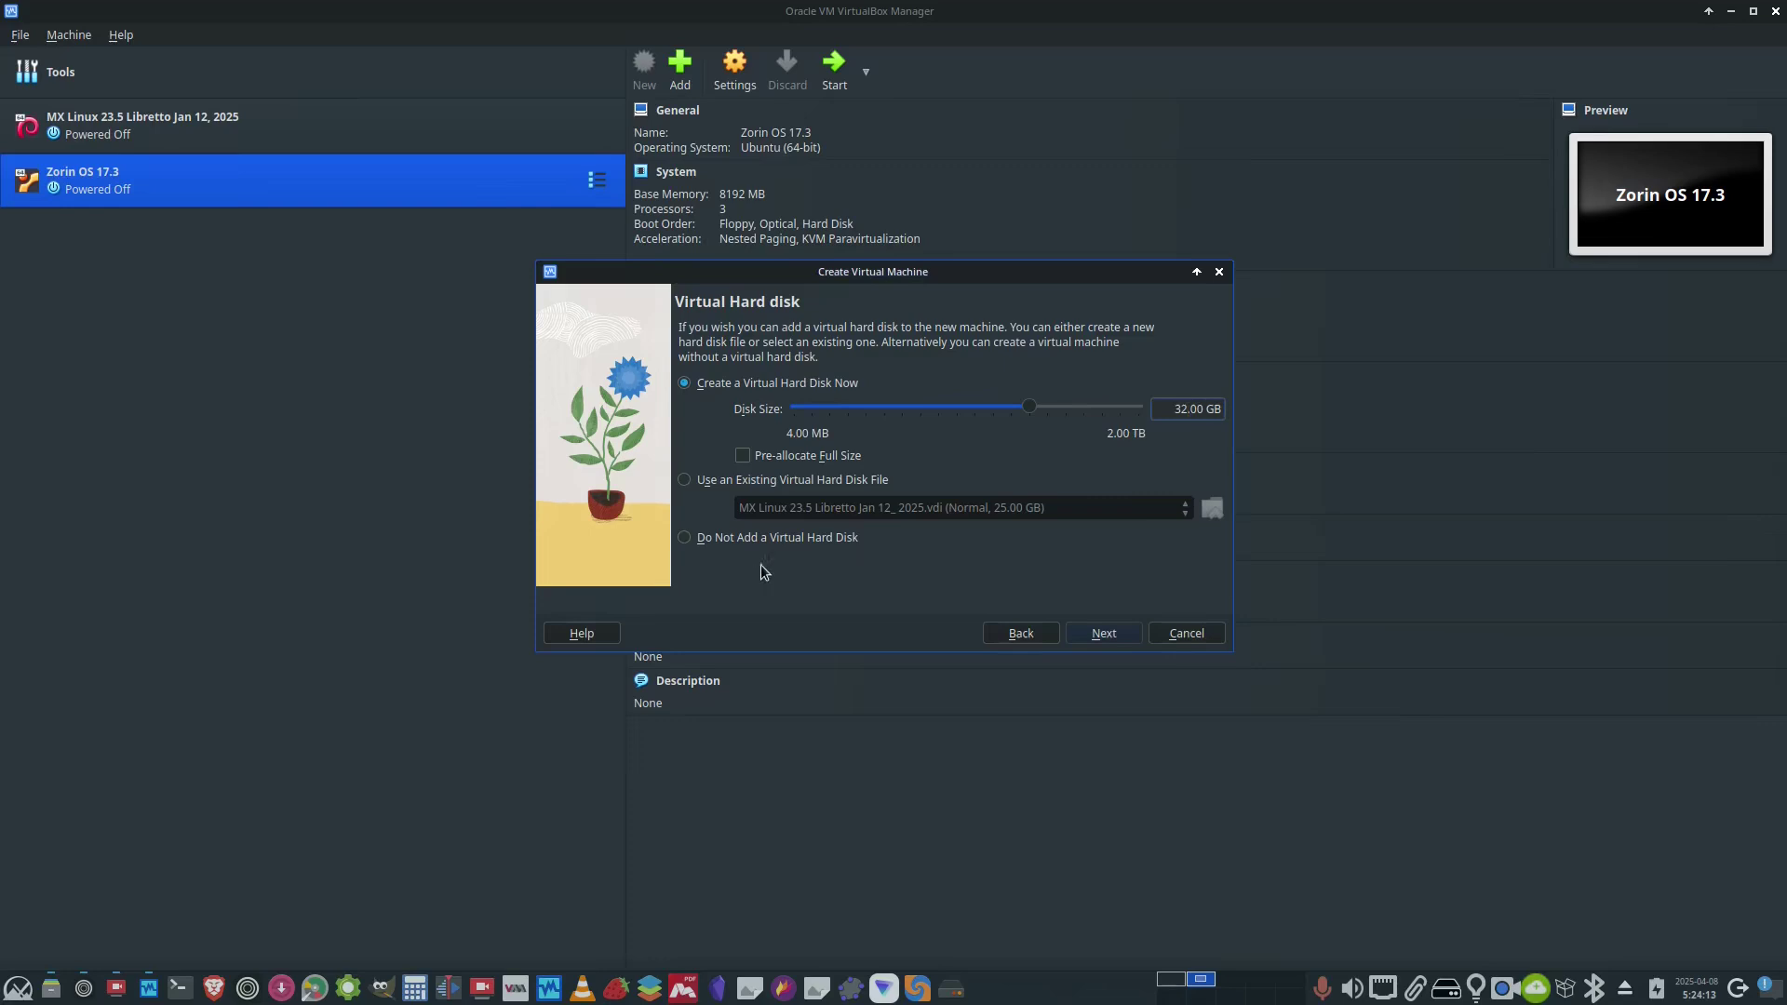
left_click(1101, 637)
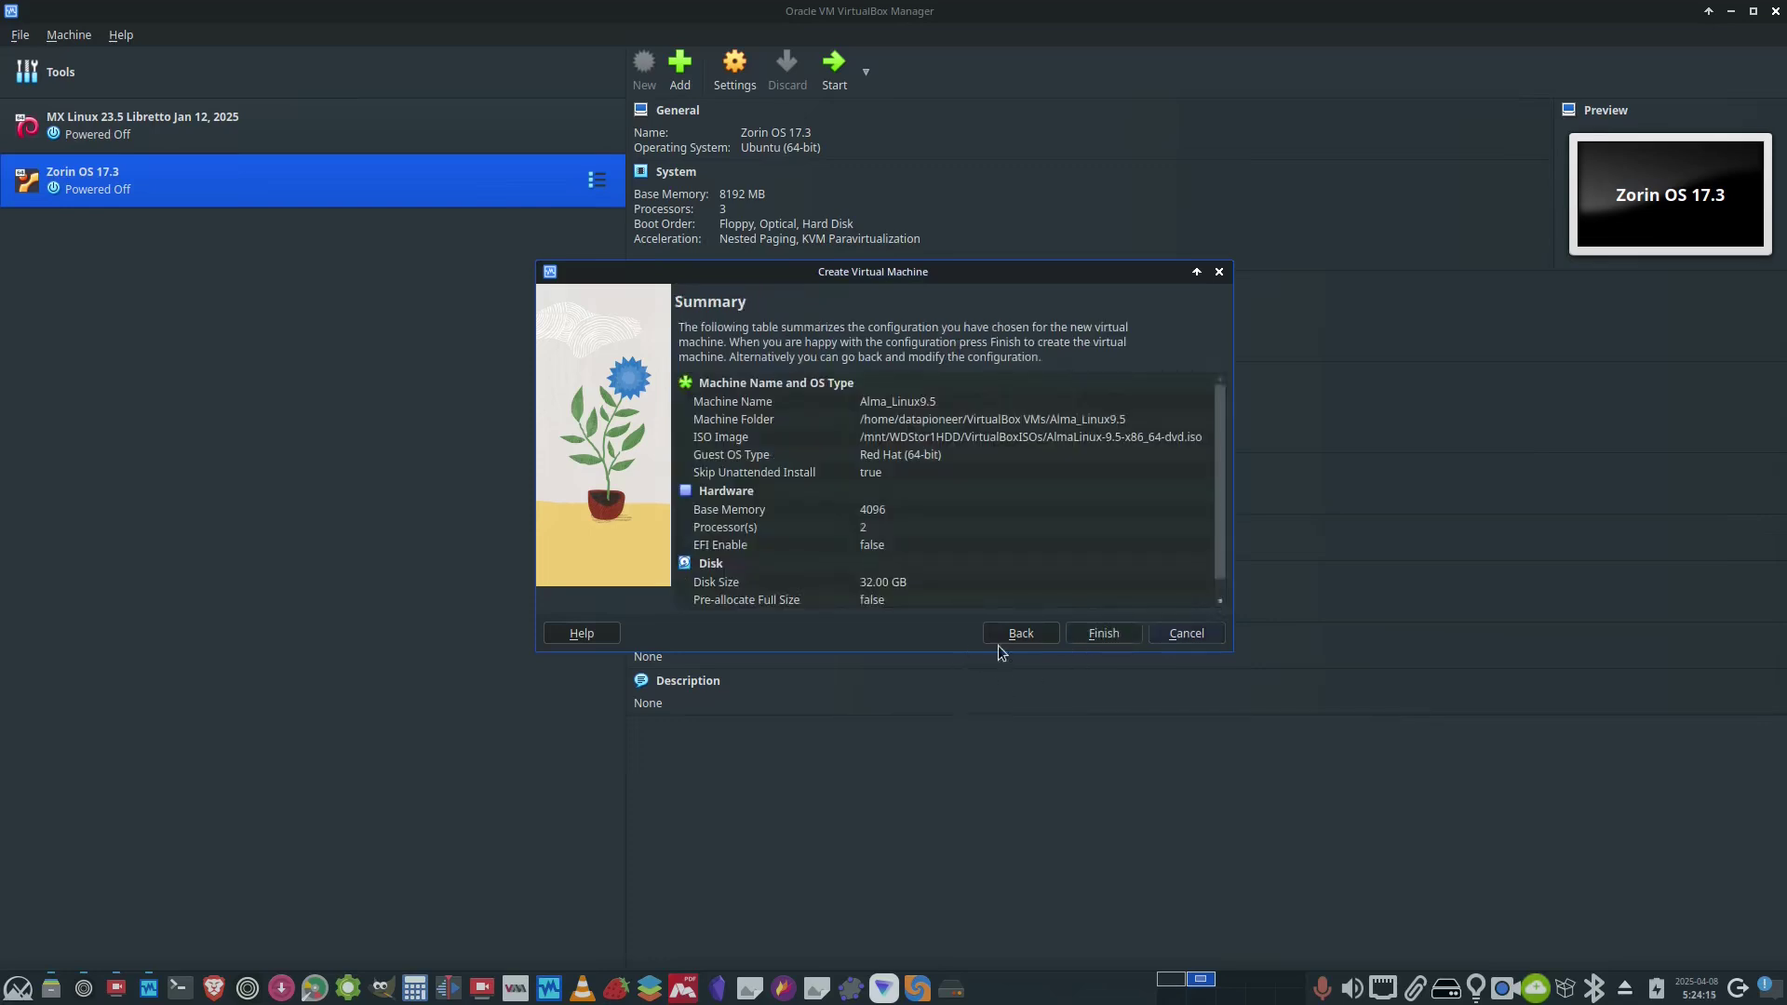
left_click(1089, 636)
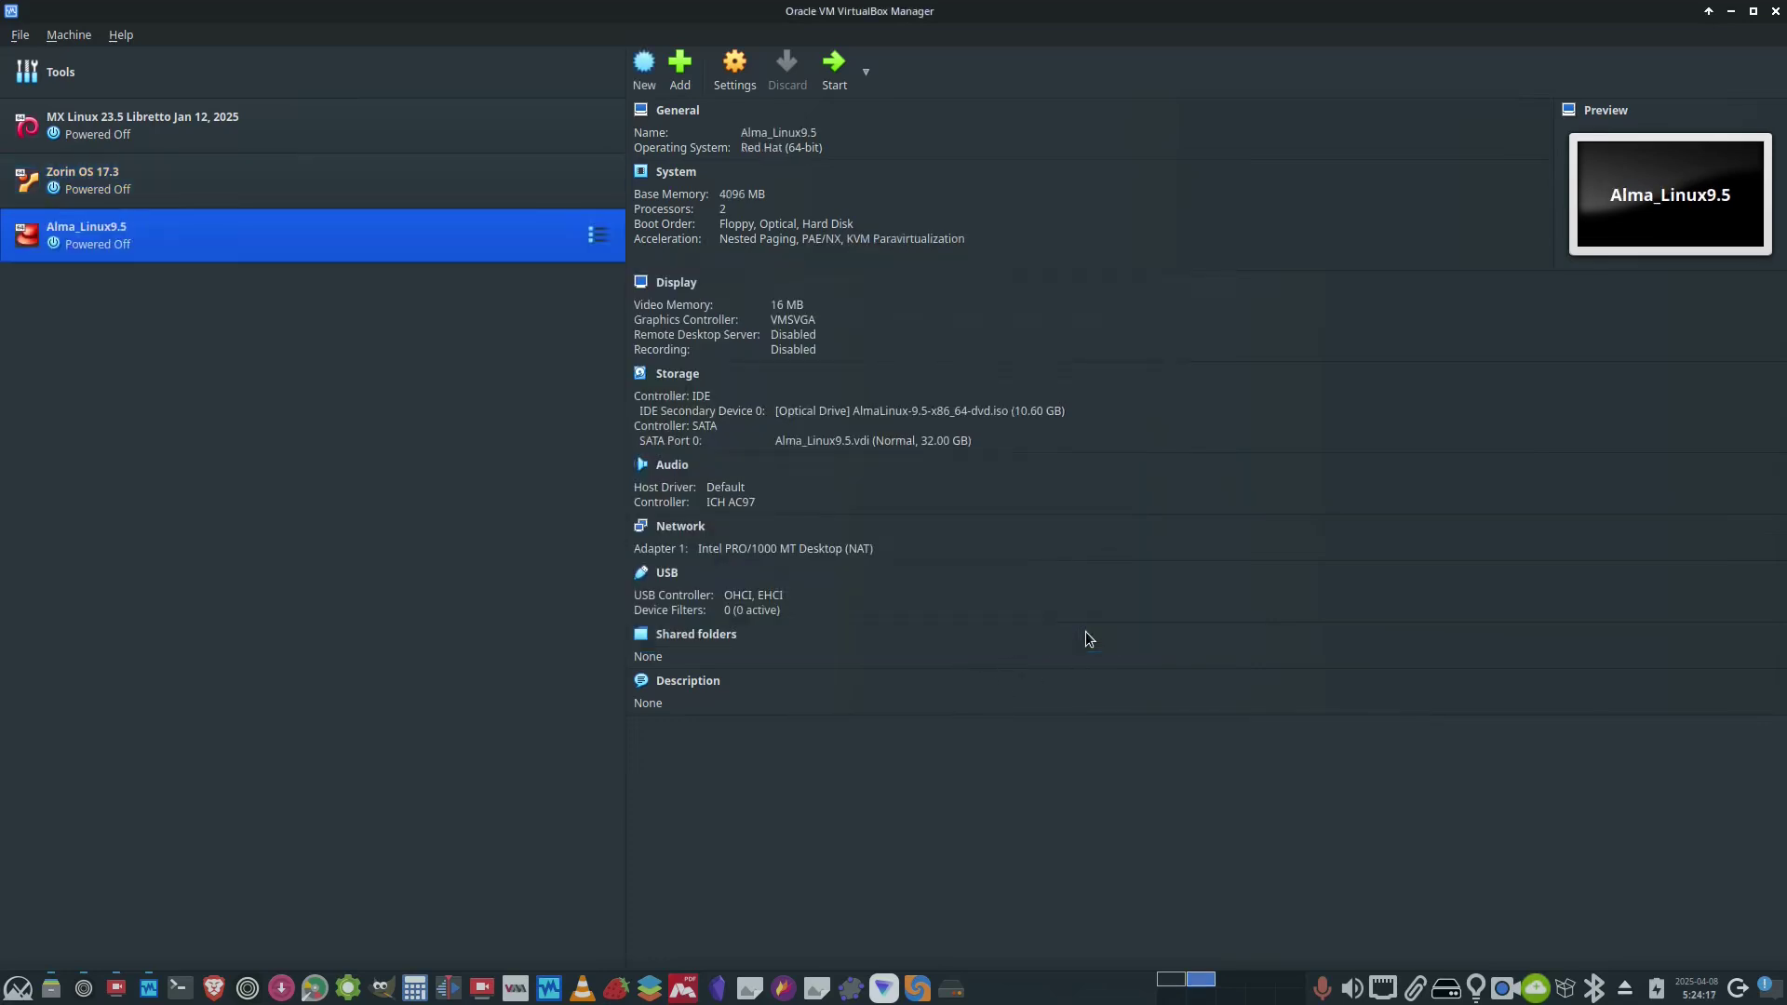
- Start Alma_Linux9.5 and boot the Install AlmaLinux 9.5 menu entry
left_click(831, 65)
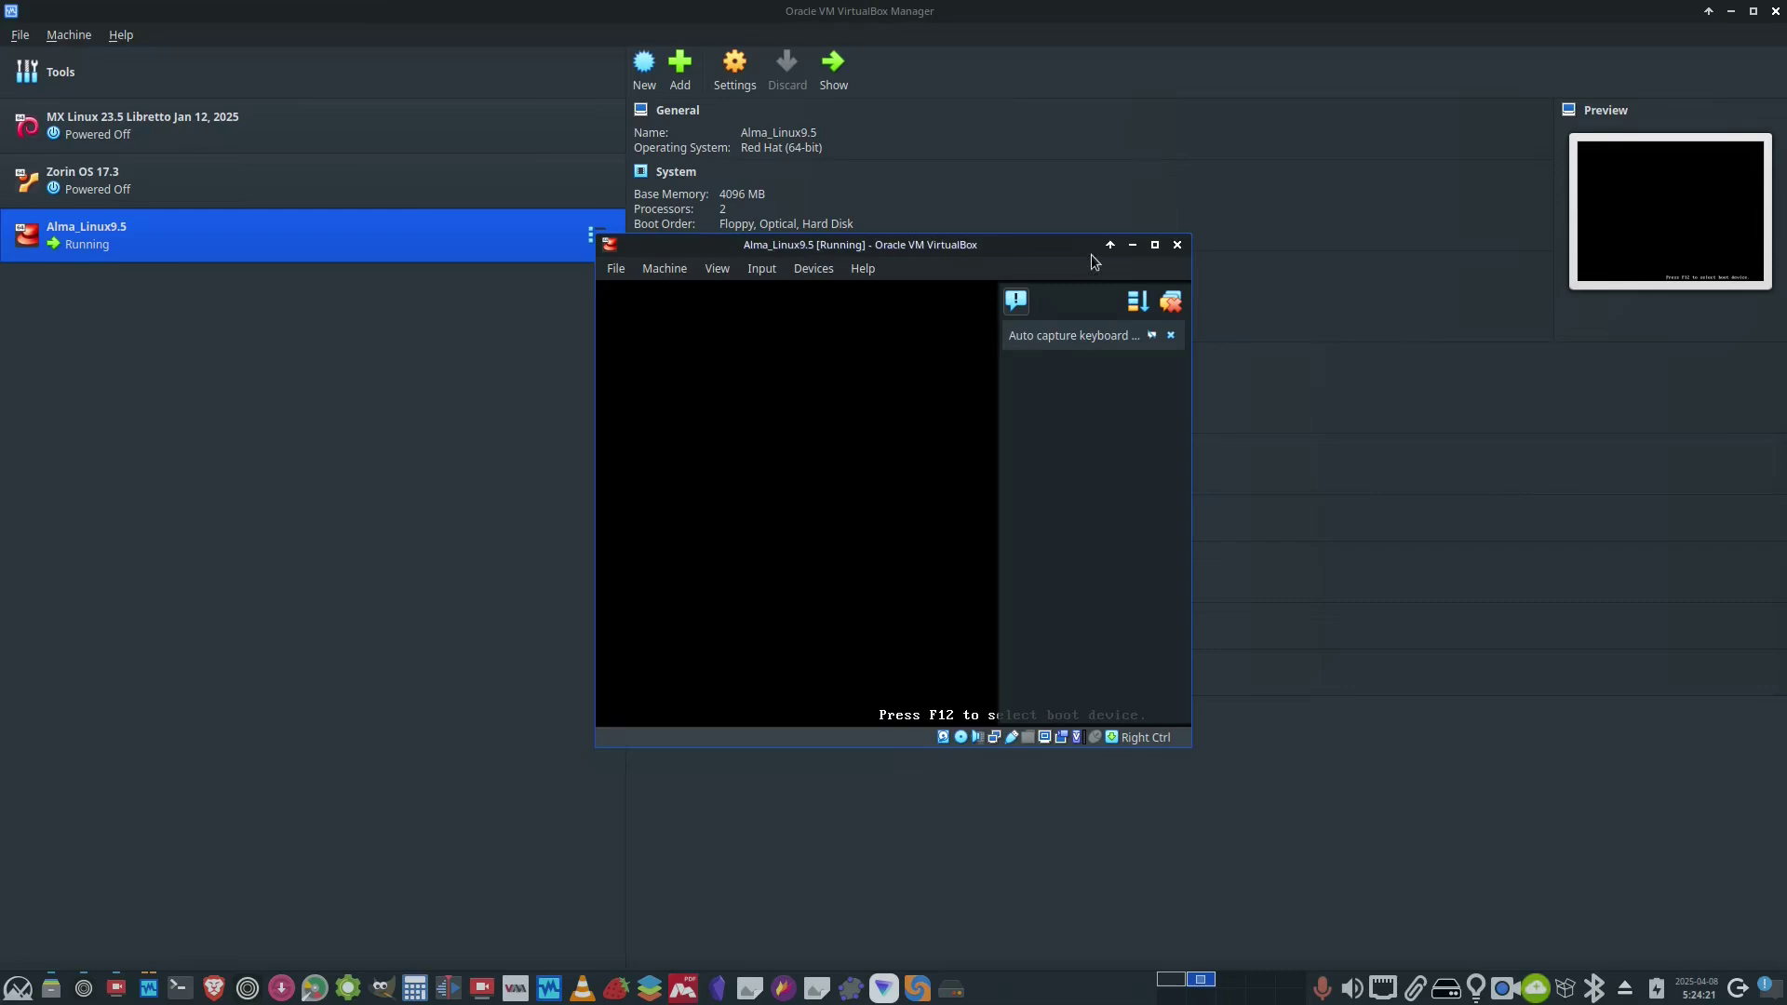
left_click(1154, 245)
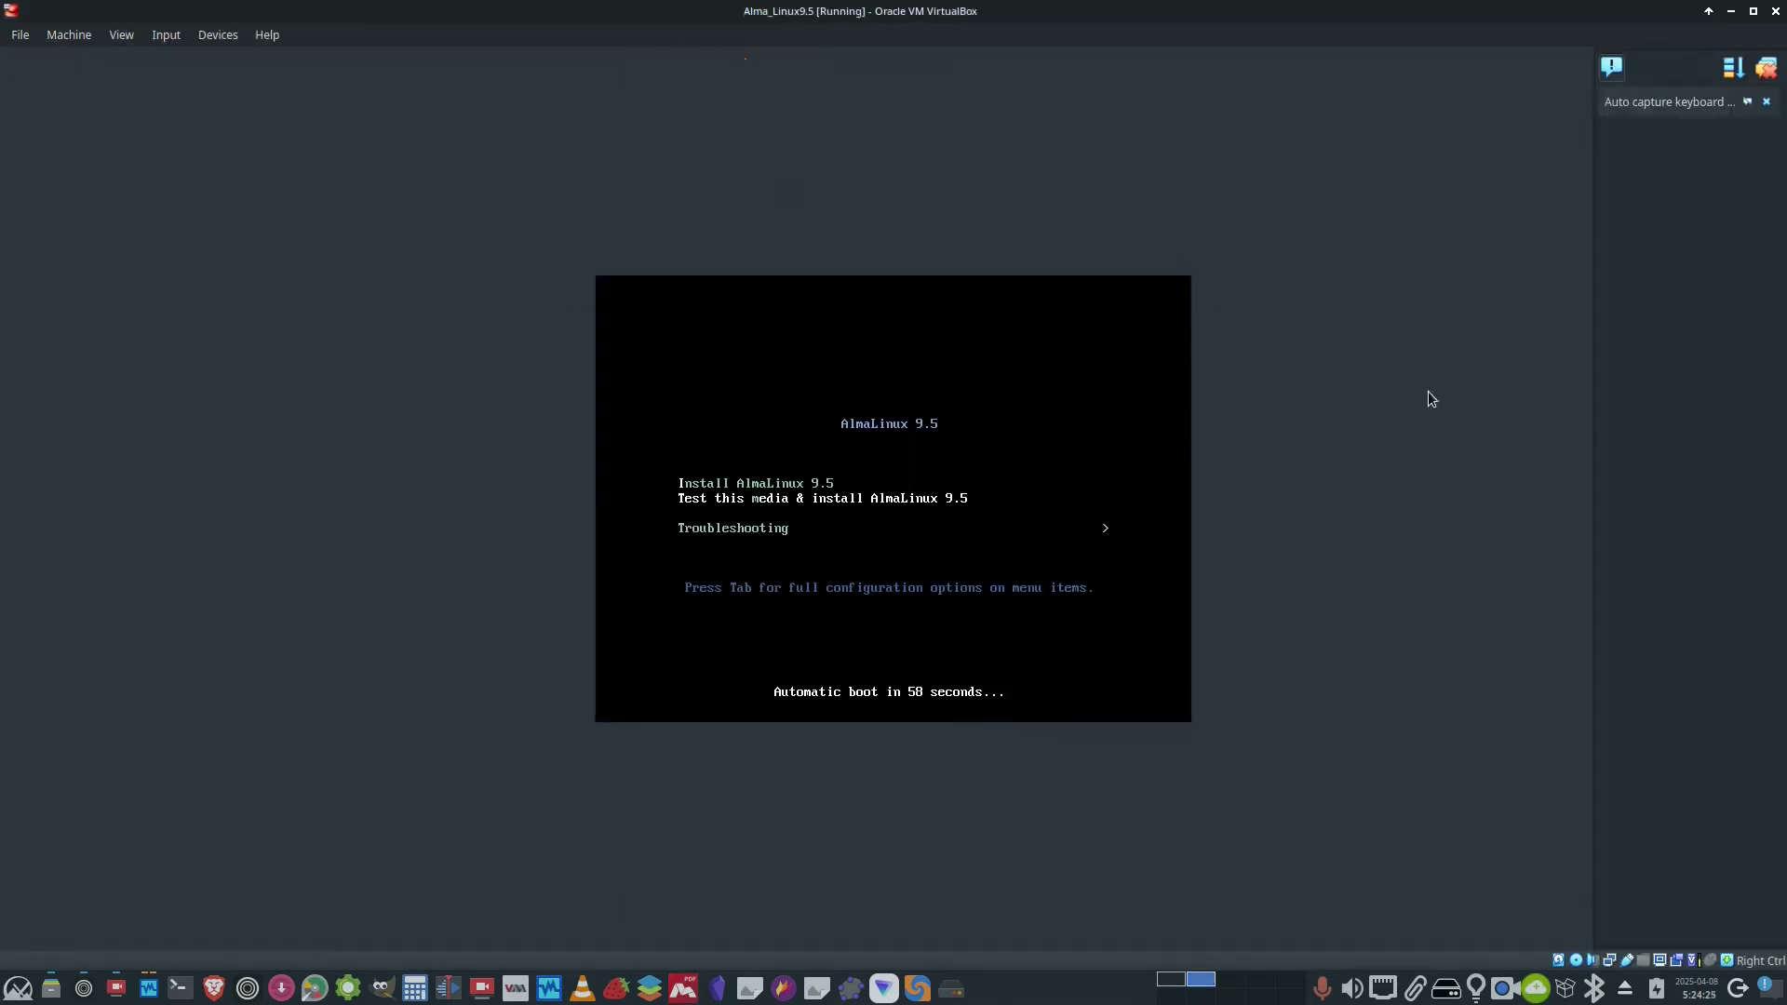
key("Up")
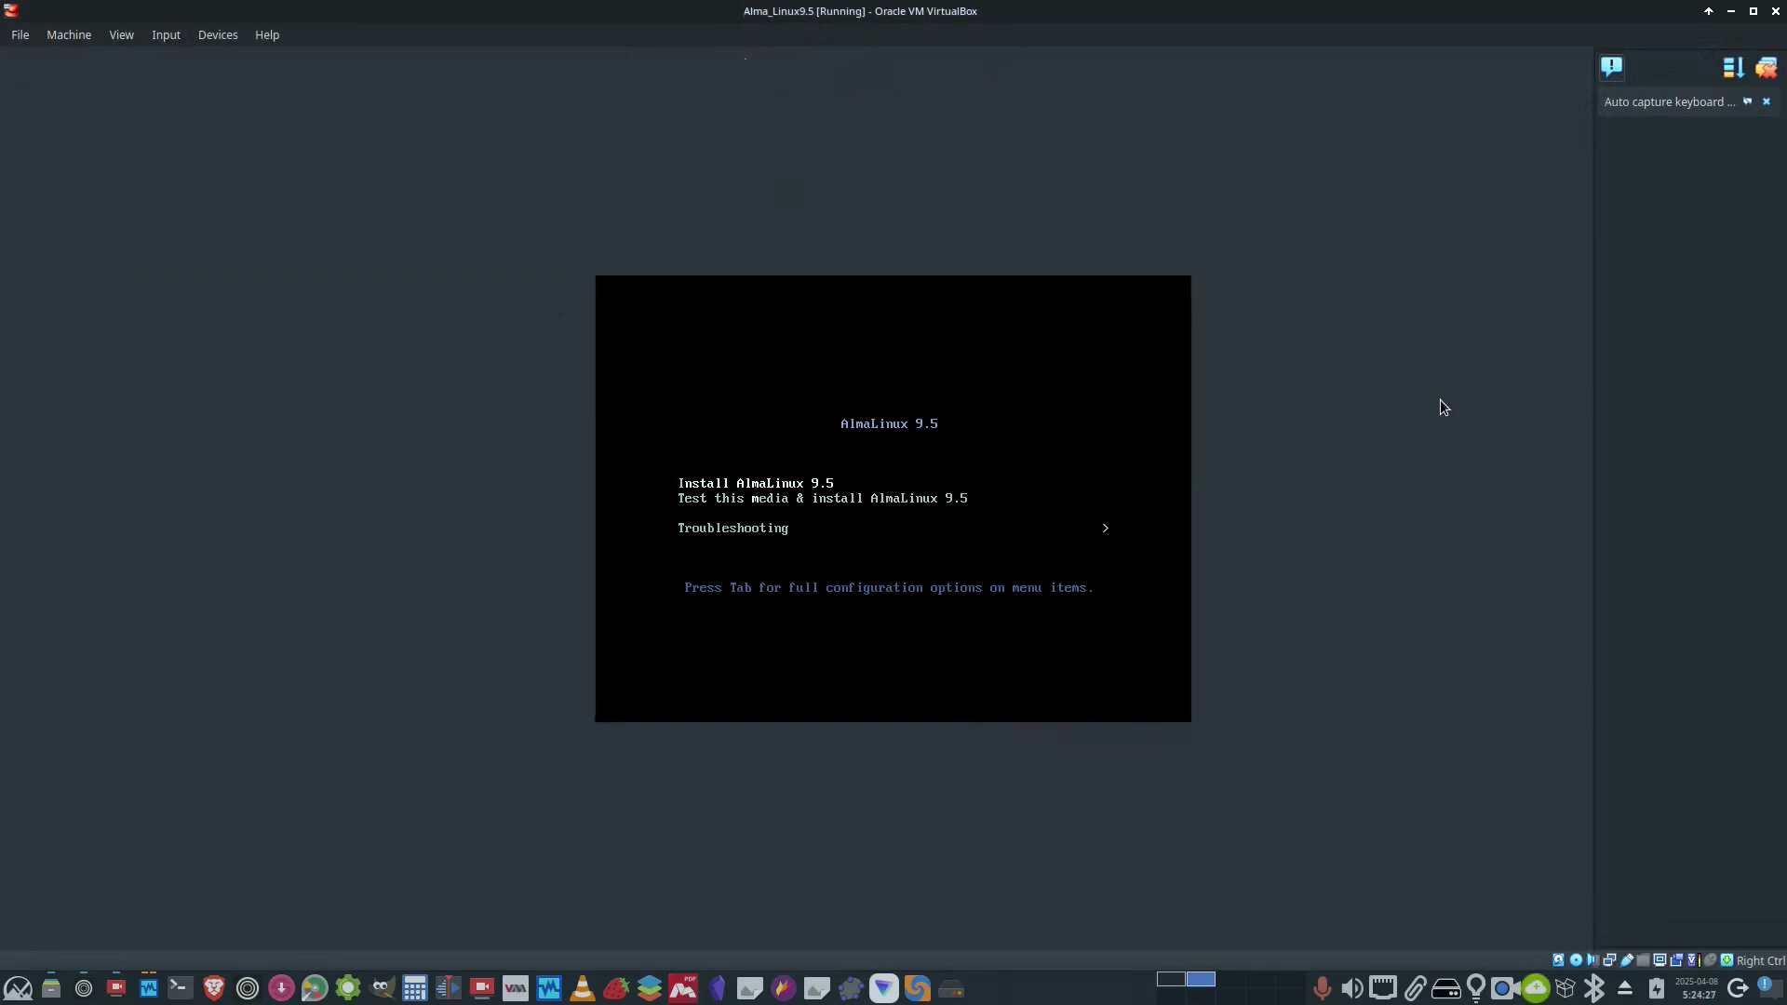
key("Return")
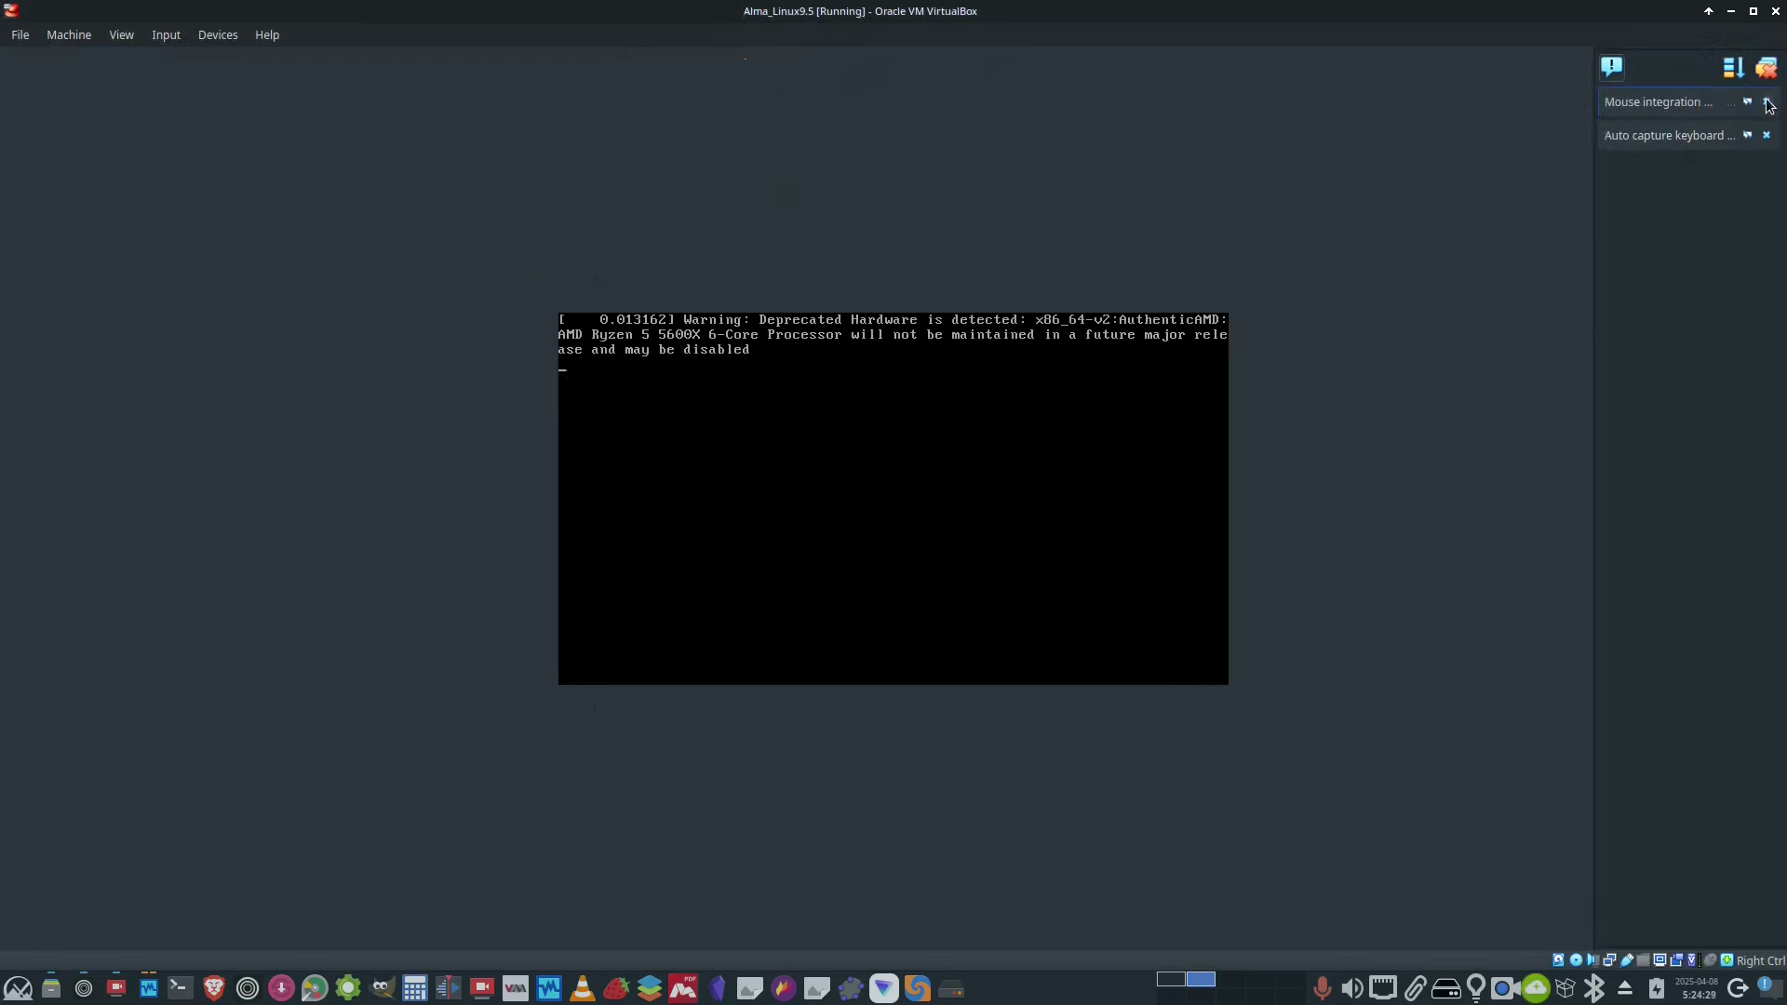
- Dismiss the mouse and keyboard notices and switch the machine window to full-screen
left_click(1767, 103)
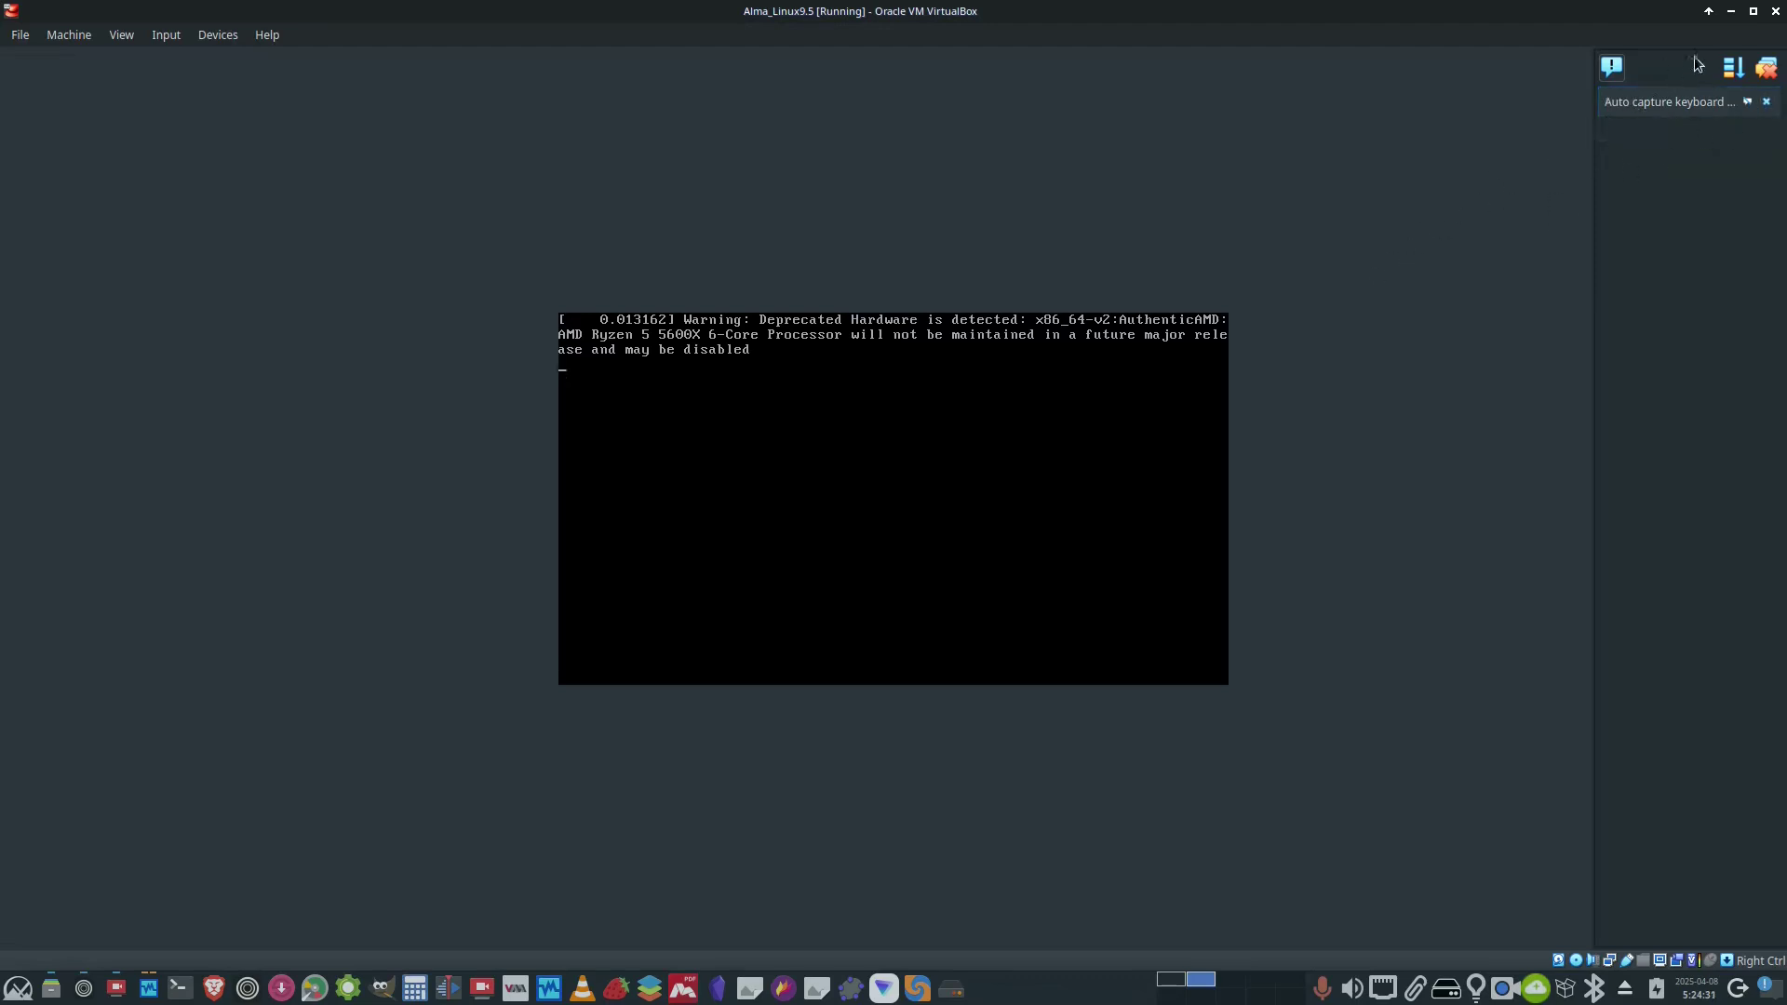
left_click(1756, 15)
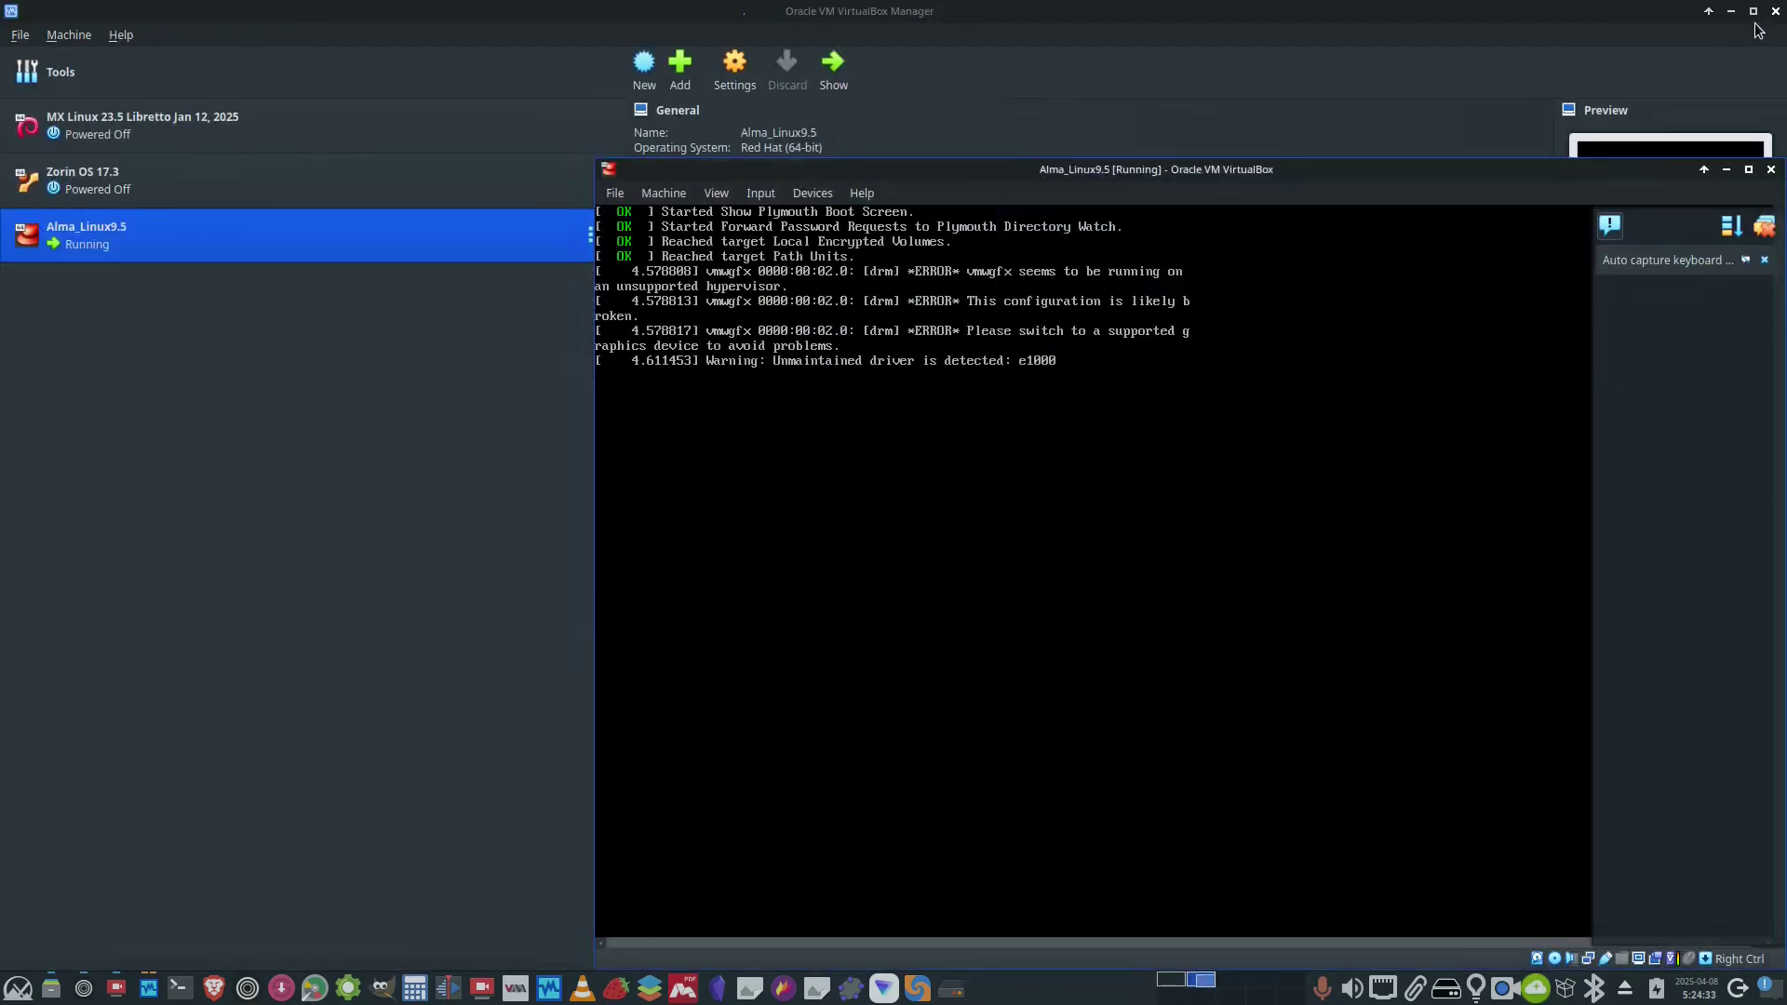
left_click(1748, 172)
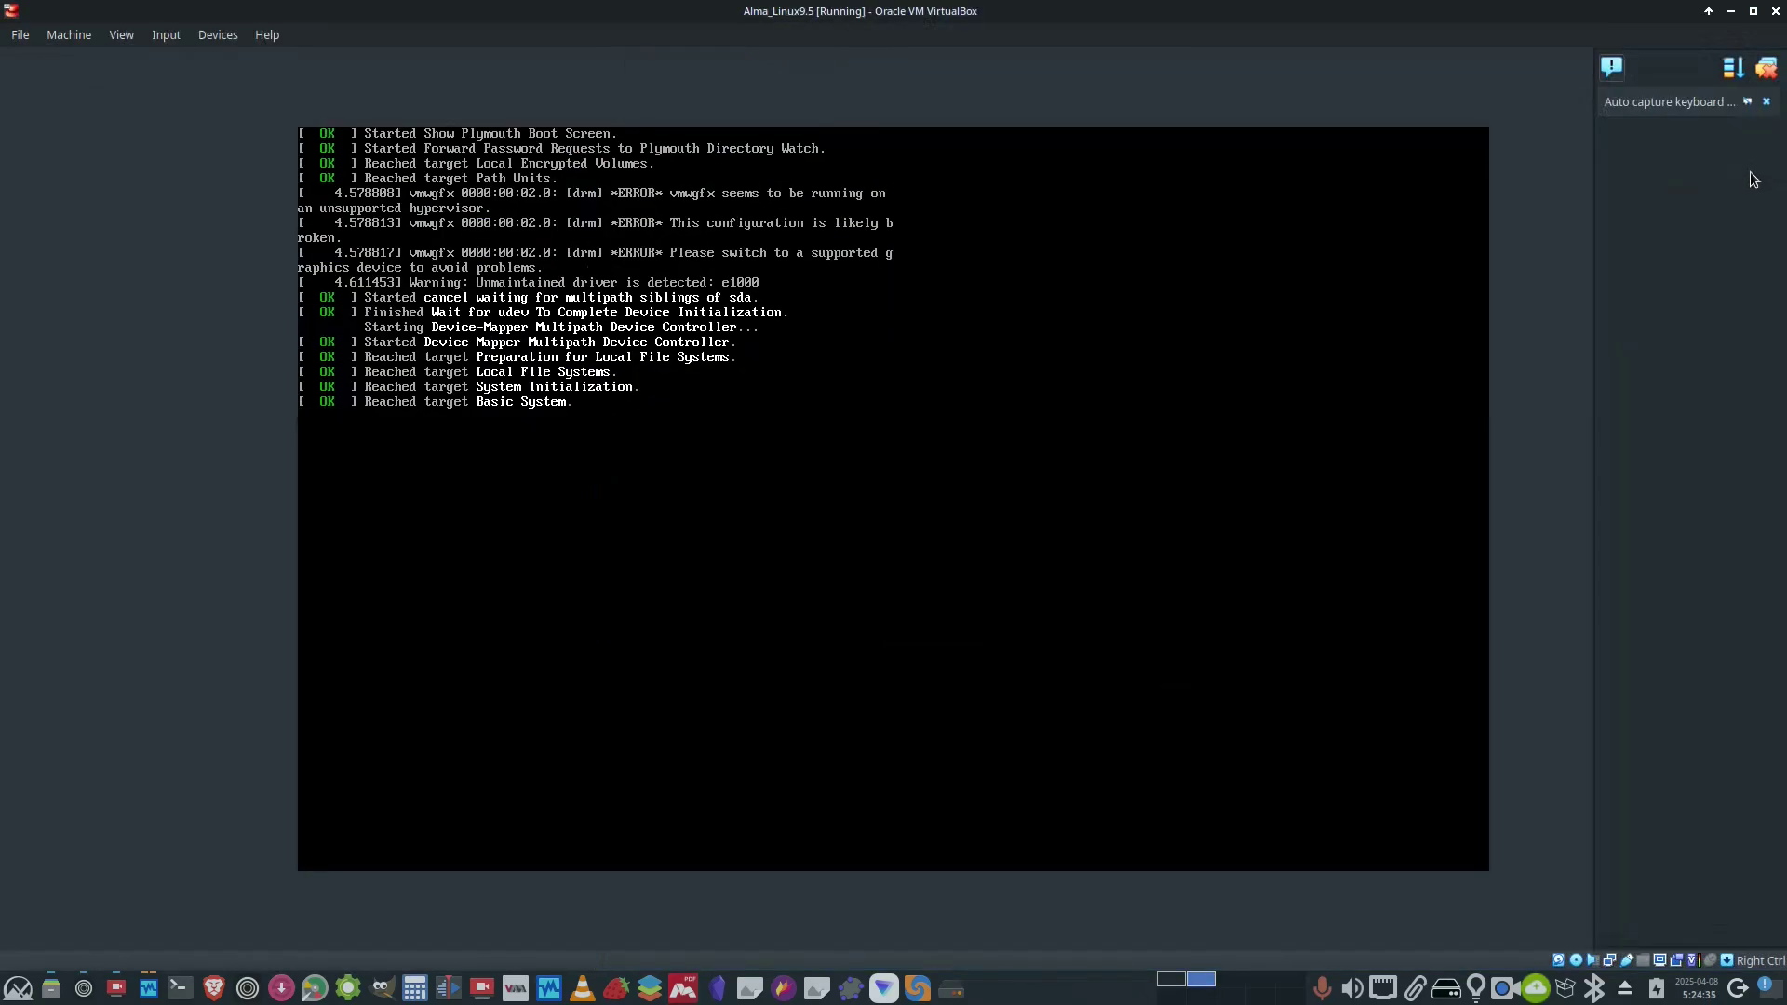
left_click(1768, 103)
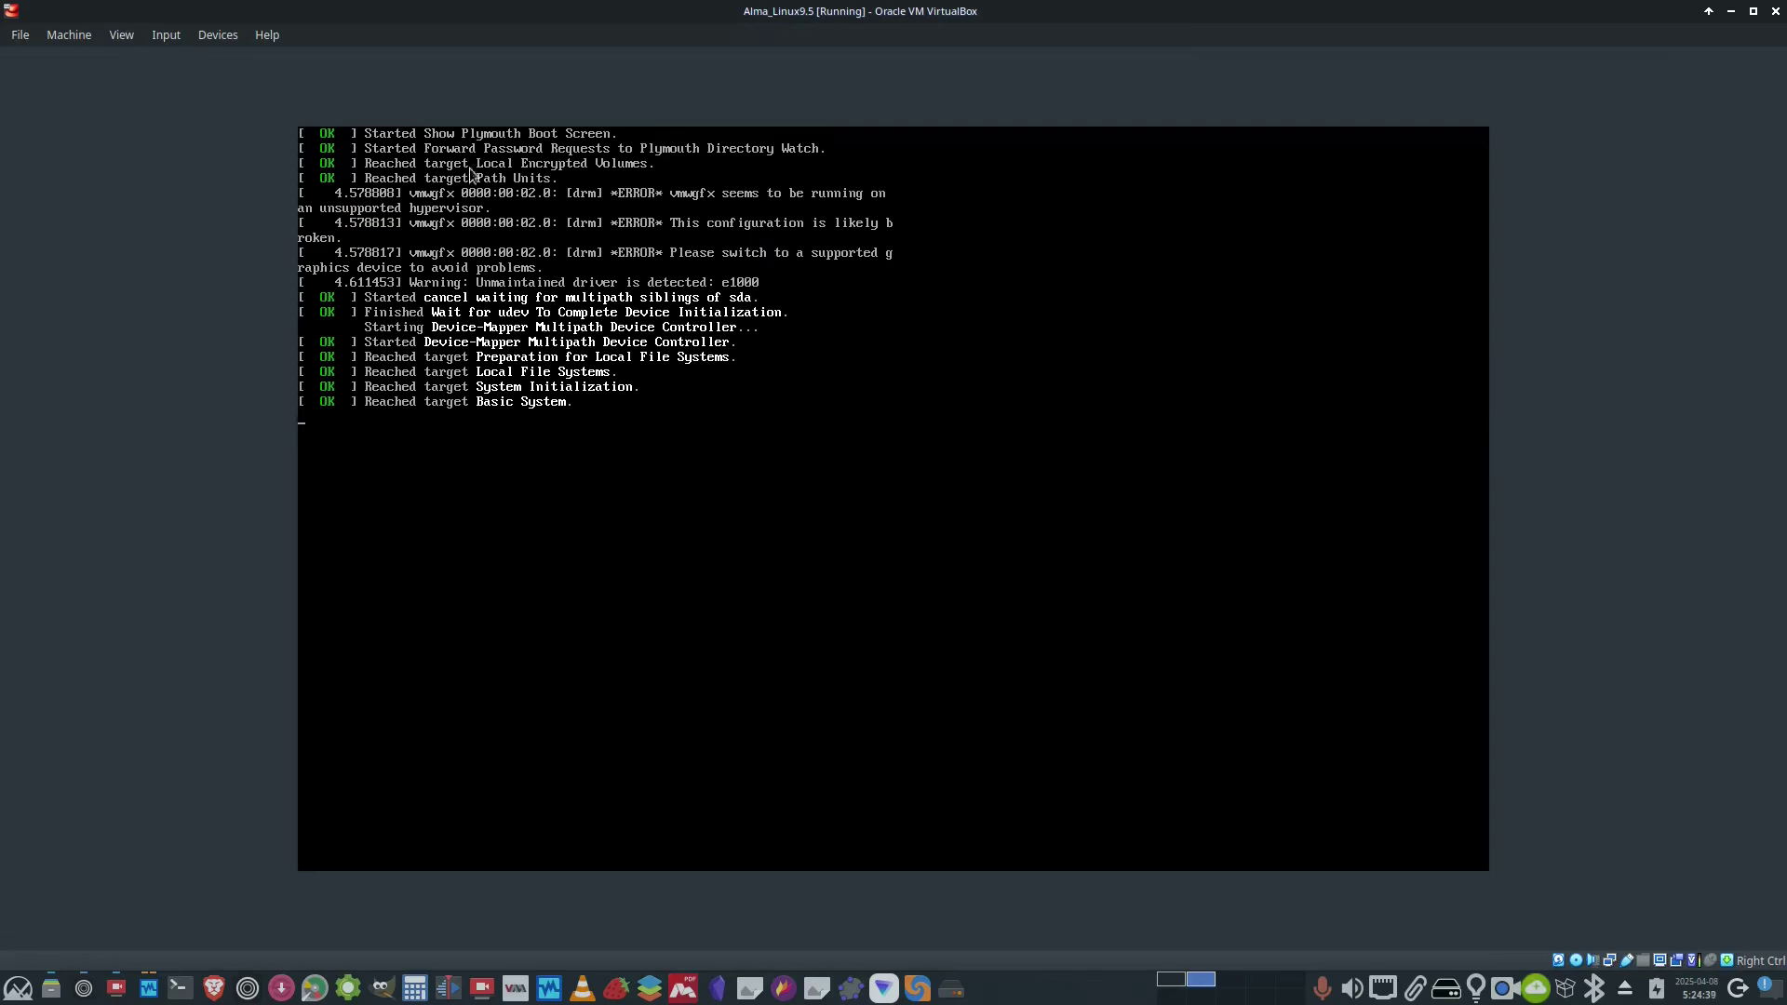
left_click(121, 35)
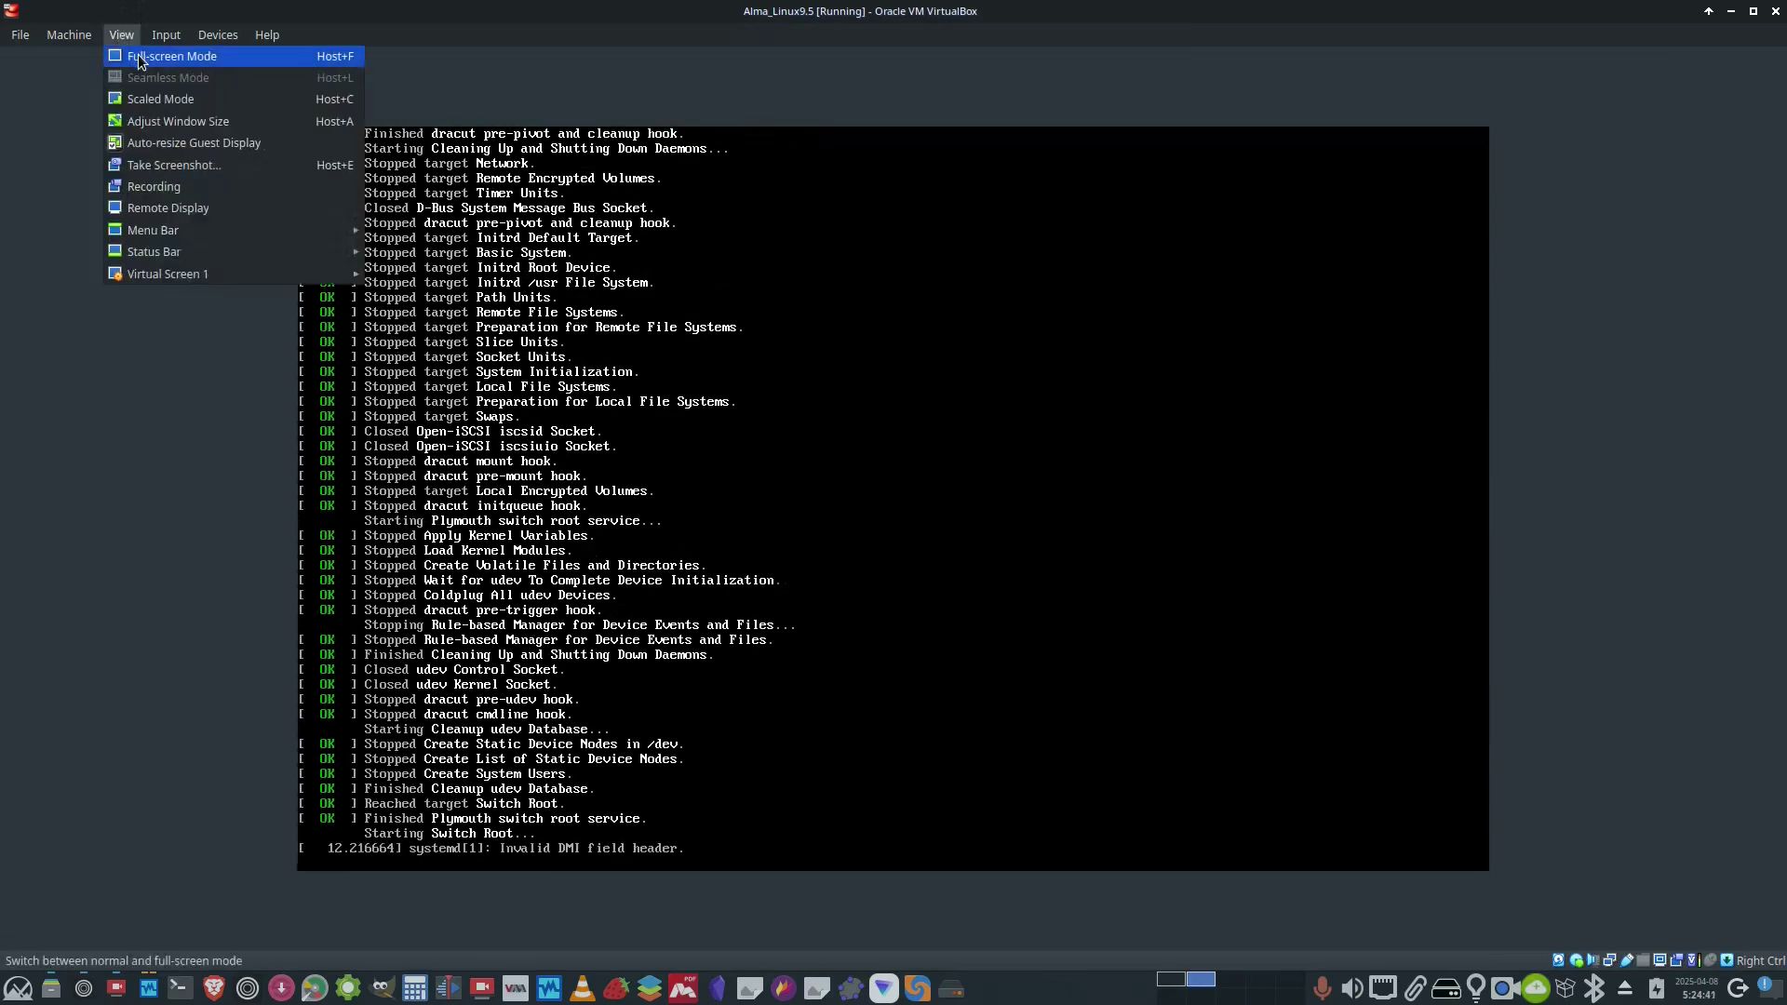
left_click(149, 56)
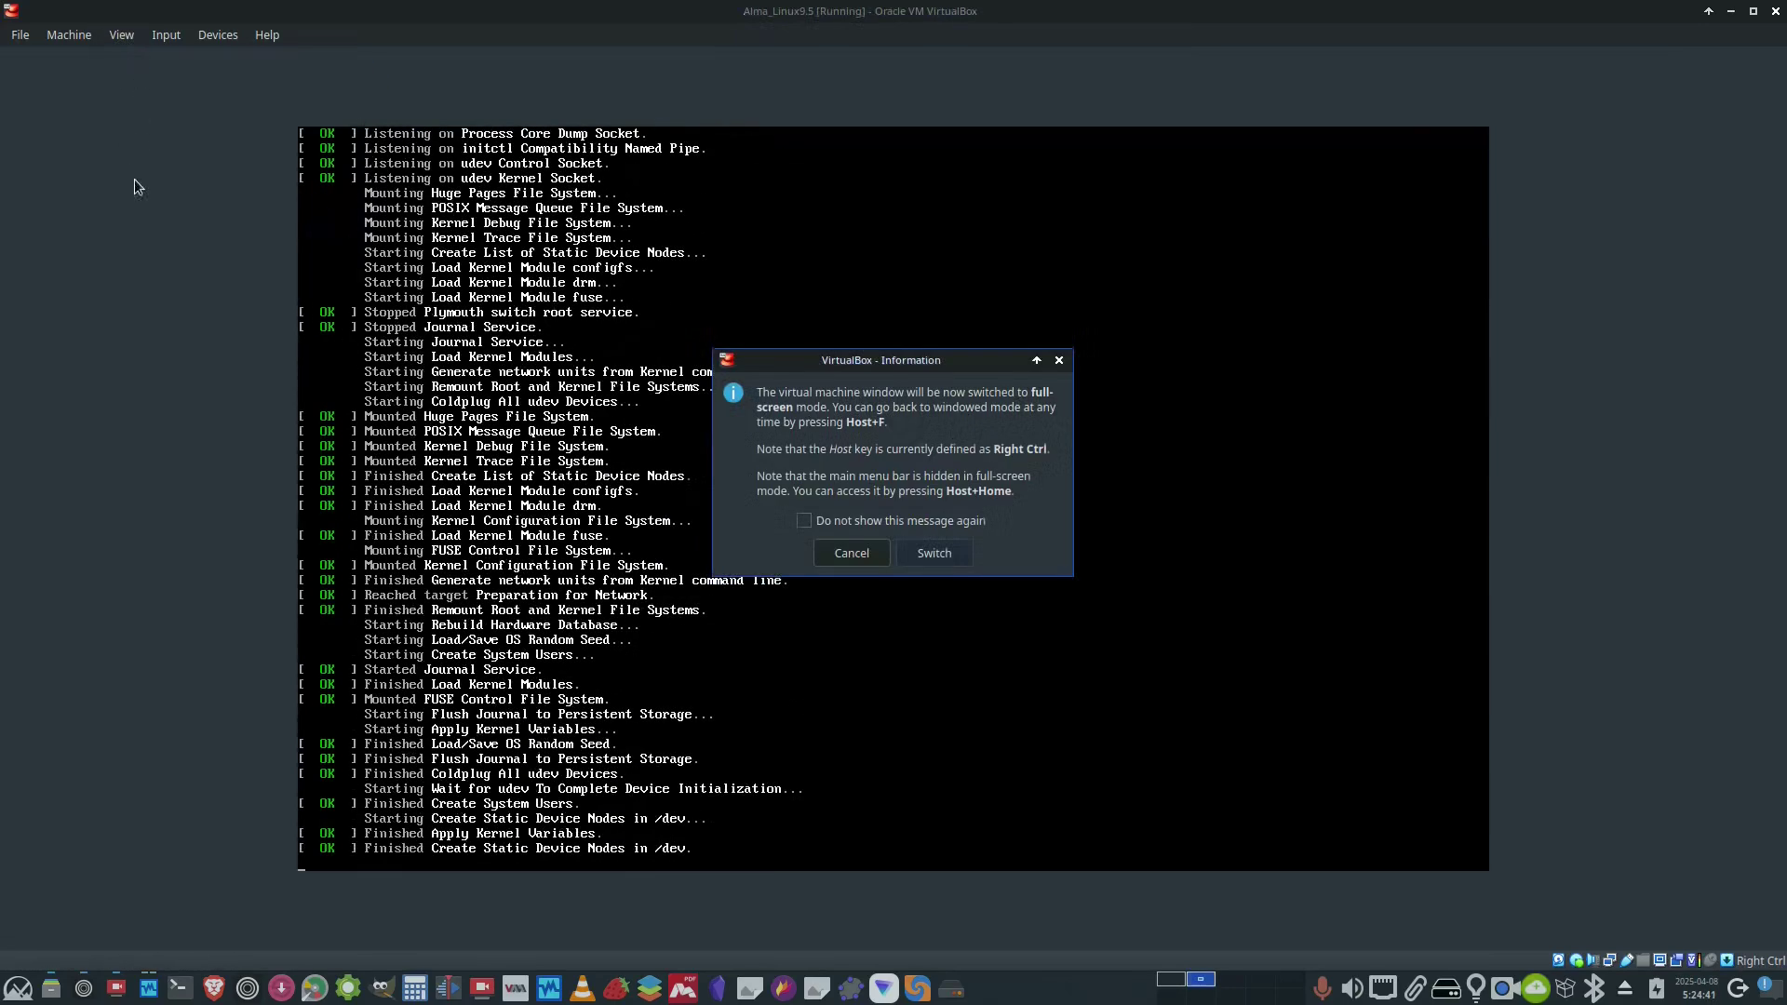
left_click(933, 553)
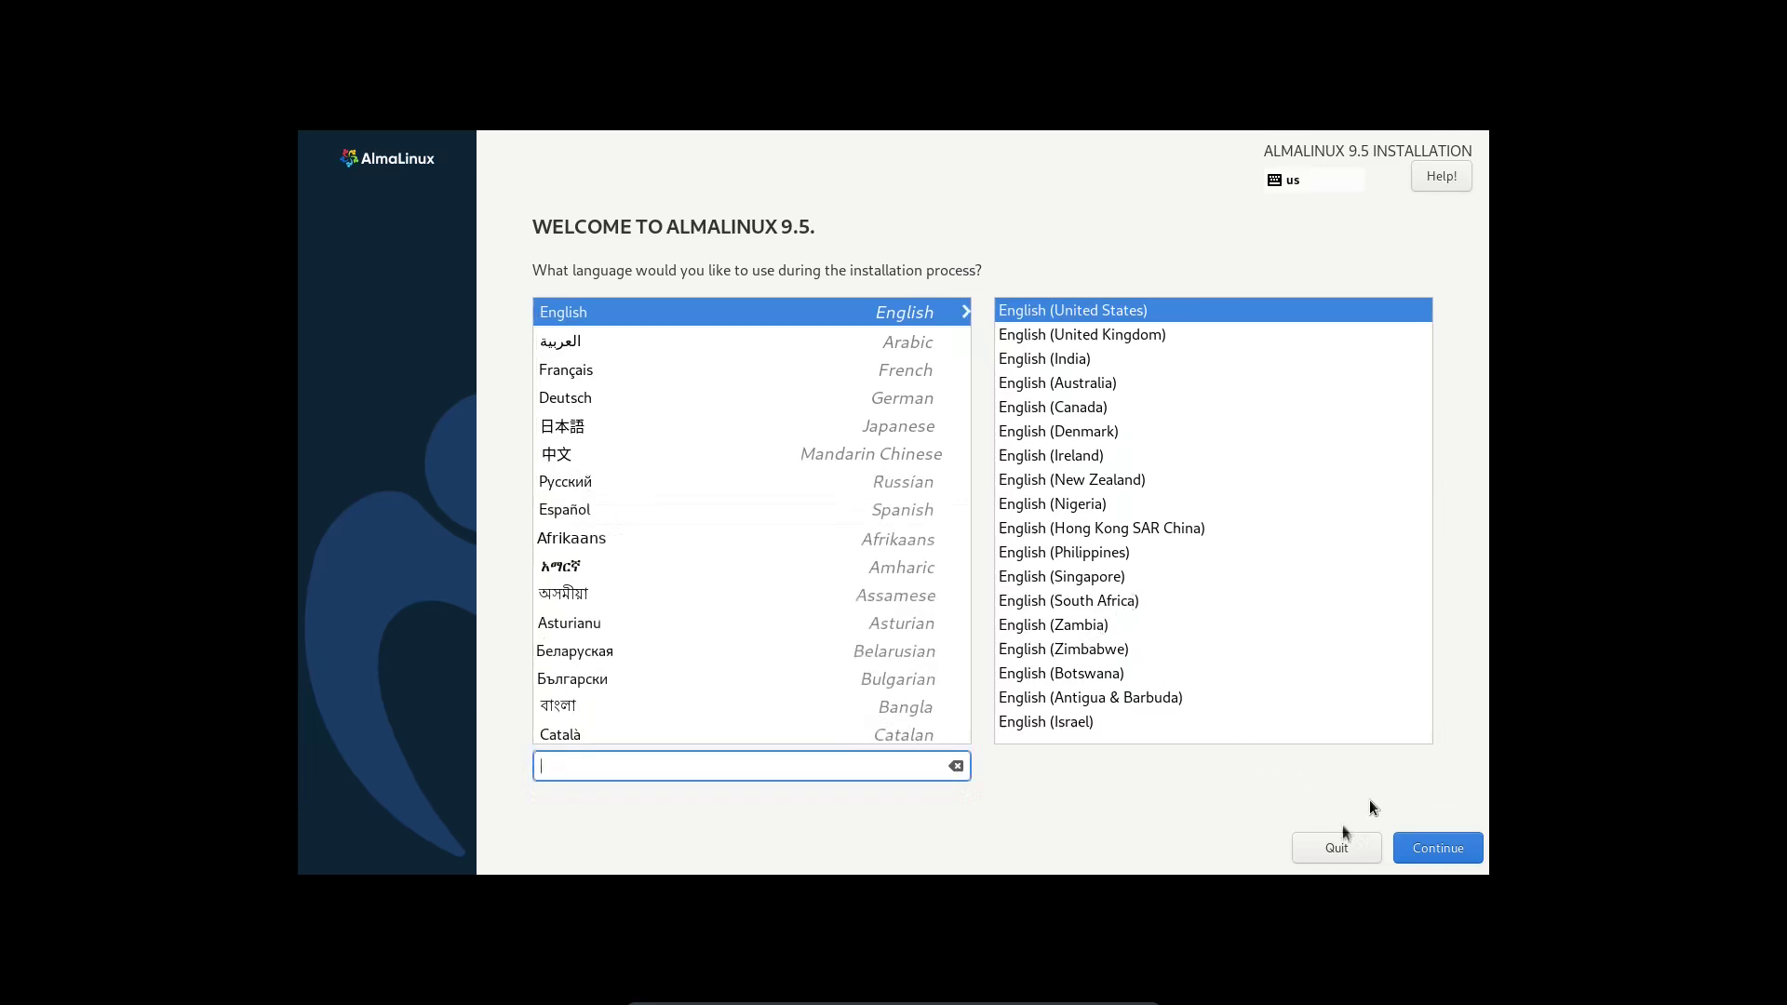
- Keep English (United States) as the installation language, letting the VM capture the mouse
left_click(1409, 839)
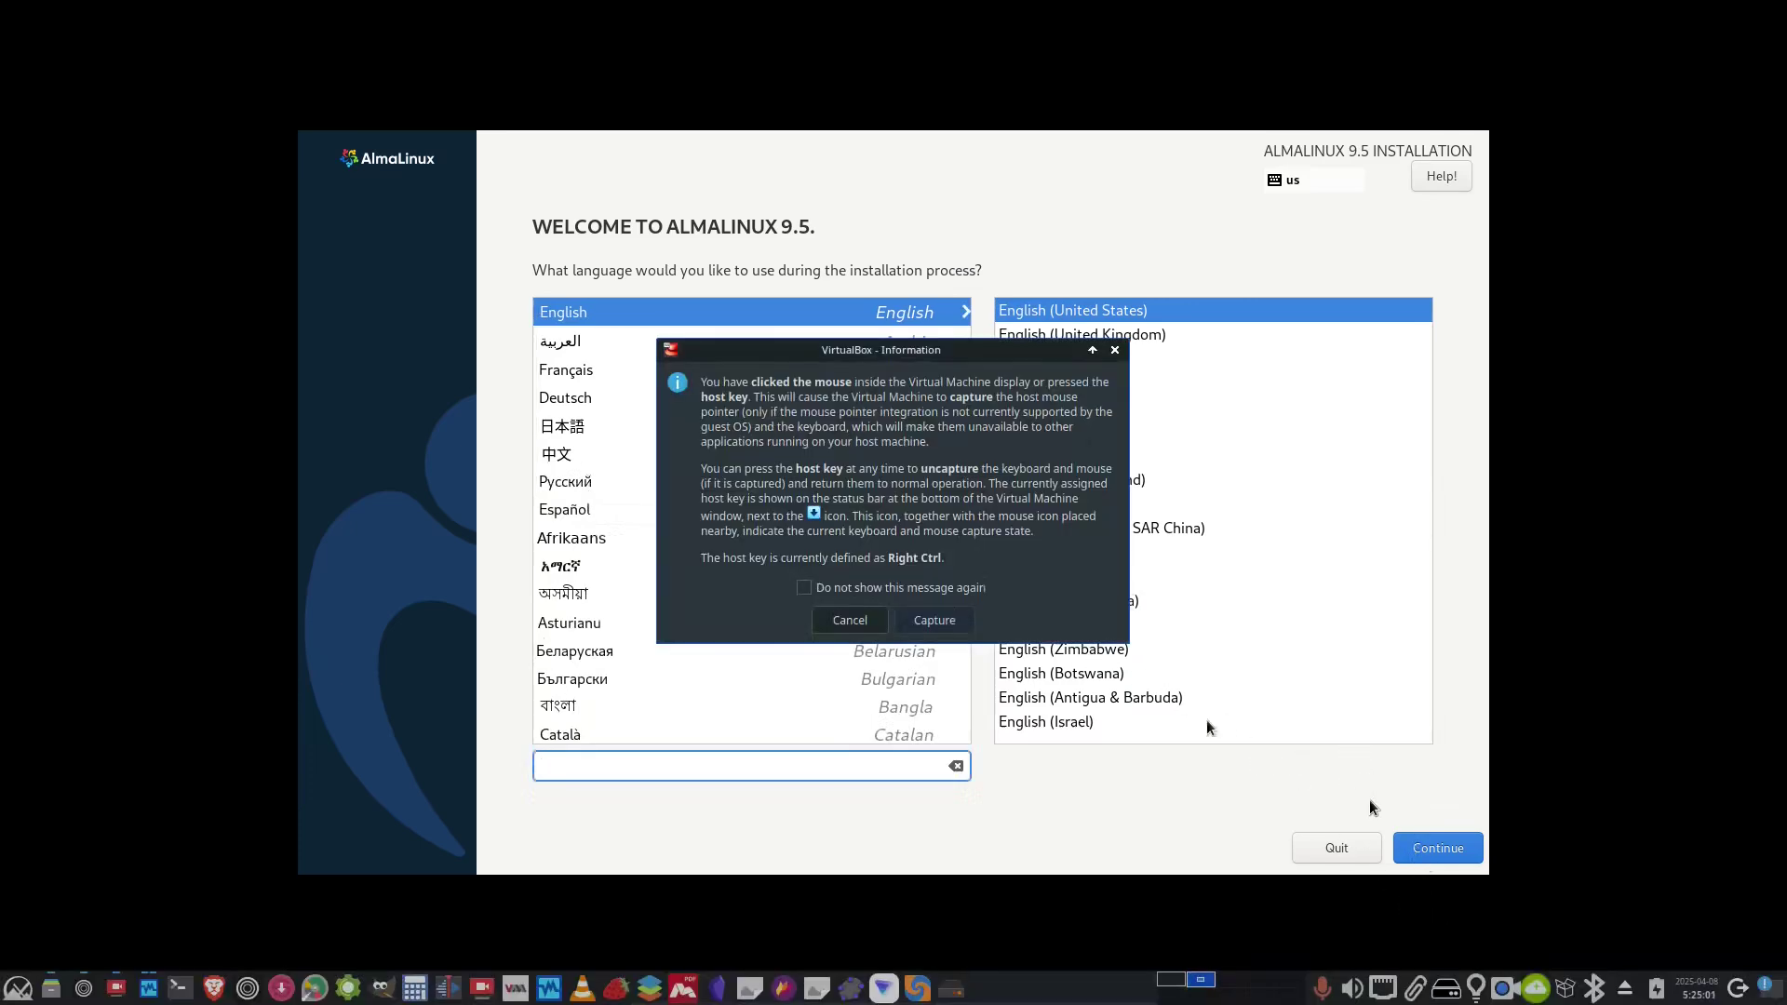
left_click(948, 613)
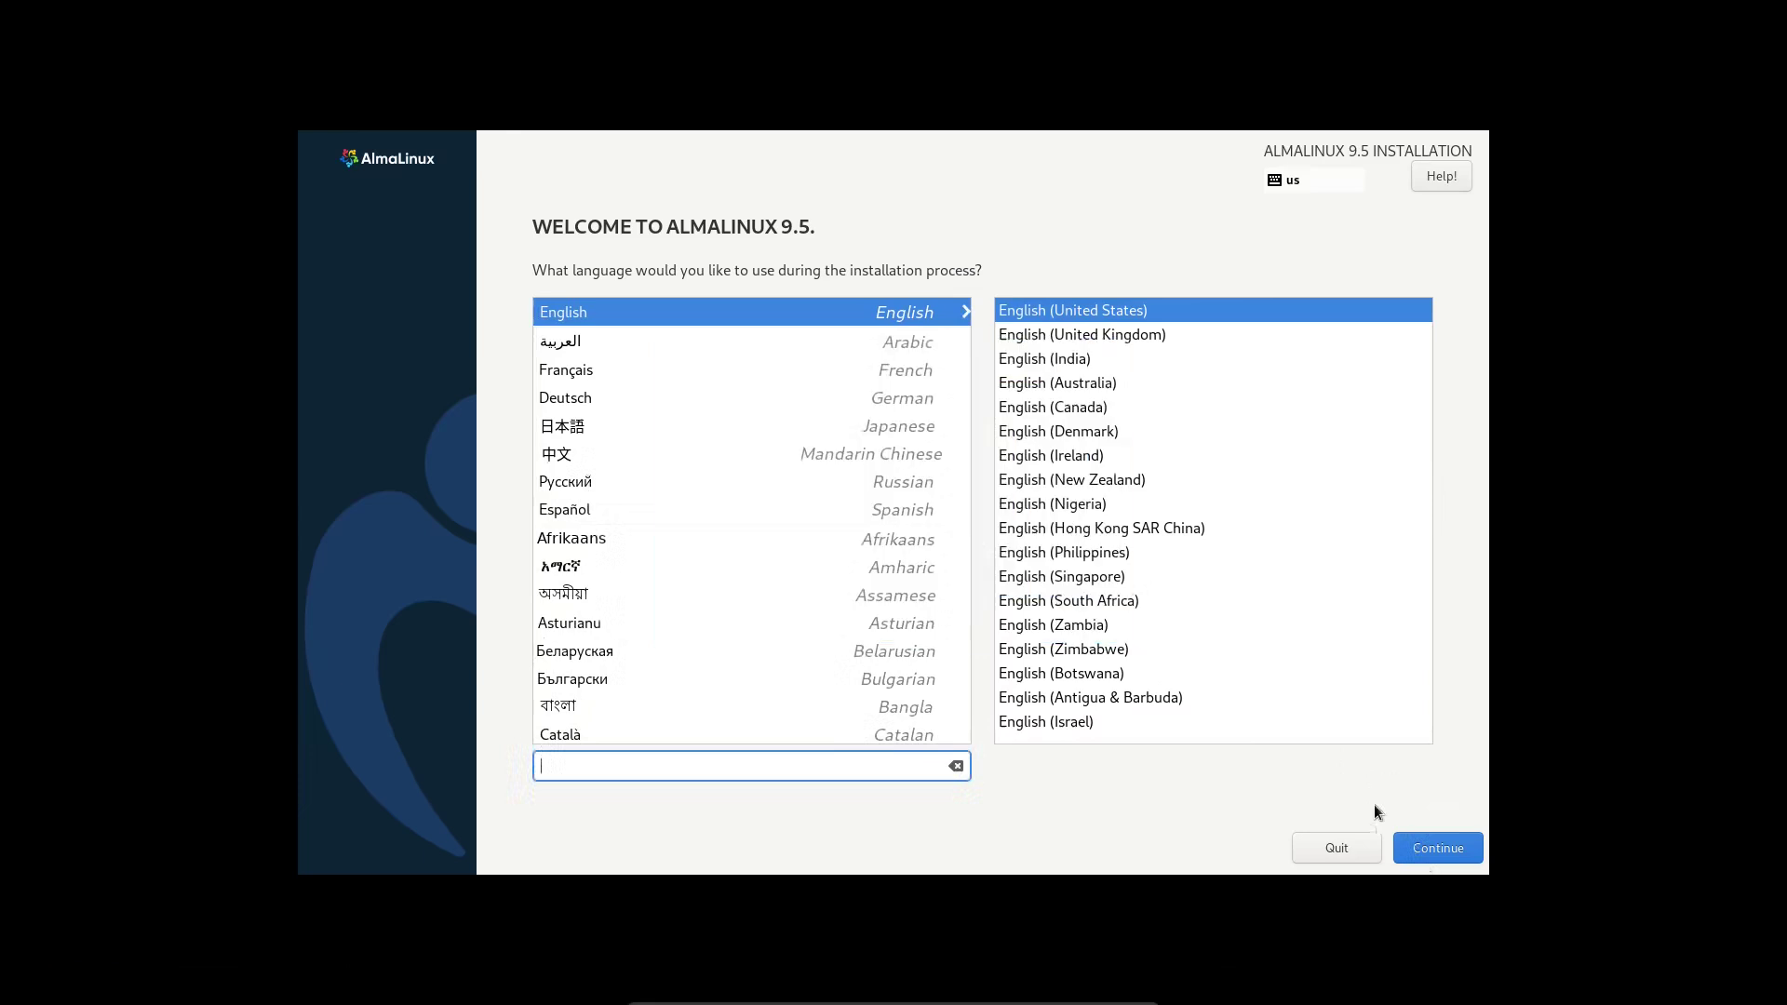
left_click(1448, 843)
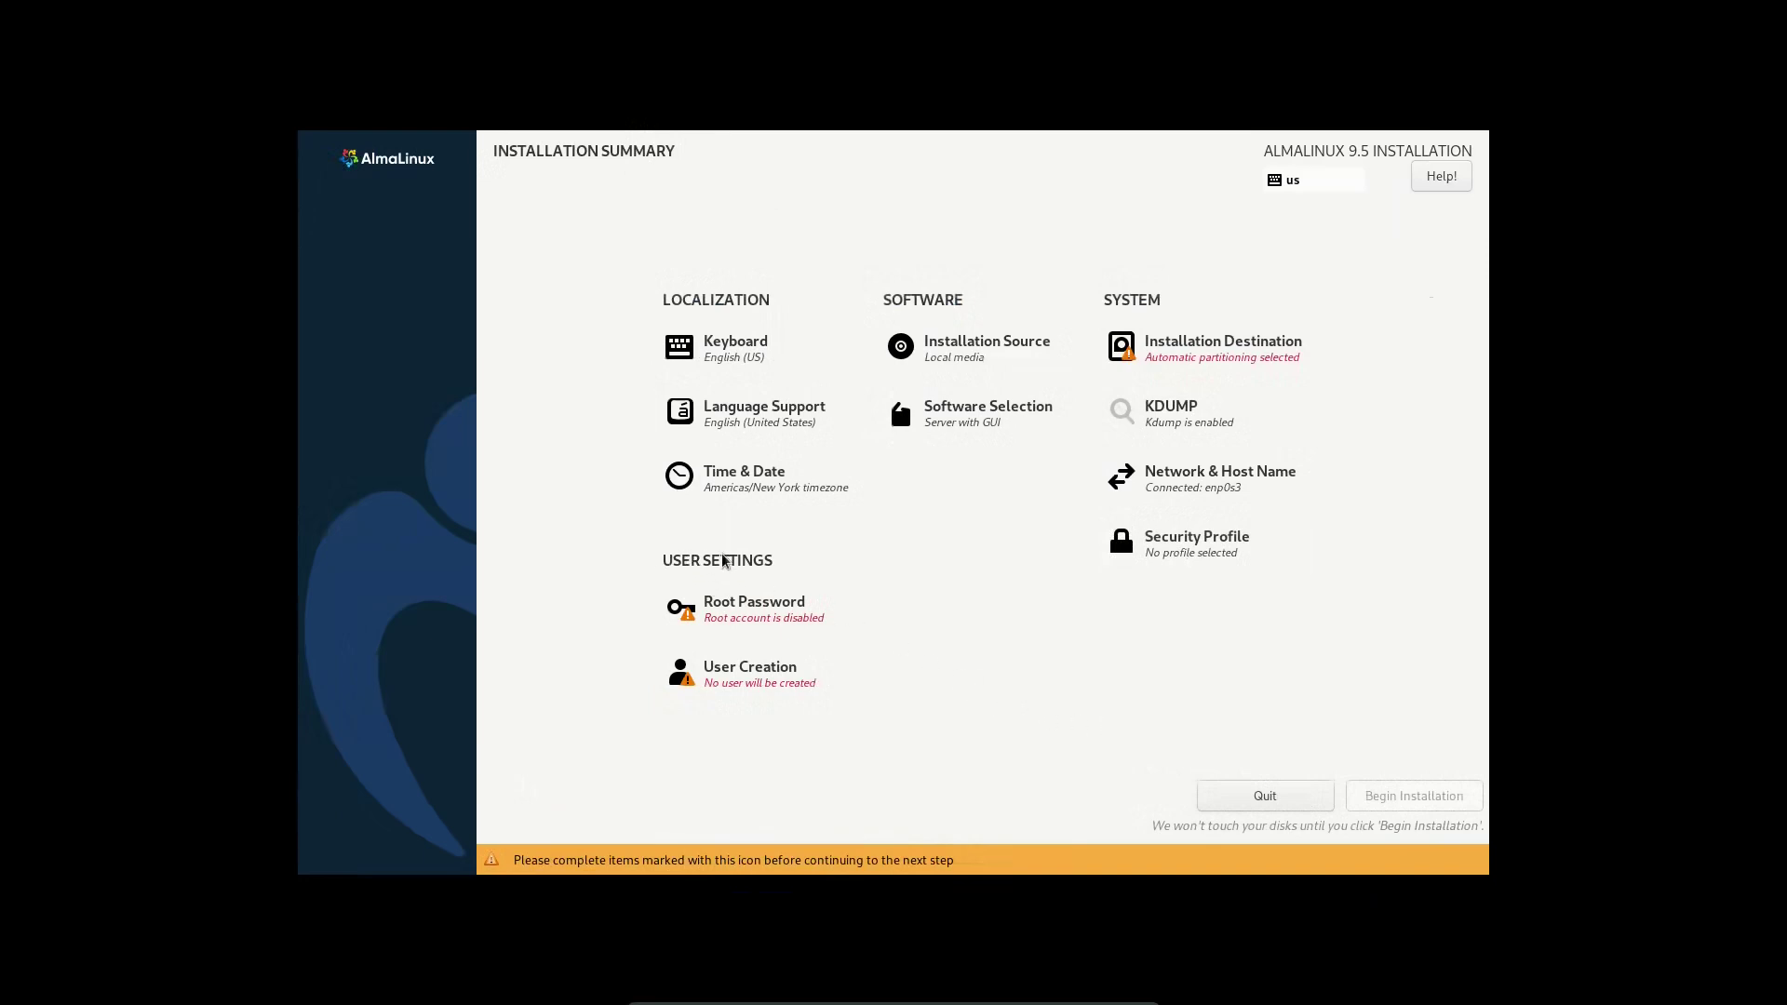
- Set and confirm a strong root password, leaving the root account unlocked
left_click(726, 606)
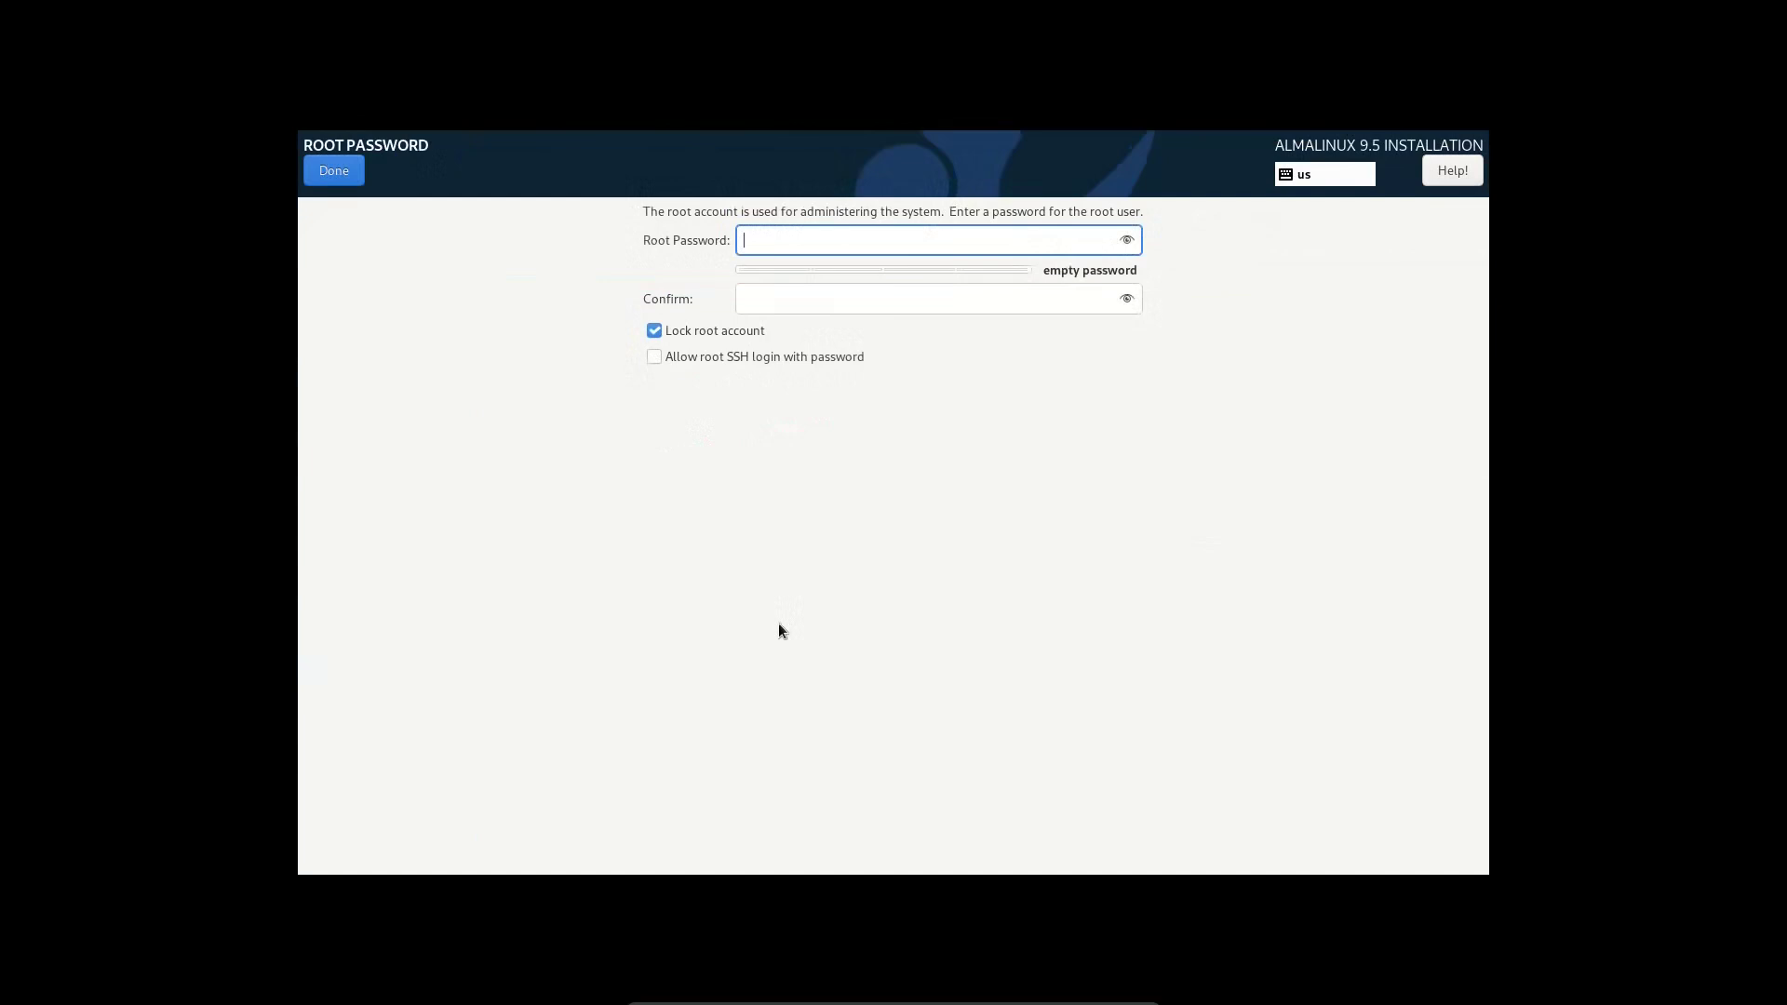
type("a")
key("BackSpace")
type("abc123456")
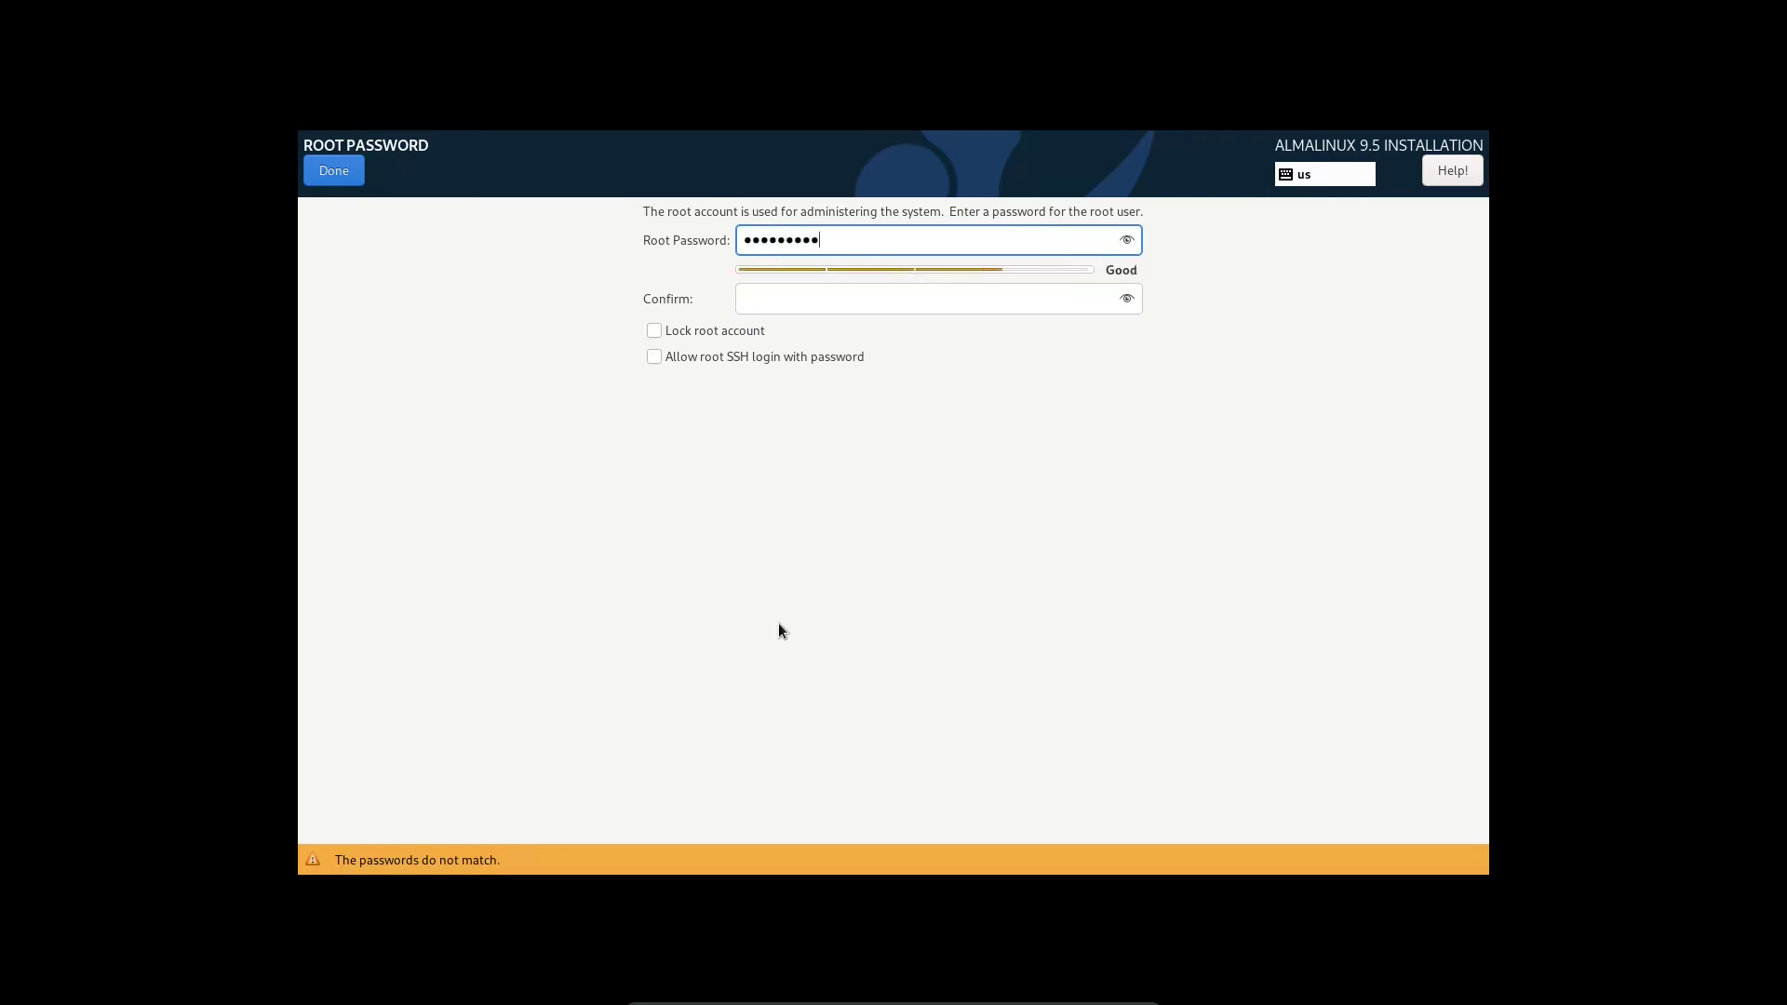
key("BackSpace")
key("BackSpace")
key("BackSpace")
key("BackSpace")
key("BackSpace")
key("BackSpace")
key("BackSpace")
key("BackSpace")
key("BackSpace")
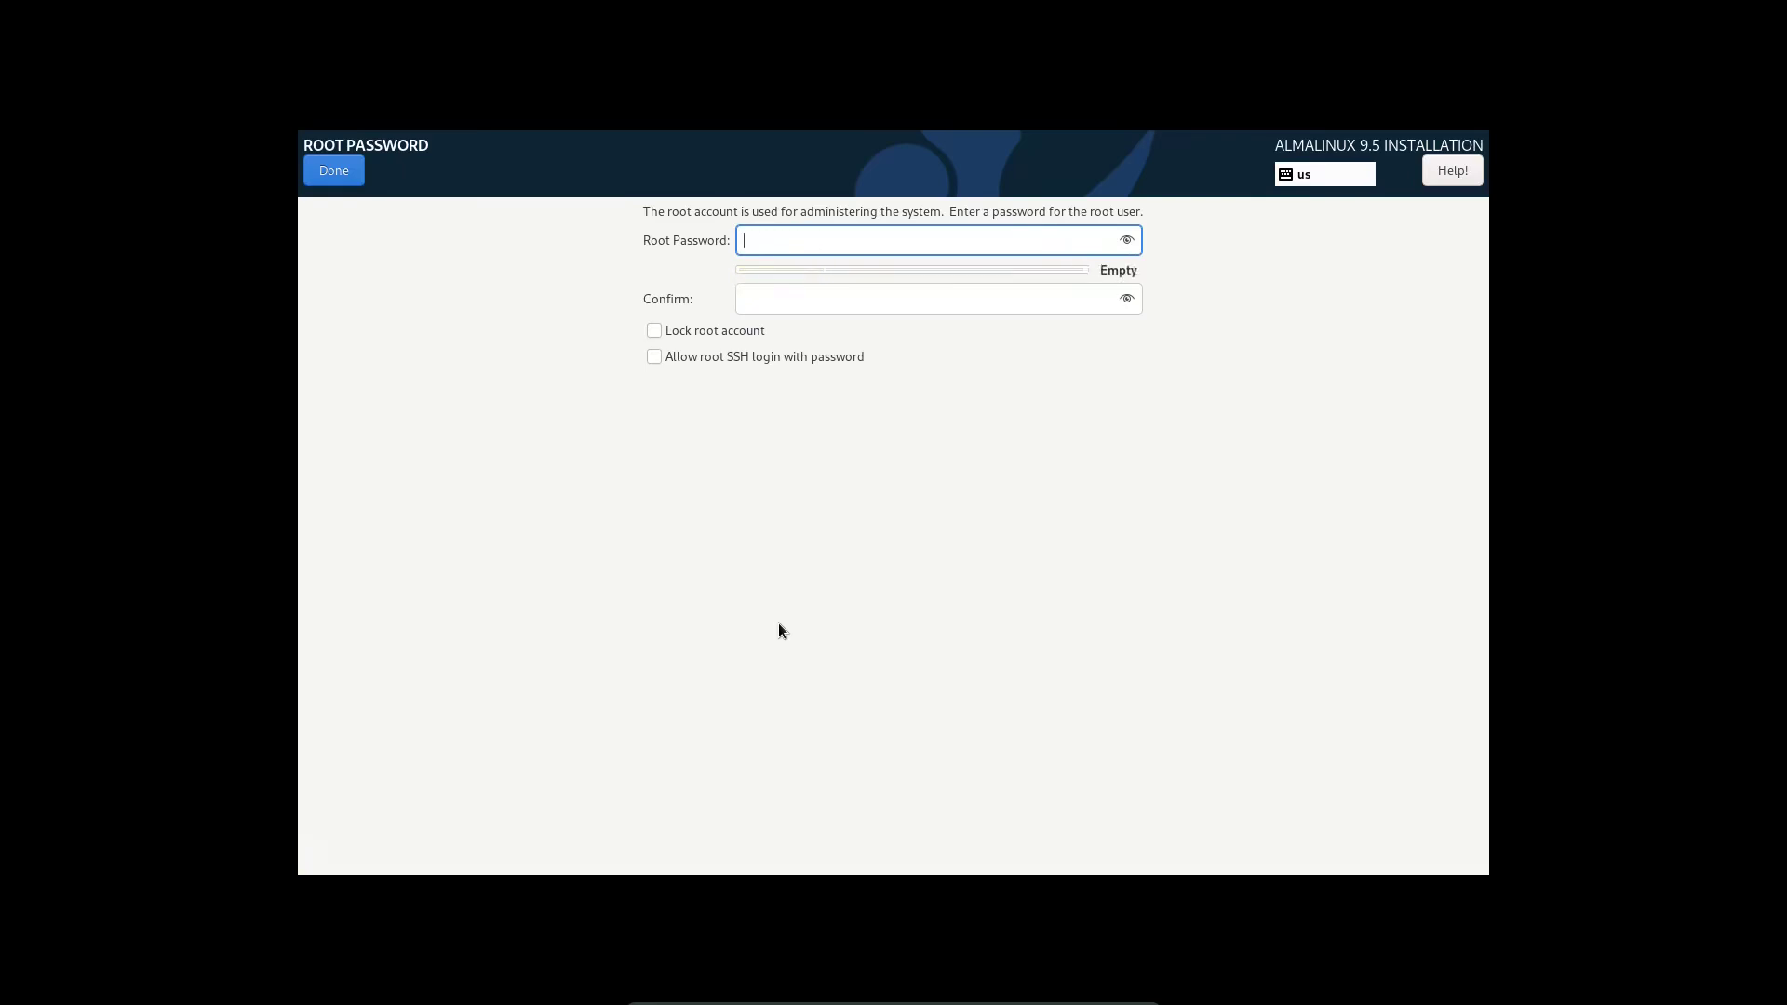
type("abc1234567")
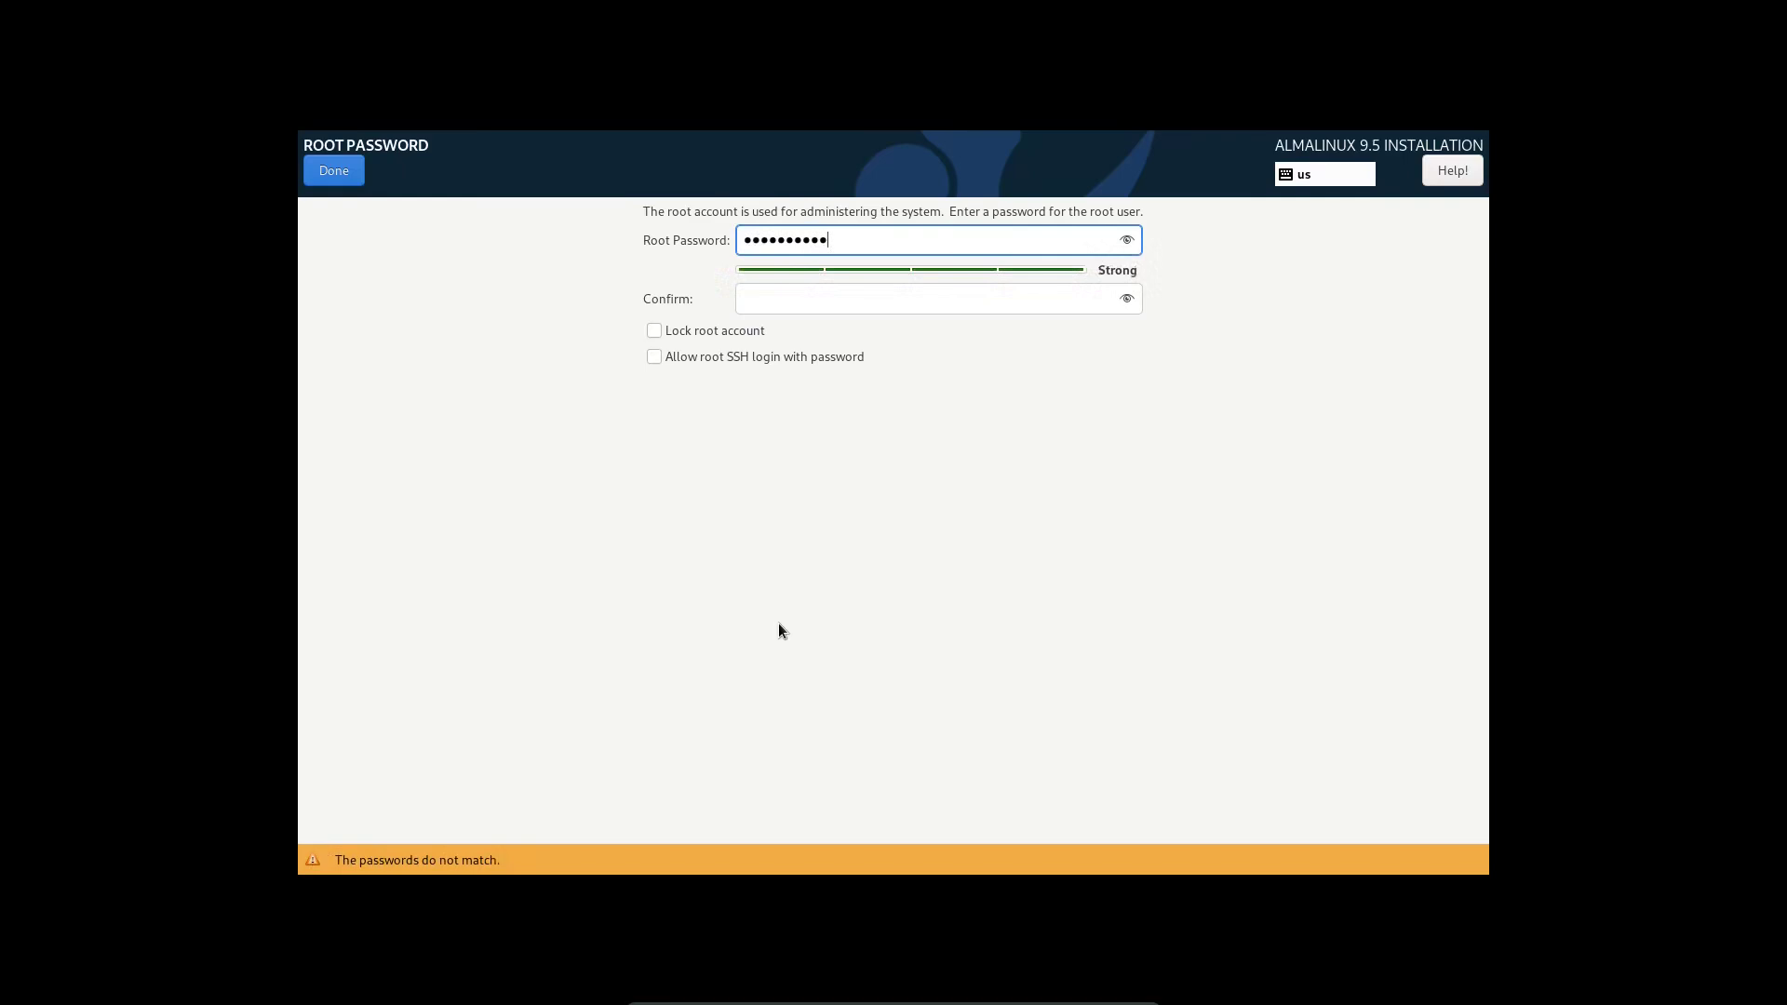
key("Tab")
type("abc12345")
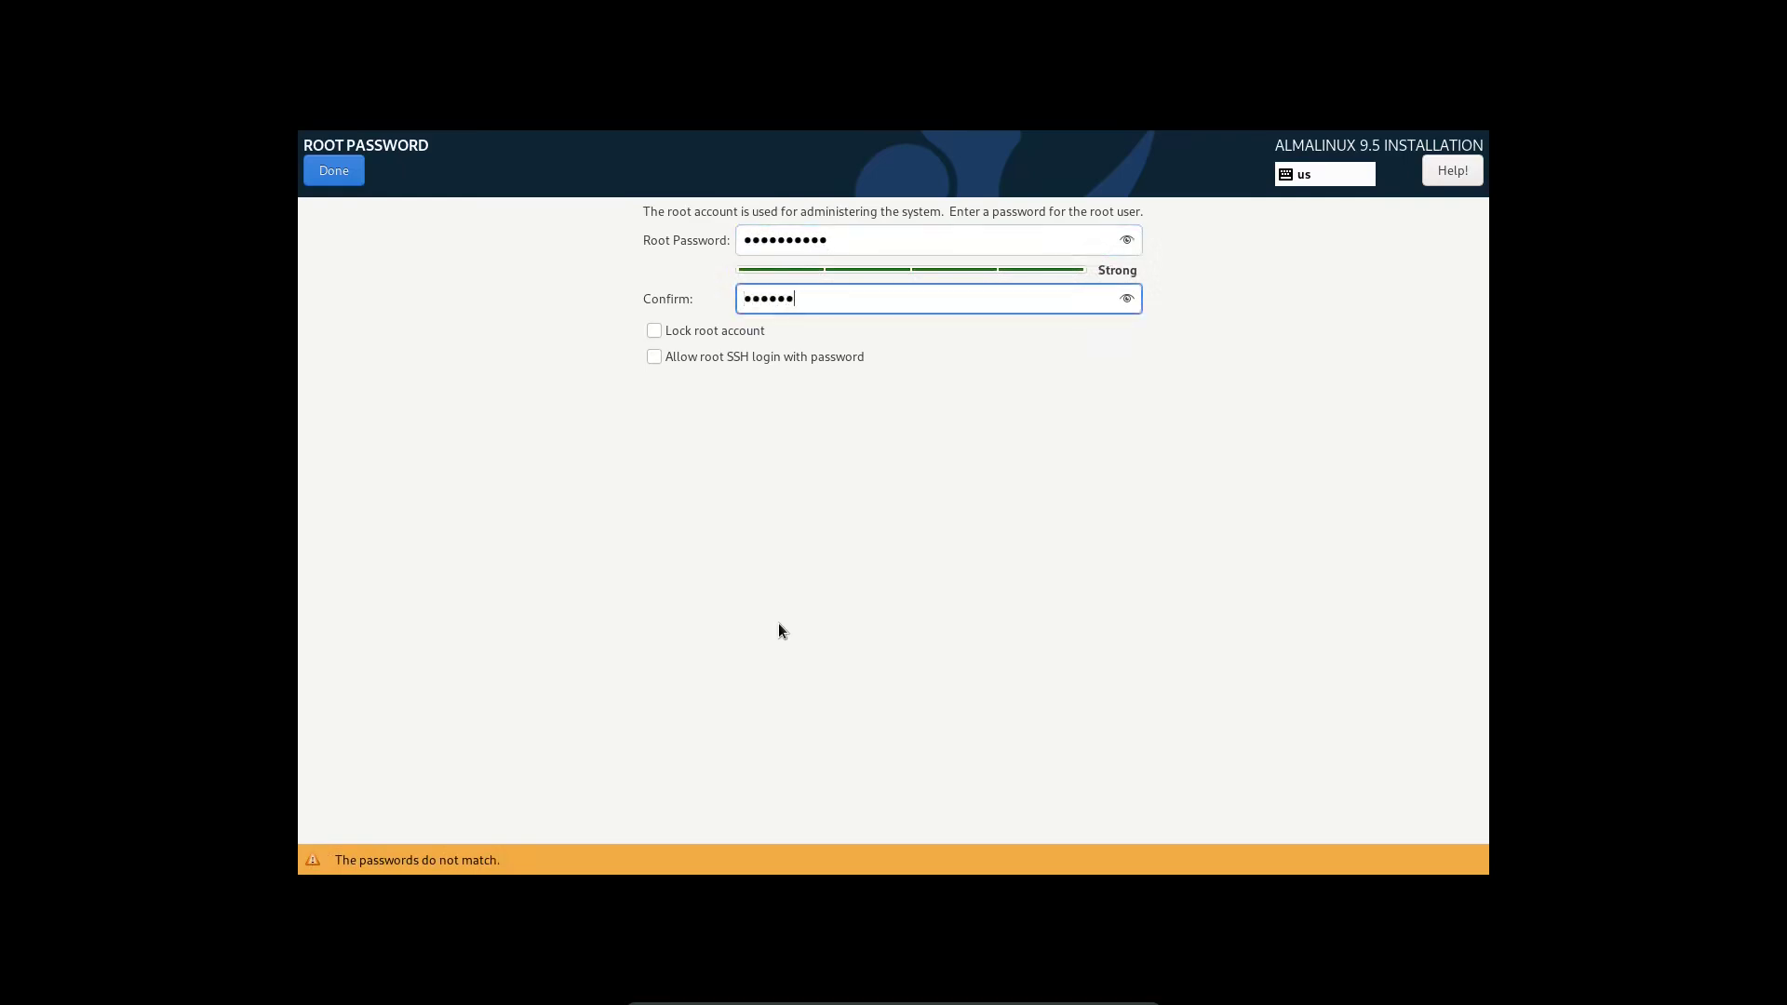
type("67")
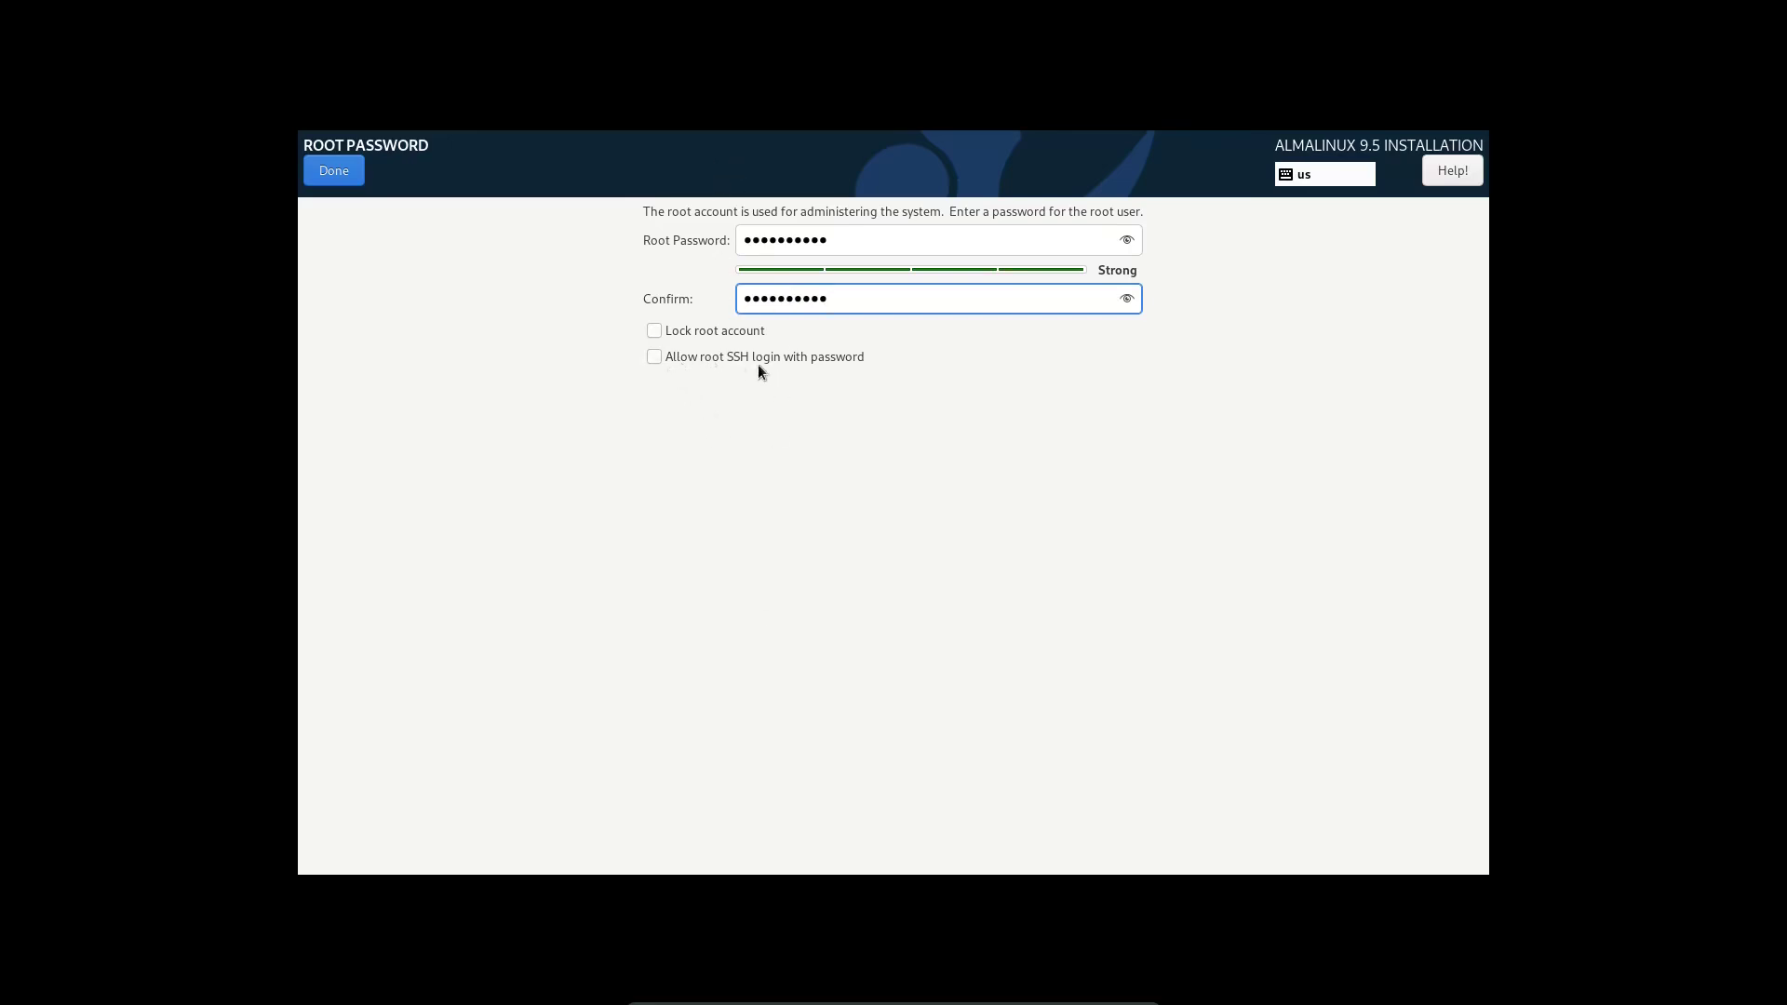
left_click(323, 173)
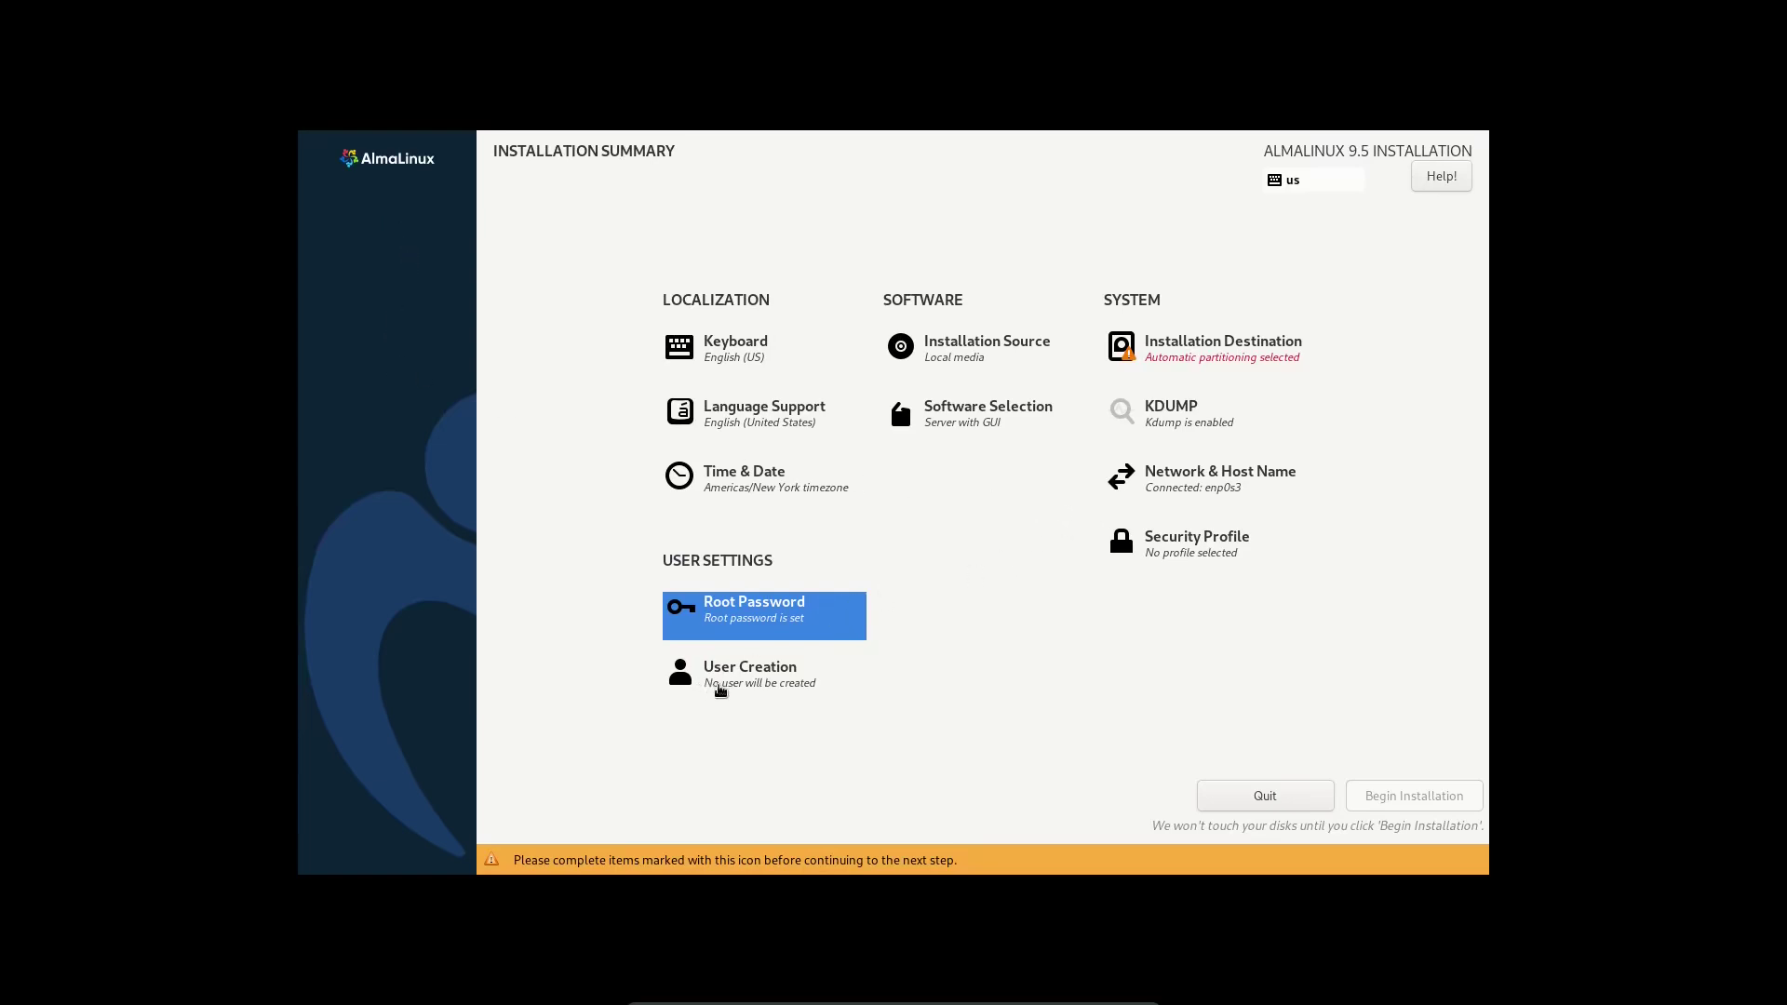
left_click(726, 684)
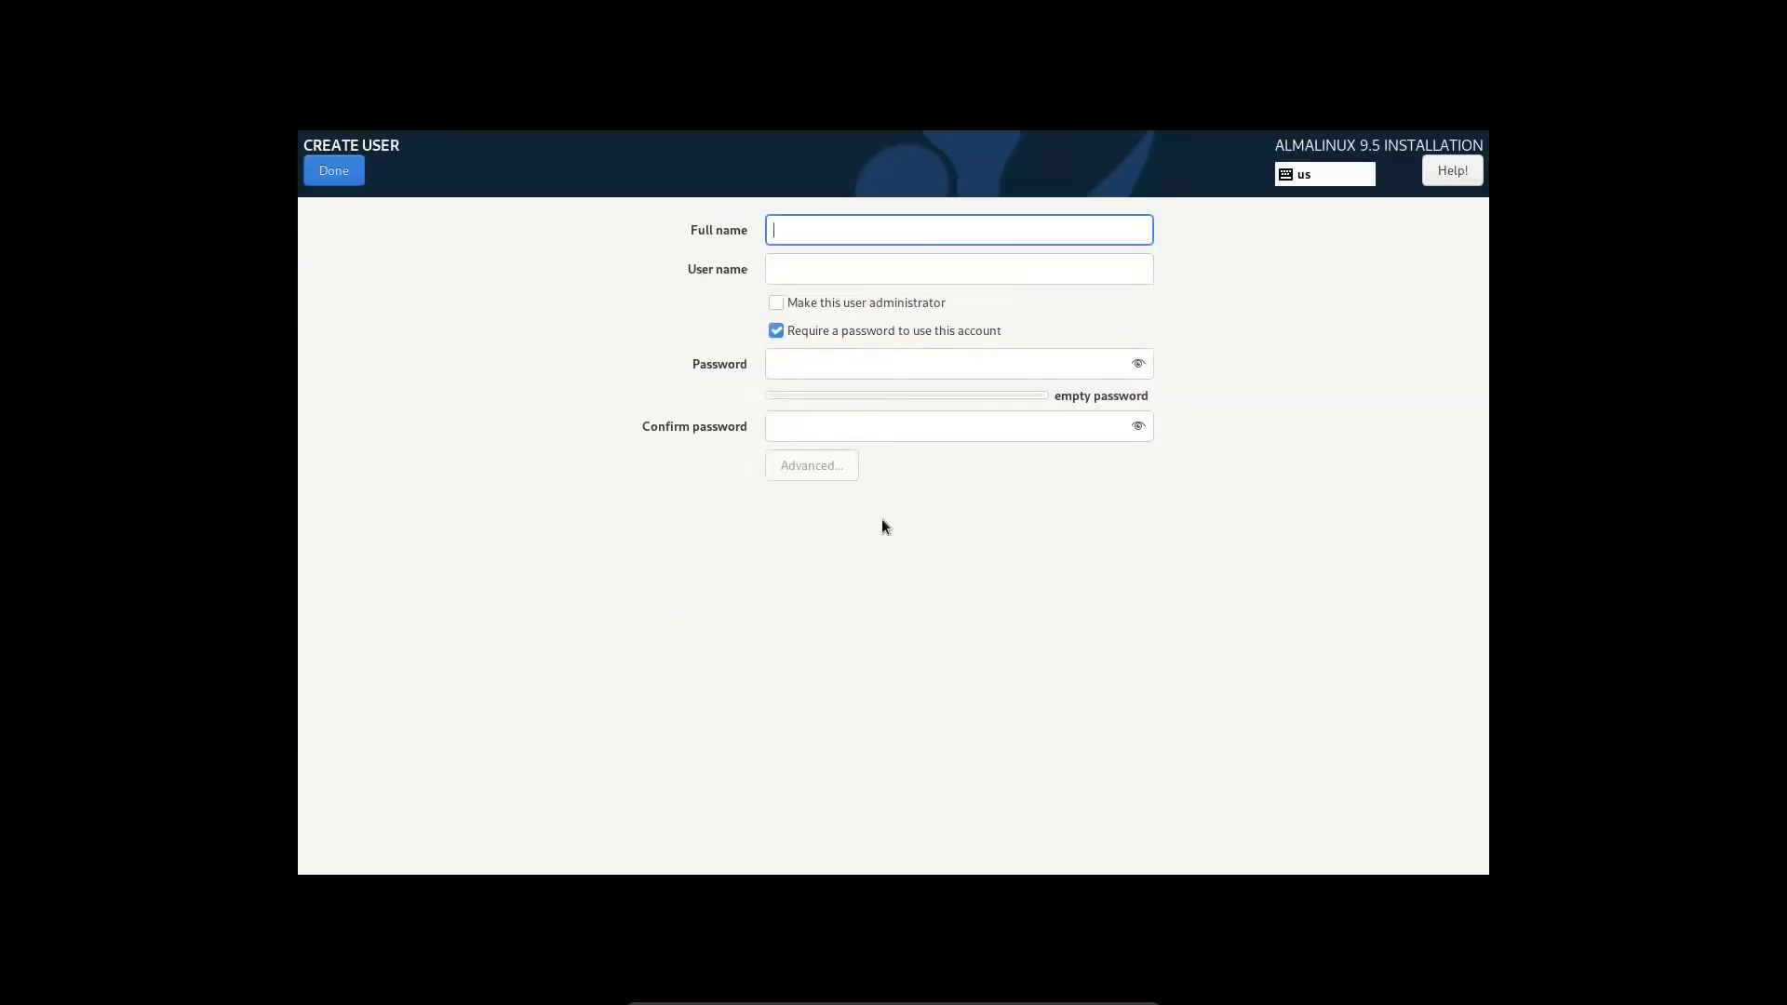
- Define an administrator user with full name, user name and a strong password
type("Dan ")
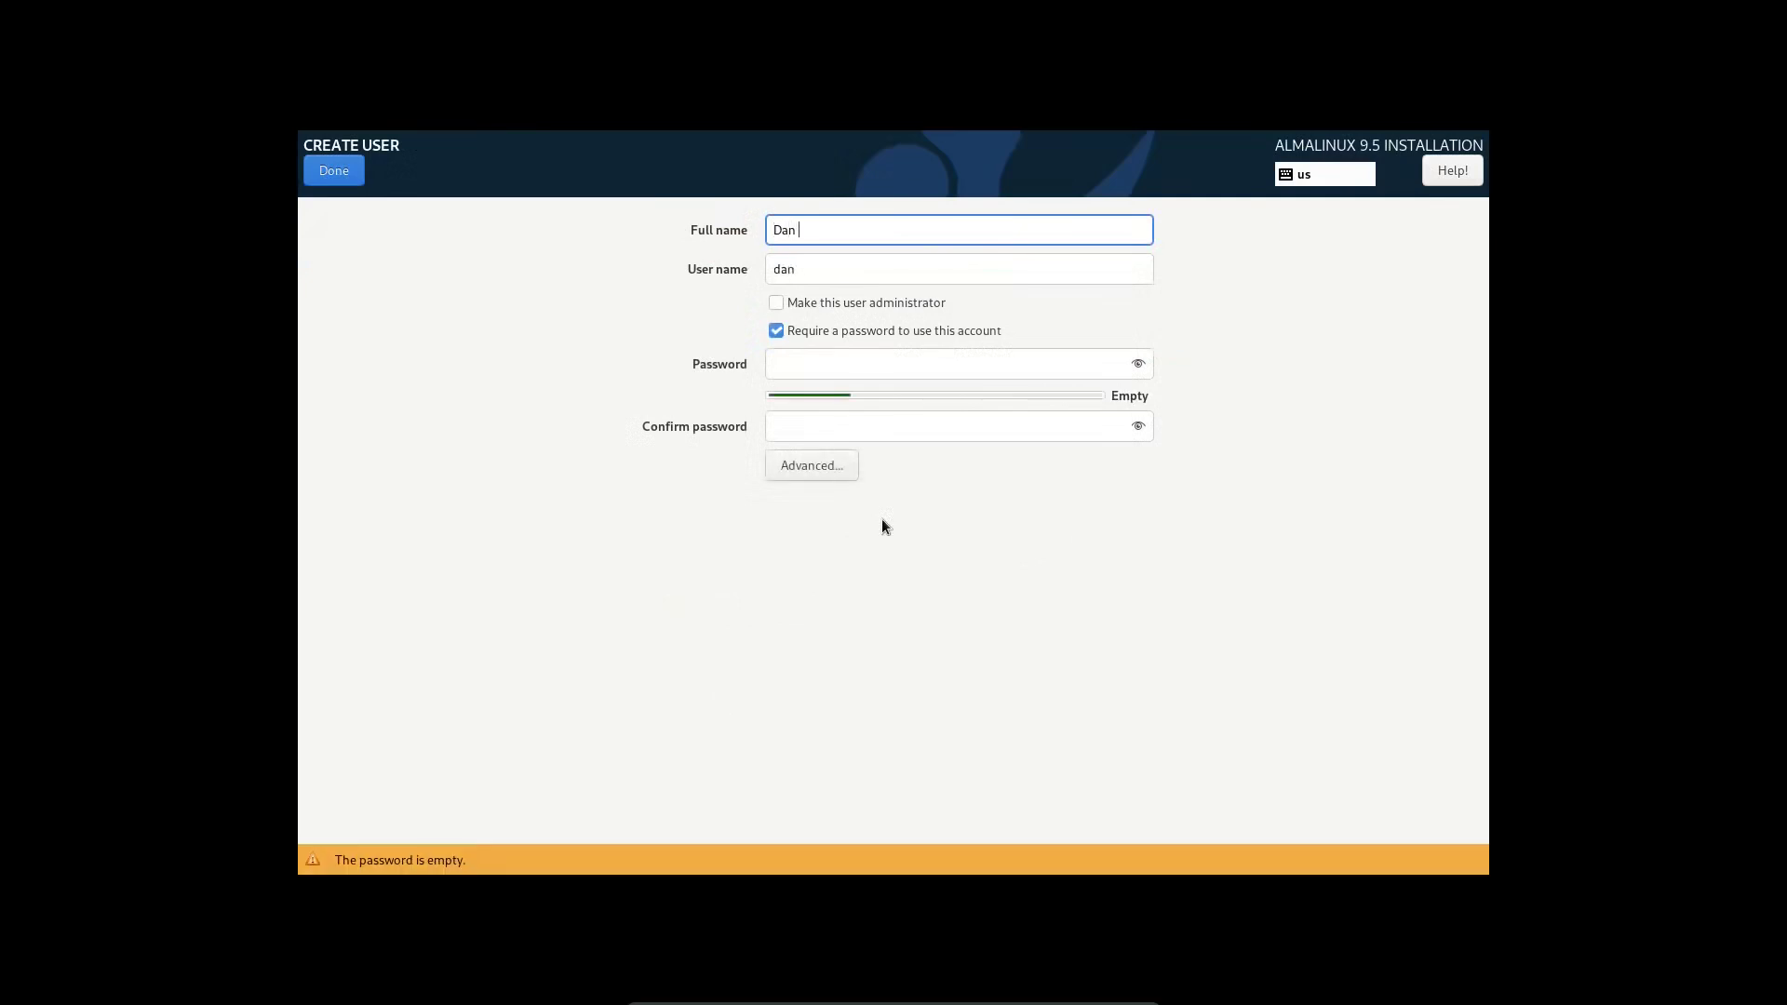
type("Calloway")
key("Tab")
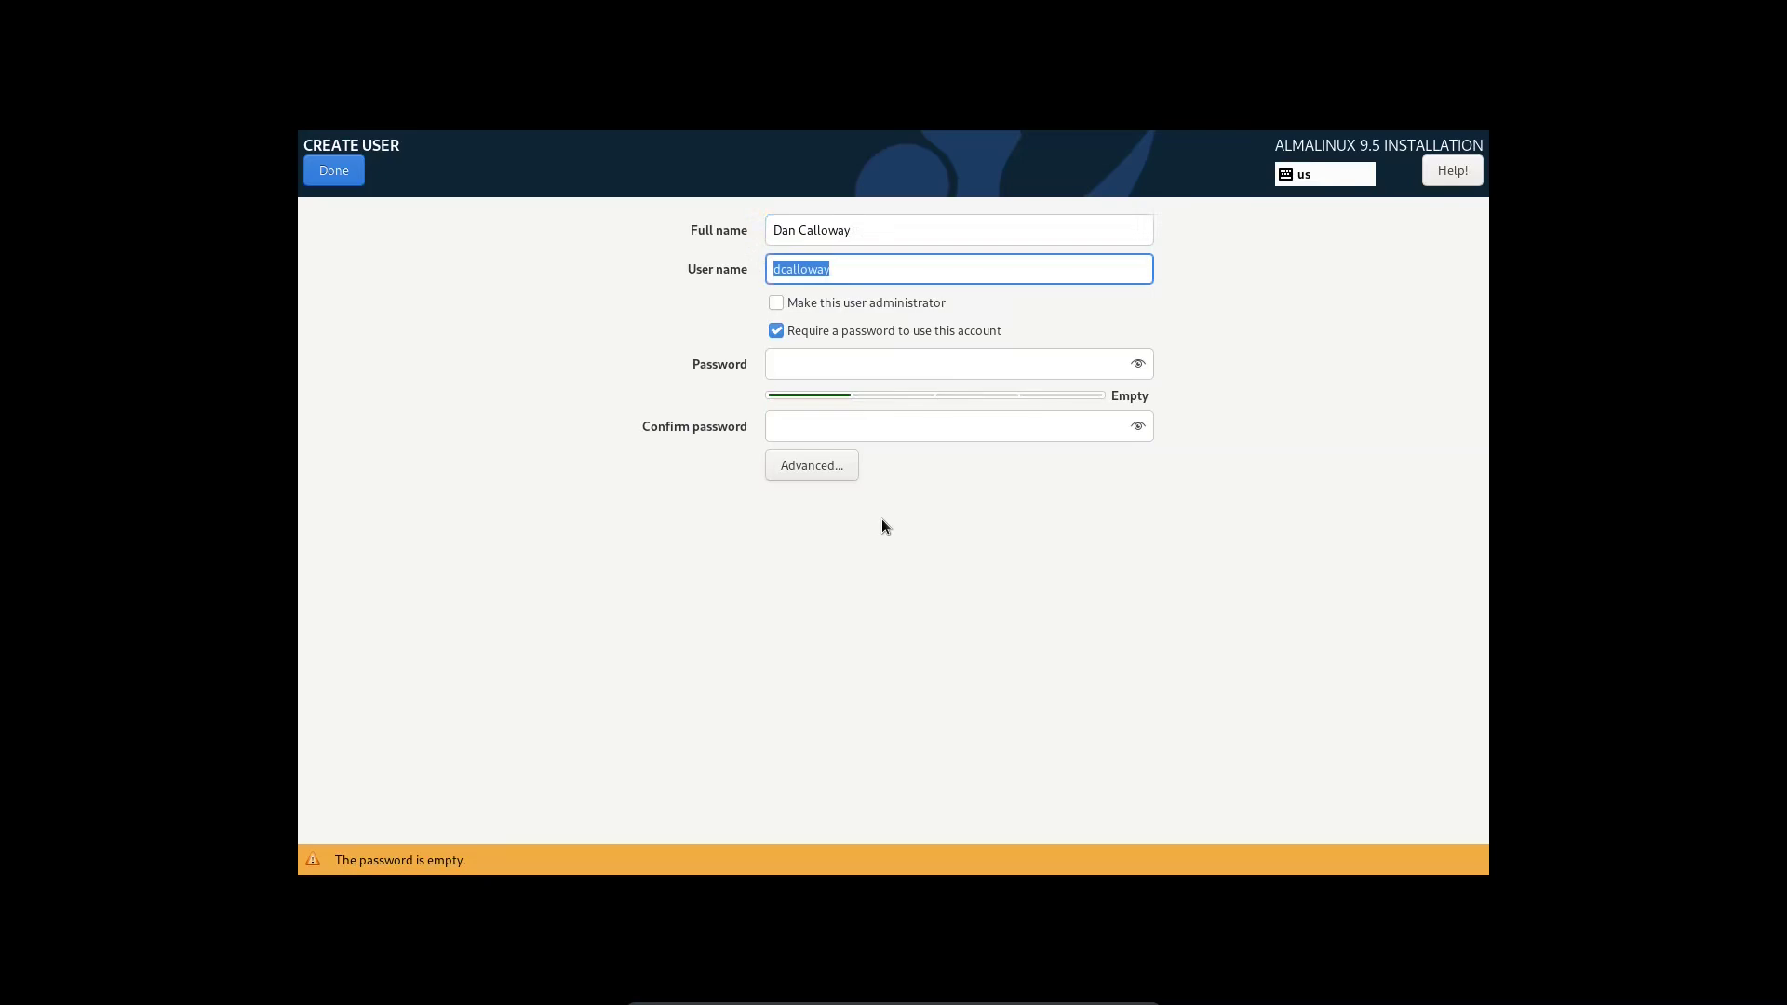
type("datapioneer")
left_click(776, 305)
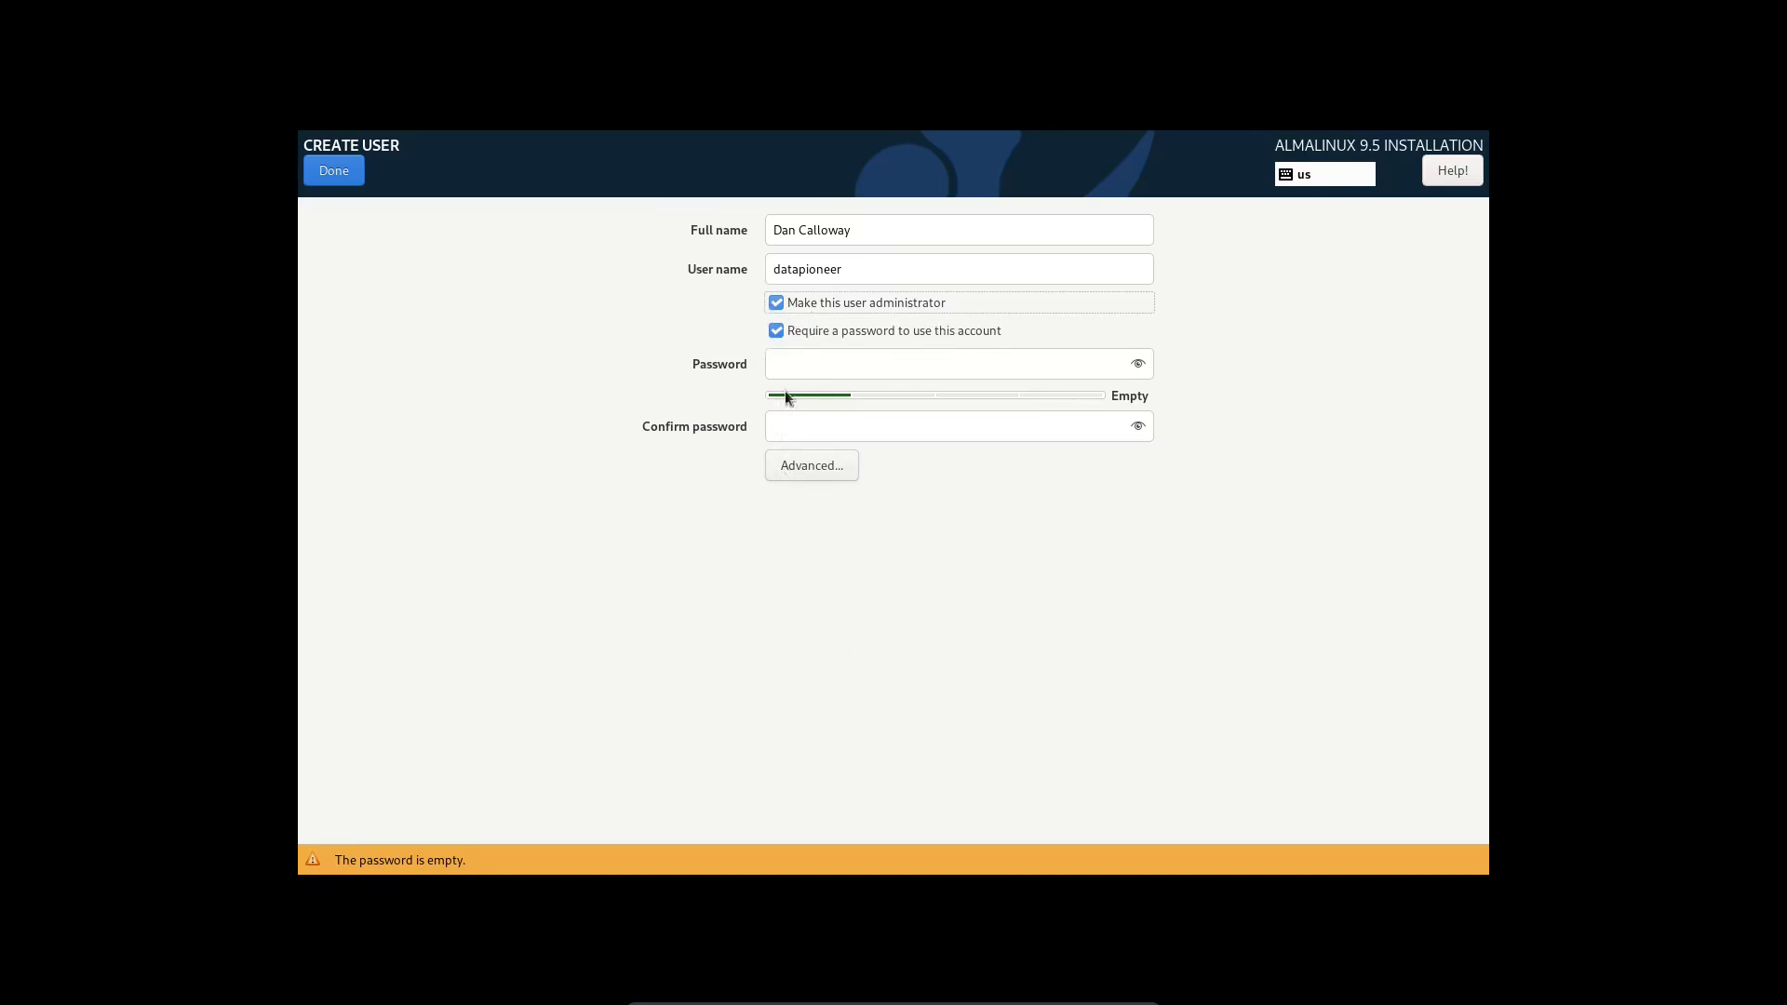
left_click(786, 365)
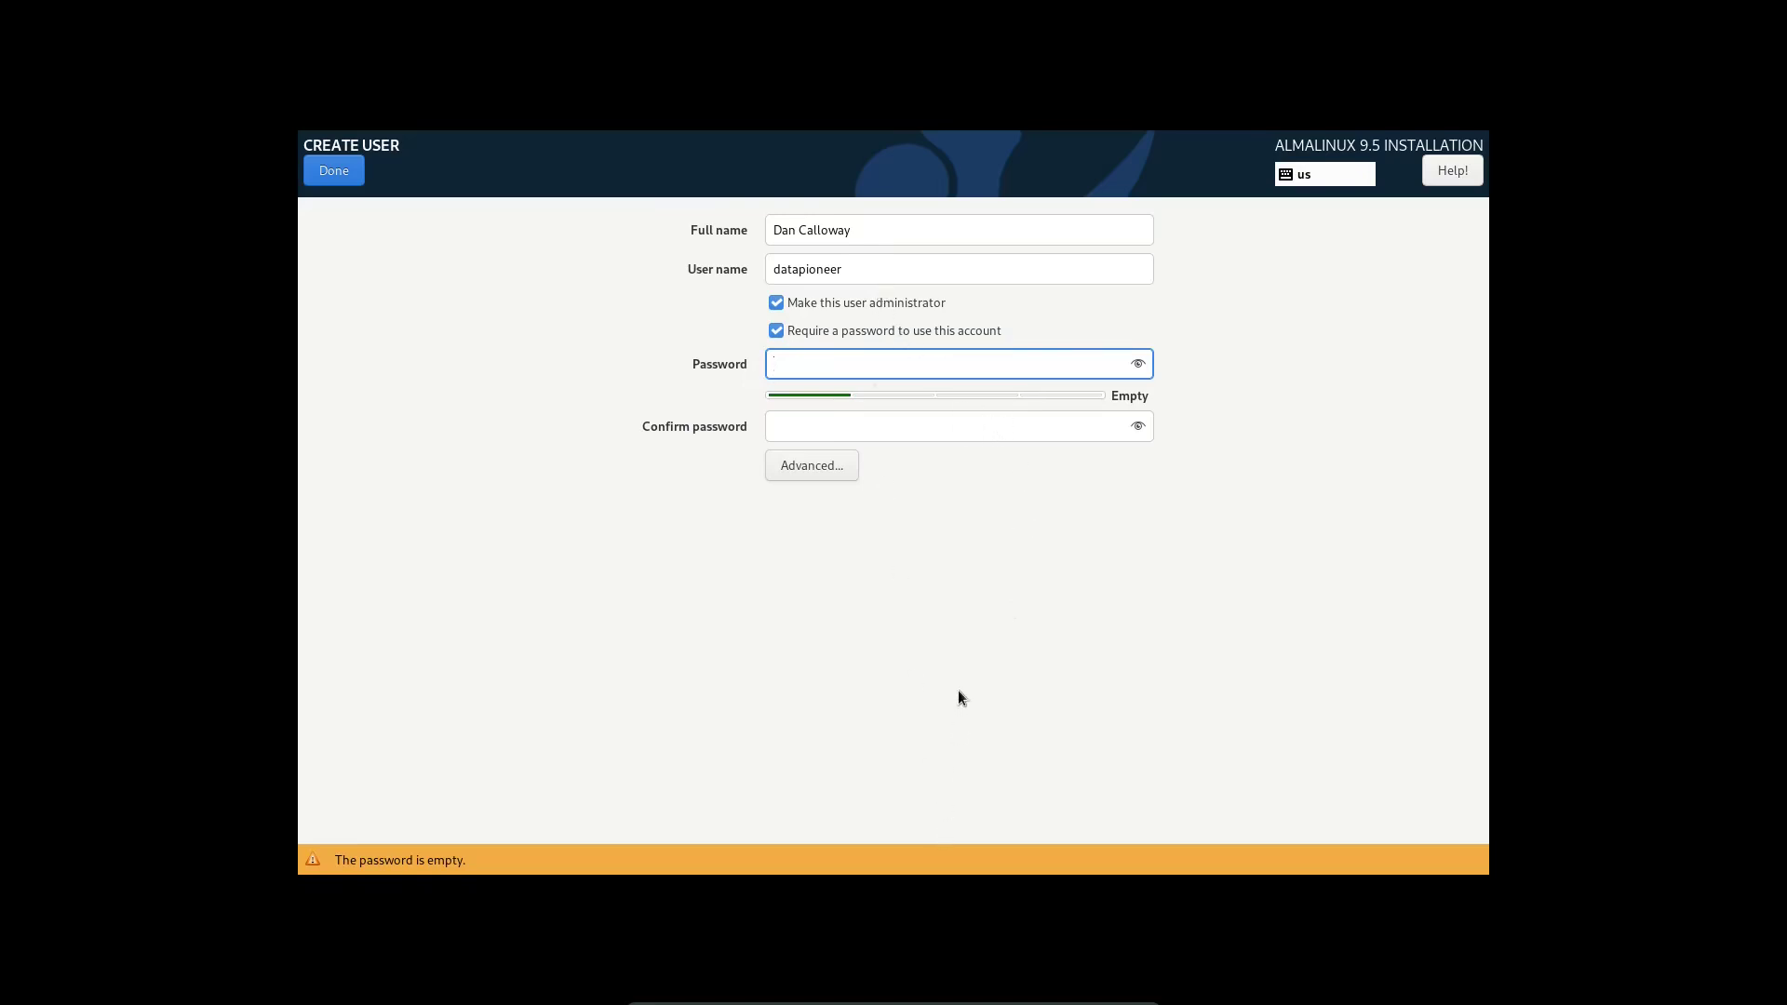
type("•••••••••")
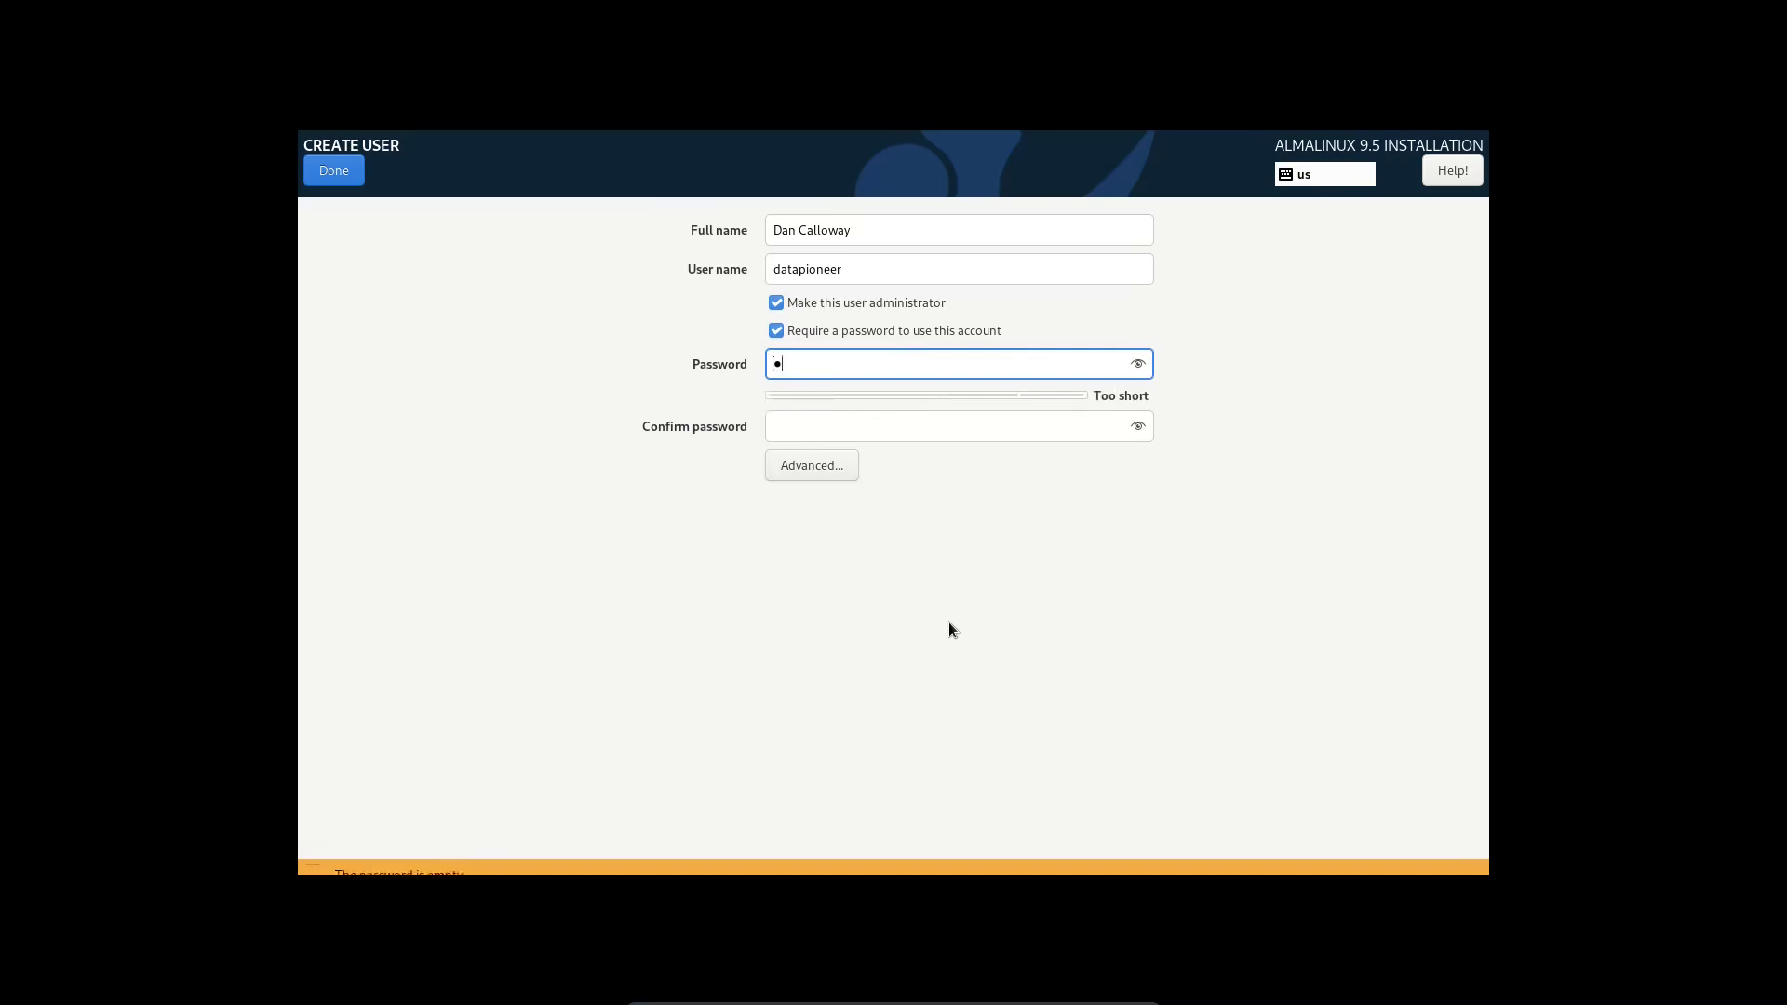
type("••••")
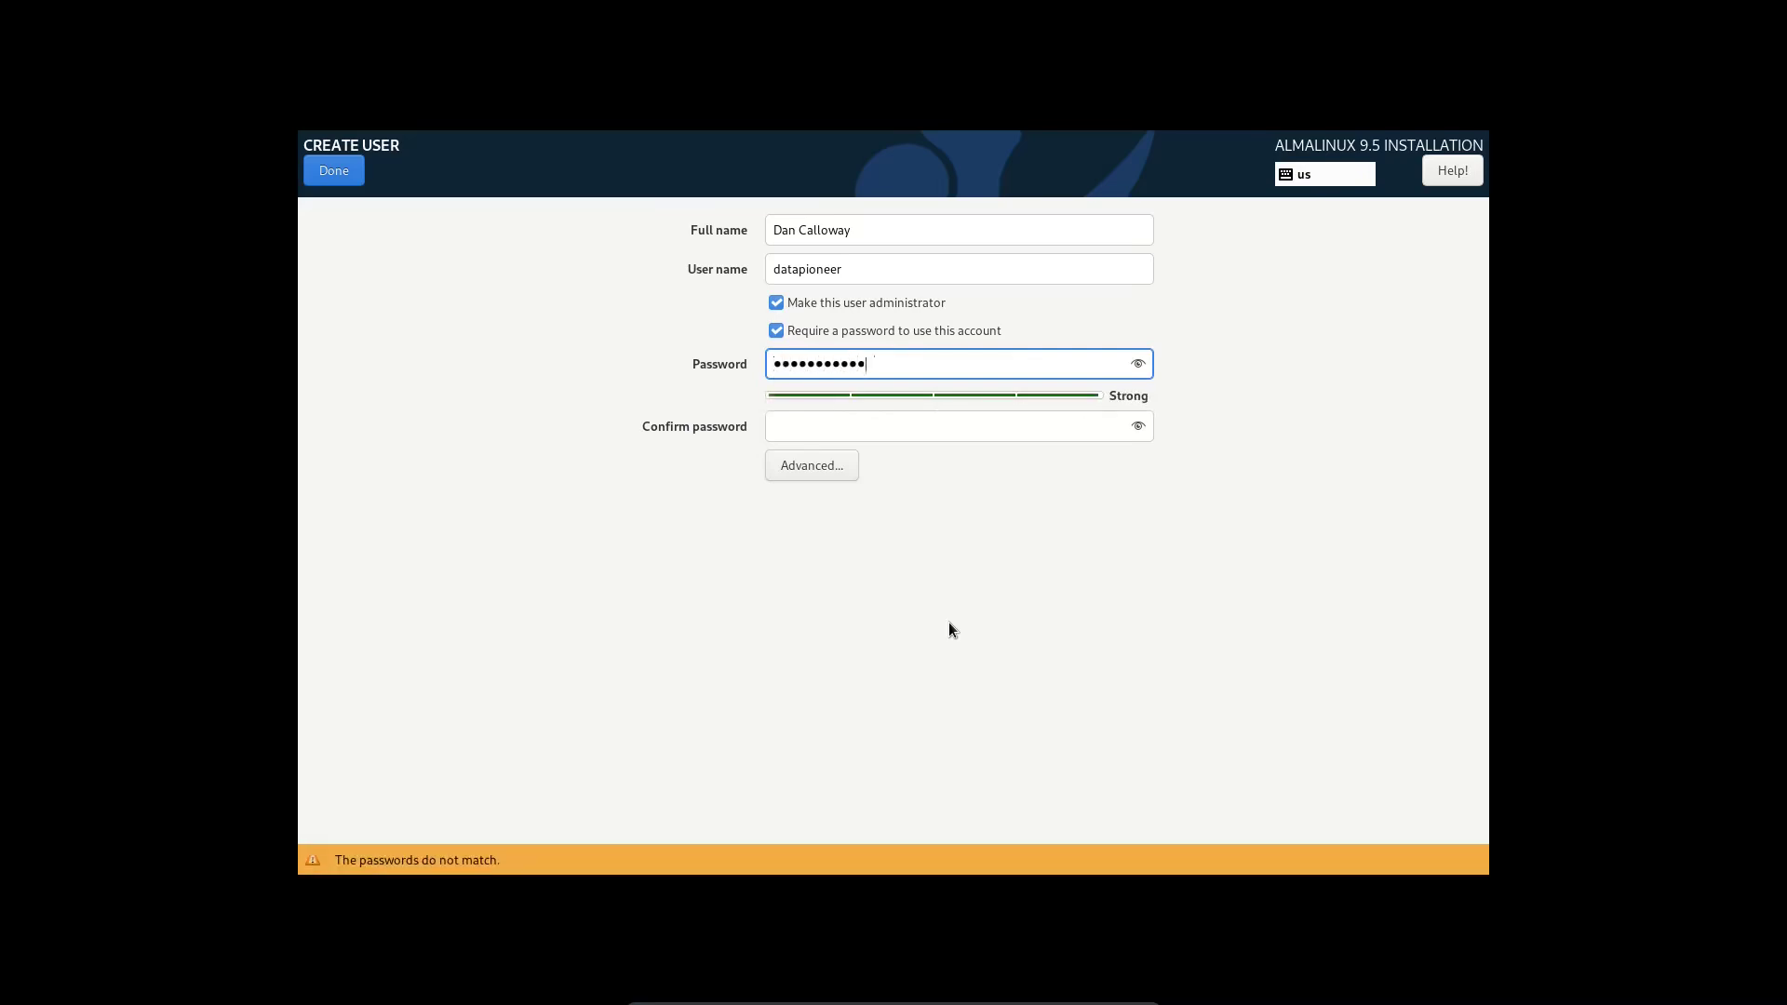
key("Tab")
type("•••••••••••••")
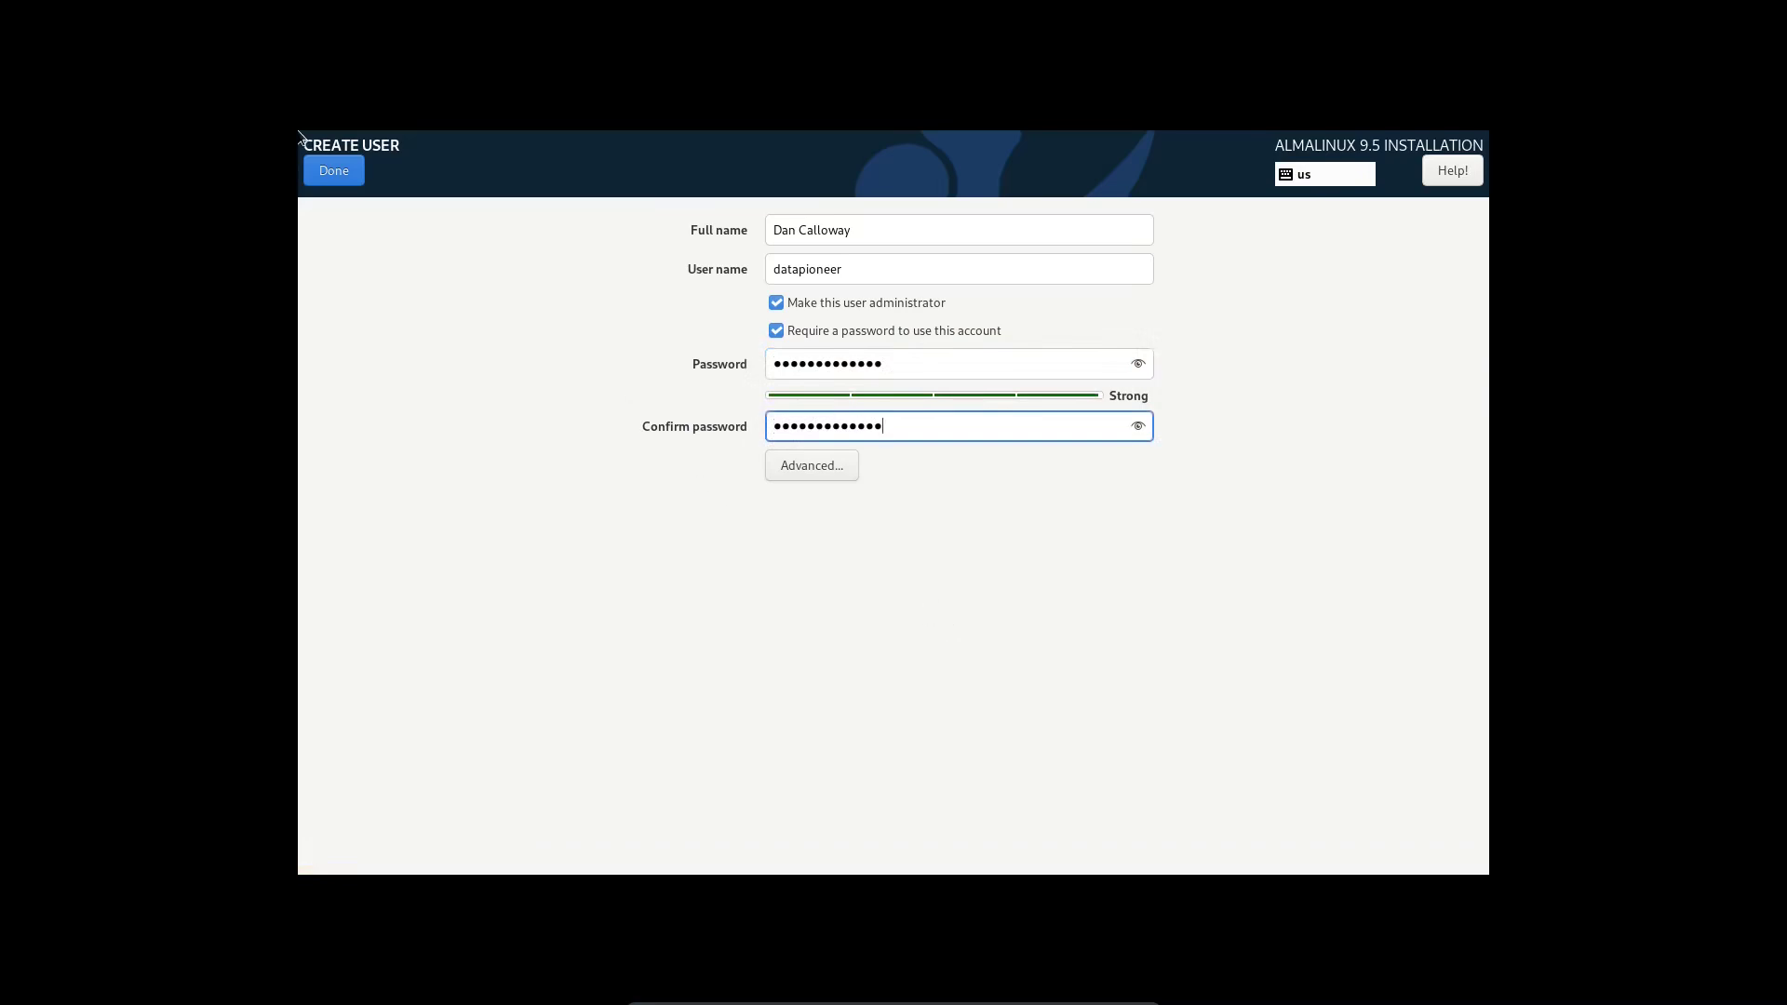
left_click(328, 168)
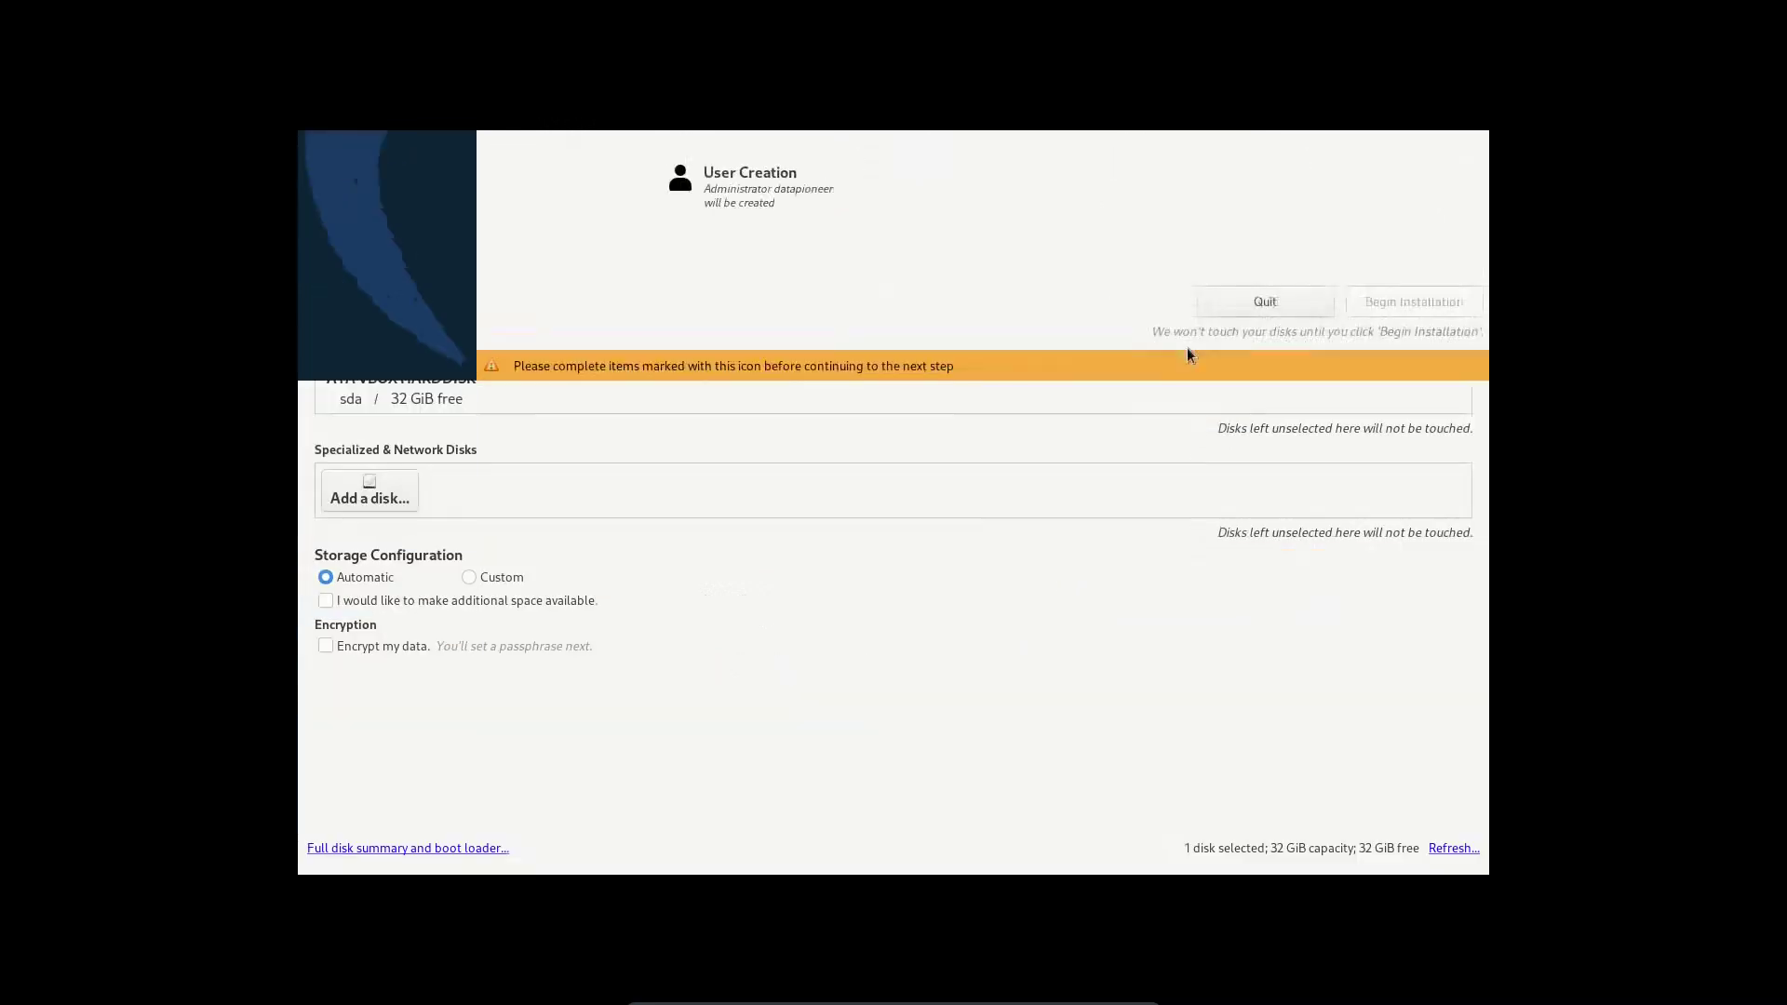
left_click(1189, 351)
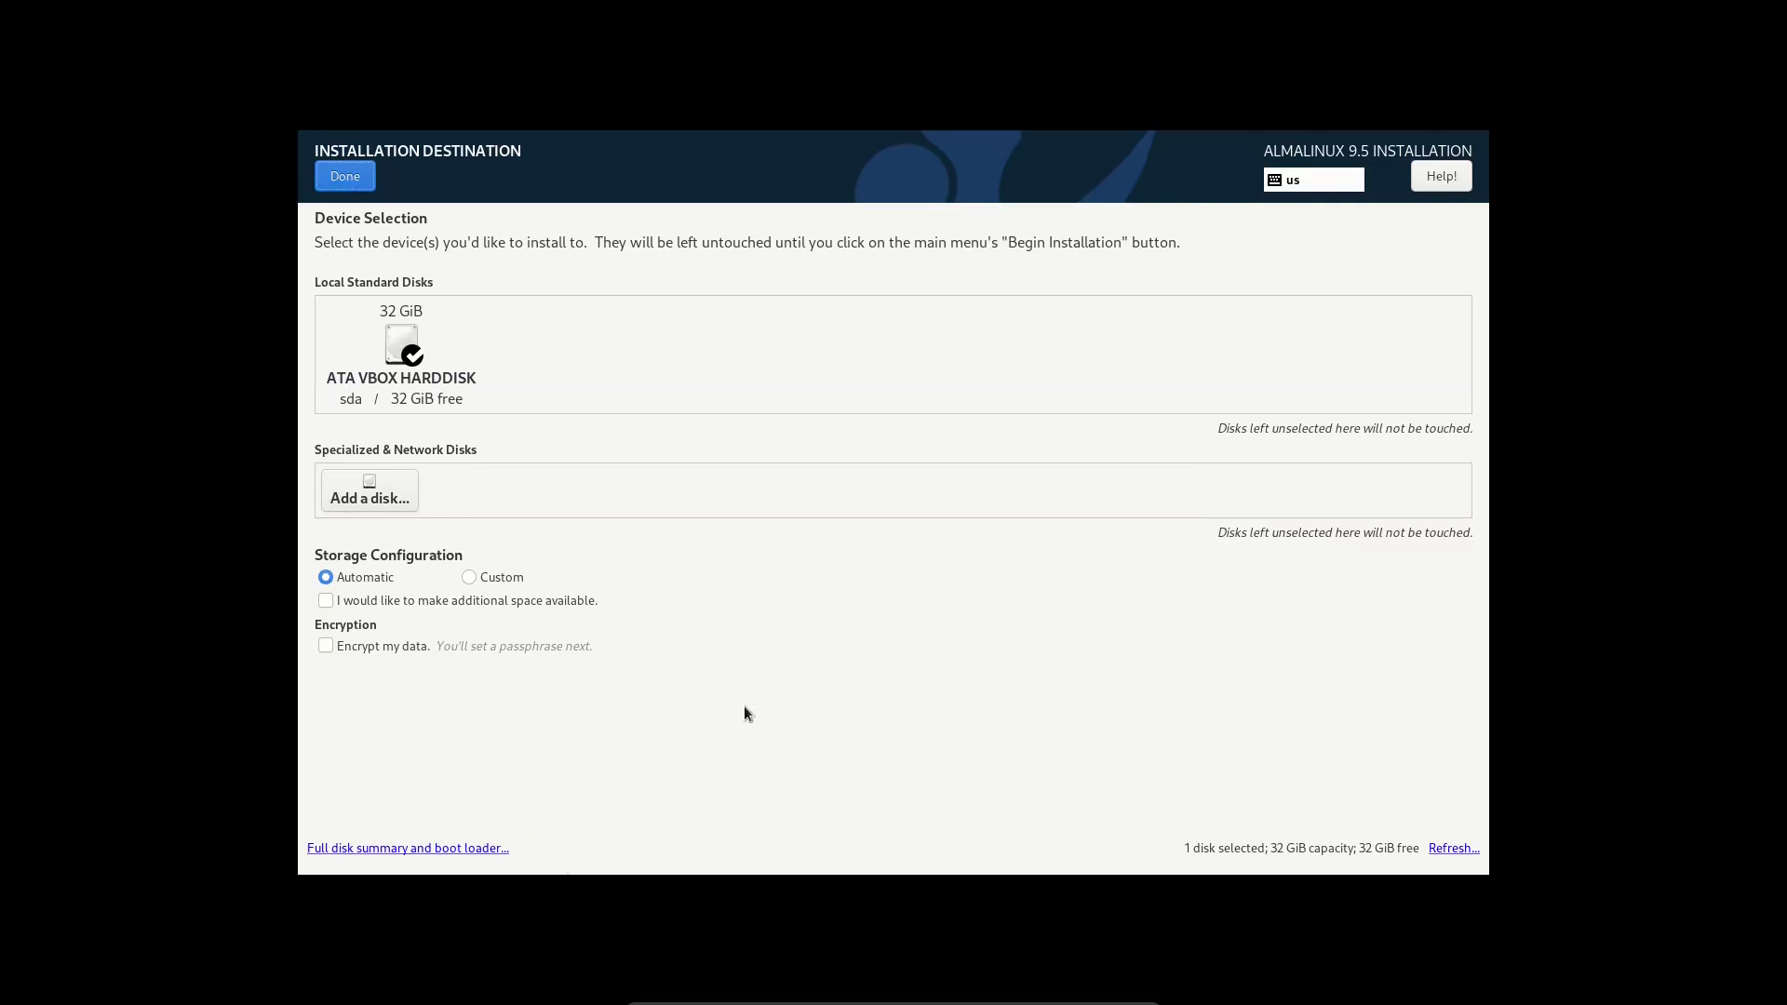
- Keep the 32 GiB disk with automatic partitioning as destination and begin installing
left_click(396, 361)
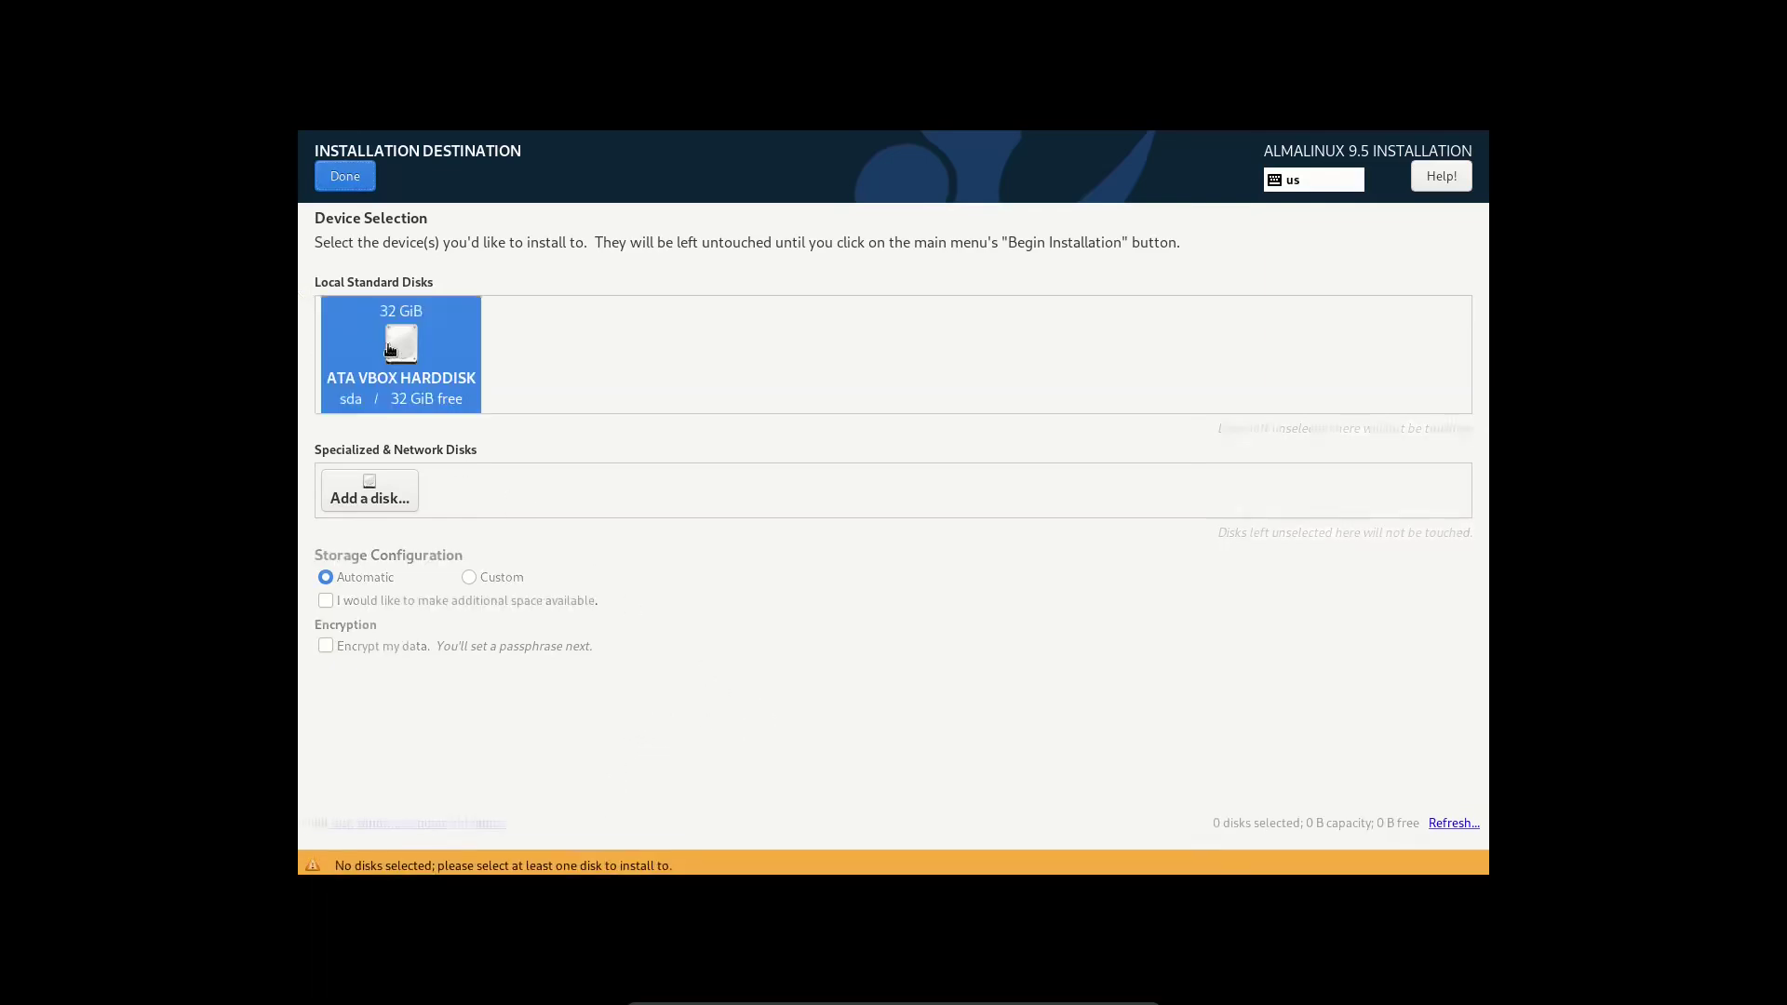
left_click(395, 361)
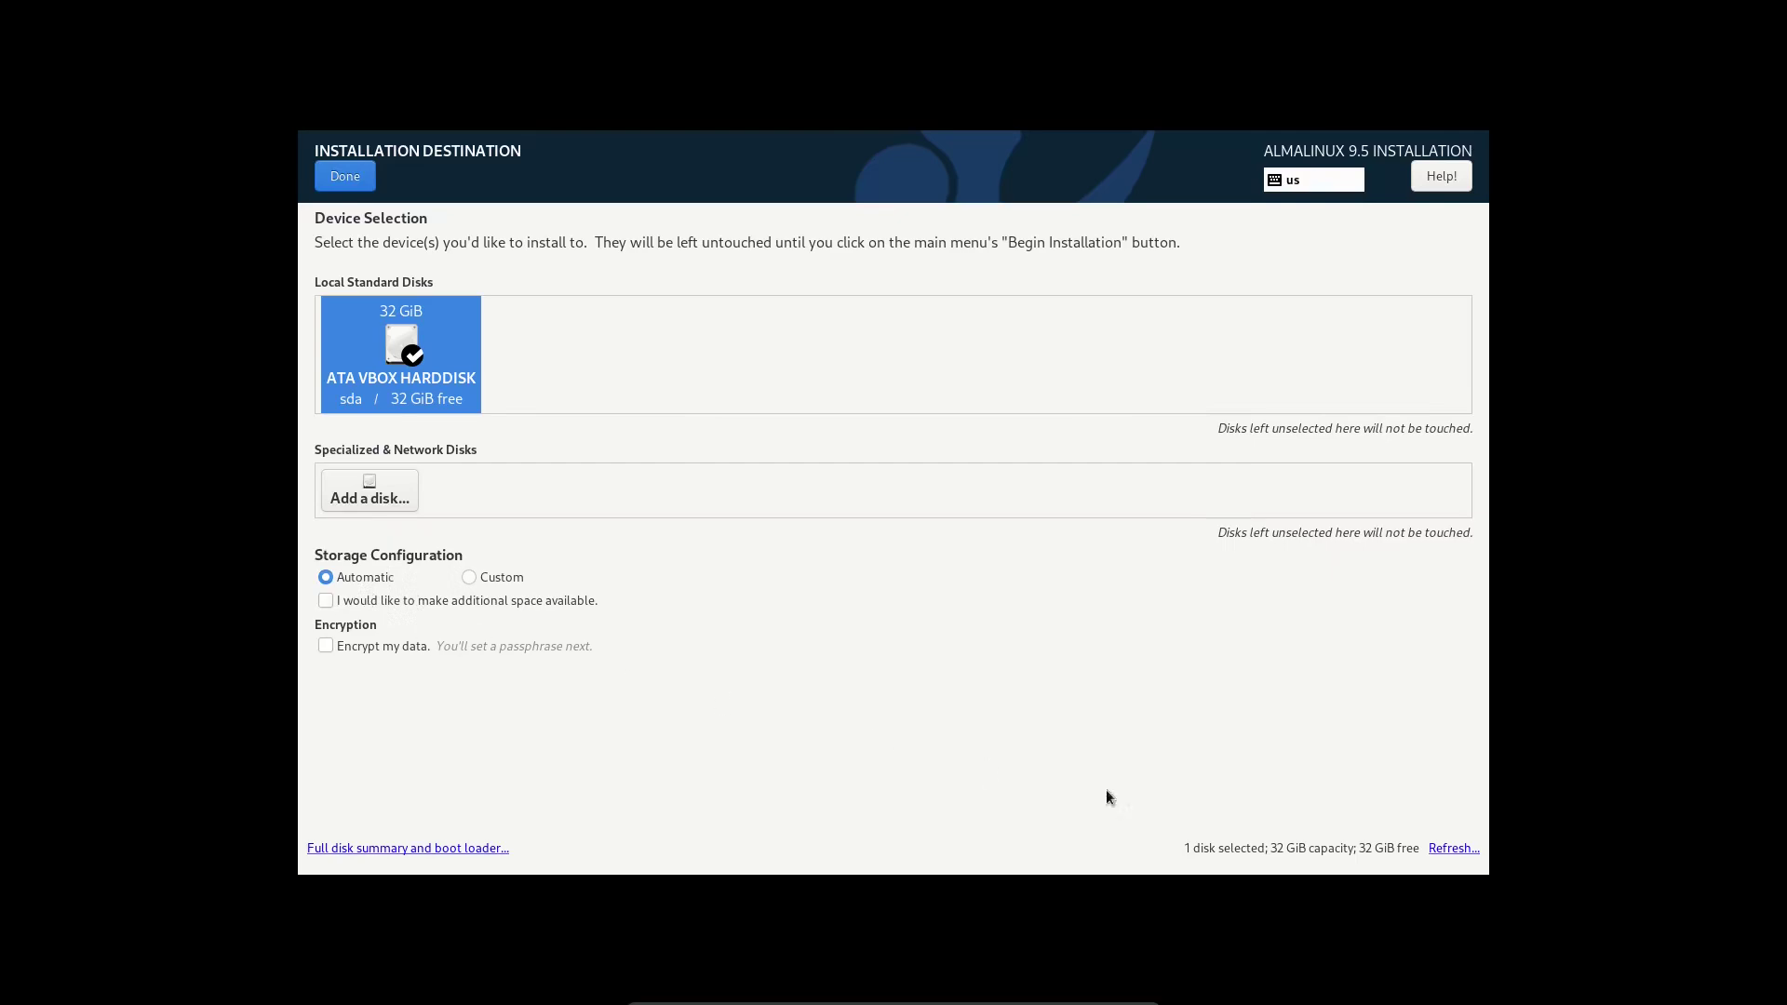
left_click(344, 176)
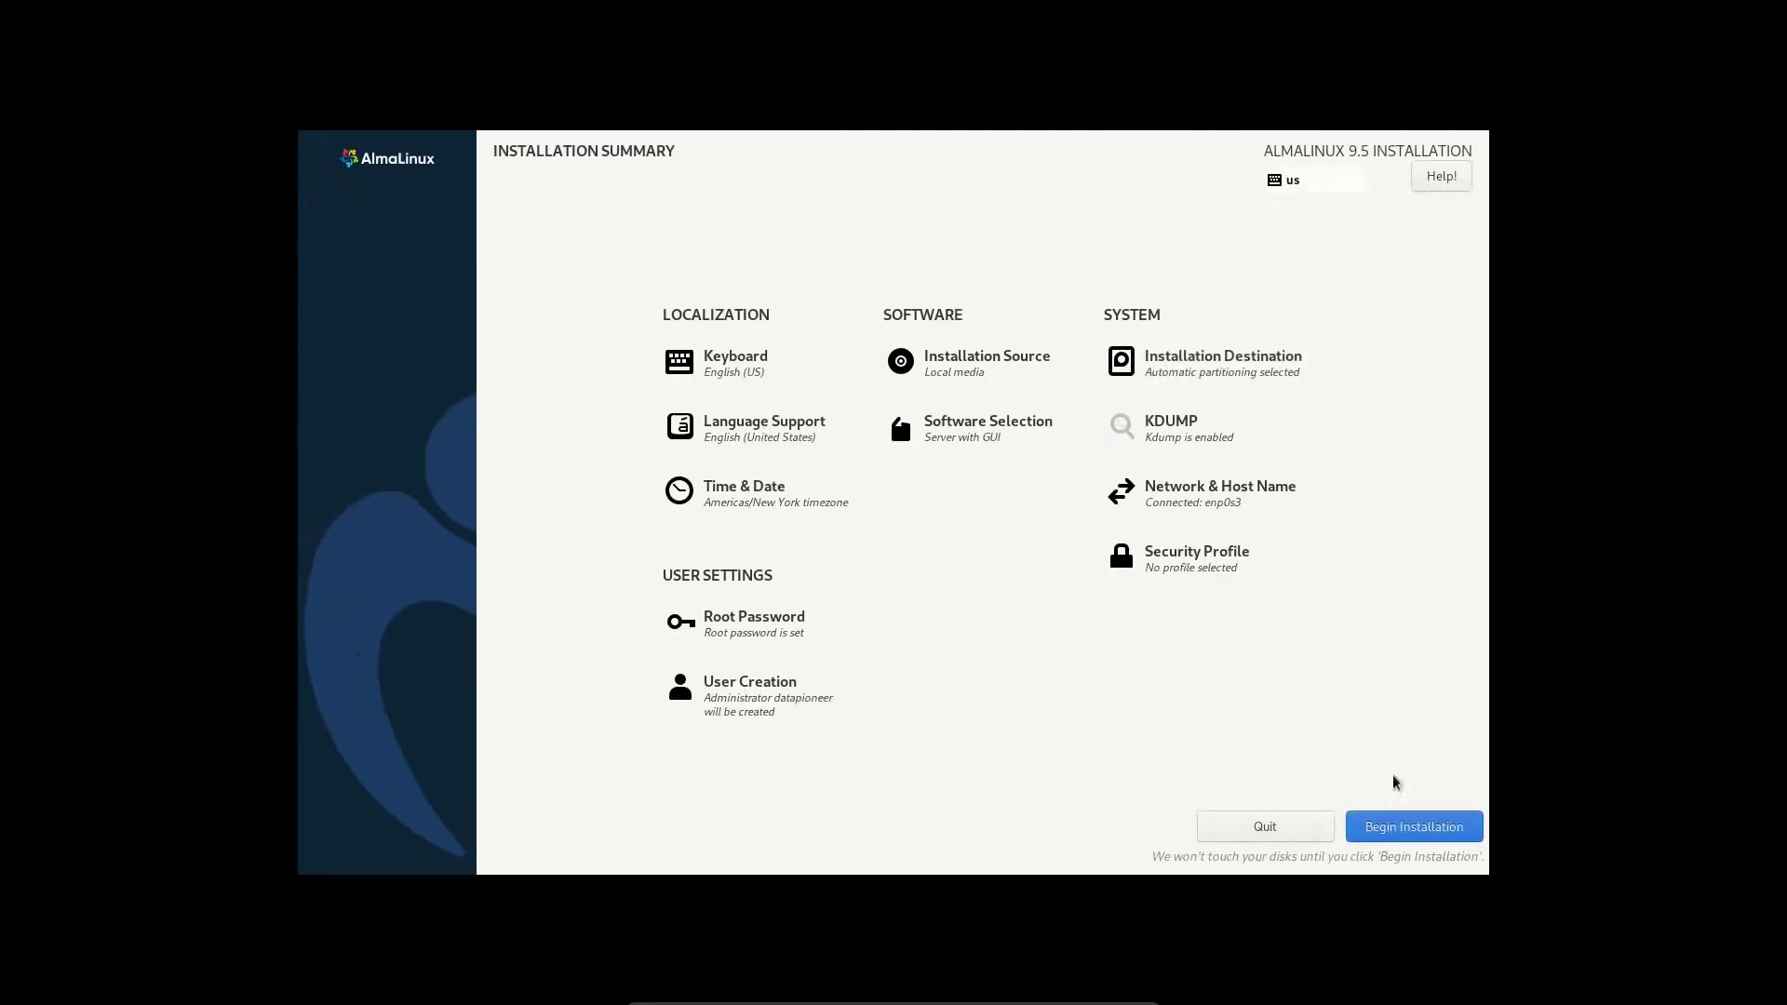
left_click(1404, 832)
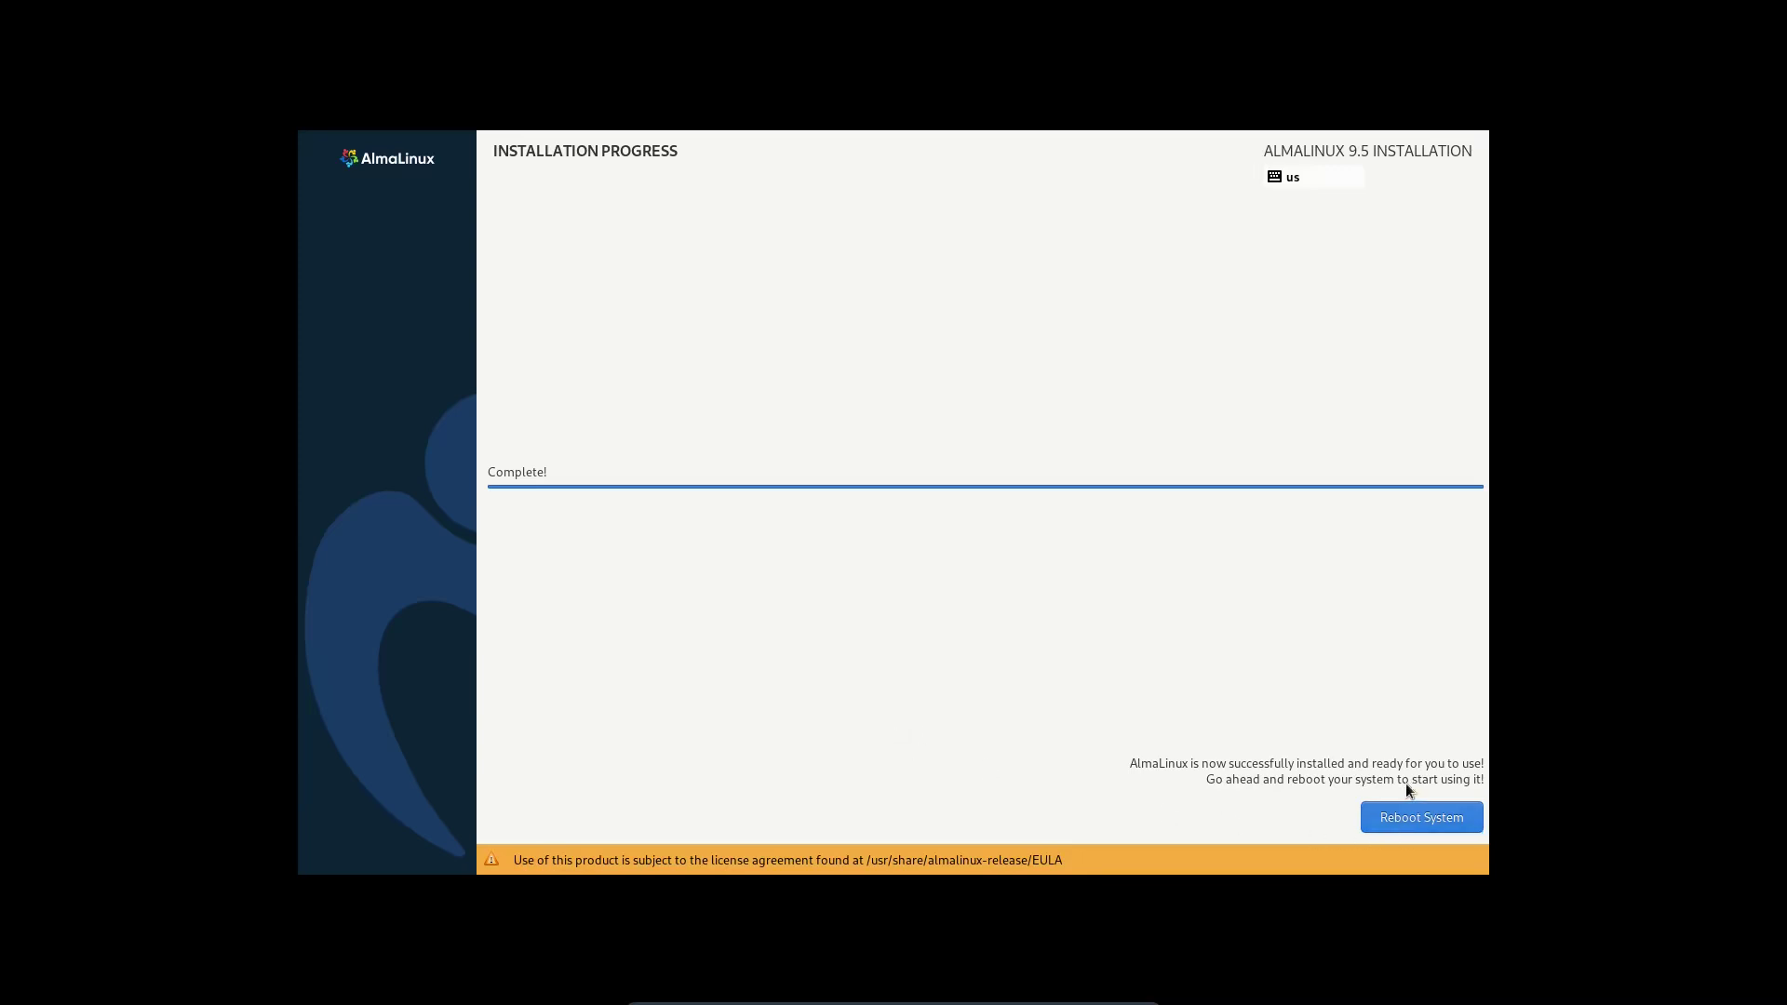
- Reboot into the installed system and log in as the new user with their password
left_click(1404, 823)
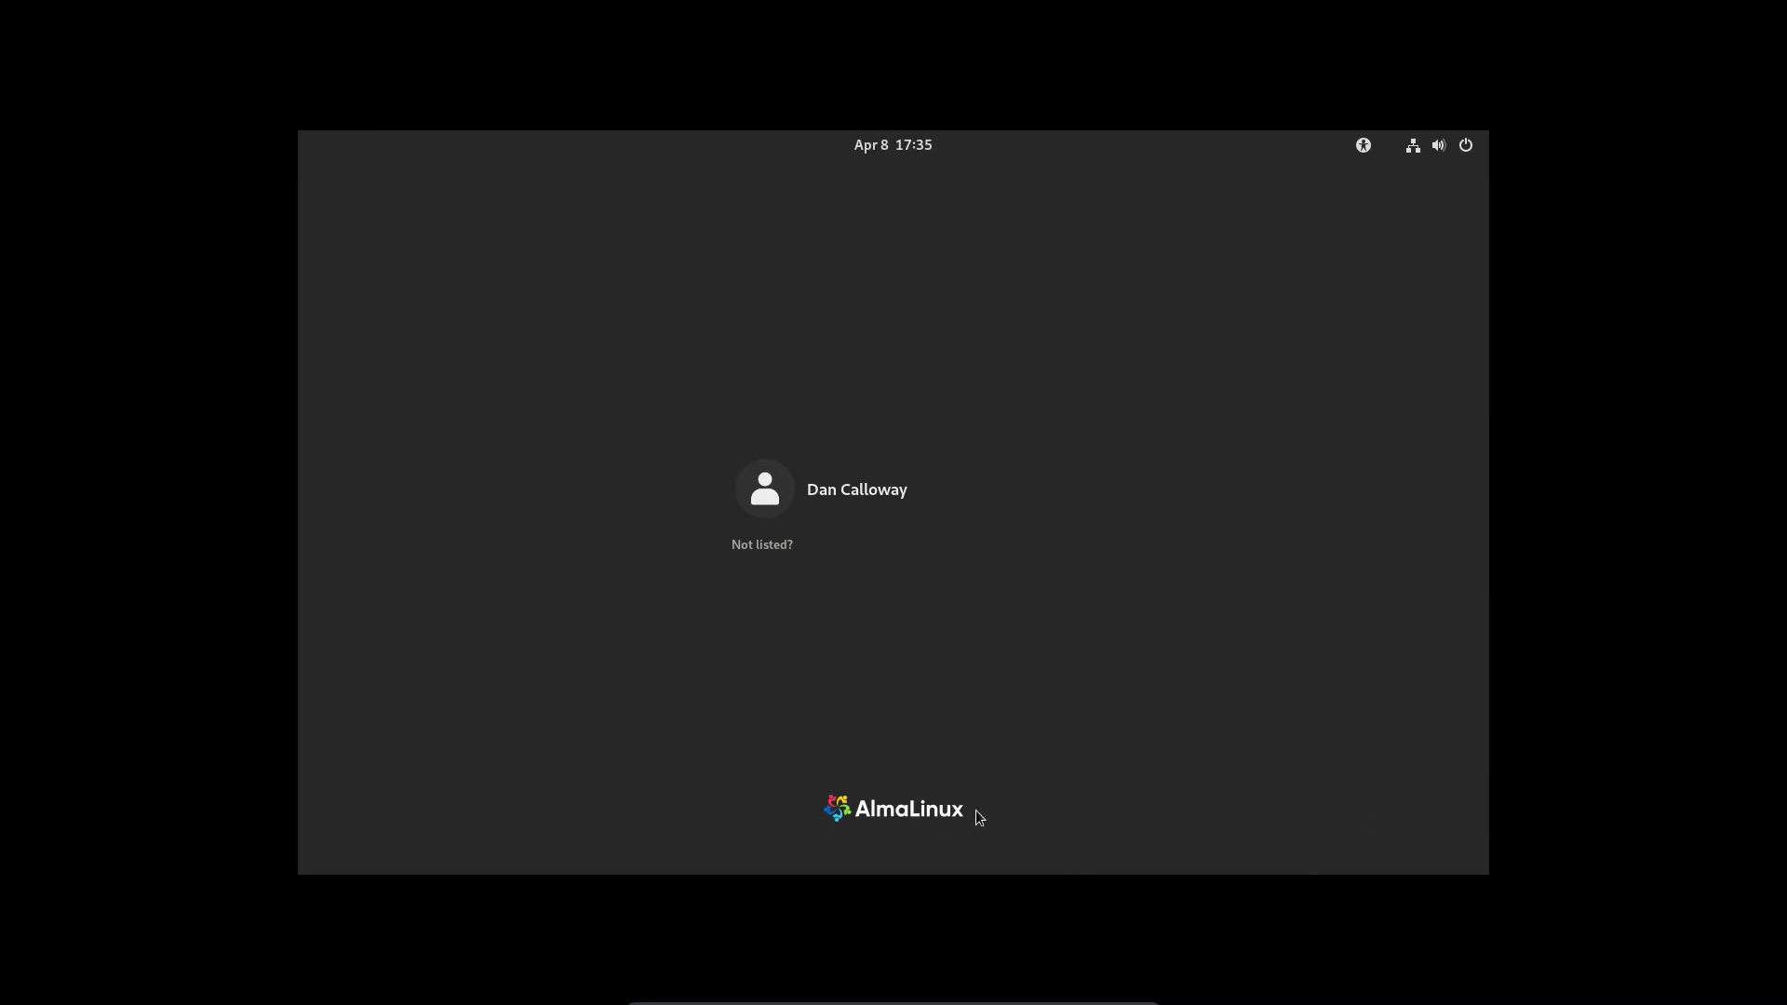
left_click(862, 500)
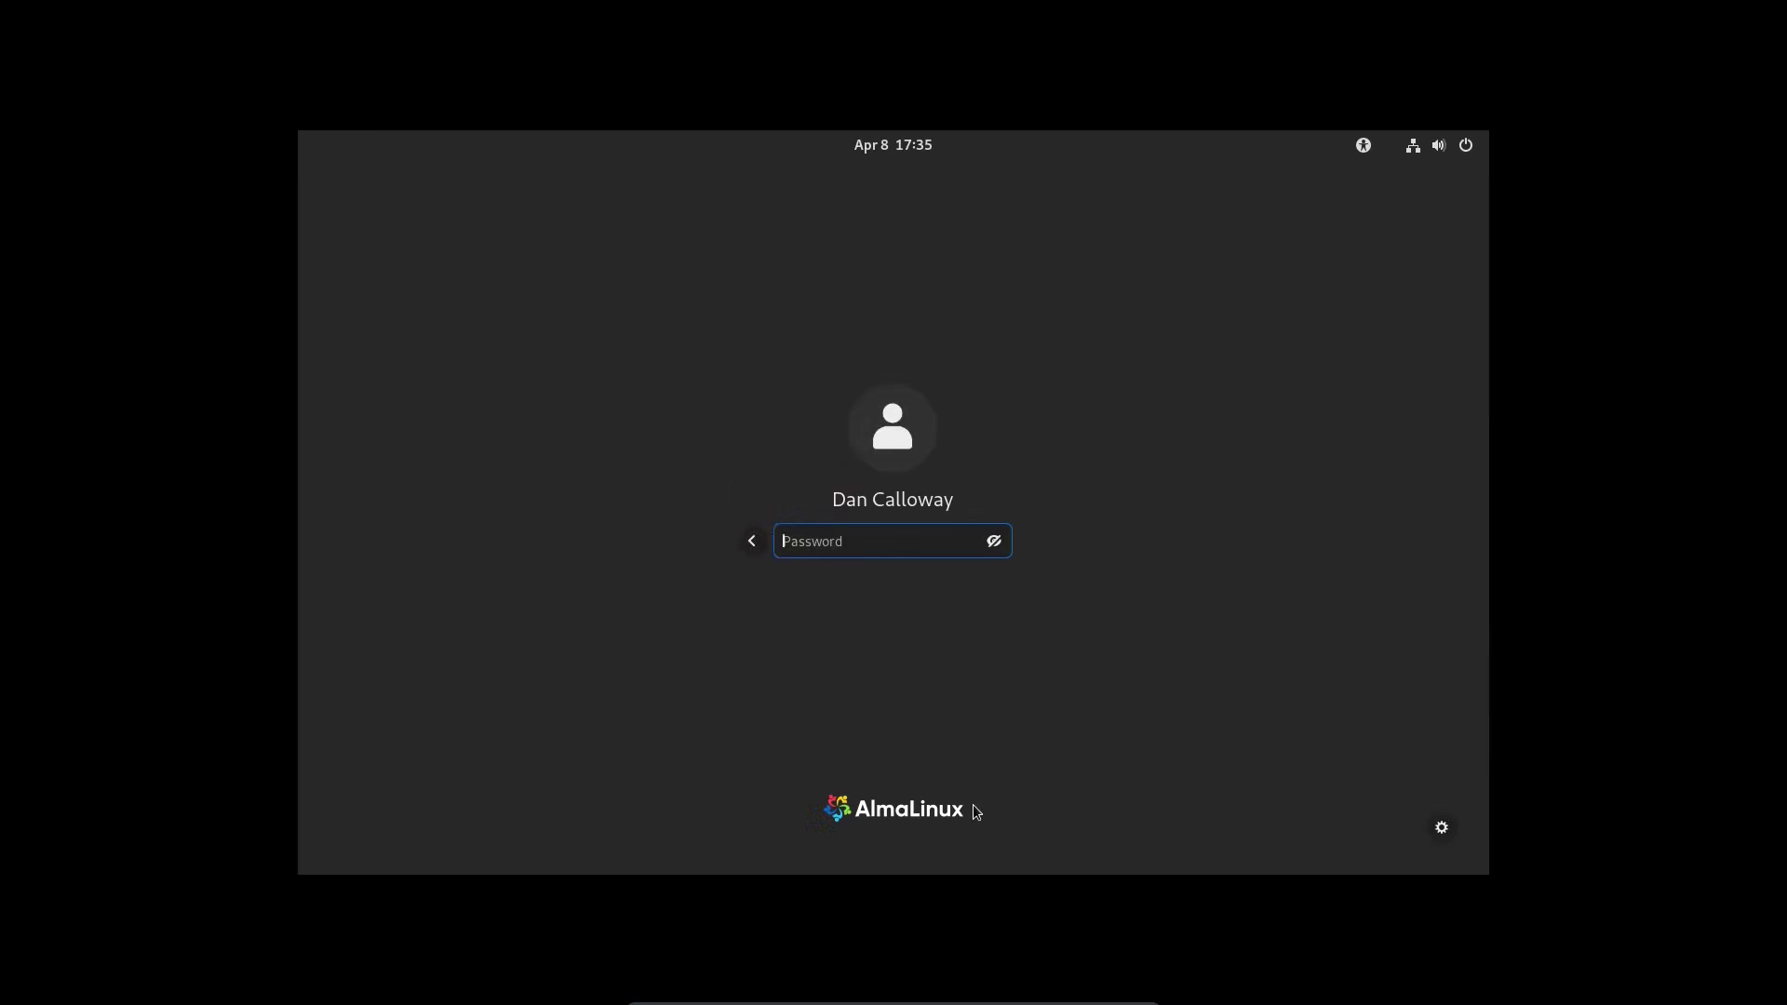
type("•••••••••••••")
key("Return")
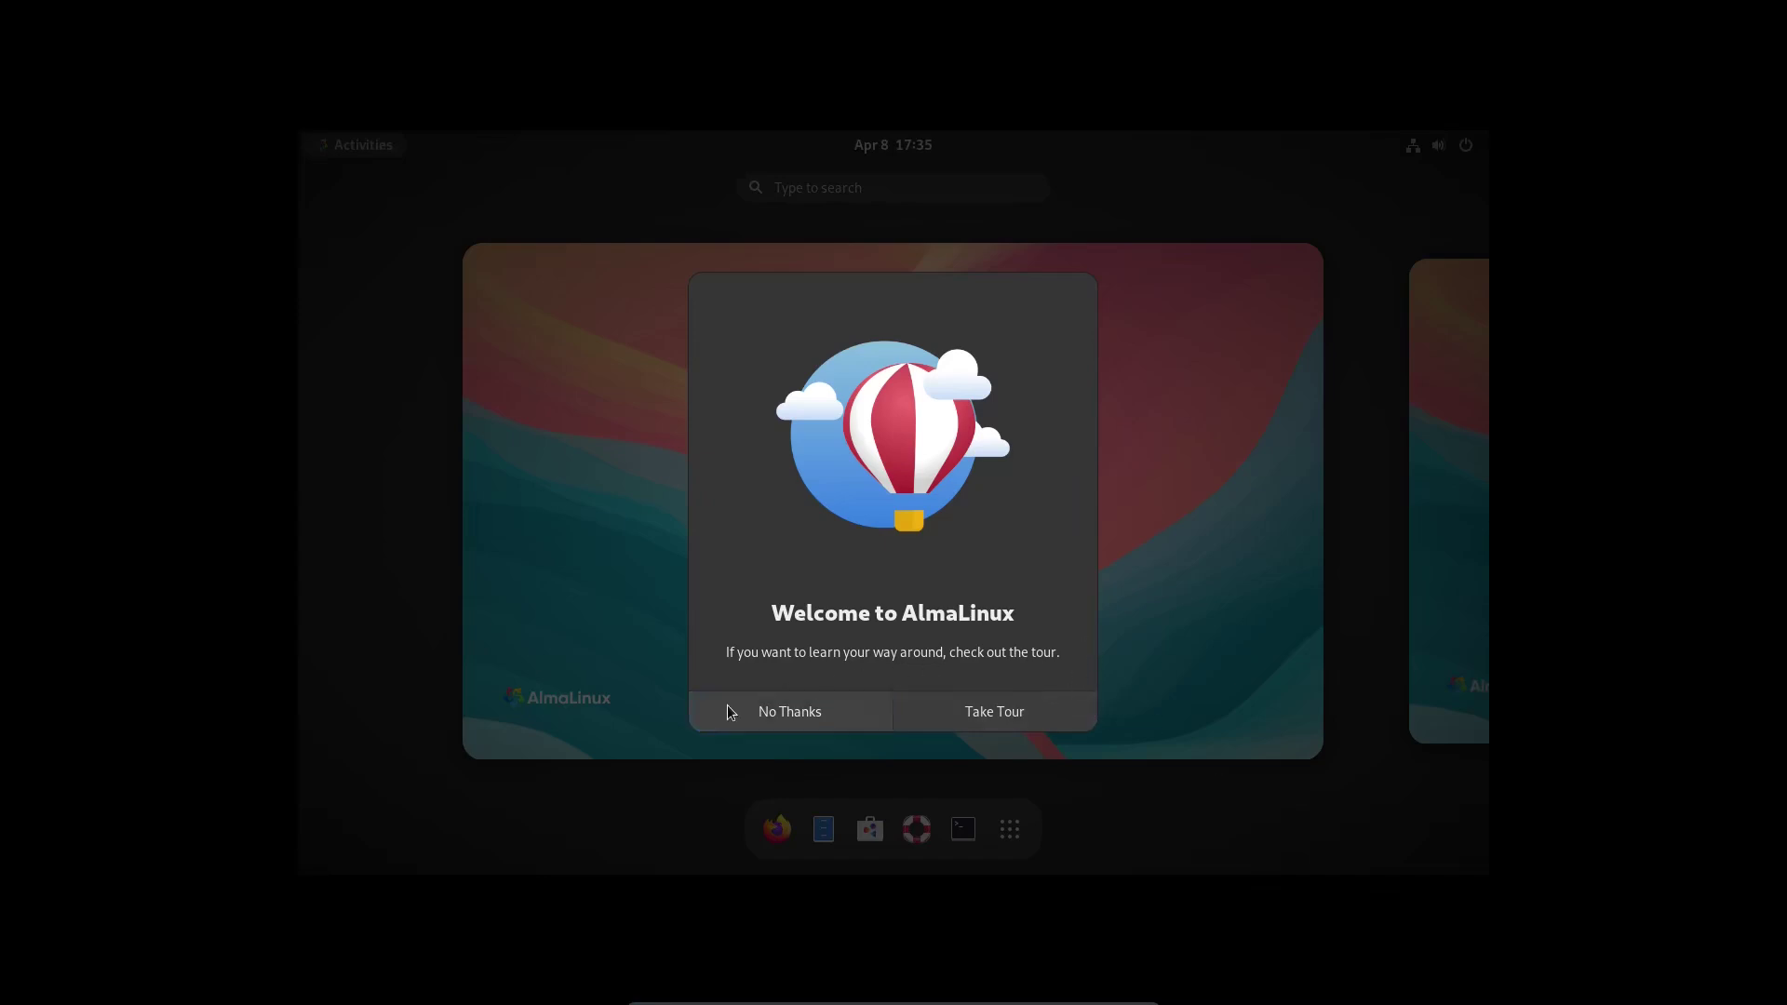
- Step through every page of the Welcome to AlmaLinux tour and close it
left_click(988, 721)
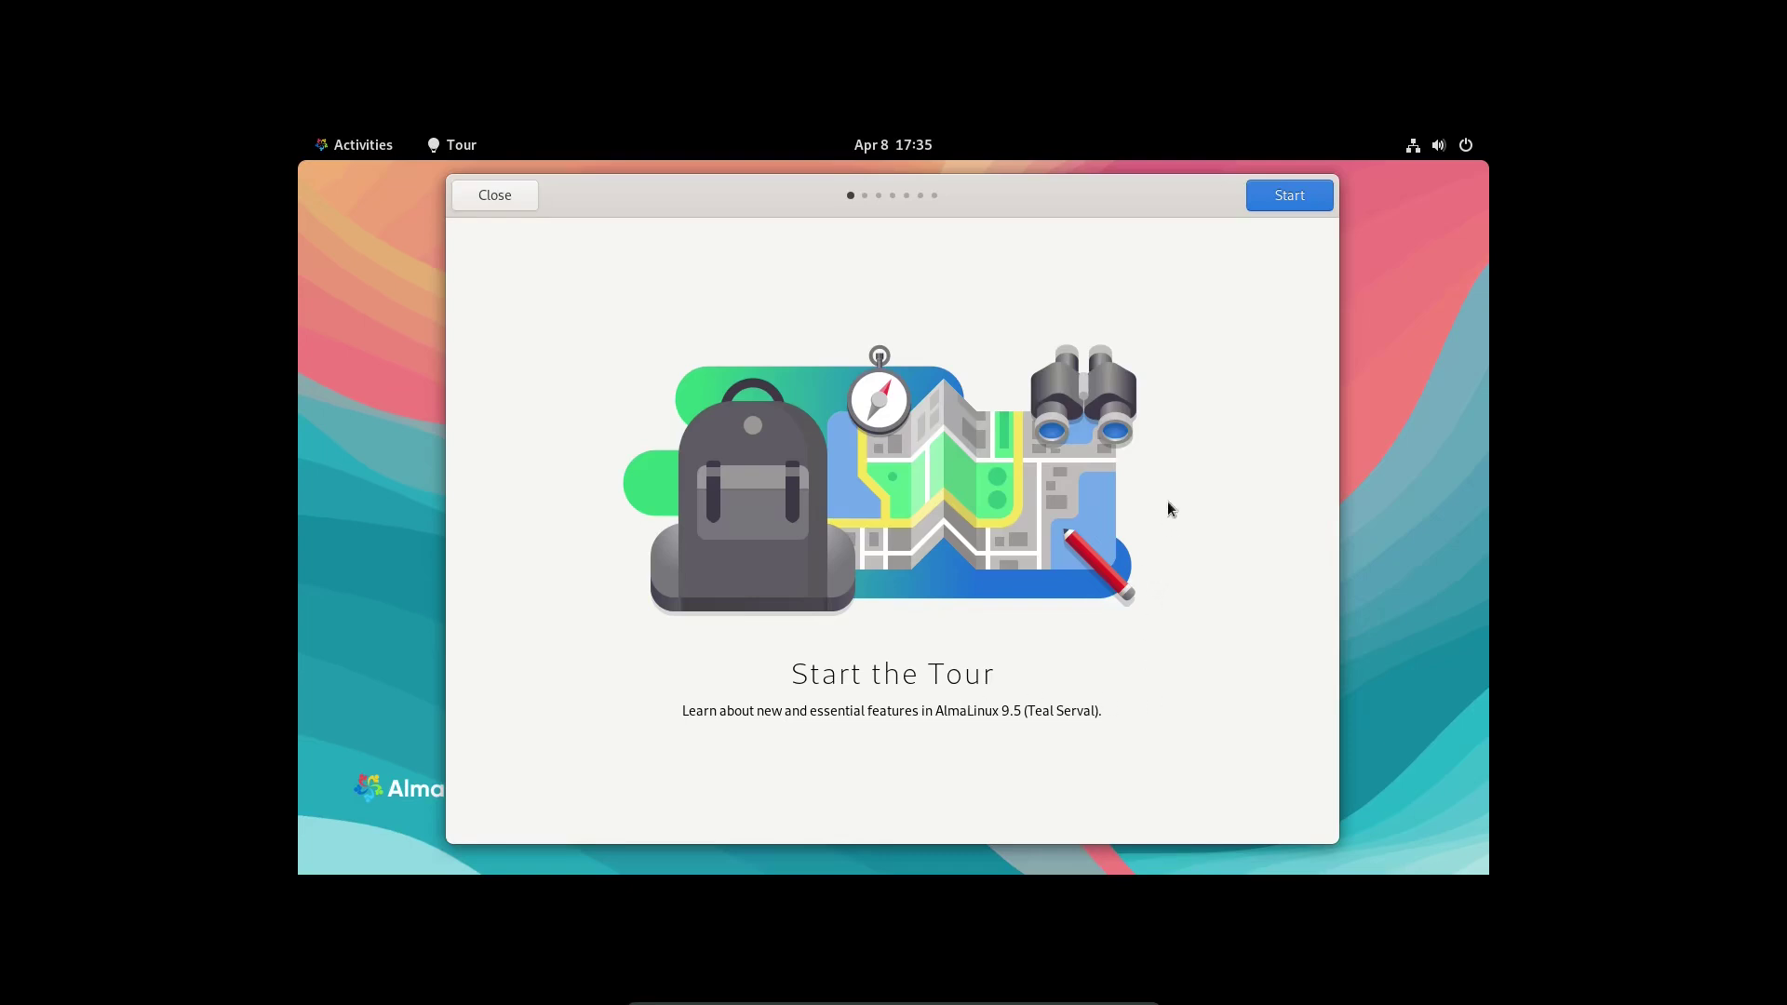
left_click(1271, 198)
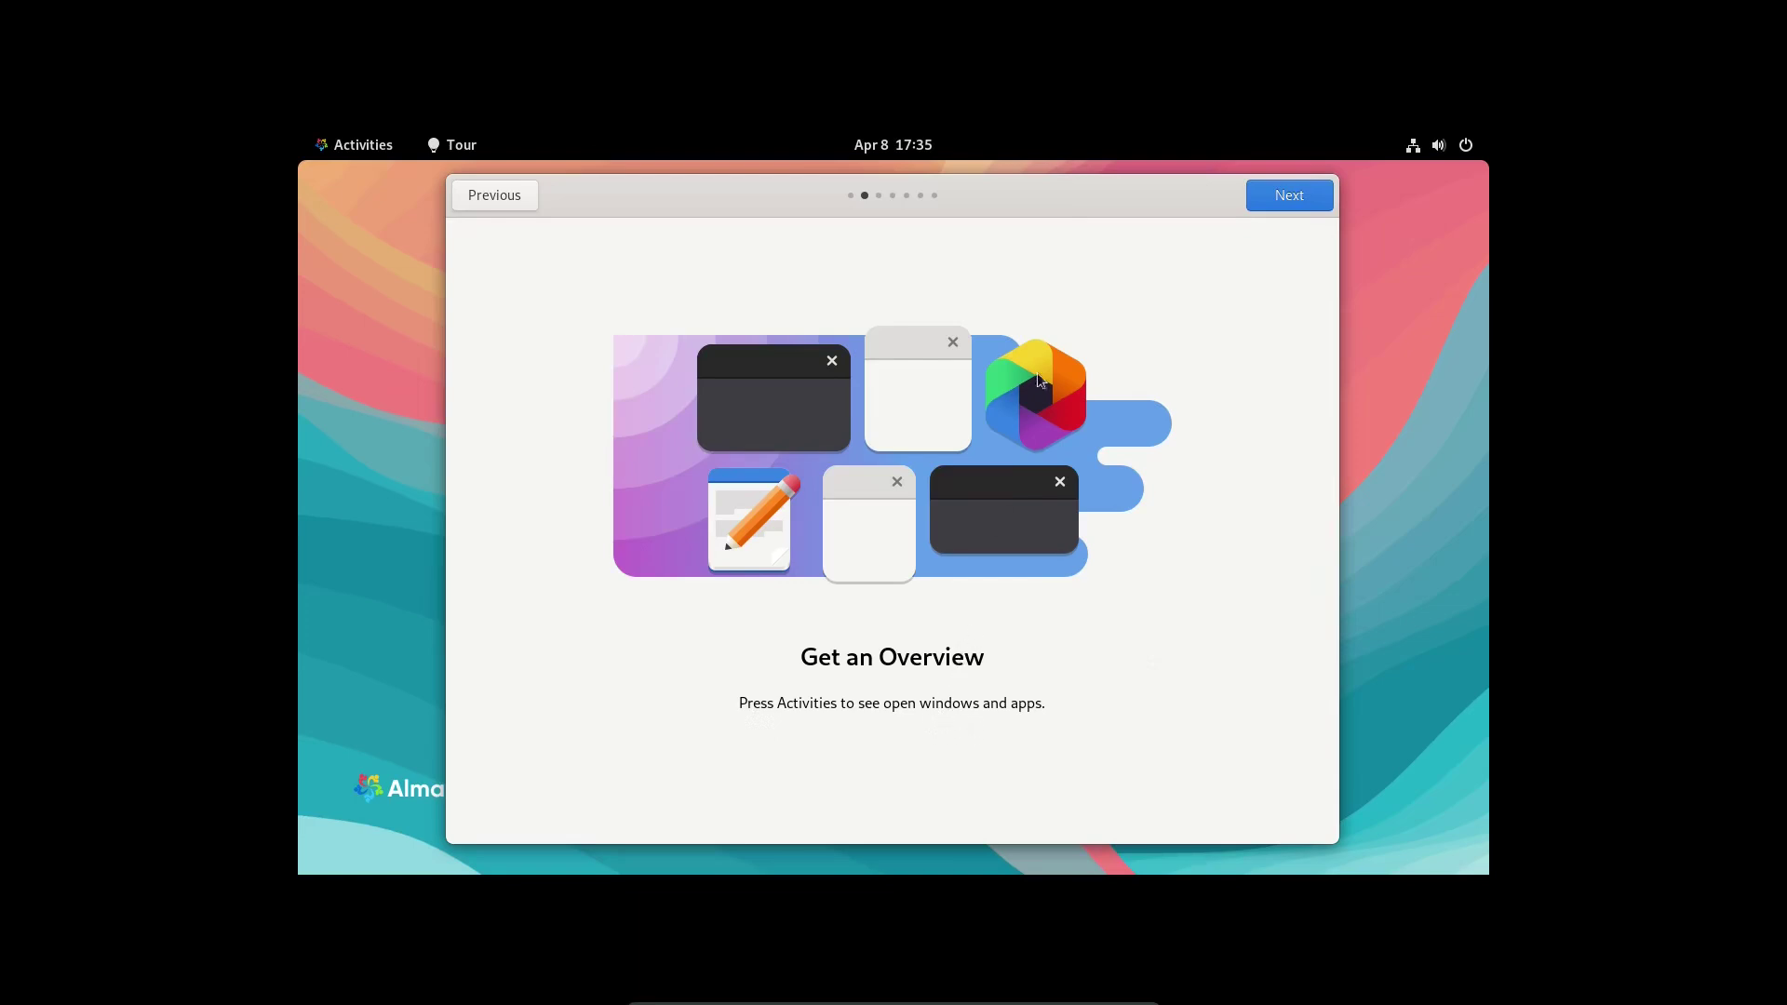
left_click(1281, 193)
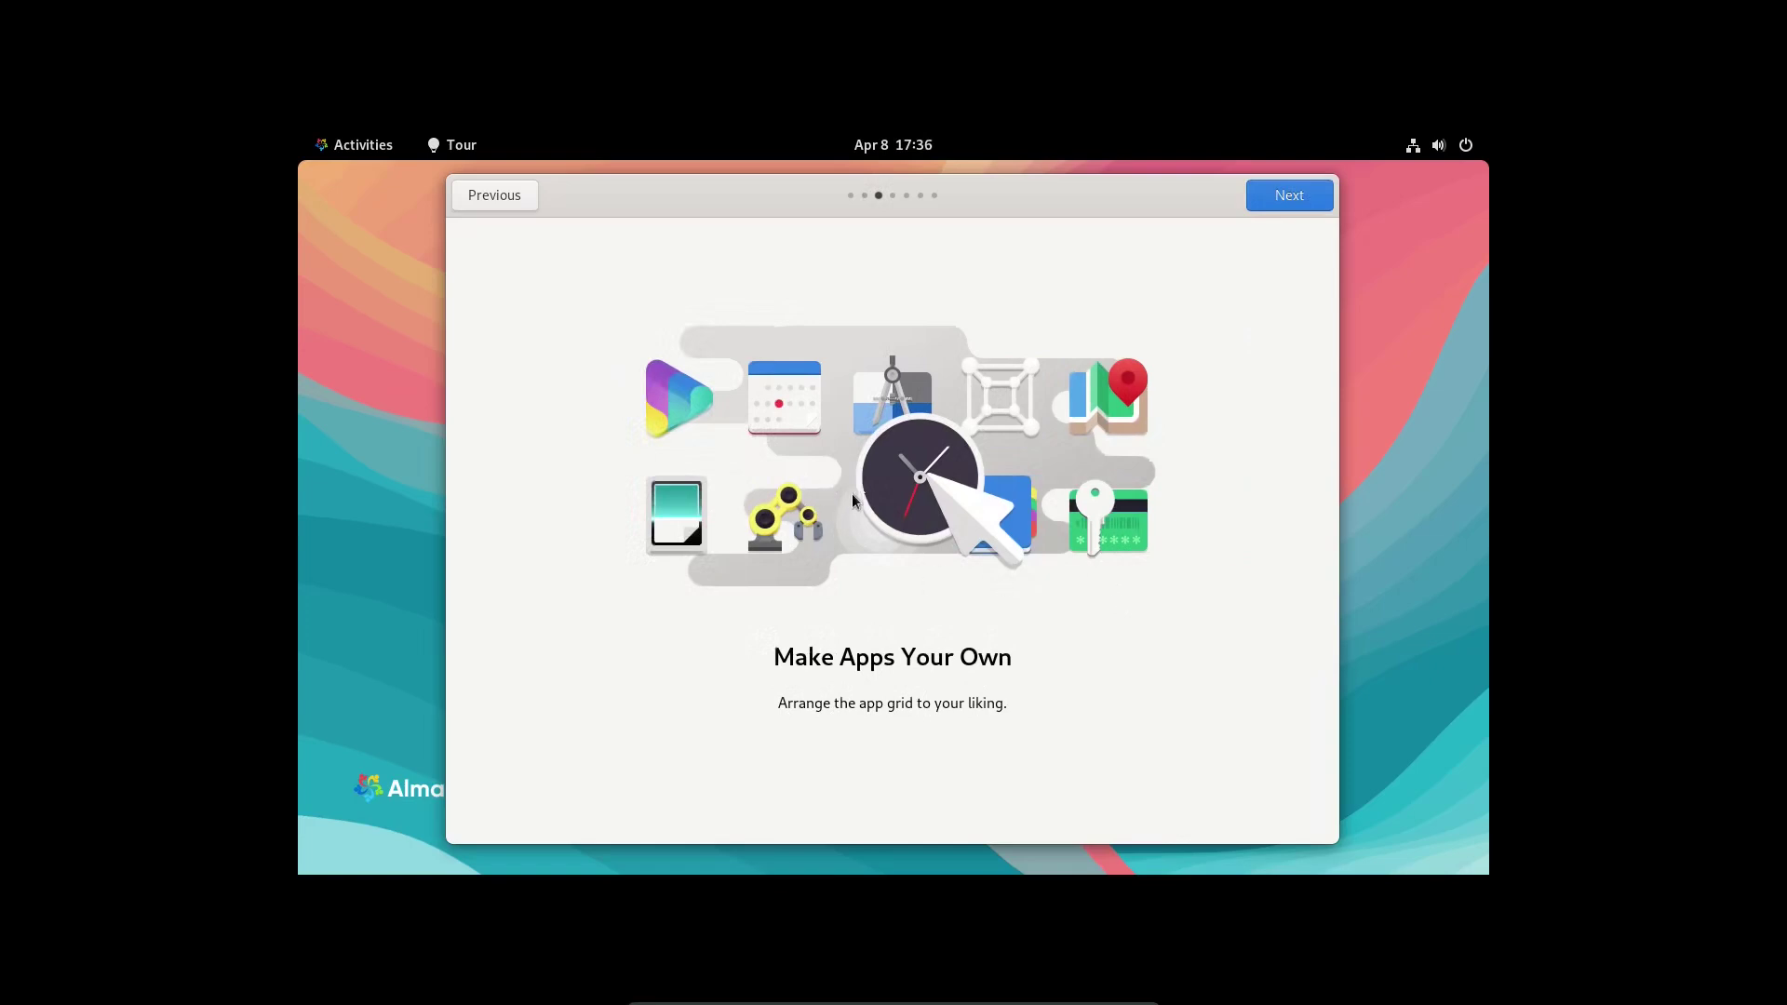
left_click(1284, 193)
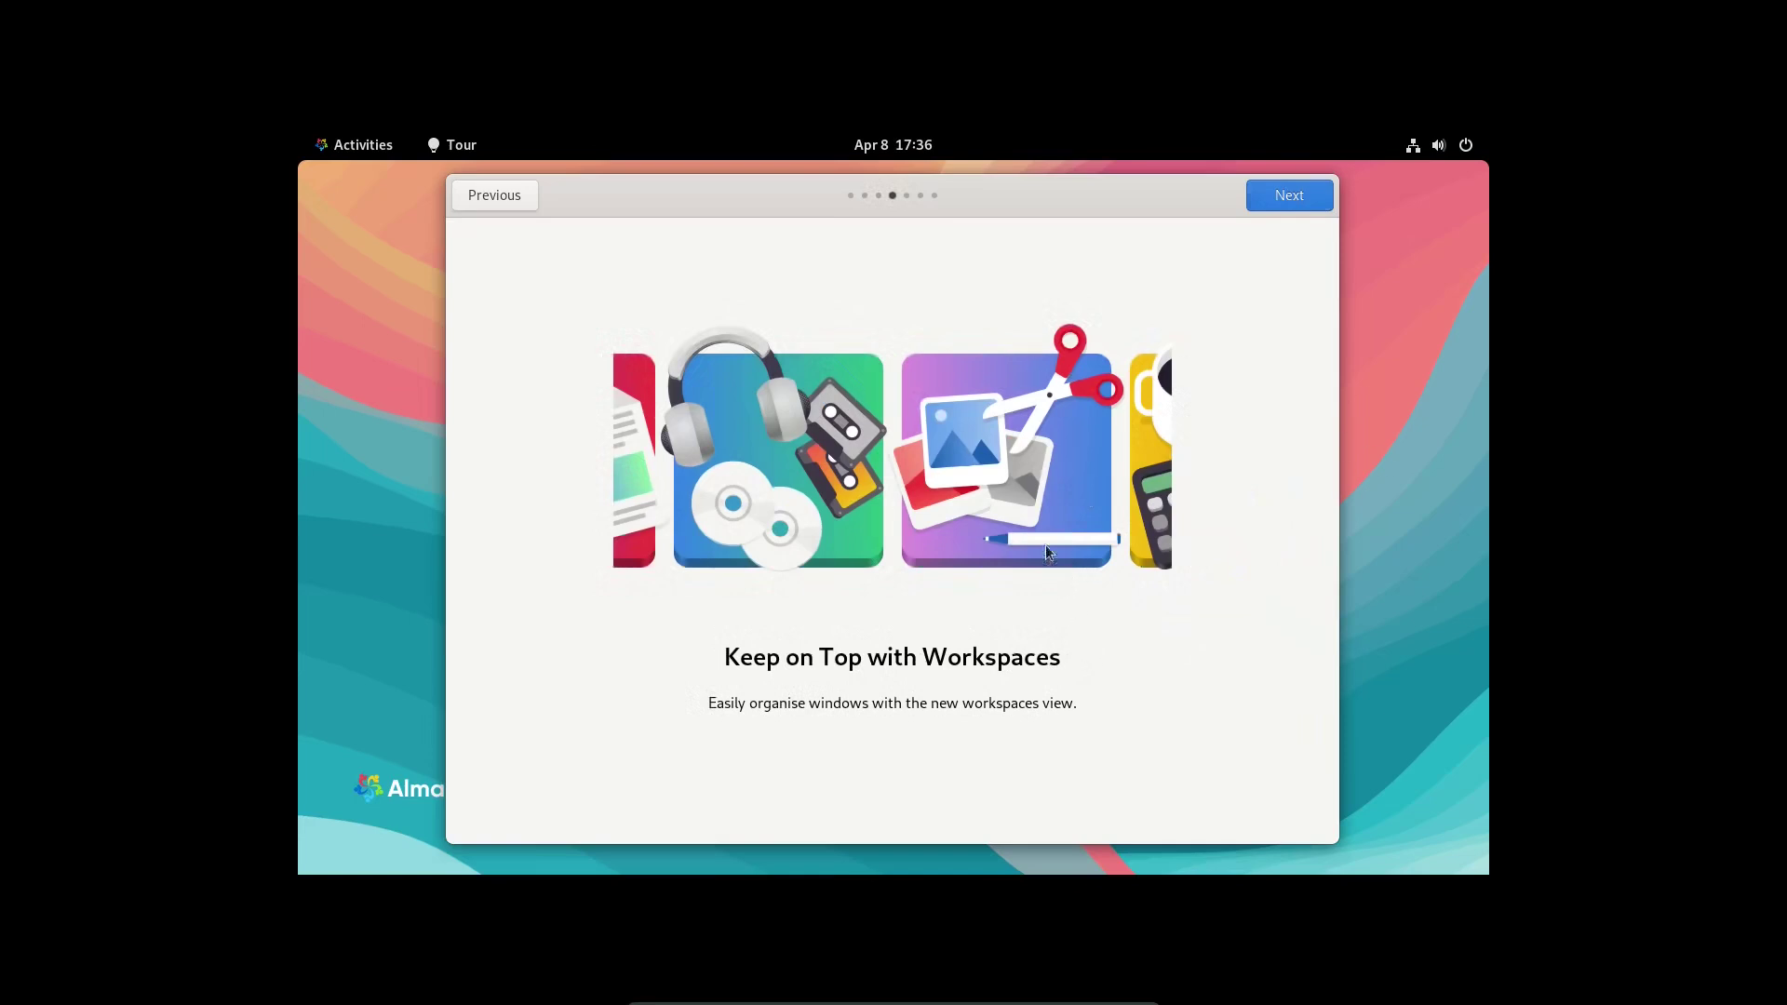
left_click(1301, 206)
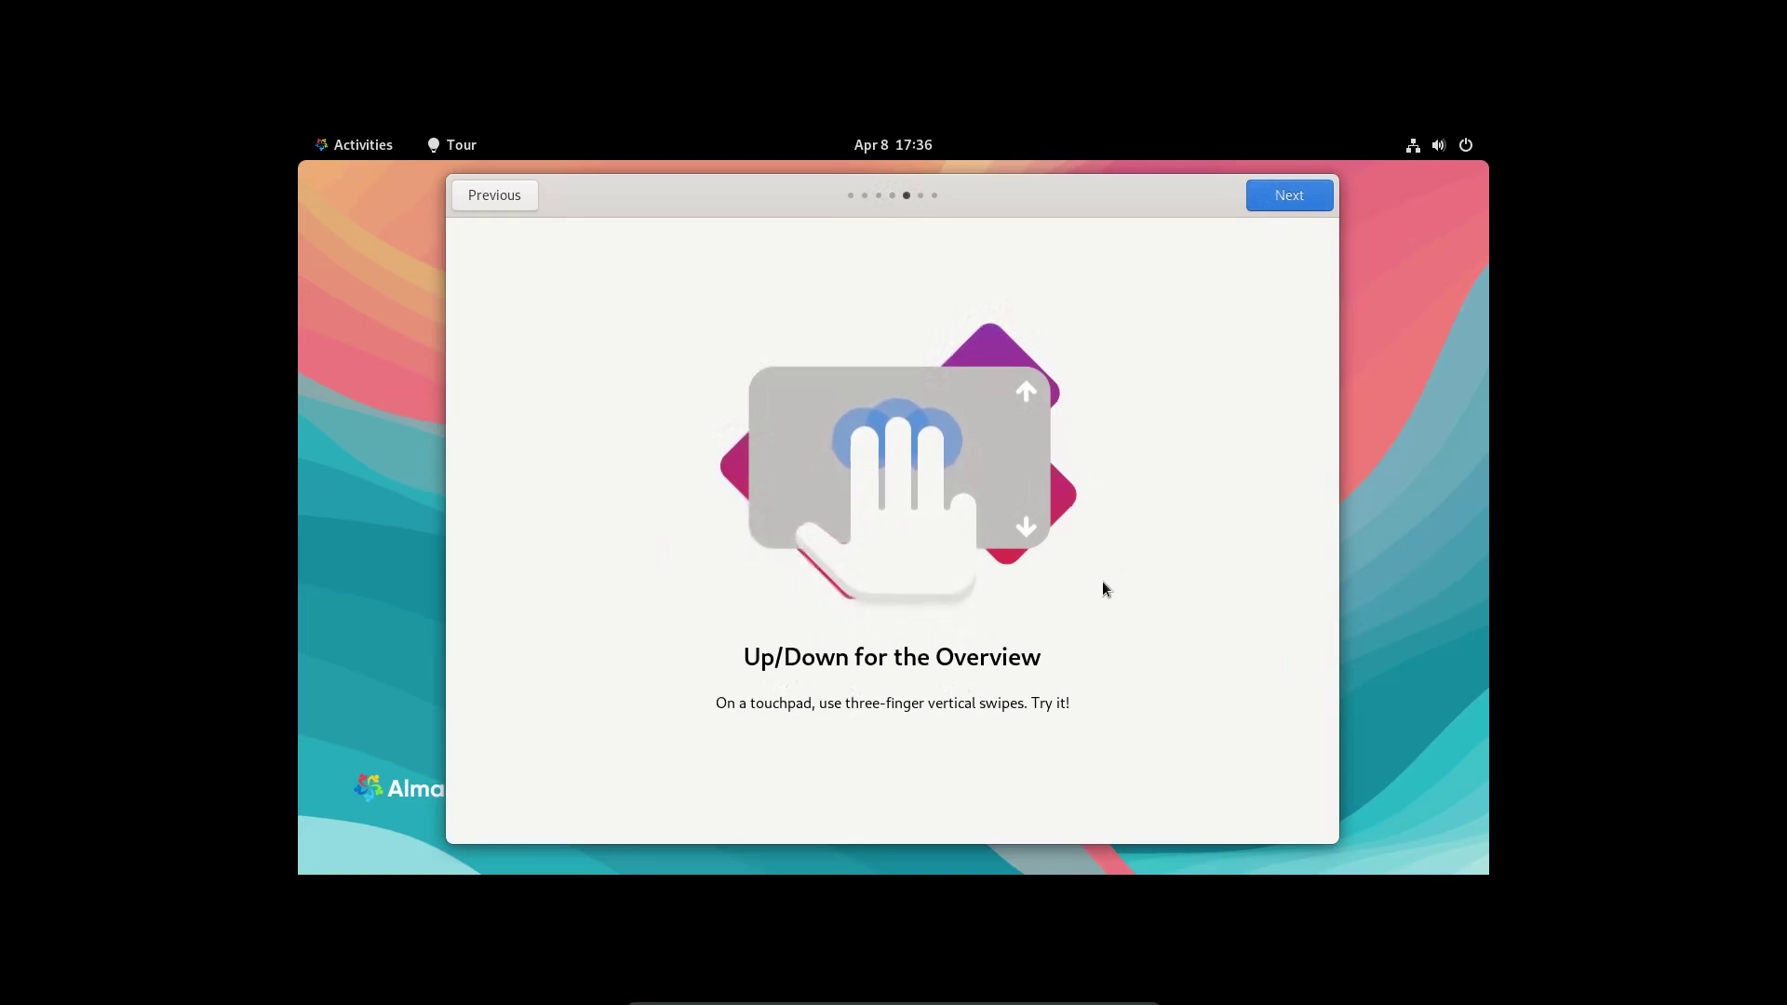
left_click(1297, 198)
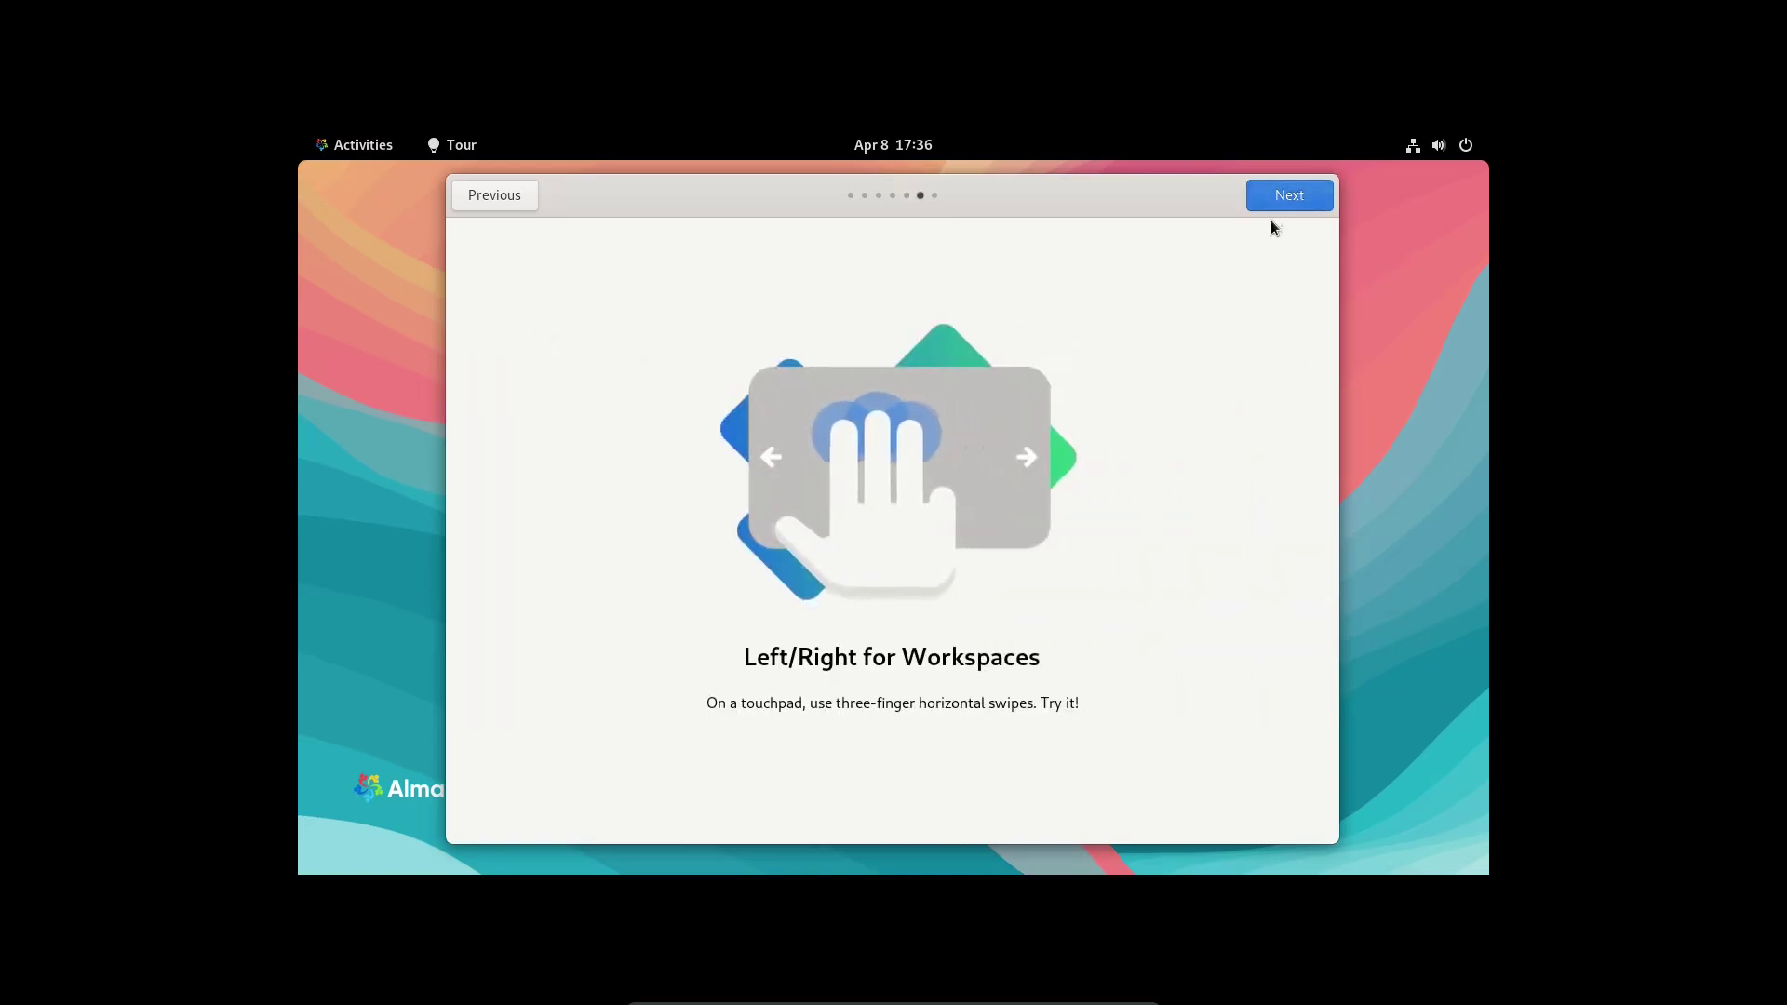
left_click(1288, 197)
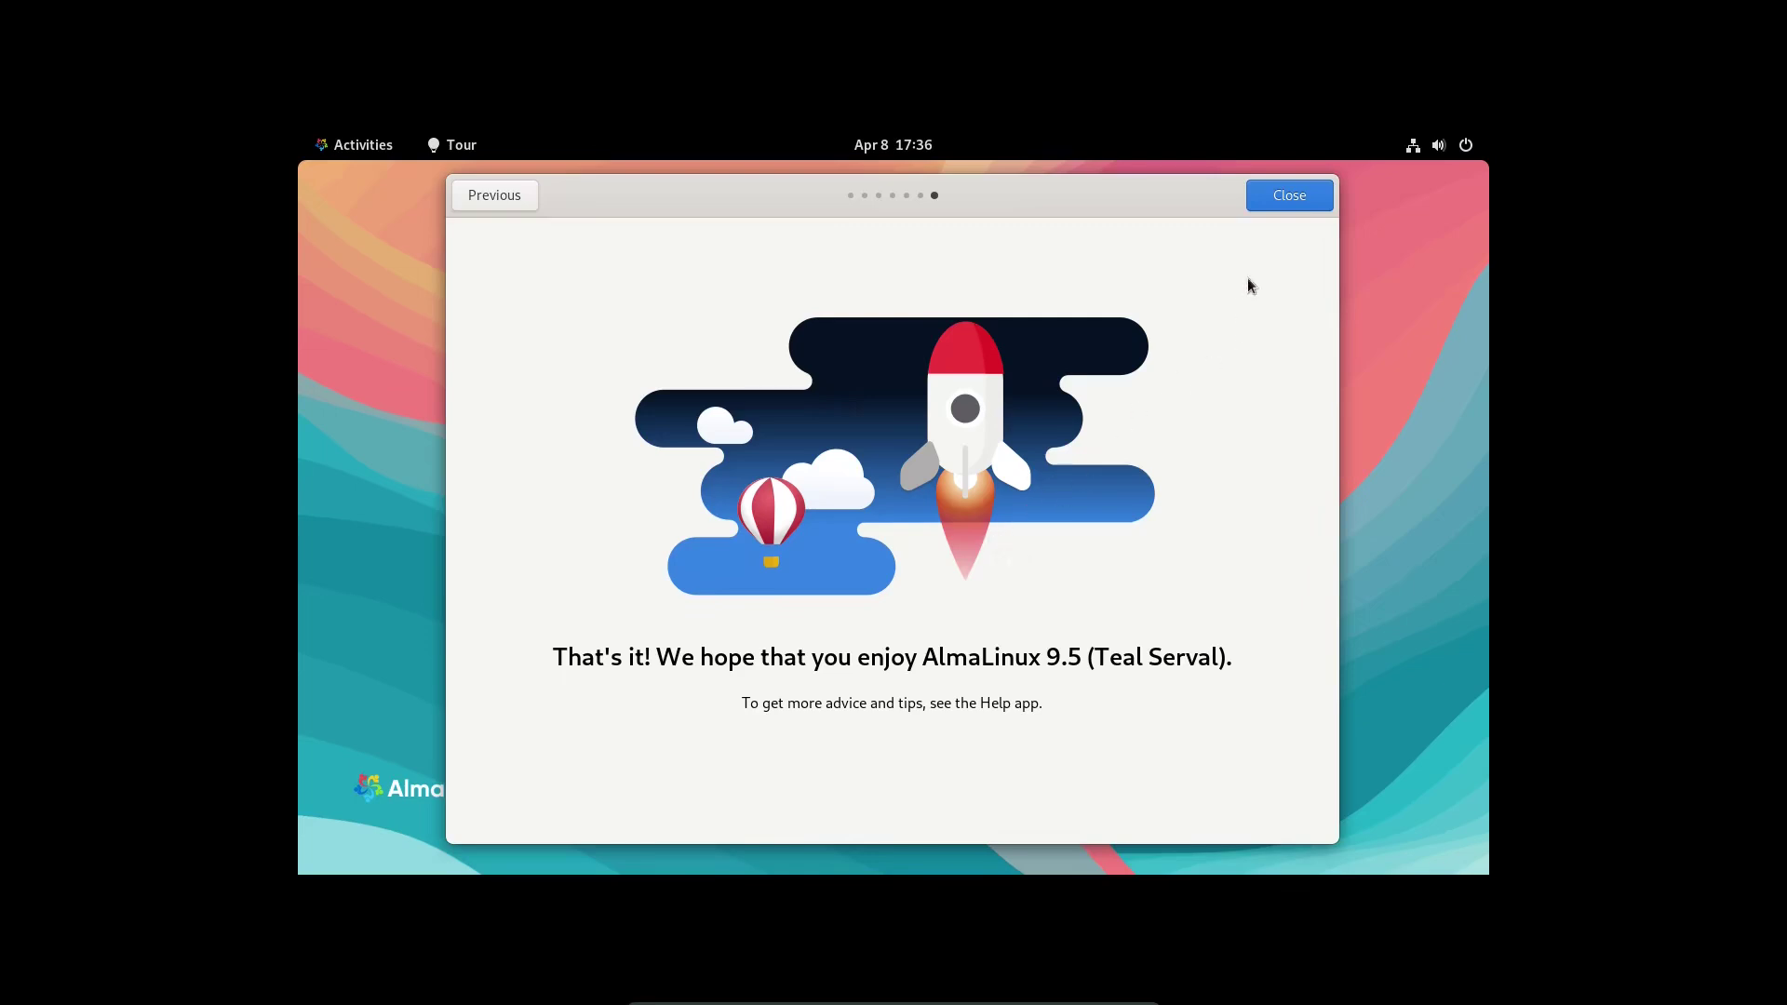
left_click(1286, 193)
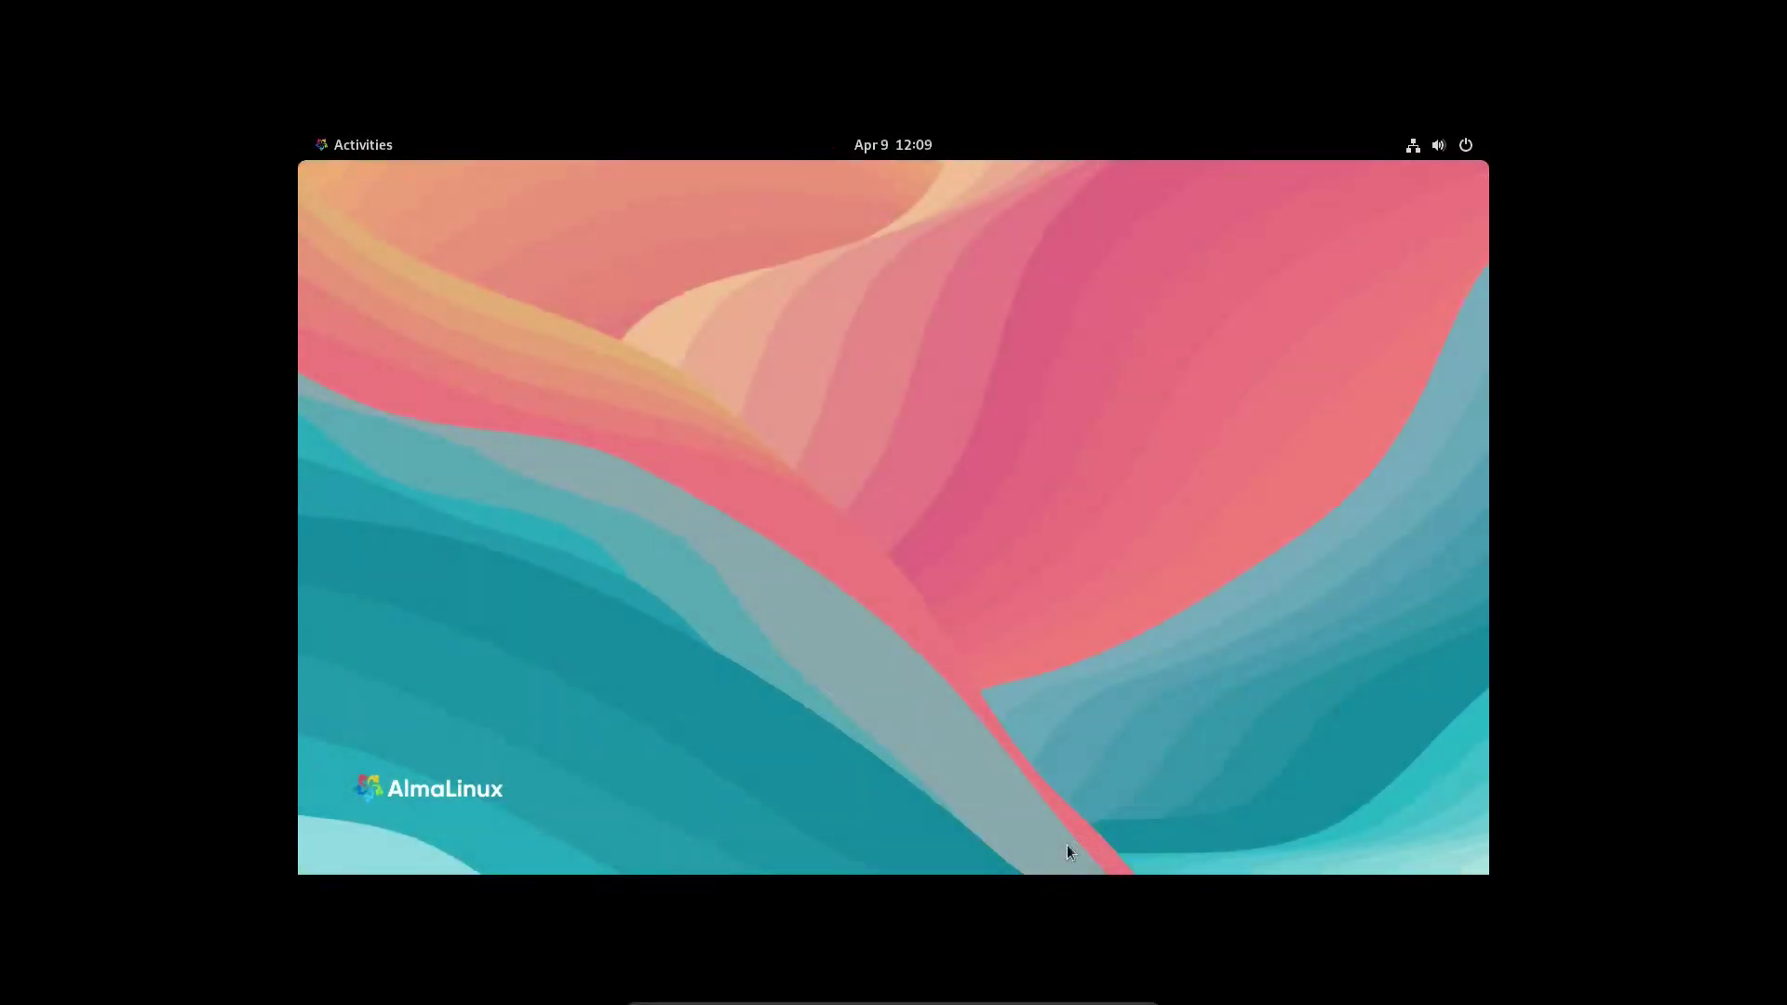
- In the Activities overview, switch to the right-hand workspace and back, then return to the desktop
left_click(355, 153)
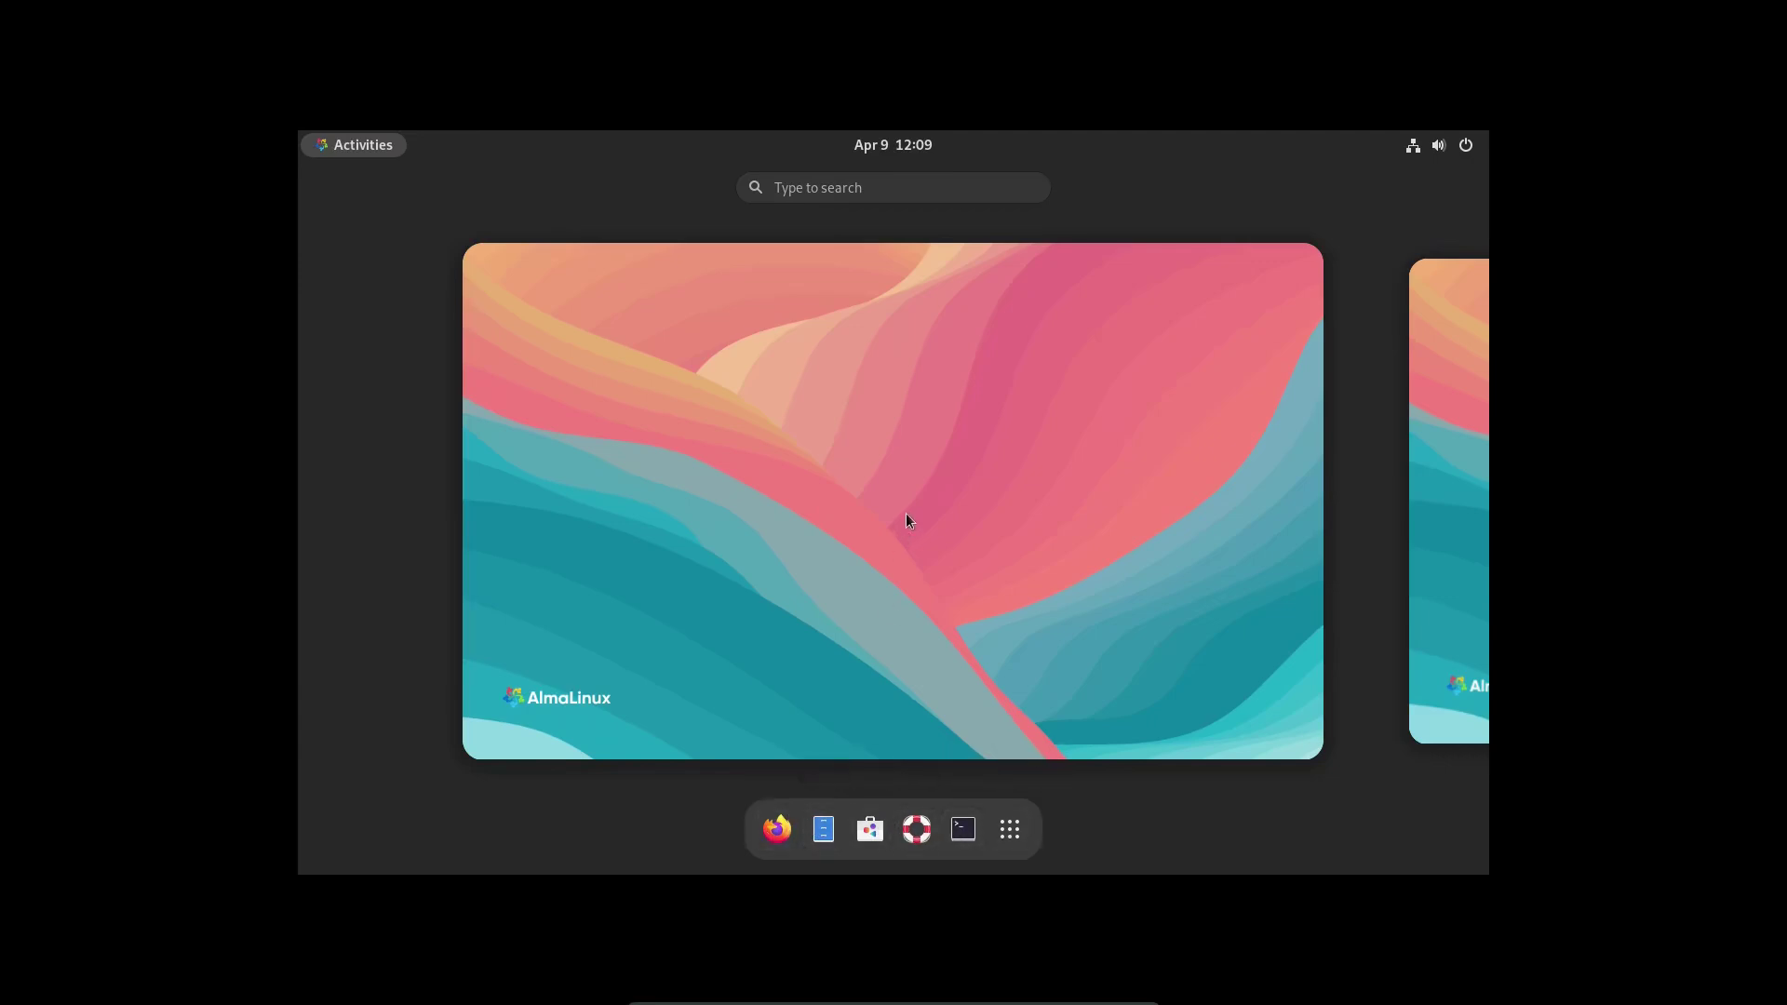
left_click(1469, 596)
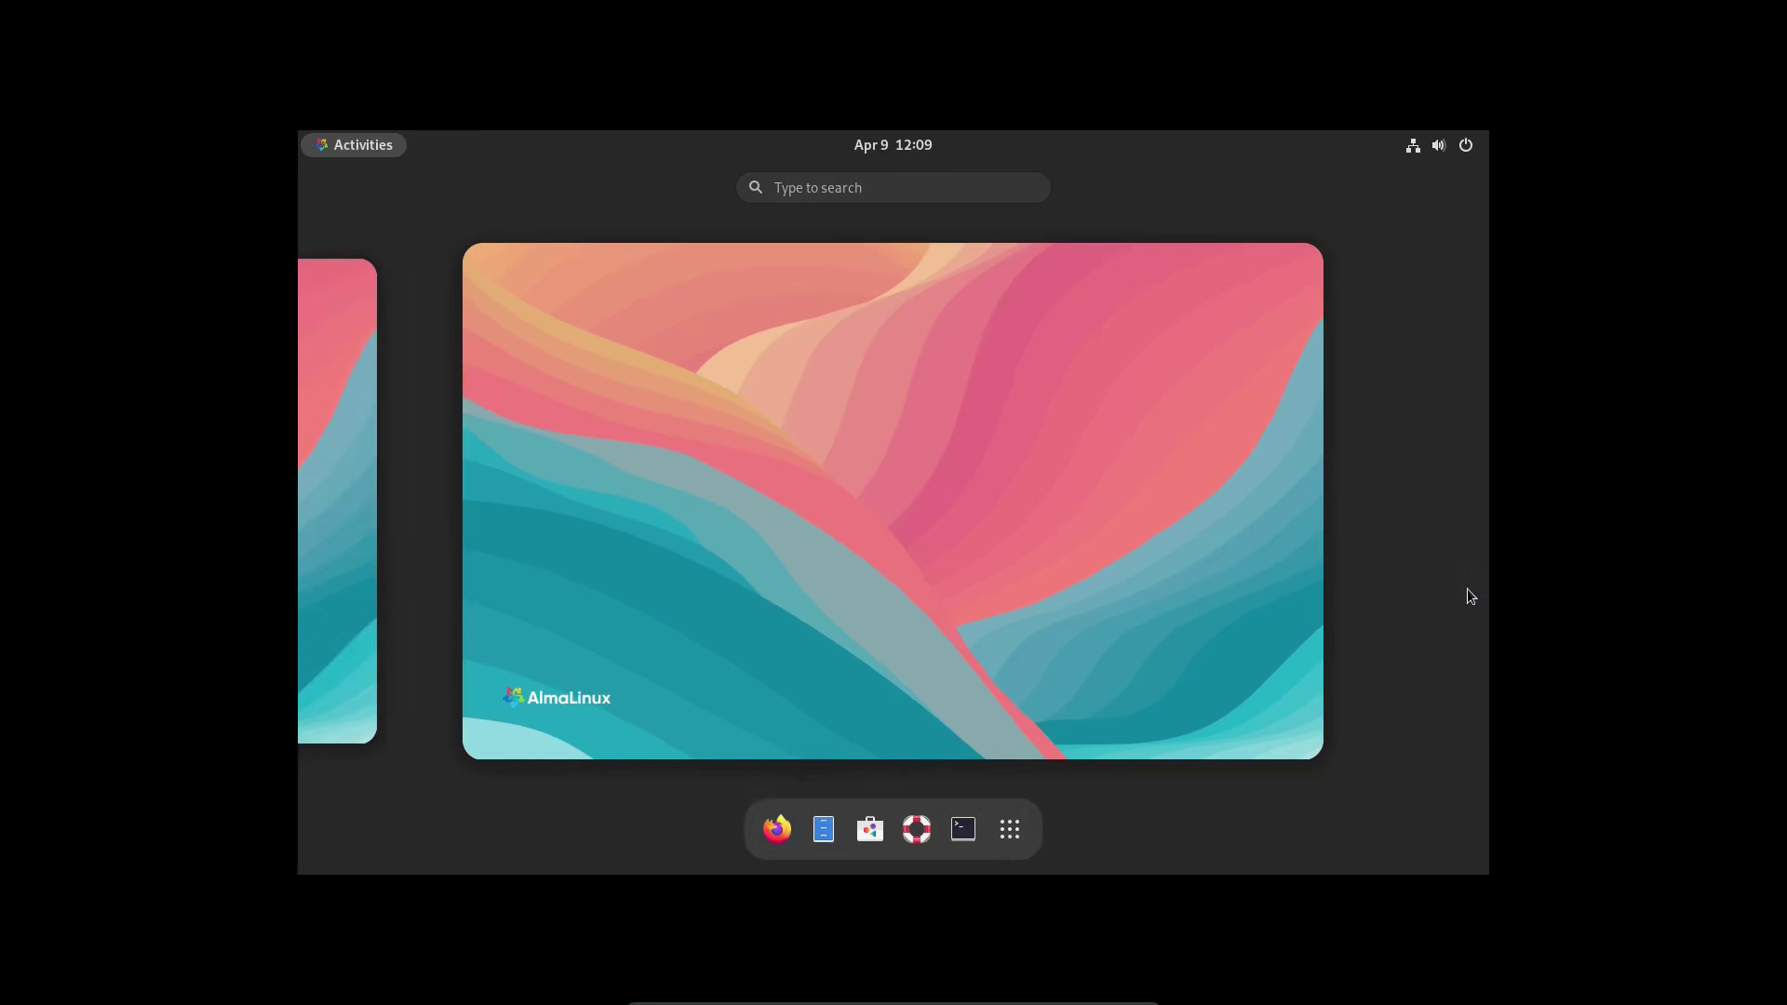
left_click(325, 506)
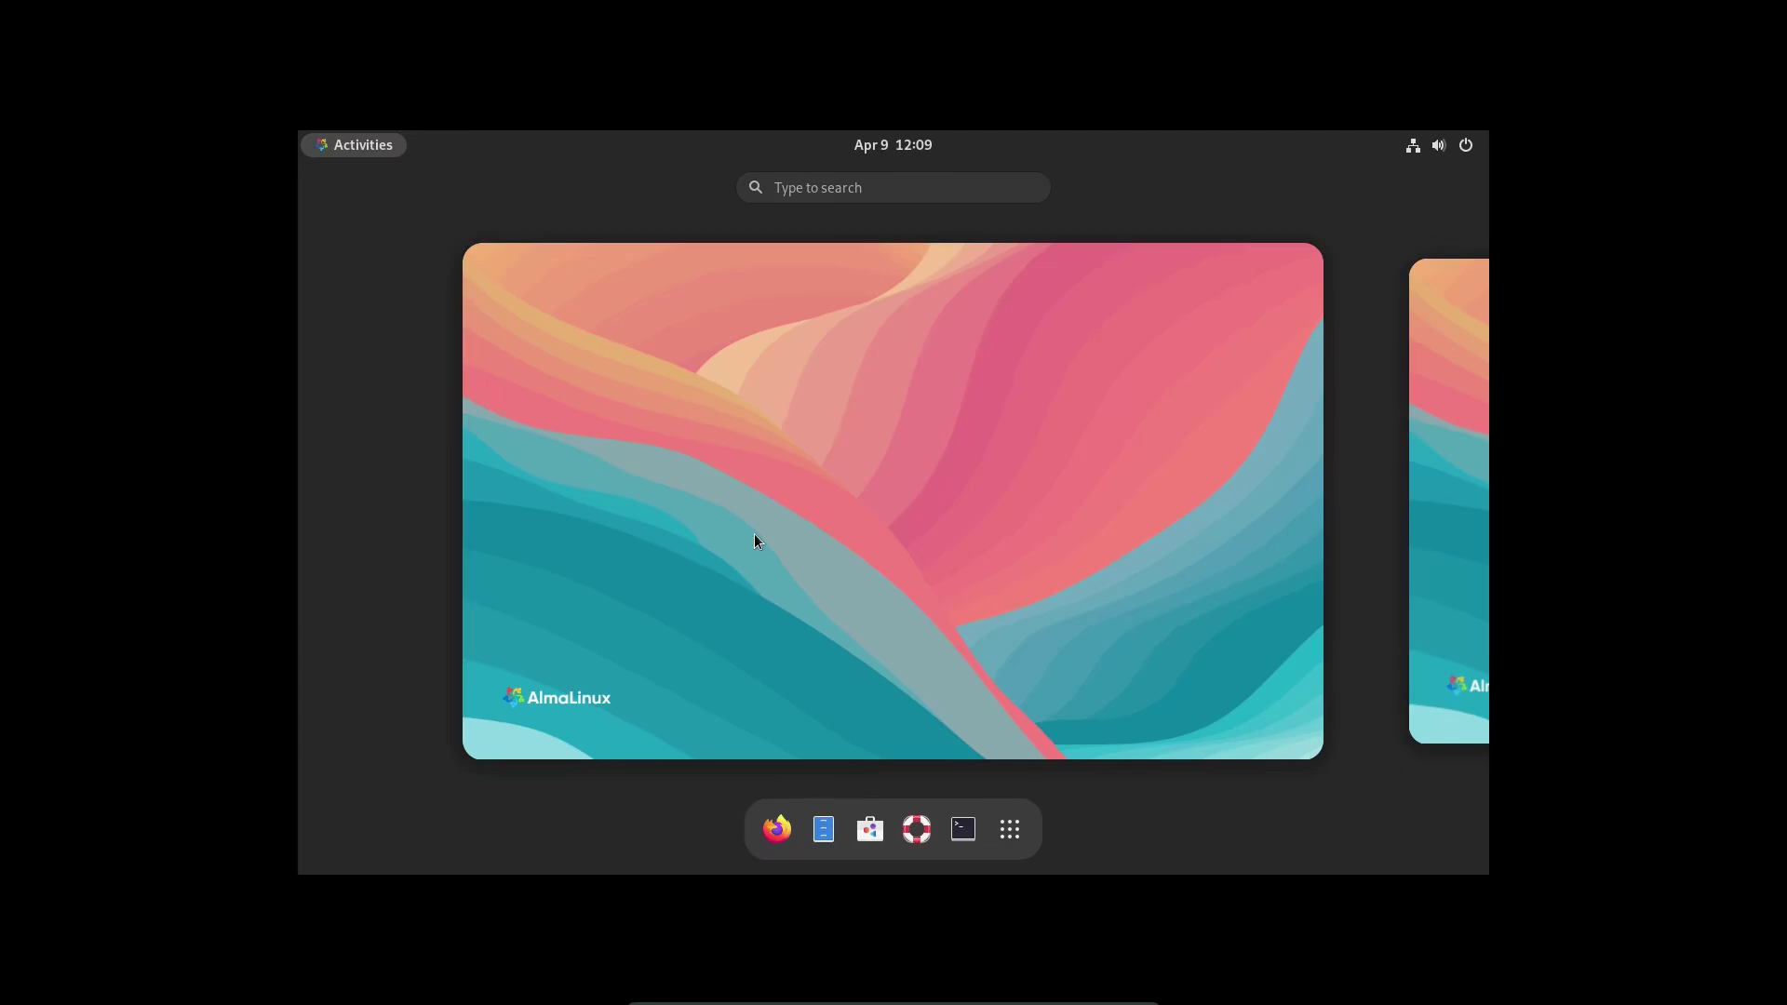
left_click(907, 592)
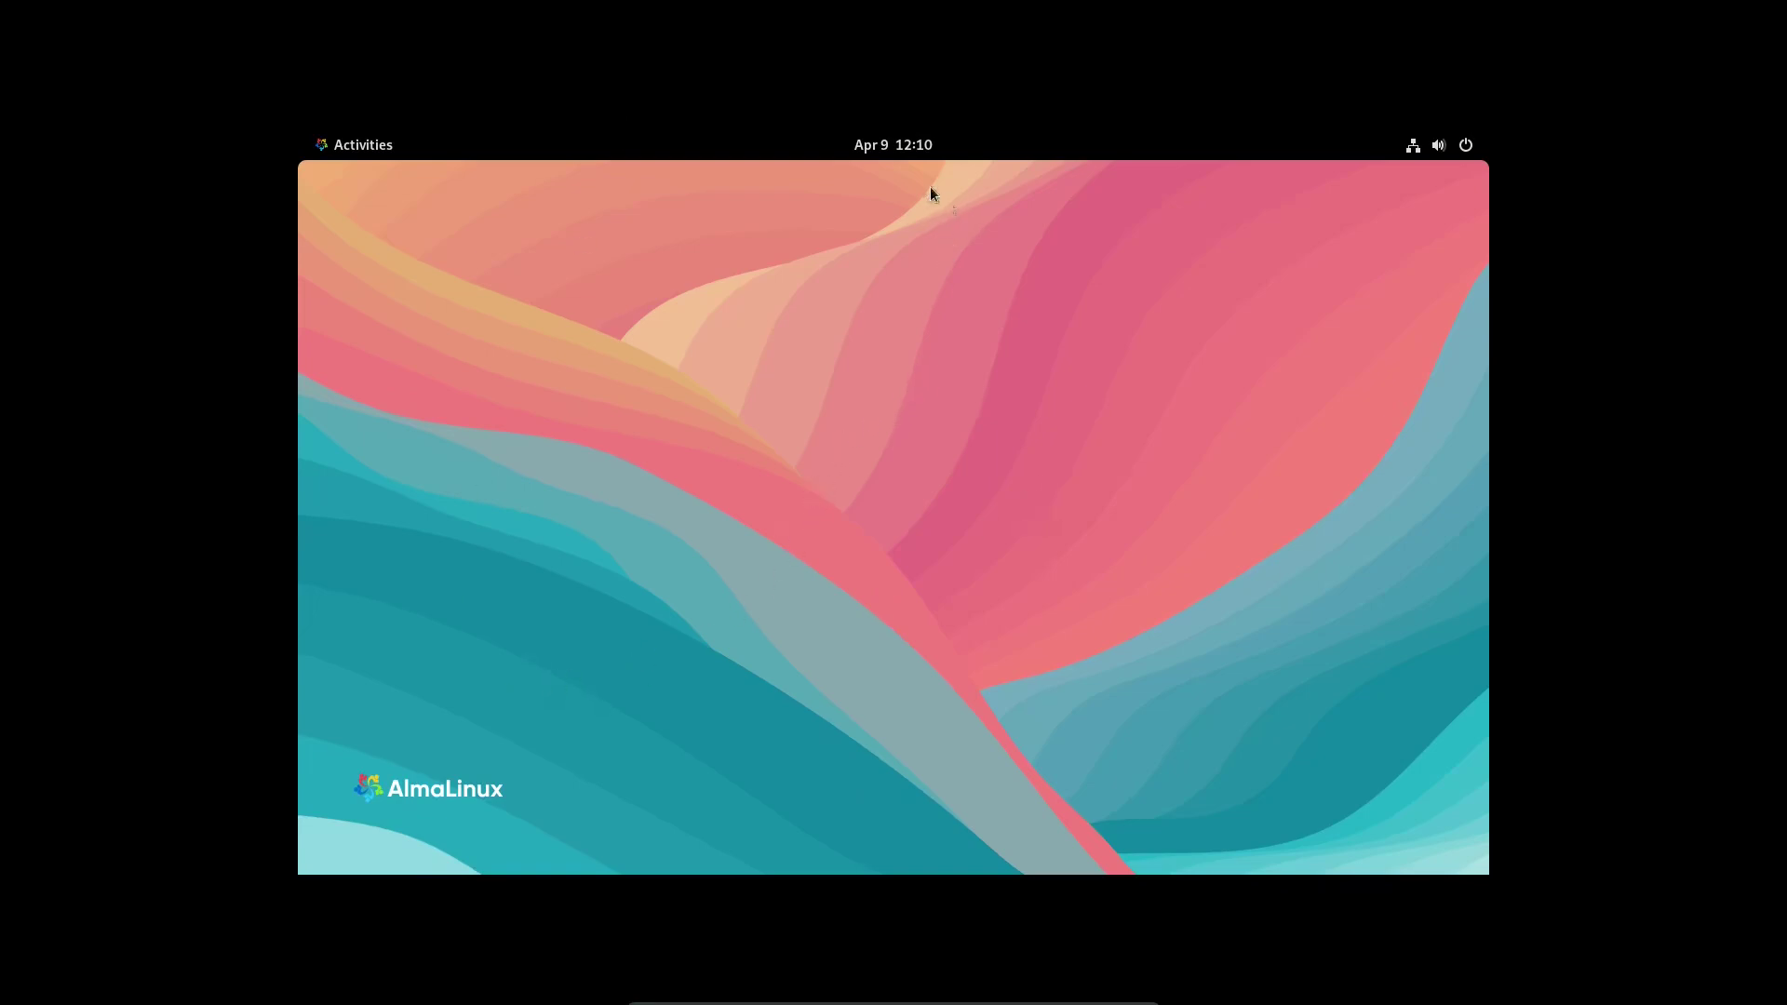
- Toggle Do Not Disturb on and off in the clock panel, then bring up the system status menu
left_click(897, 144)
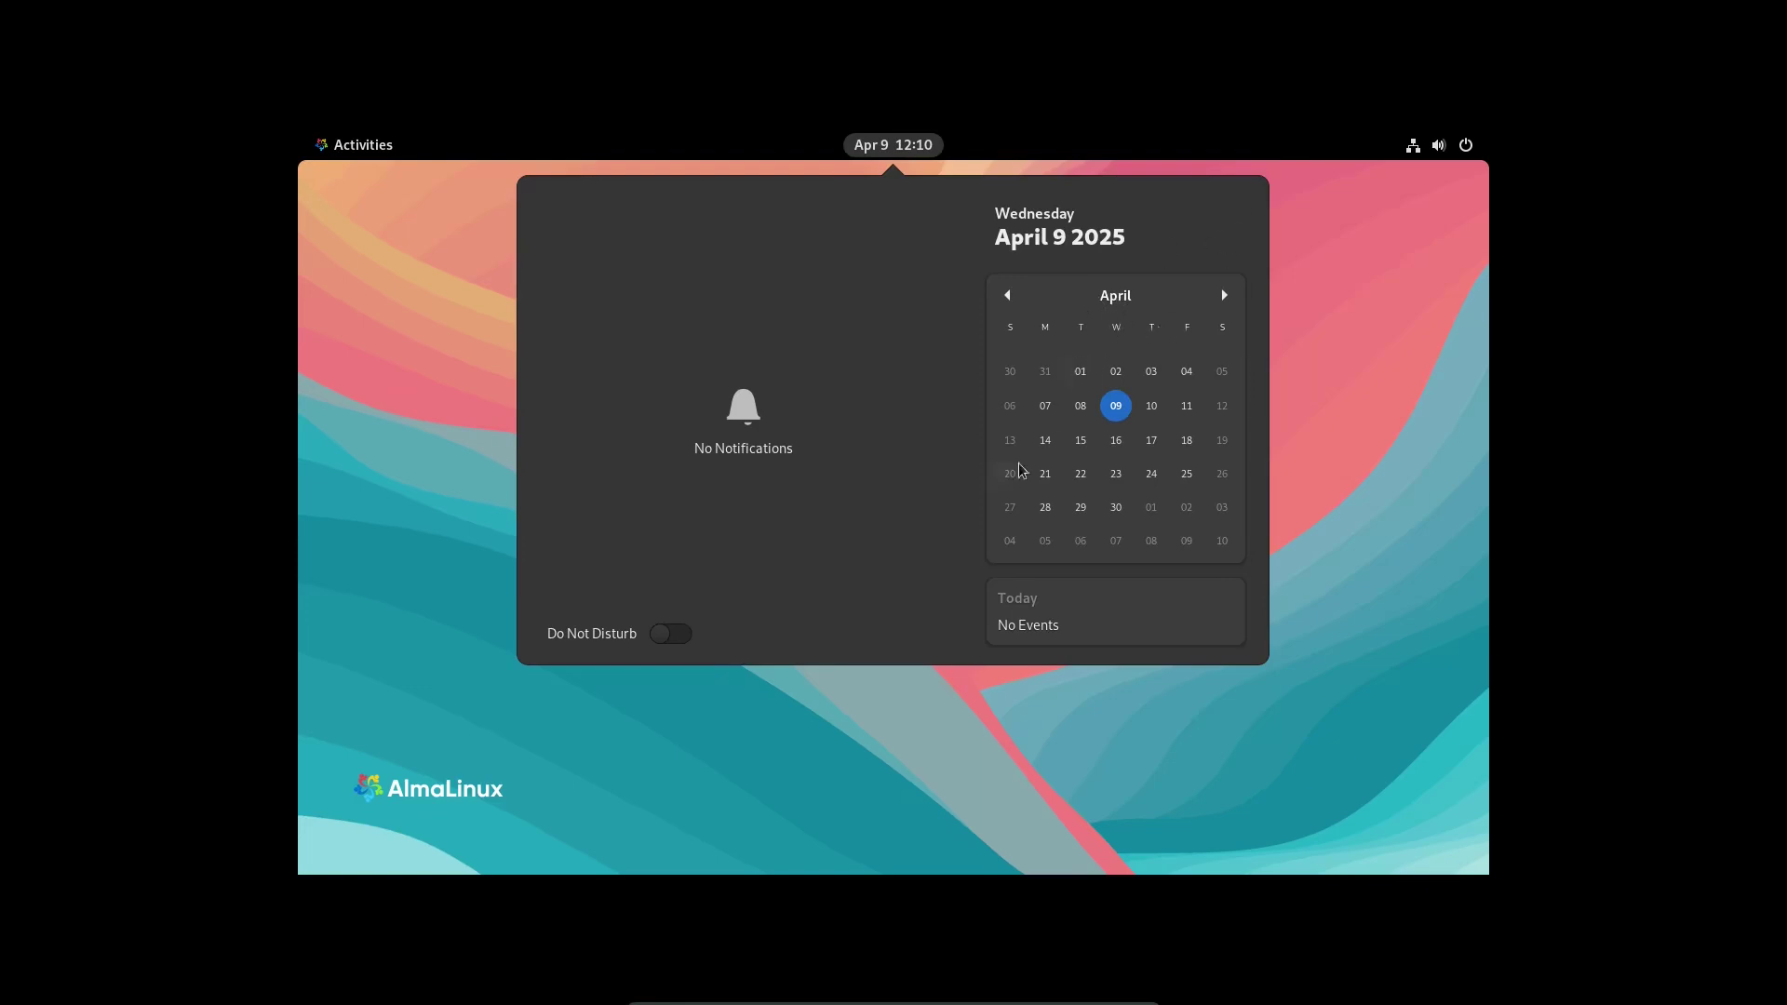
left_click(666, 638)
left_click(671, 636)
left_click(1420, 454)
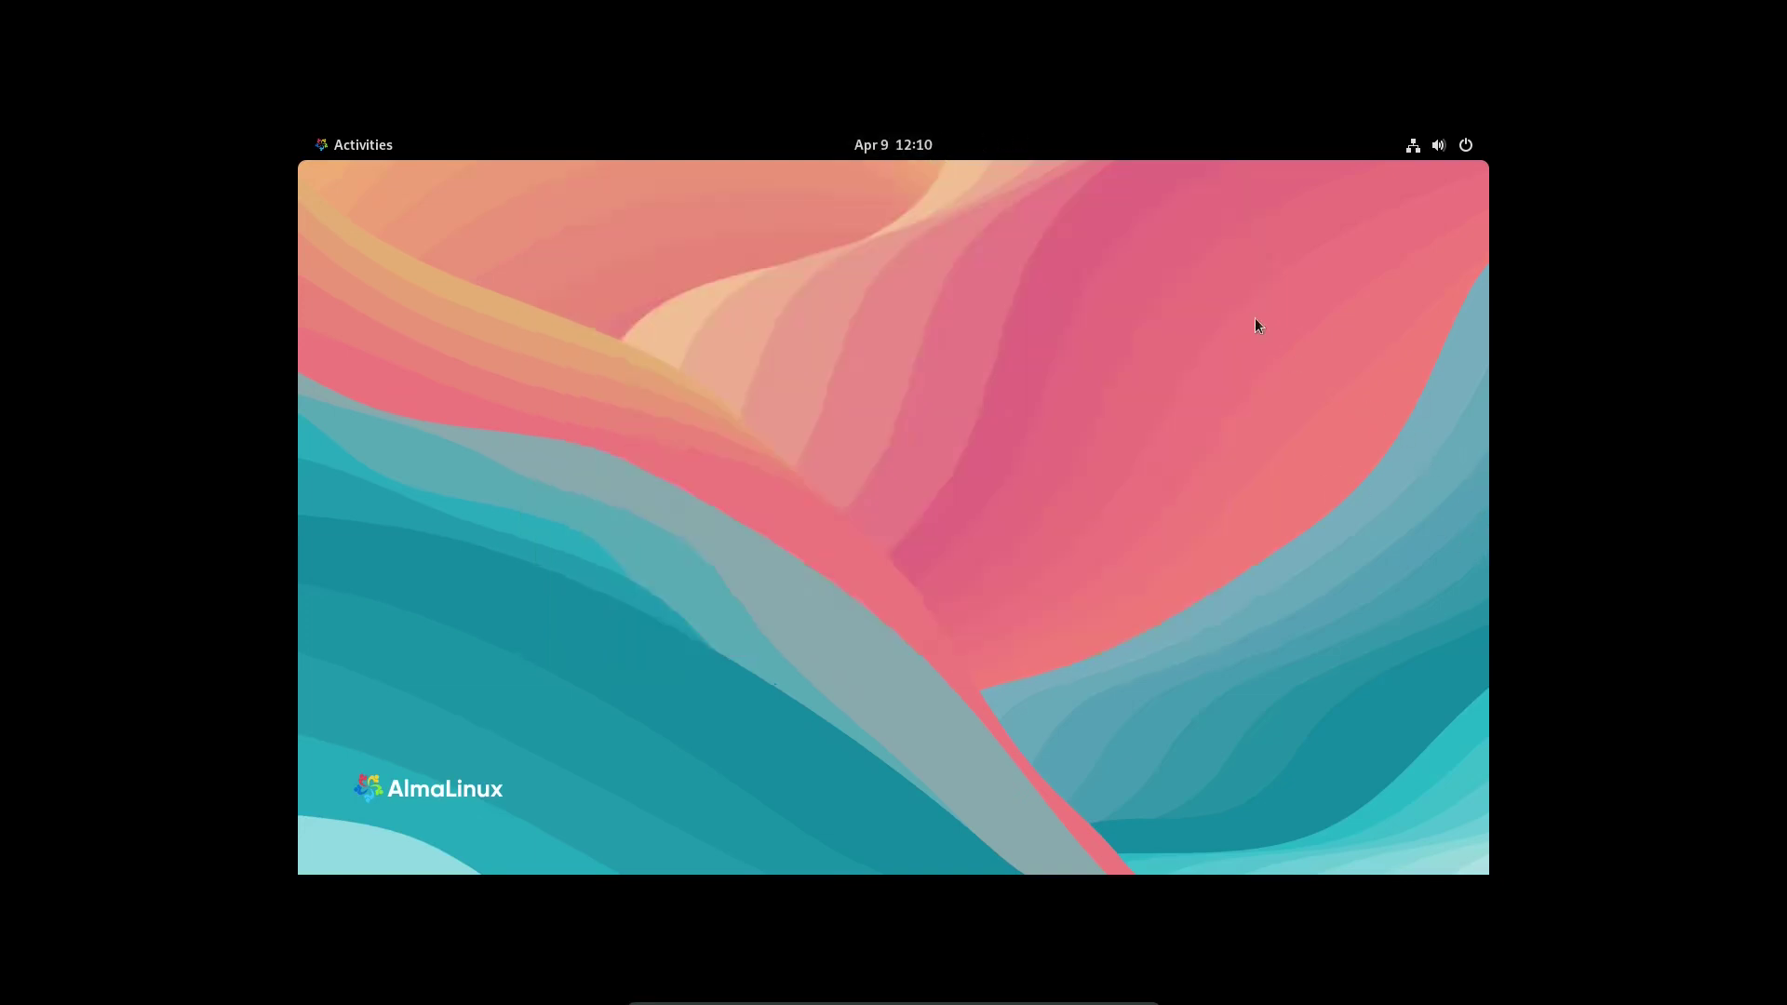
left_click(1411, 147)
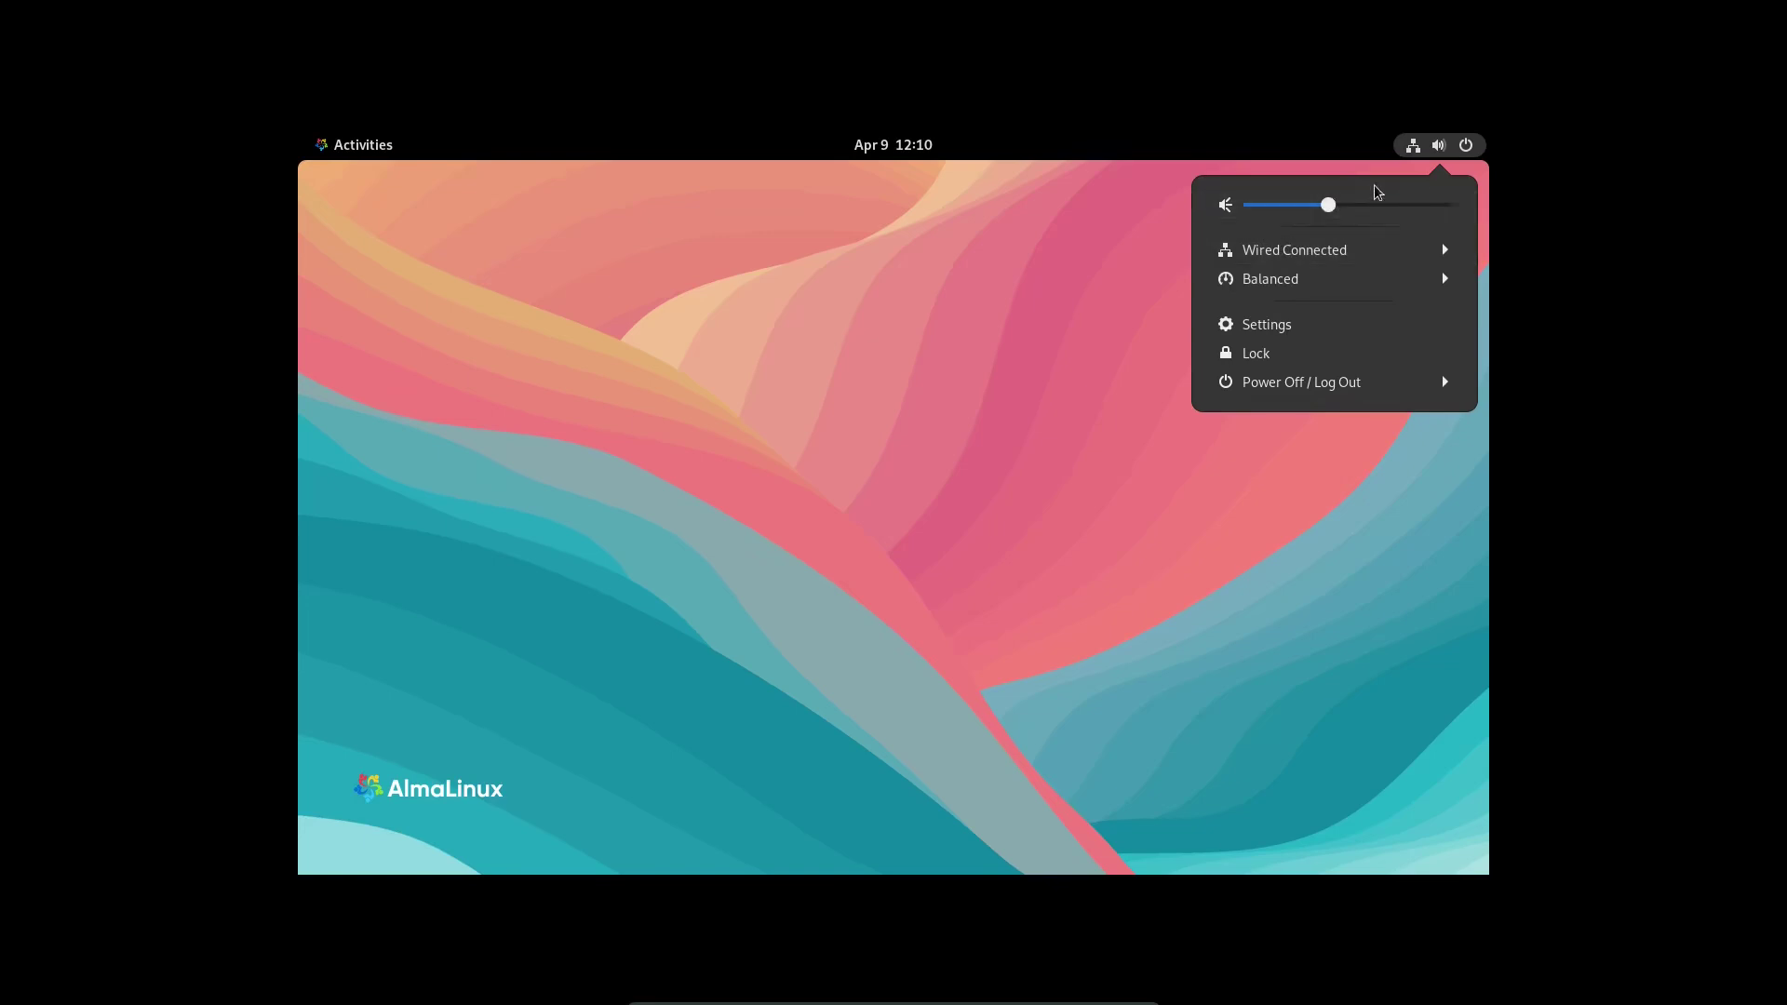
- Nudge the volume slider up slightly, and open and close Settings
mouse_move(1331, 205)
left_mouse_down()
mouse_move(1345, 207)
mouse_move(1321, 213)
left_mouse_up()
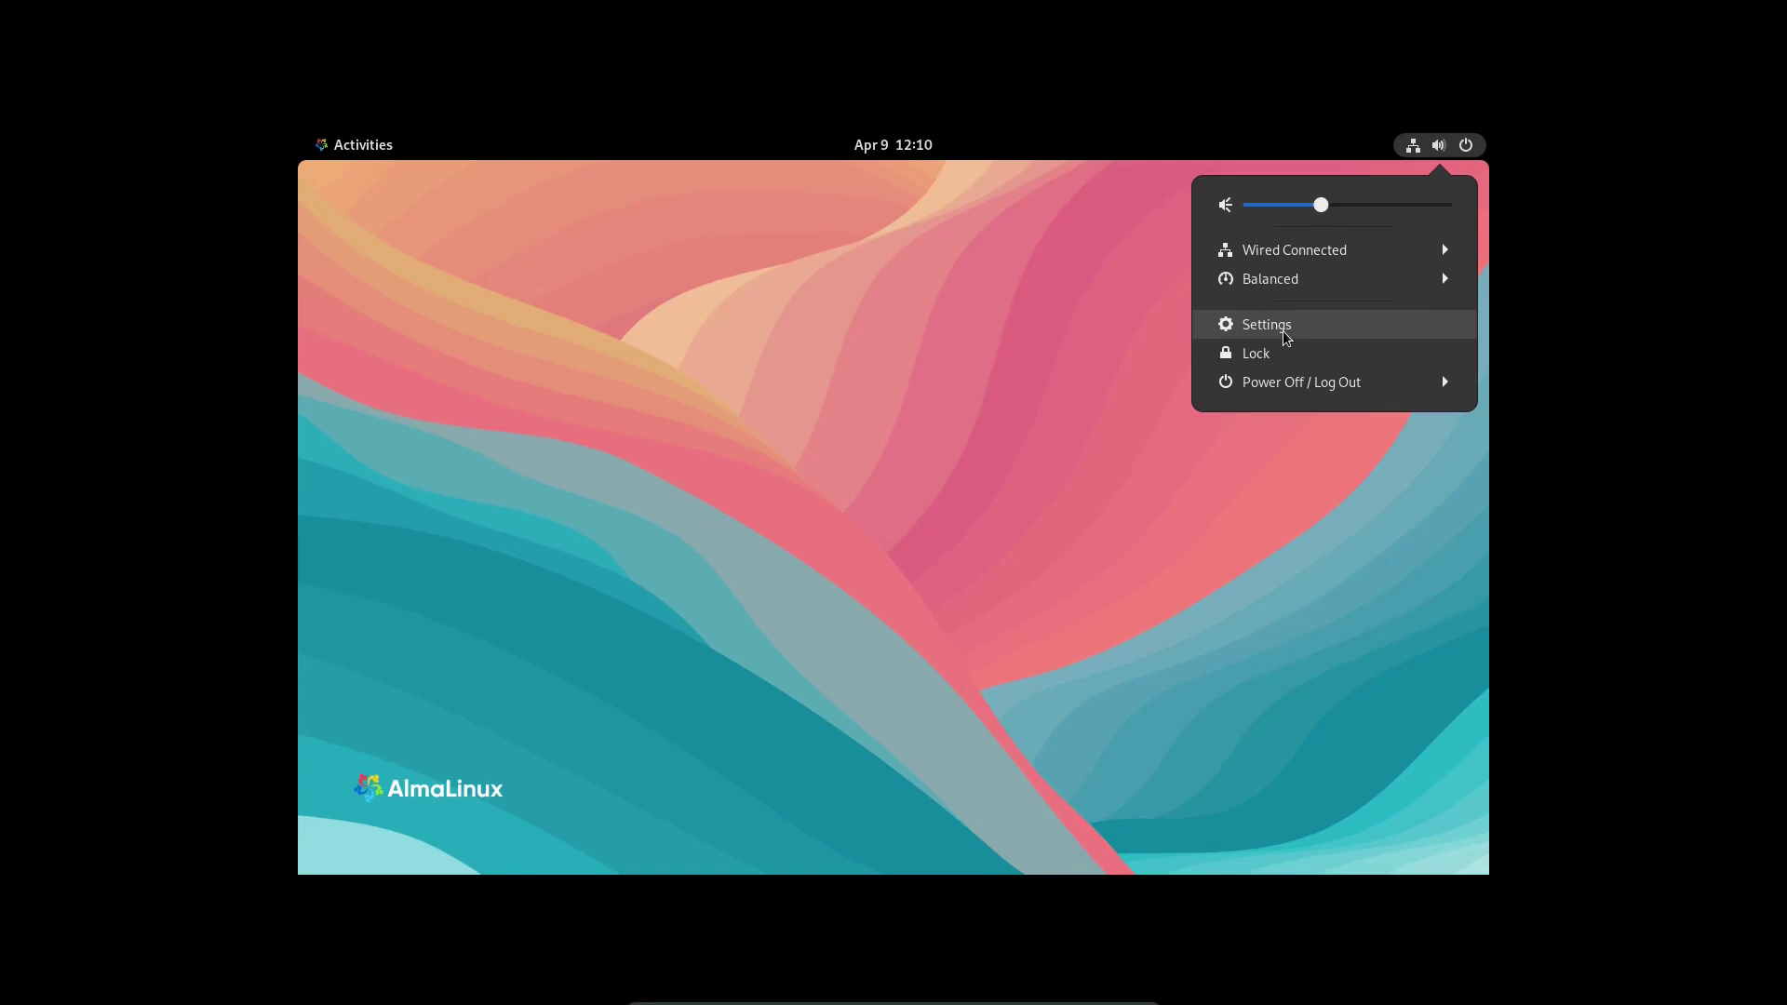
left_click(1285, 337)
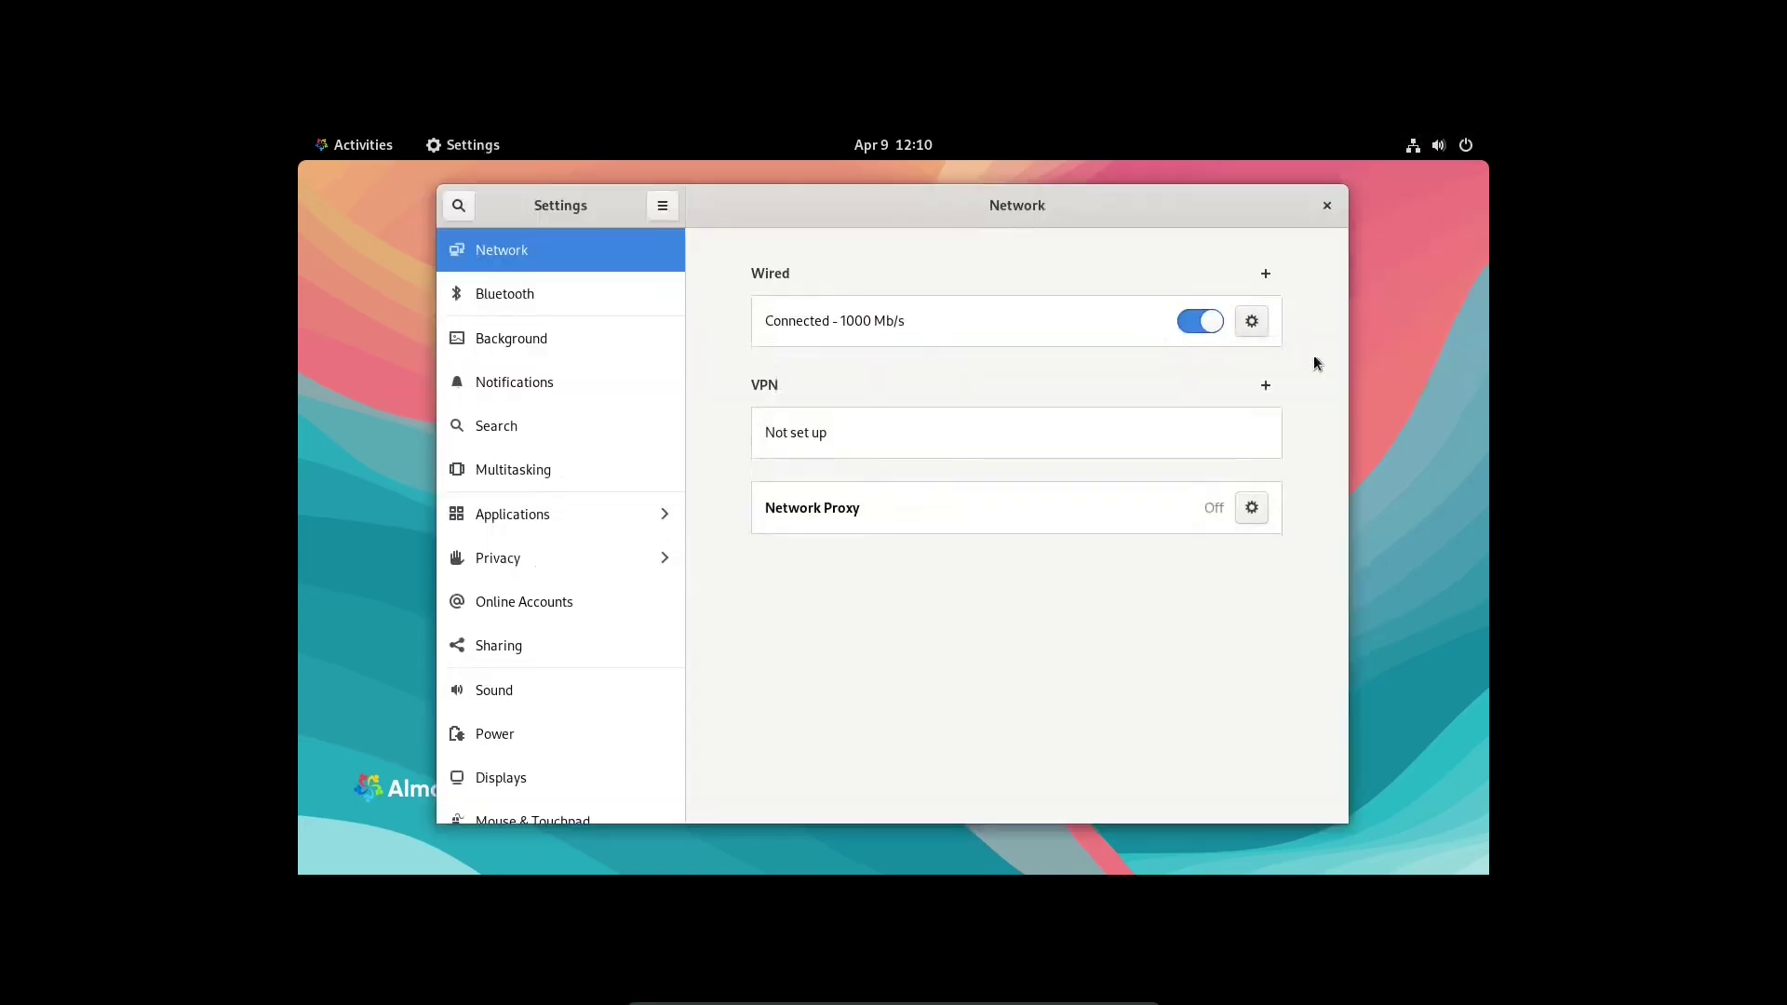
left_click(1327, 205)
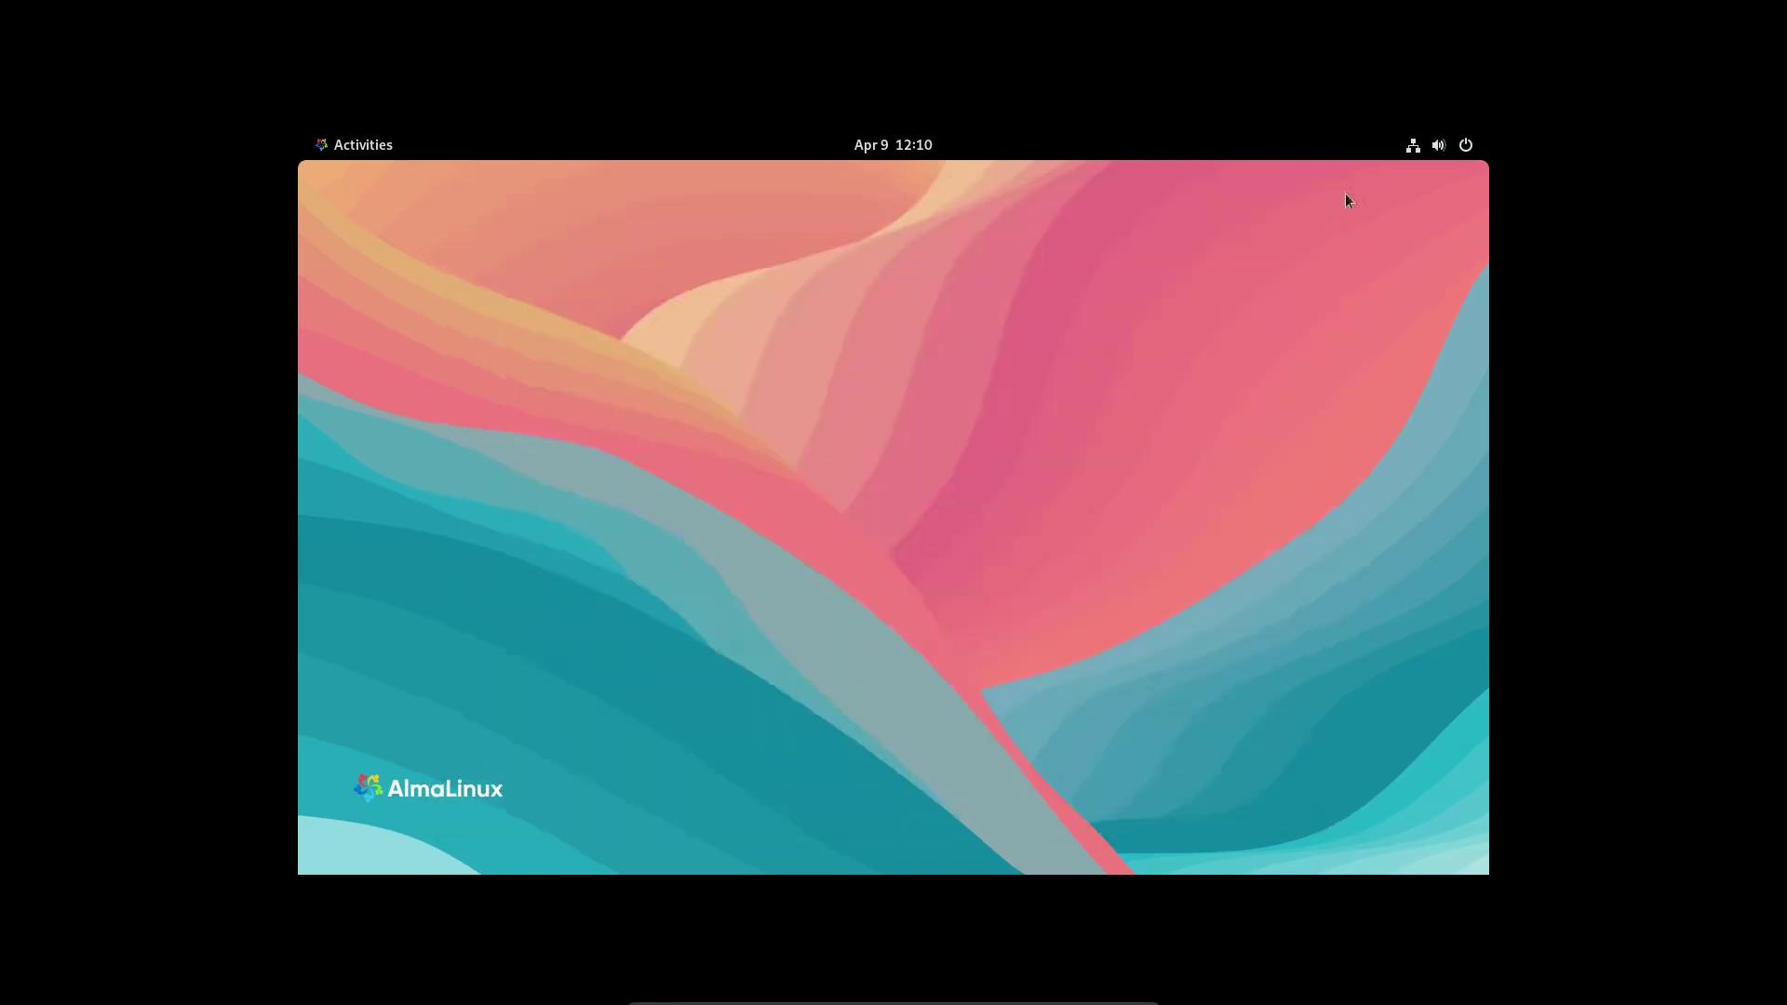
- Expand the Power Off / Log Out choices and dismiss the menu, then launch Firefox from Activities
left_click(1460, 148)
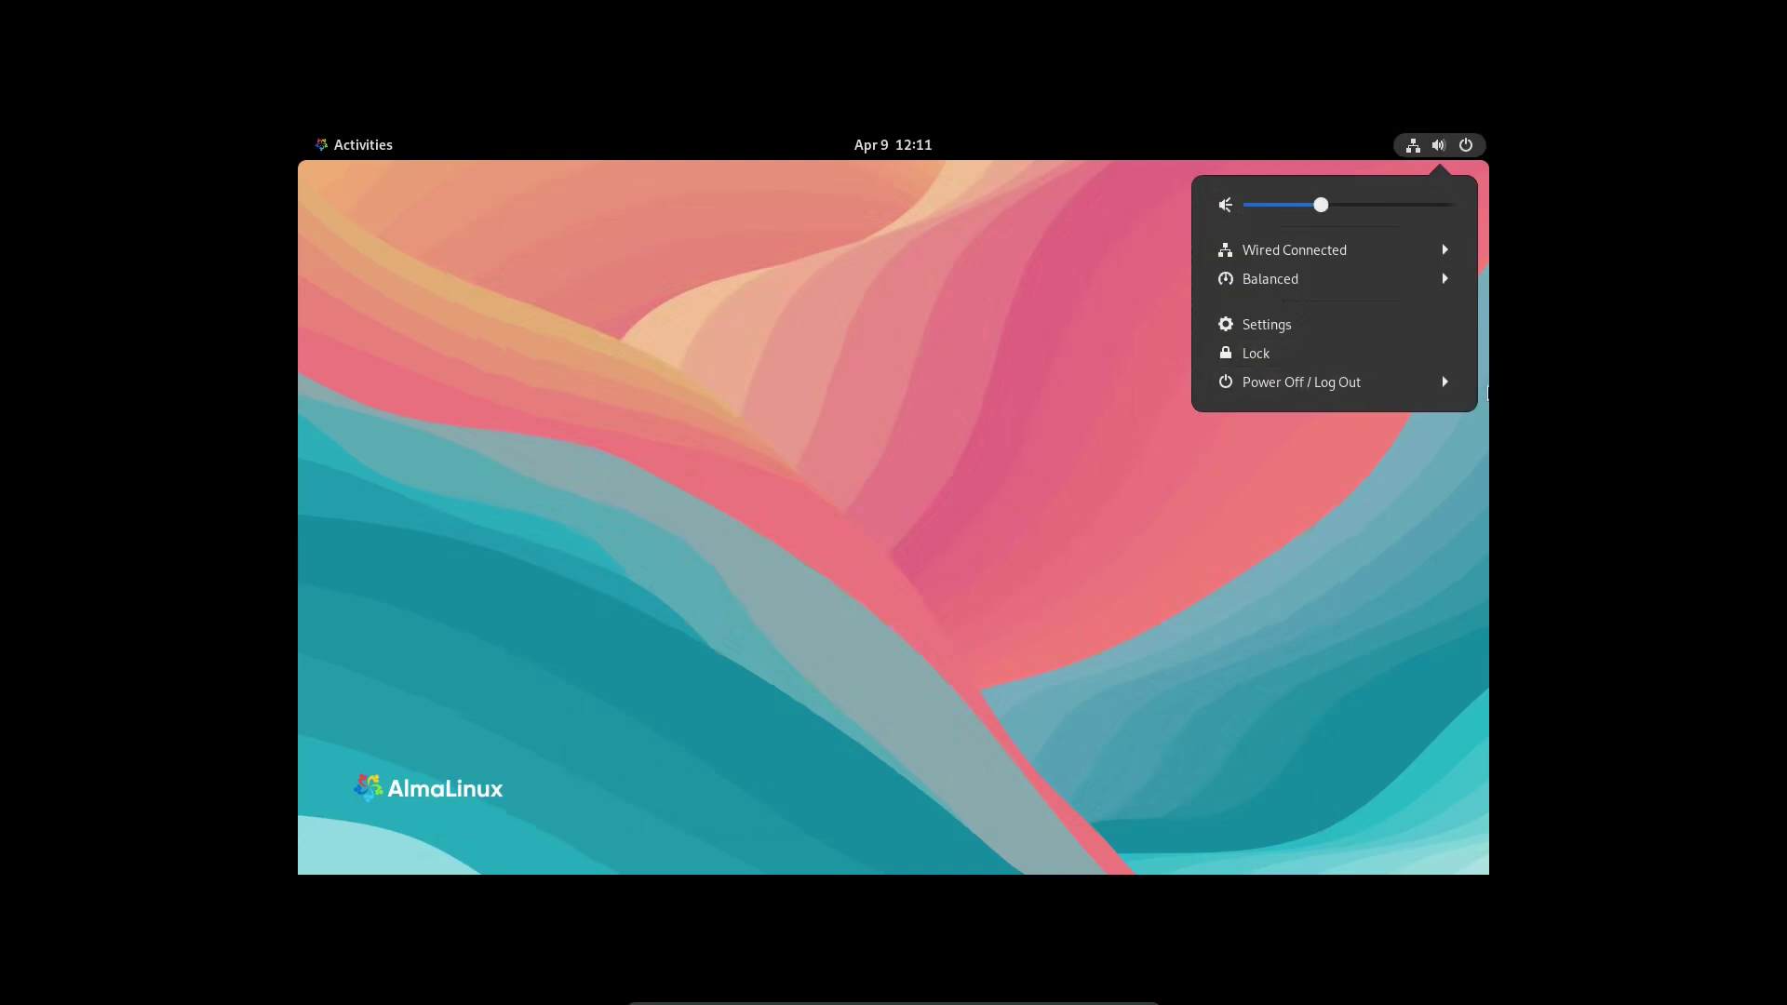
left_click(1340, 389)
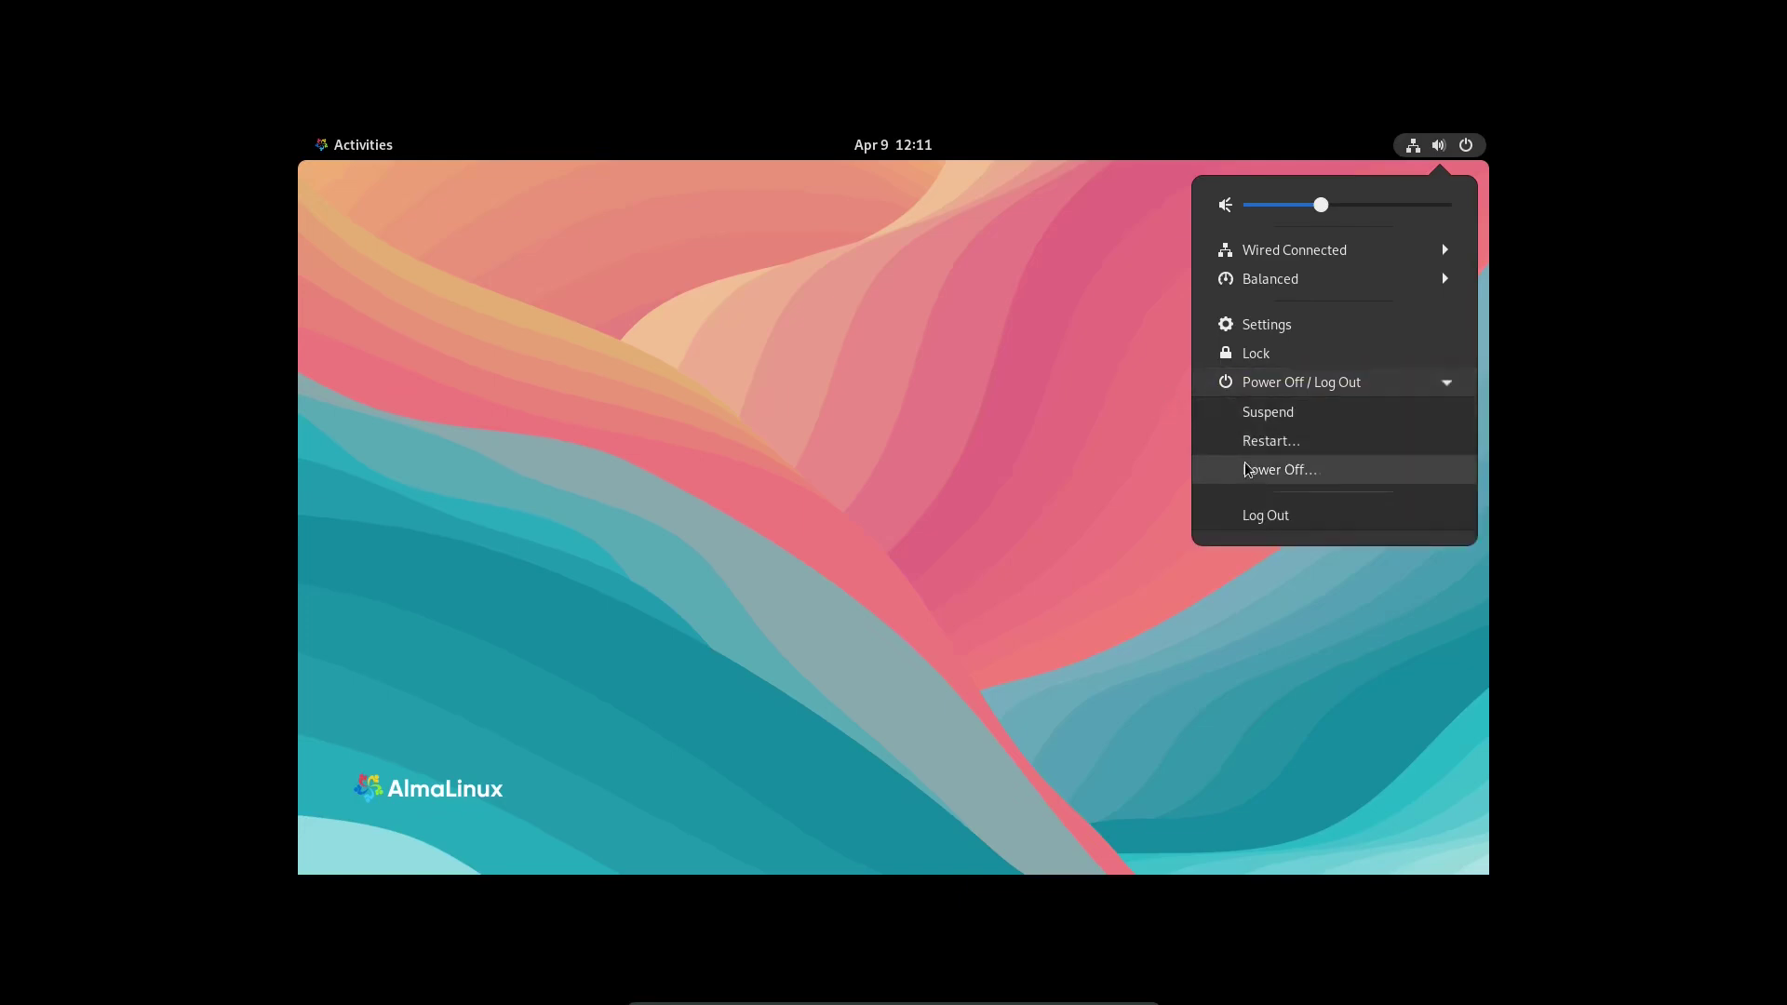
left_click(942, 315)
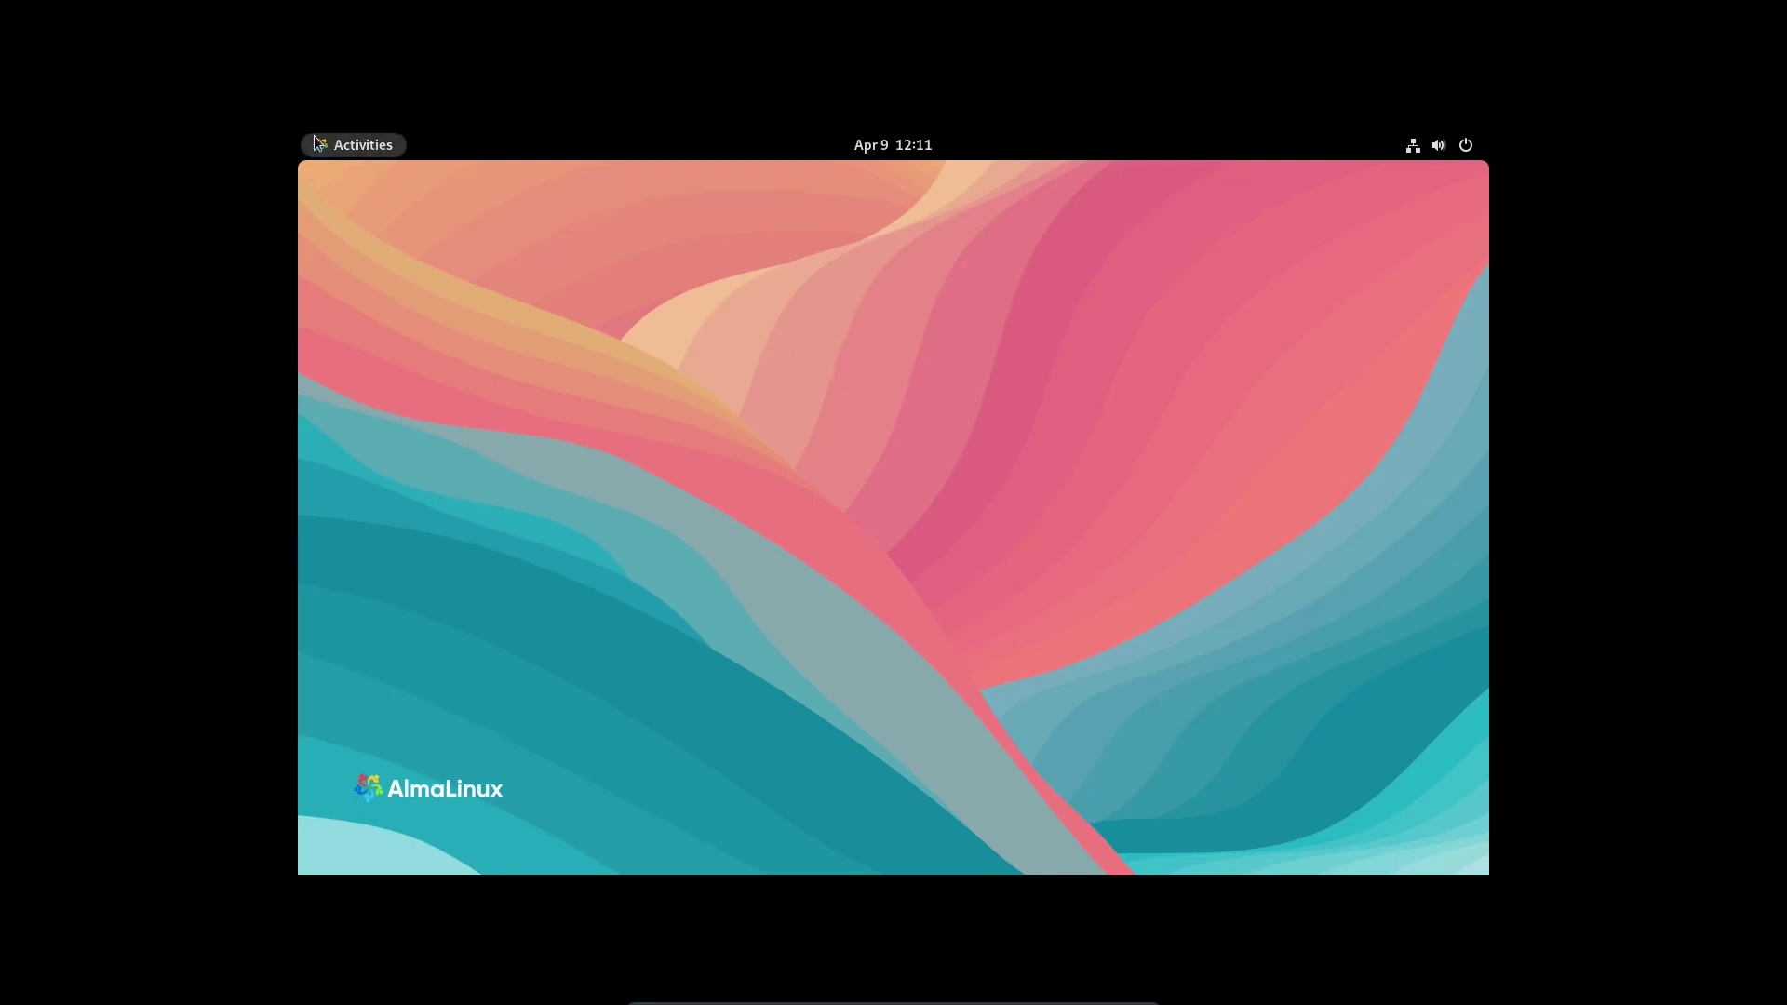
left_click(356, 149)
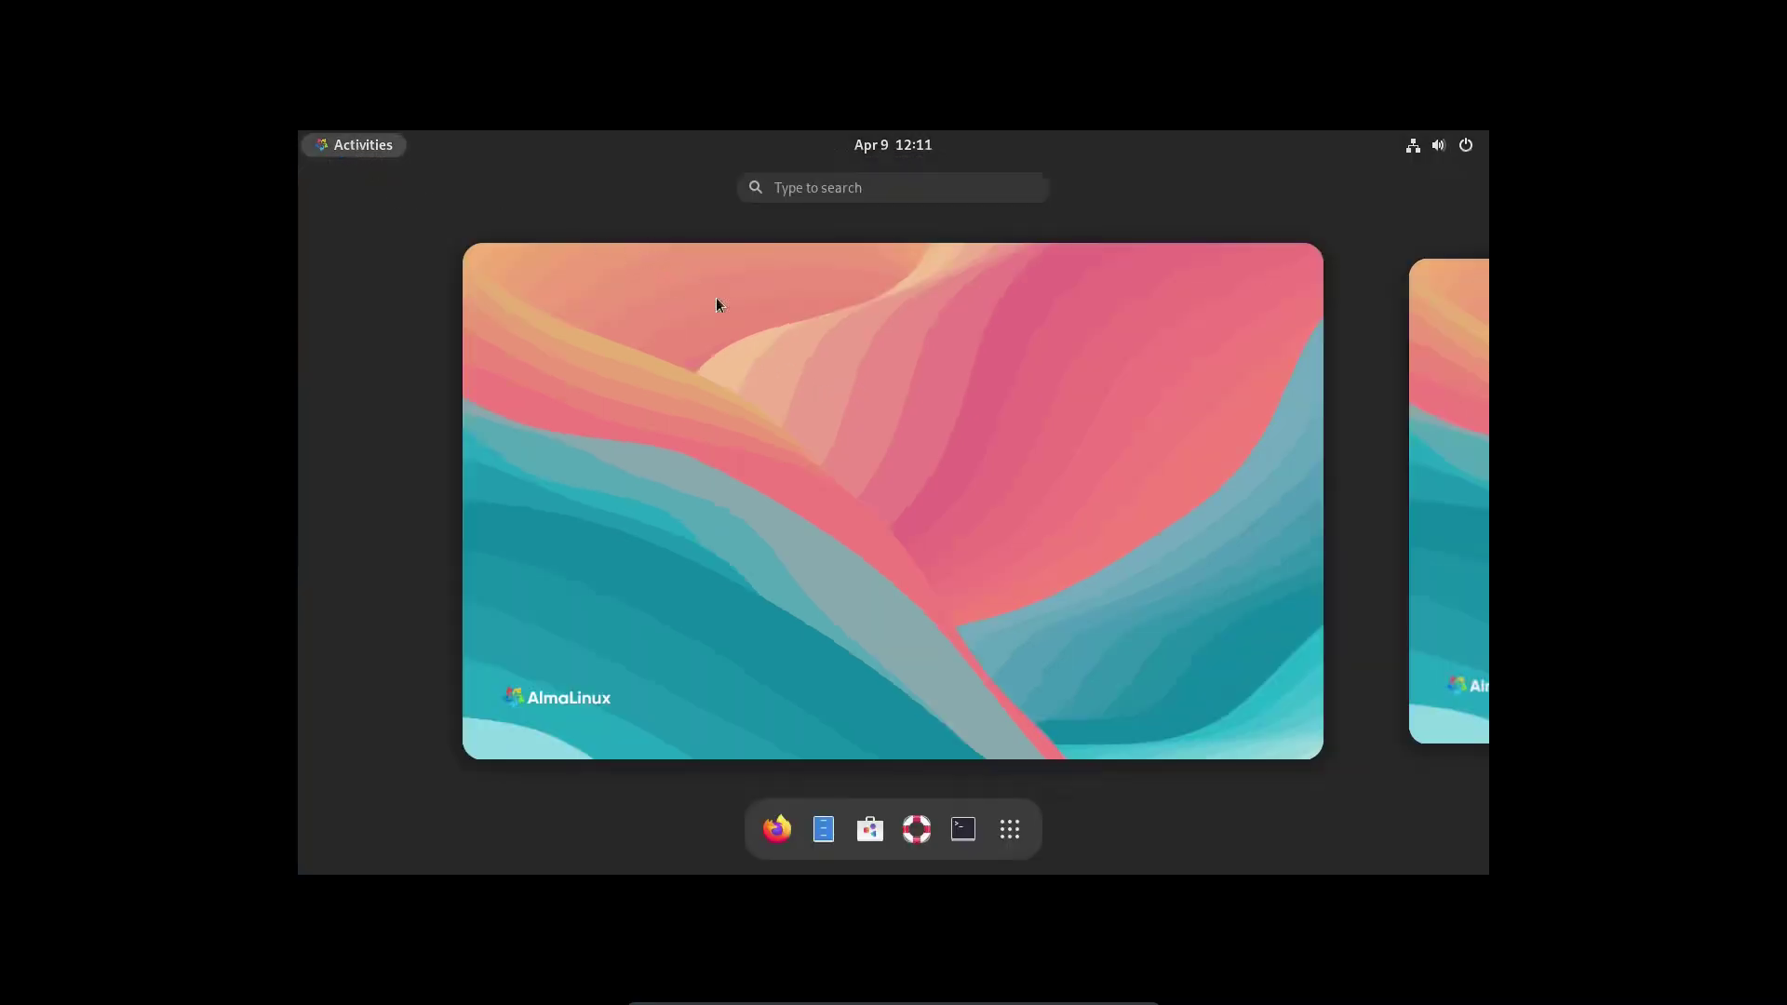
left_click(771, 831)
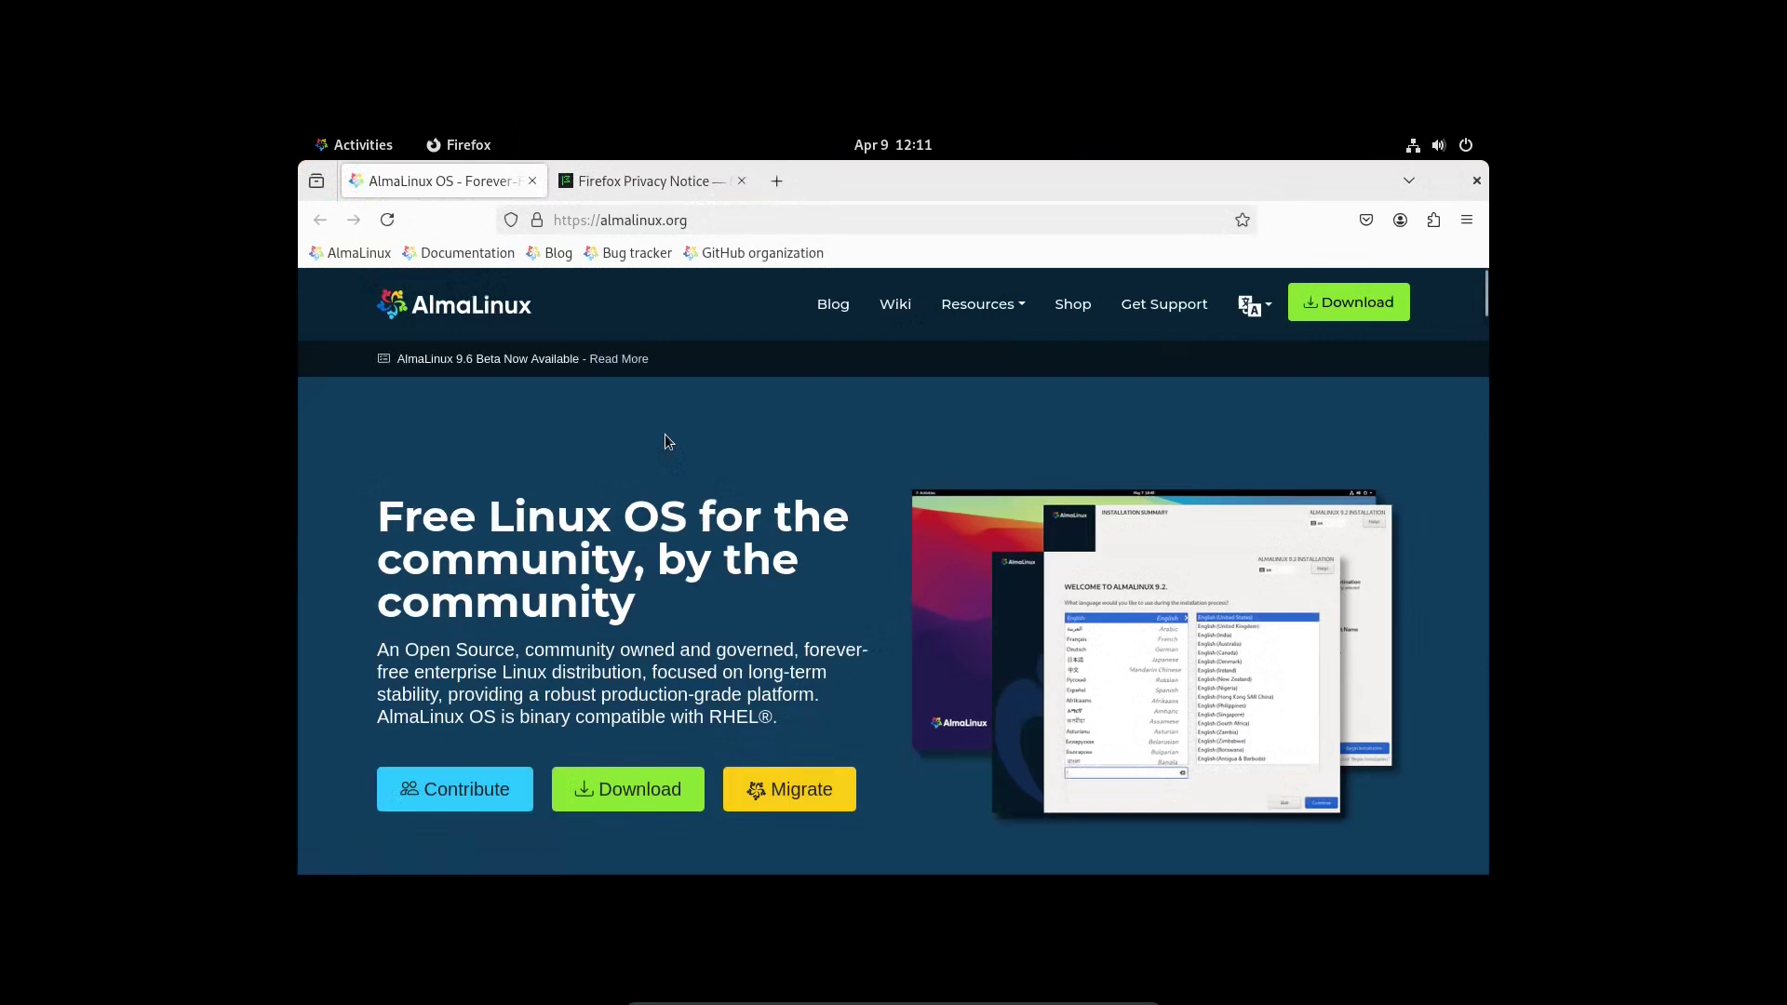
- Show Firefox's top-bar app menu with New Window, New Private Window and Quit
left_click(466, 143)
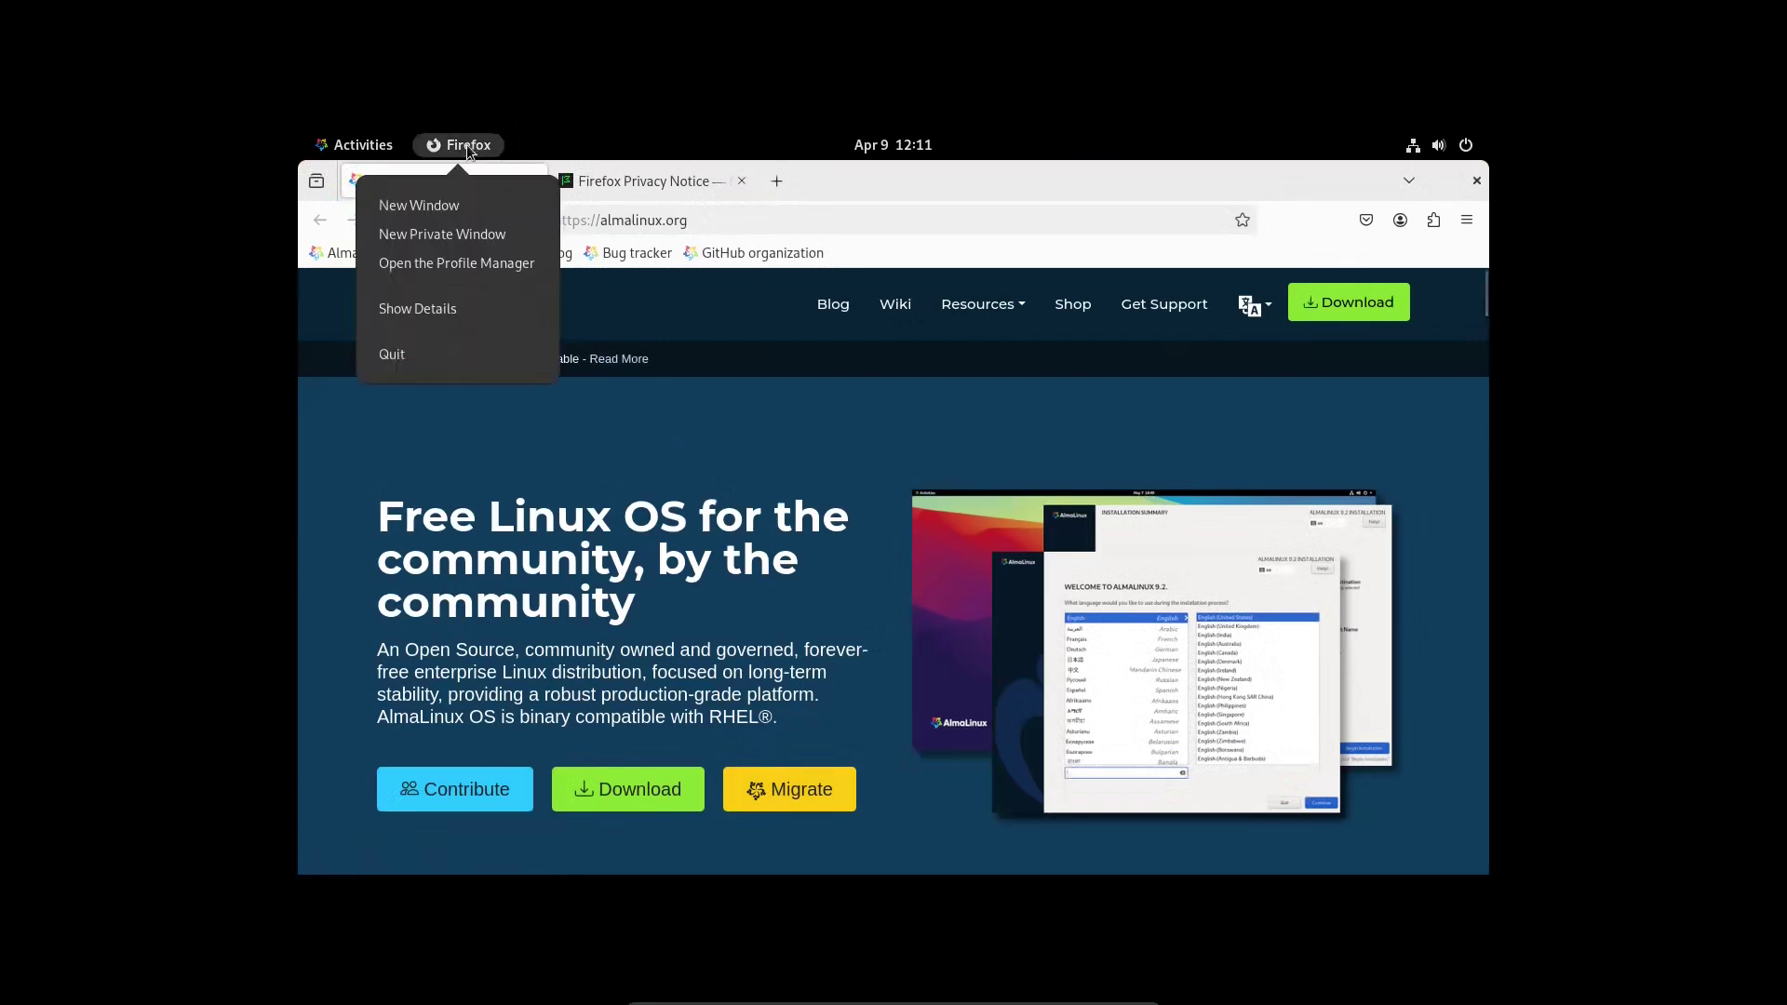
left_click(394, 316)
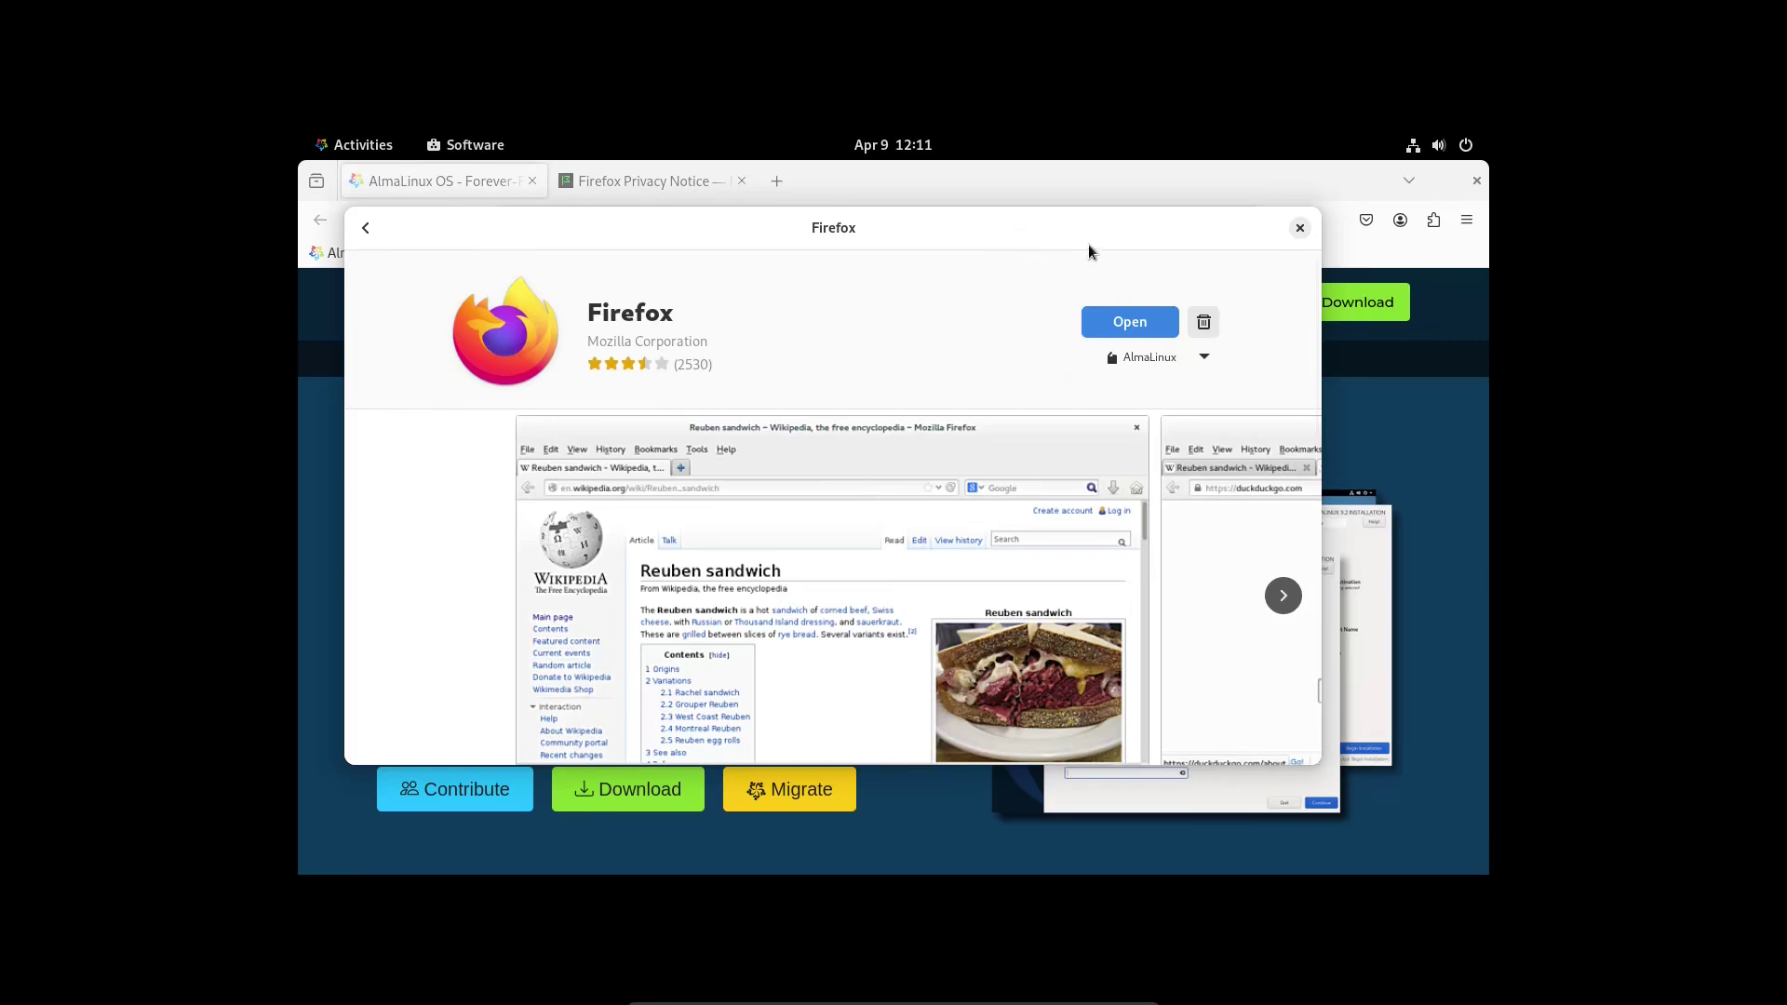
left_click(1299, 228)
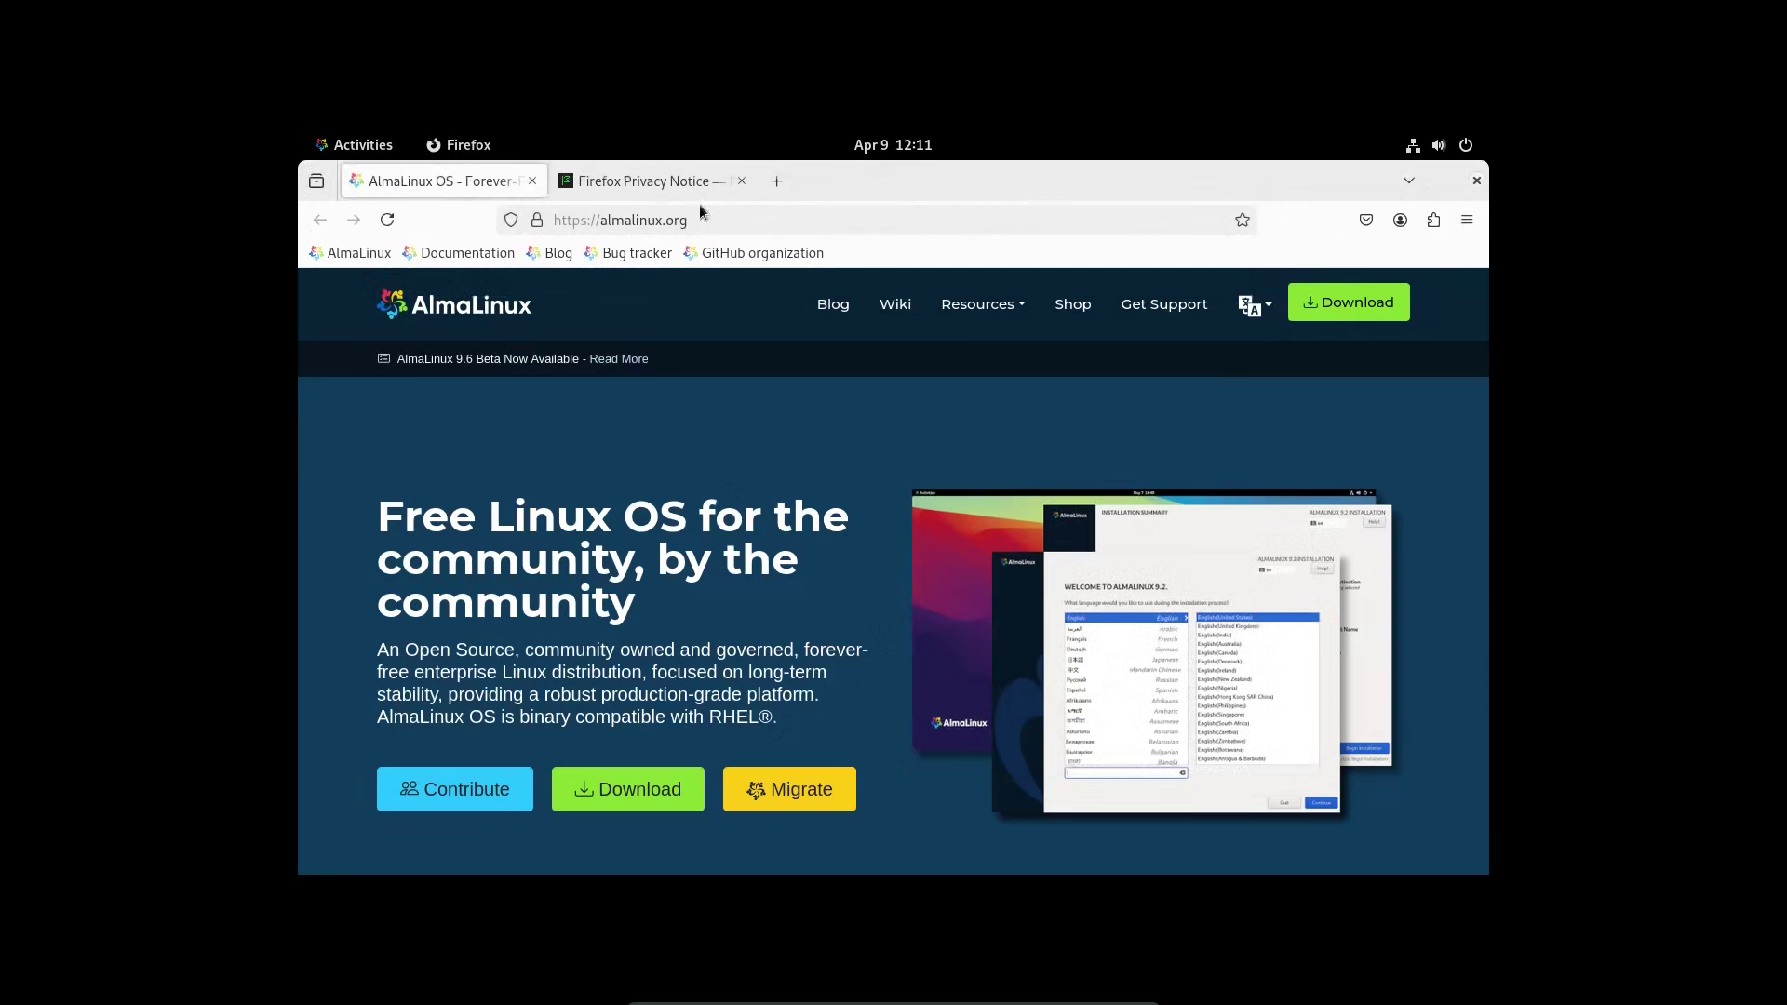
left_click(316, 183)
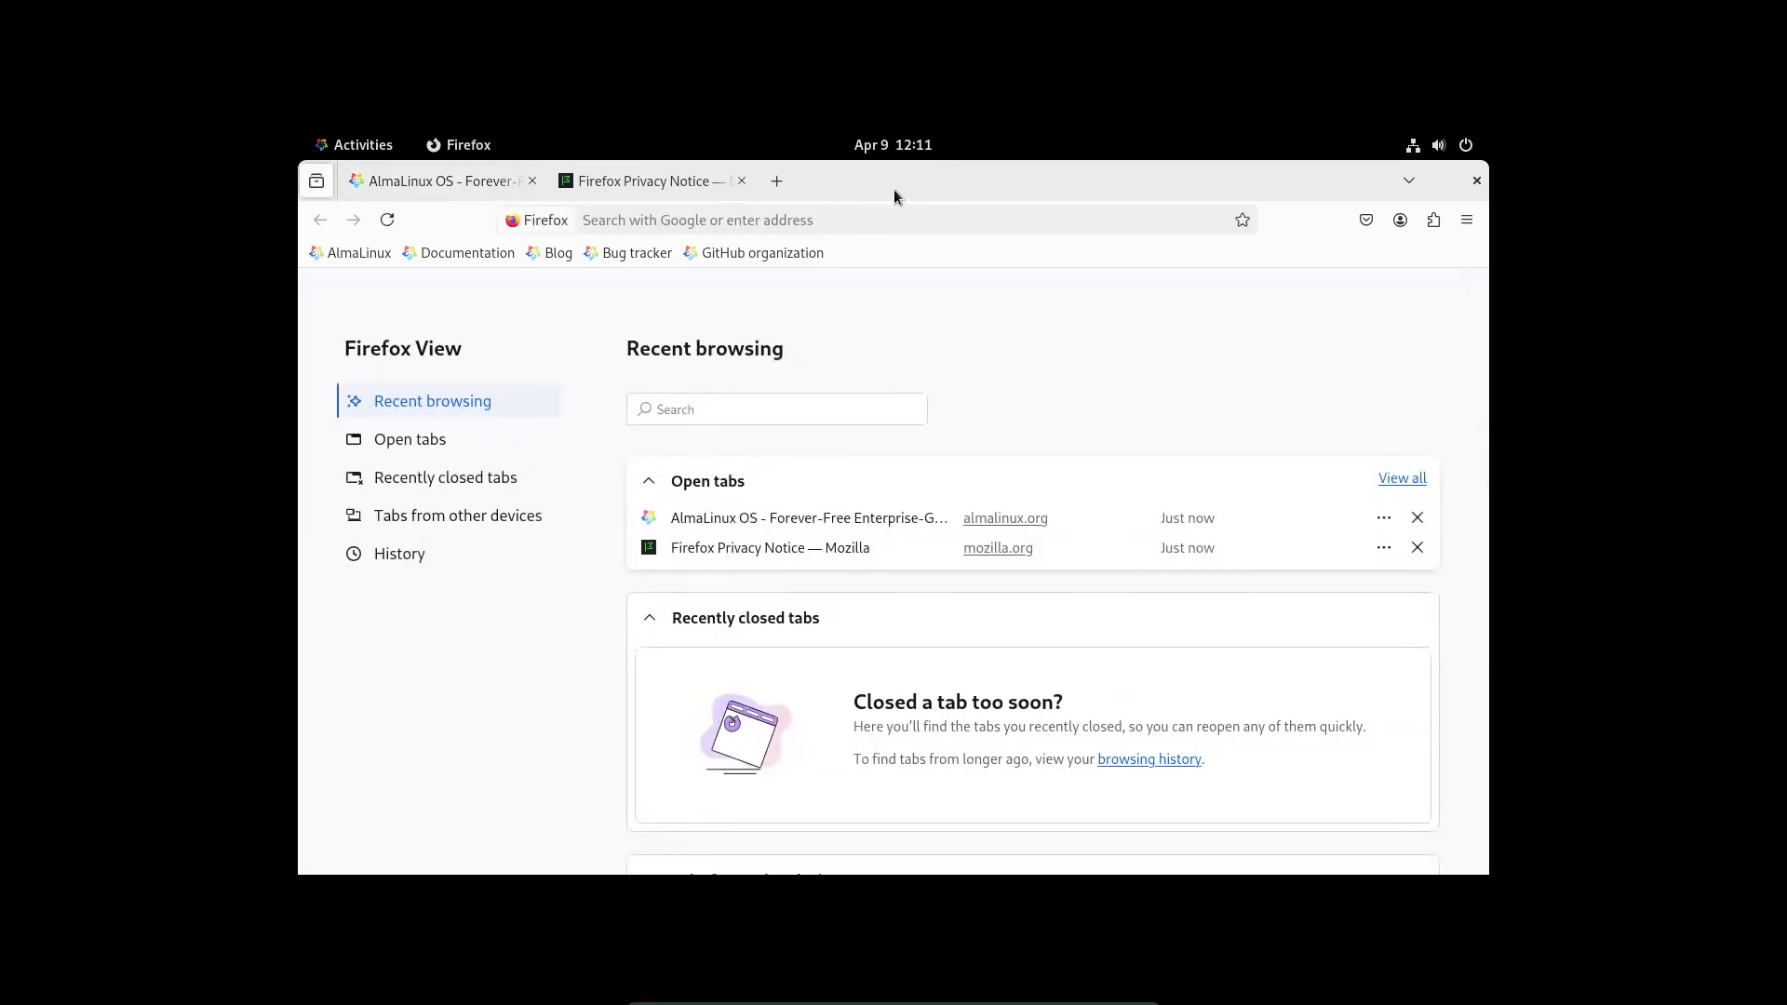
- Open a new tab, check the version (128.9.0esr) under Help > About Firefox, then close Firefox
left_click(776, 181)
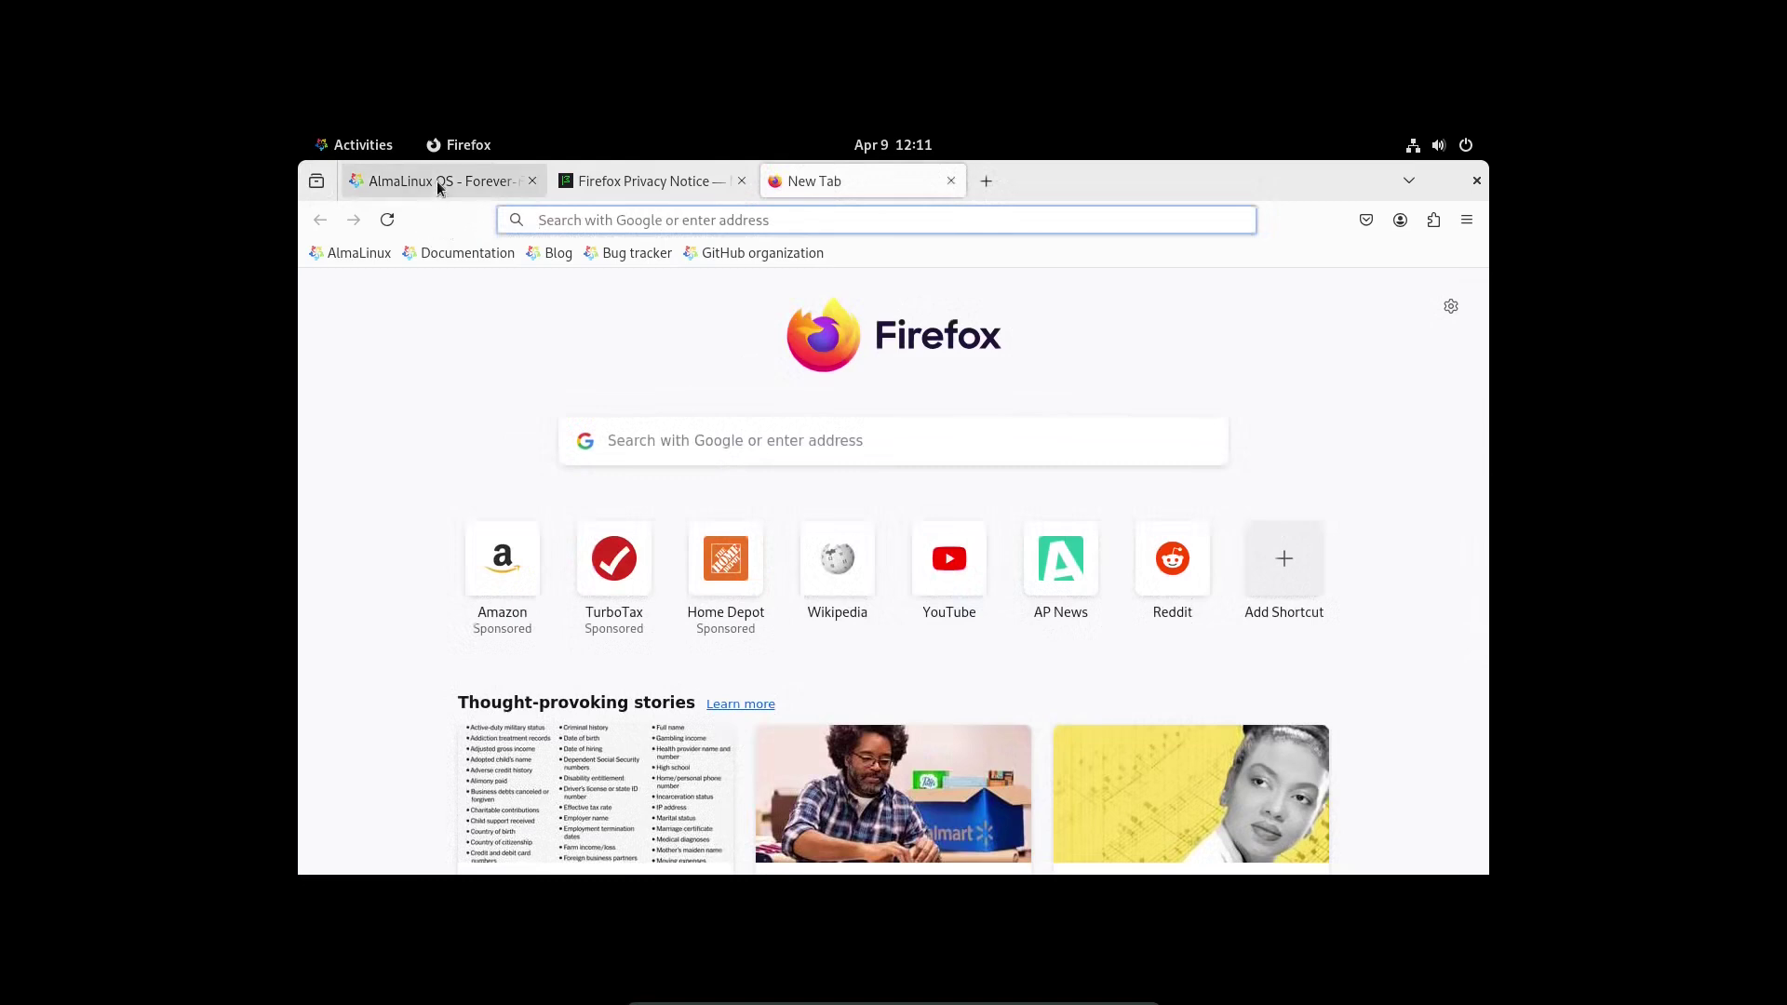
left_click(1466, 221)
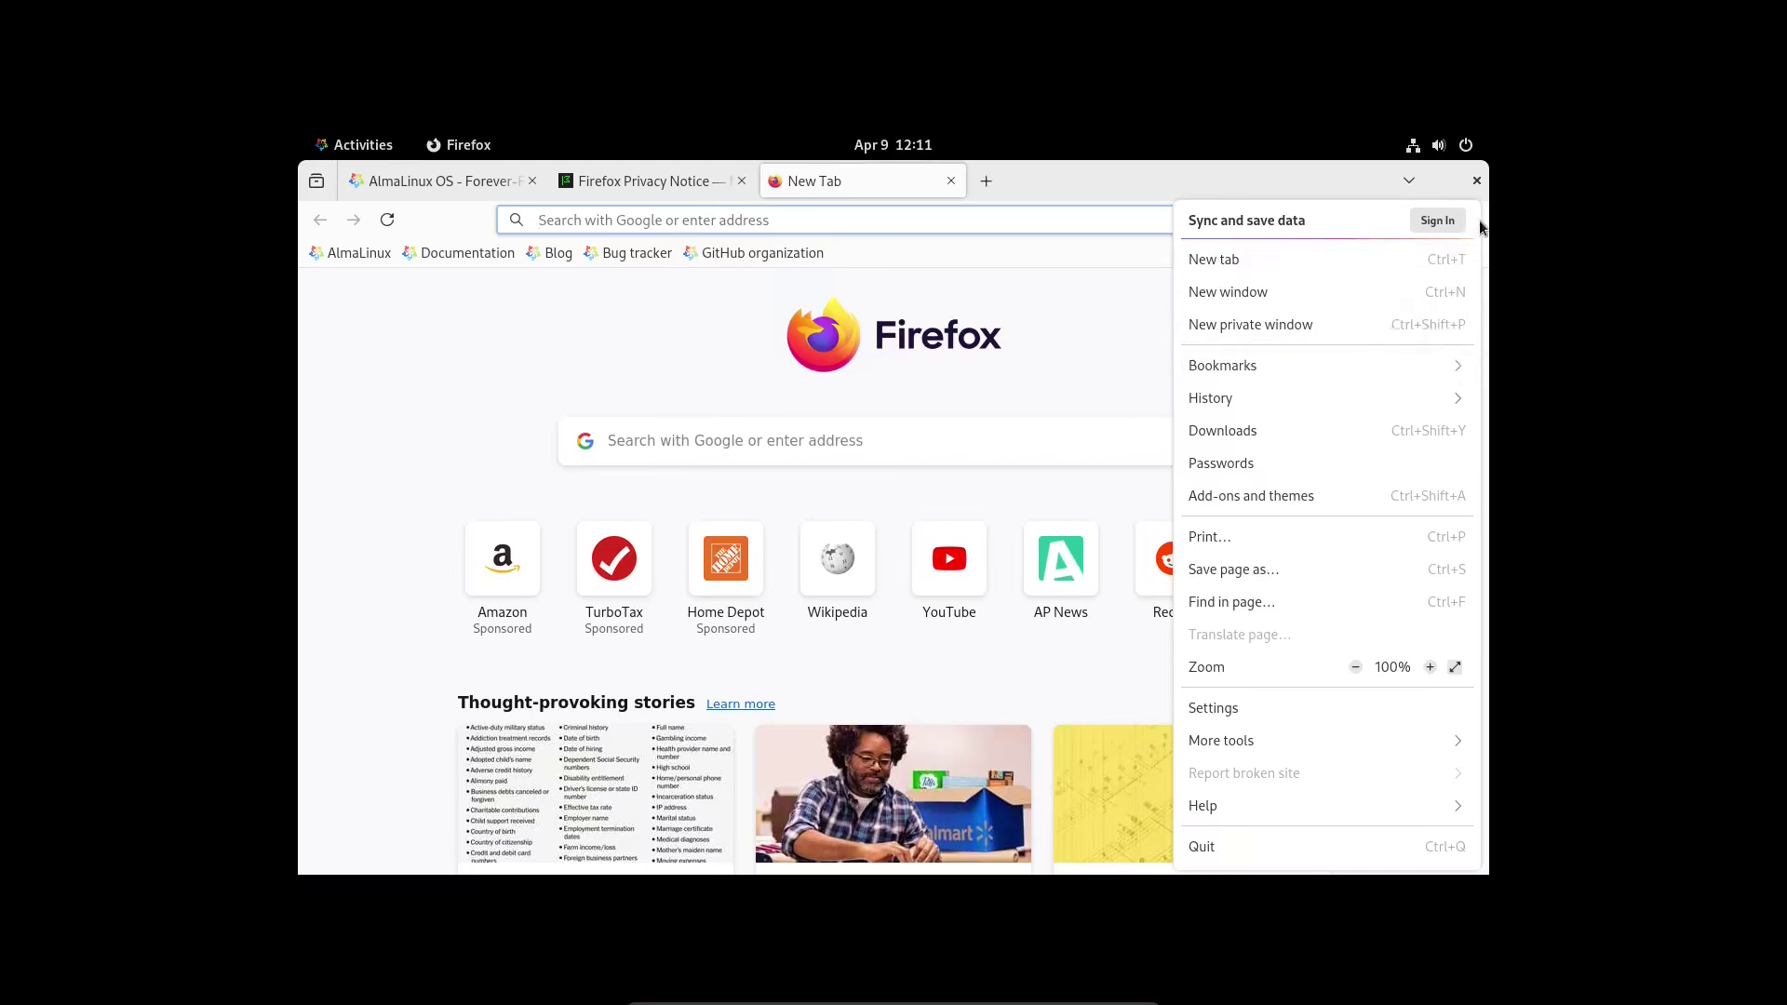
left_click(1250, 808)
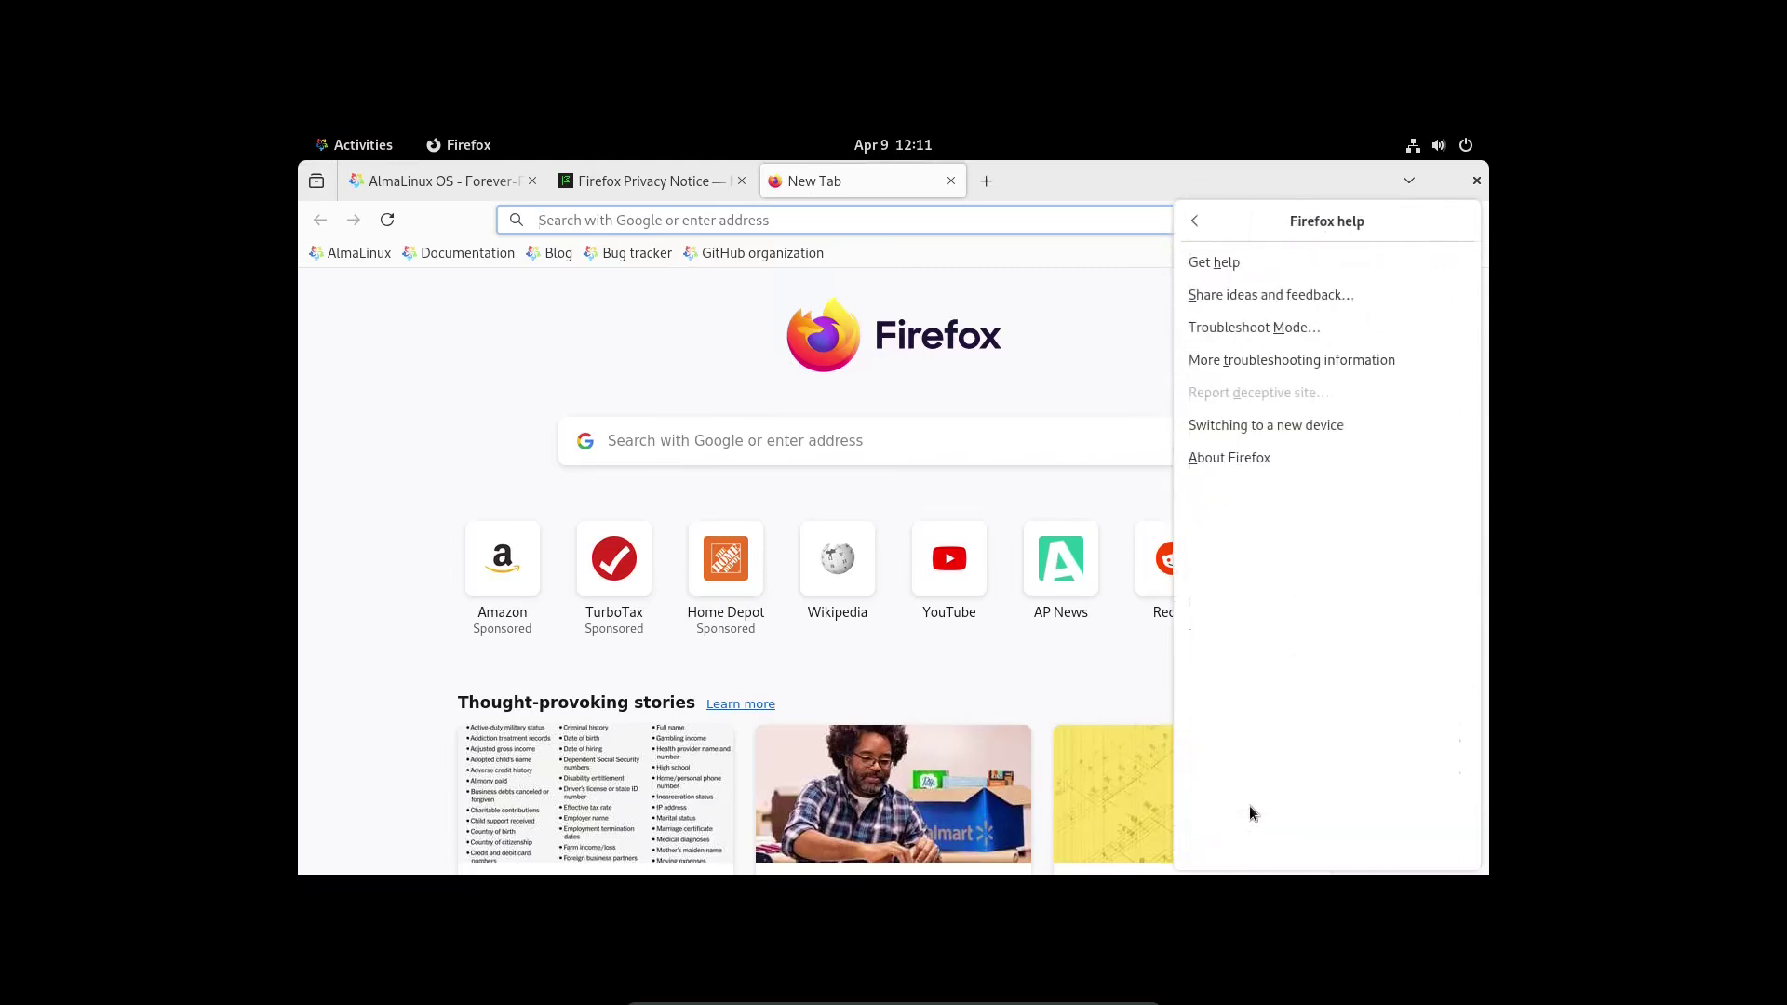
left_click(1237, 456)
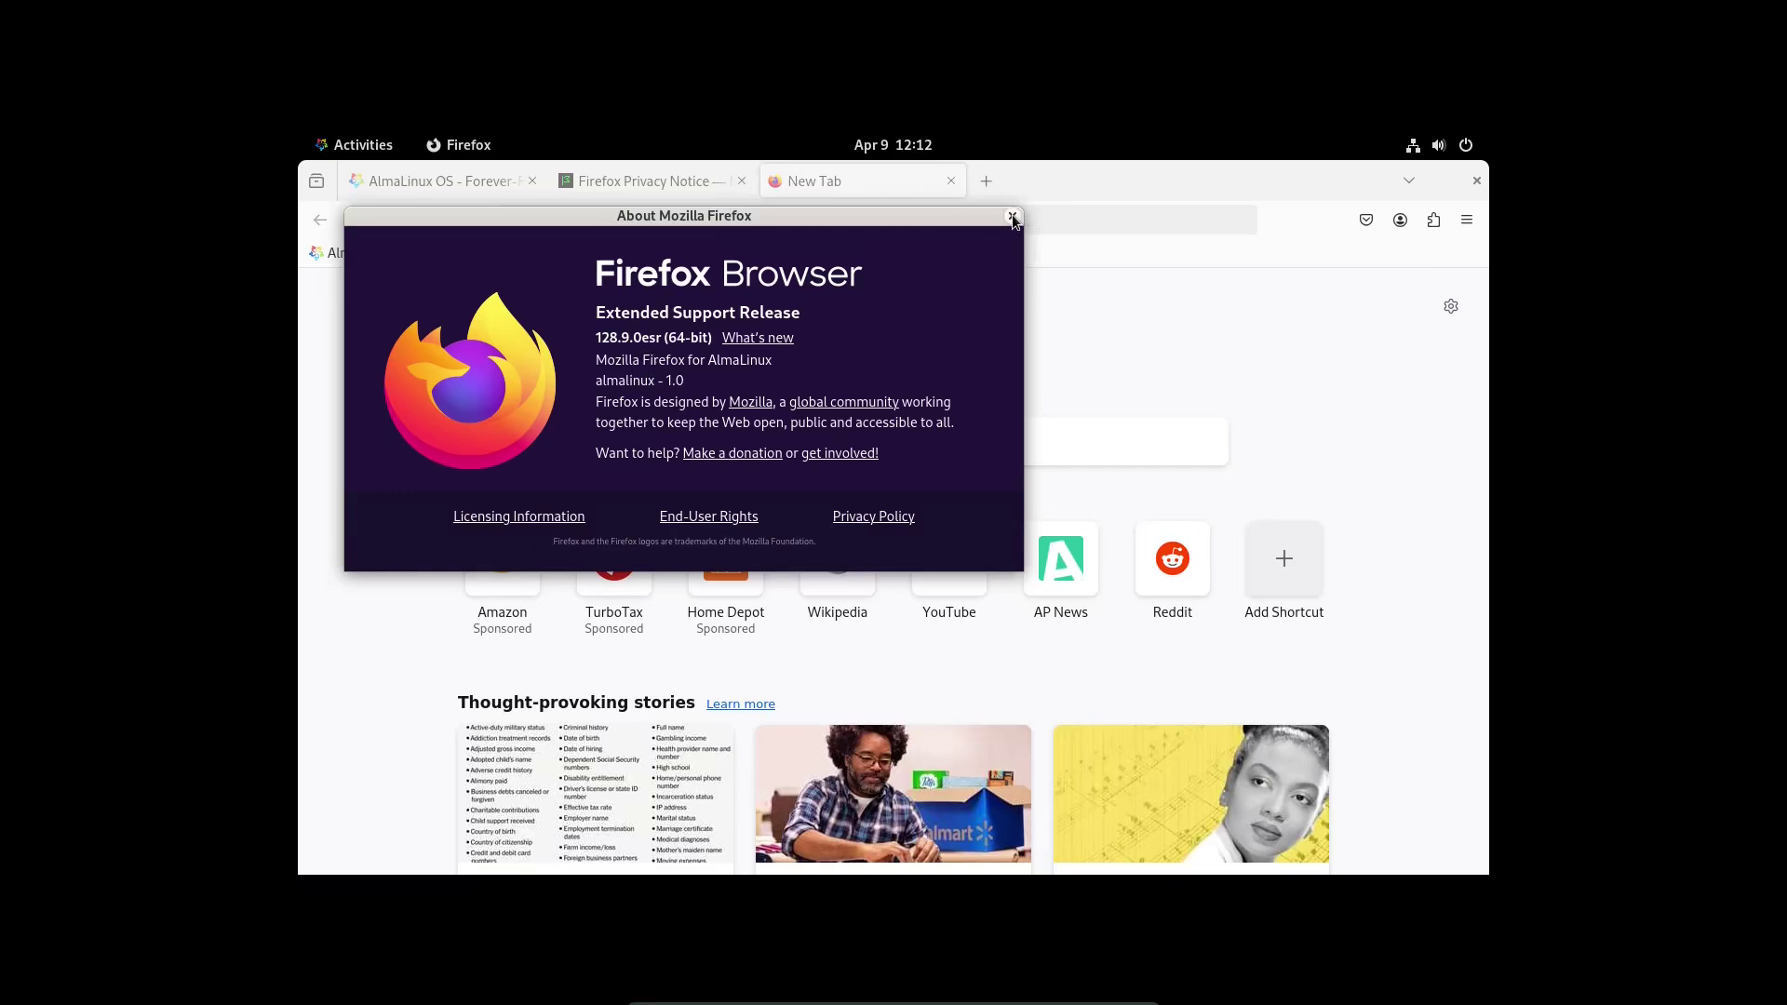
left_click(1012, 215)
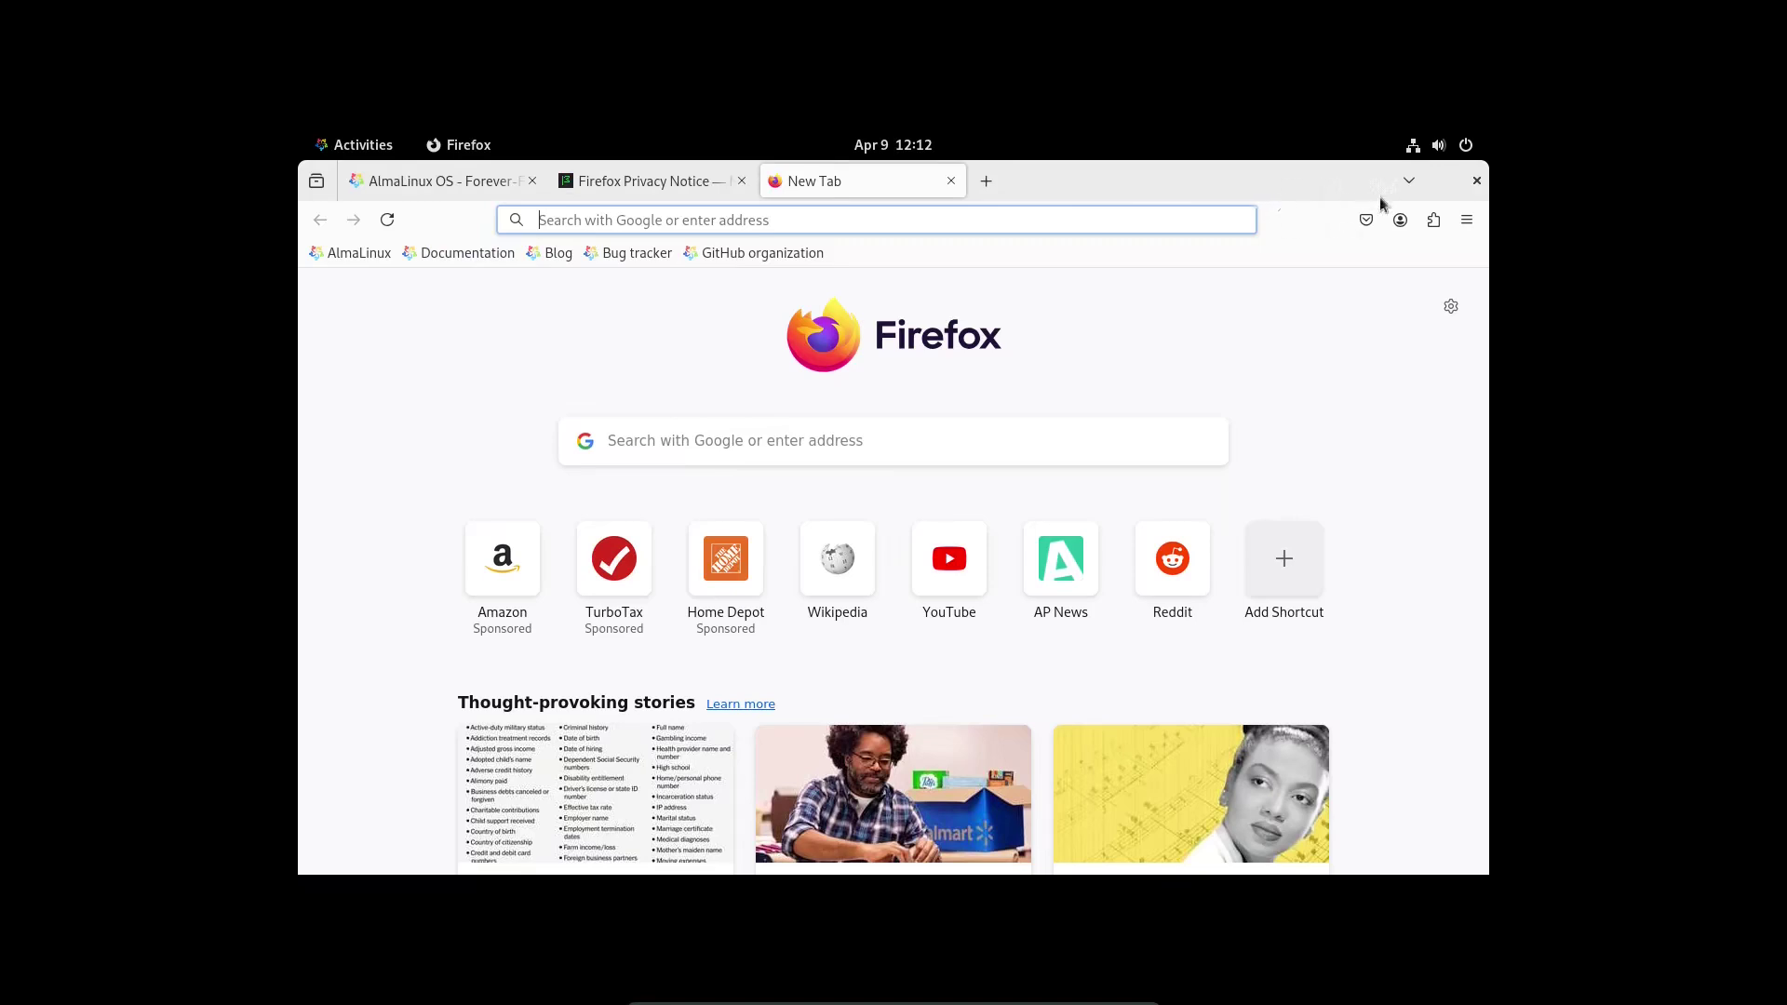
left_click(1477, 181)
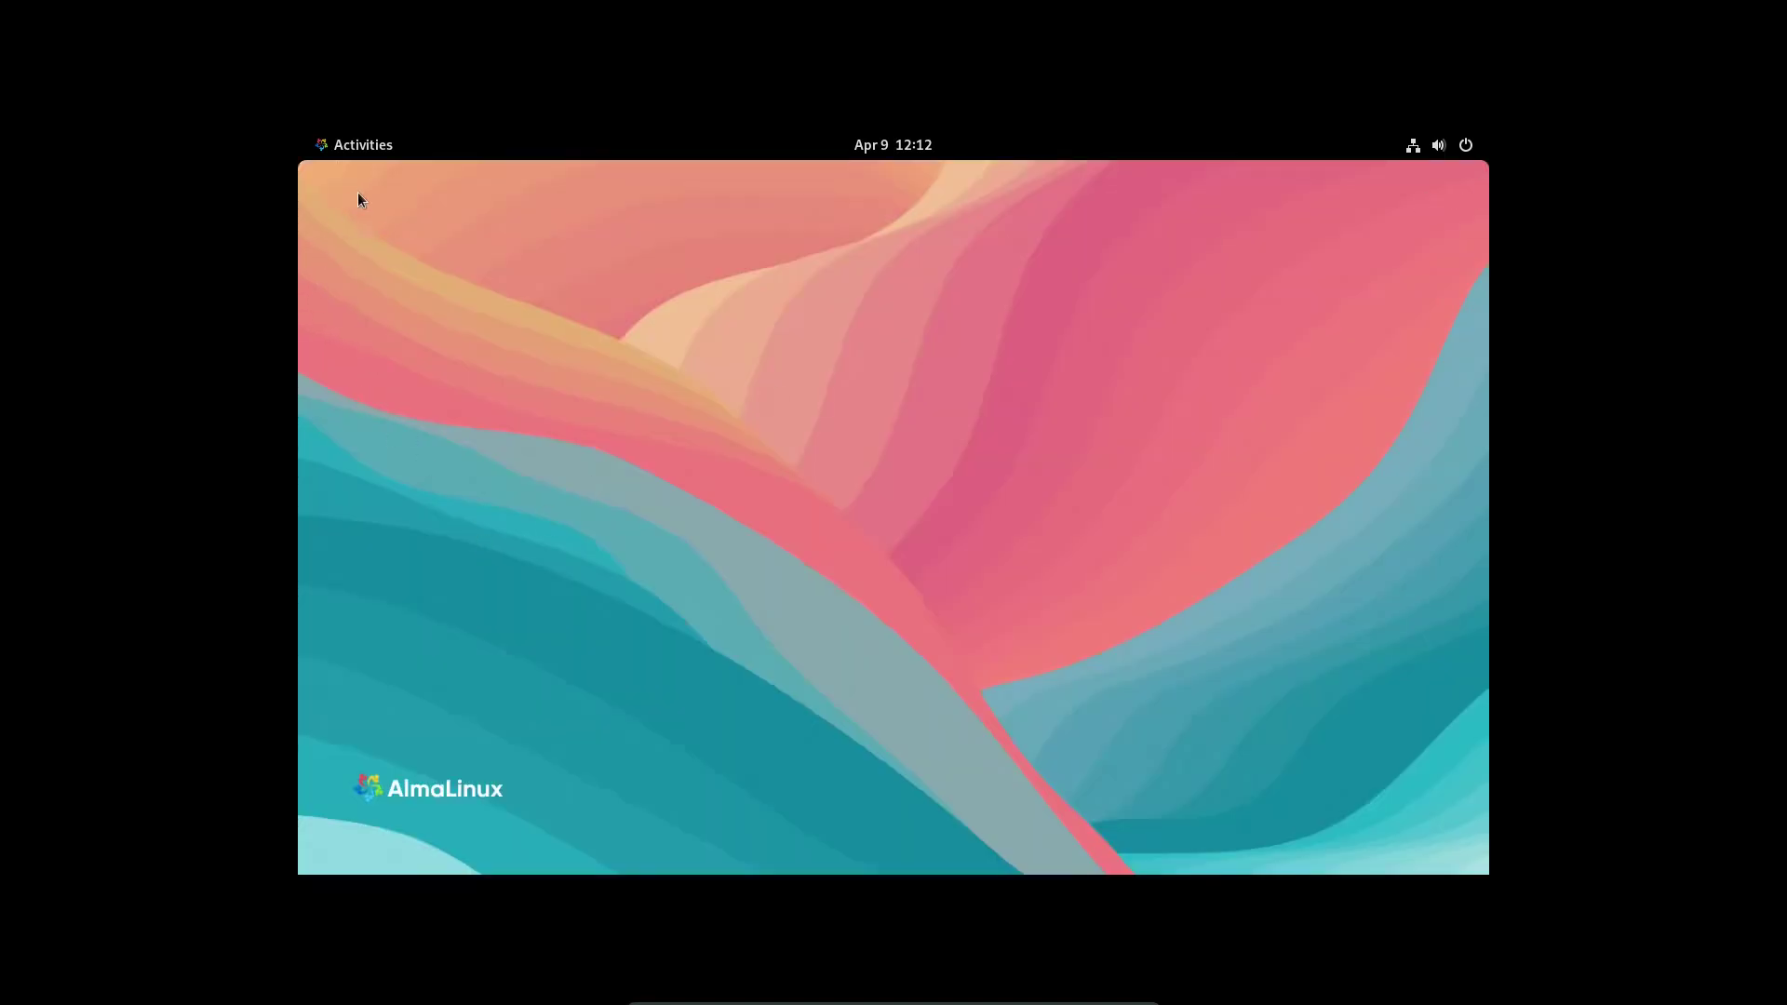
- Launch Files from the dash, view its About dialog (Files 40.2), then close the window
left_click(385, 149)
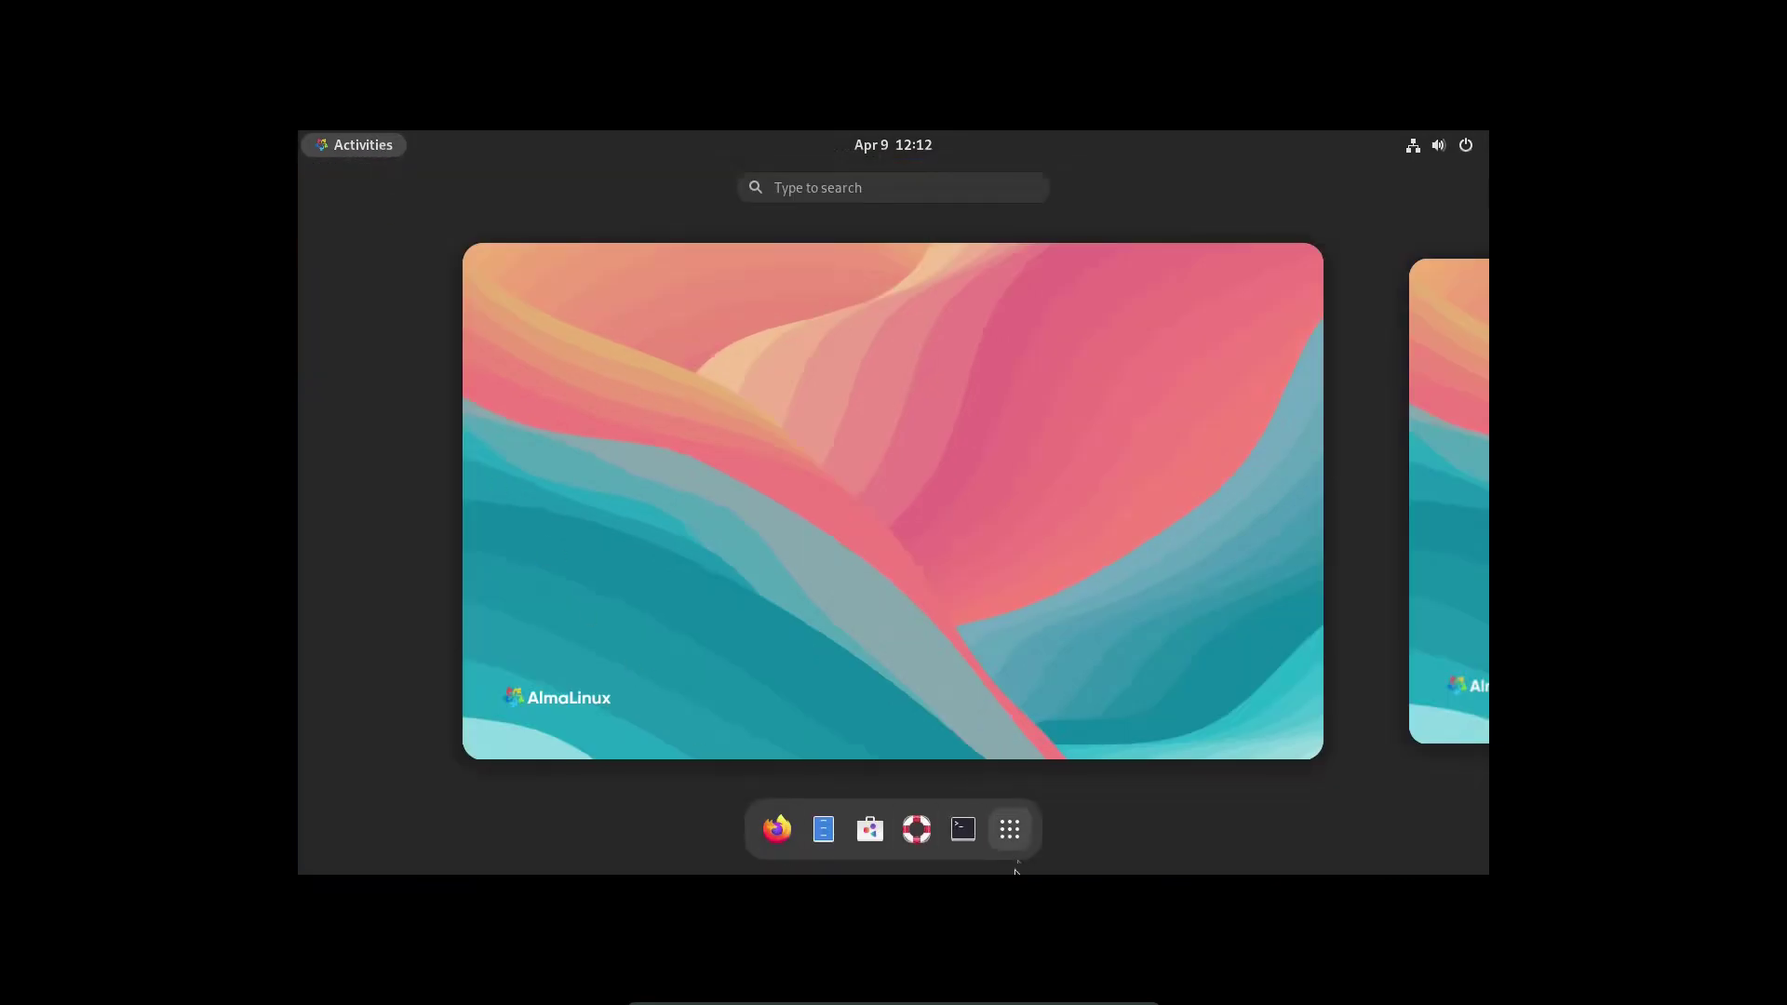
left_click(823, 828)
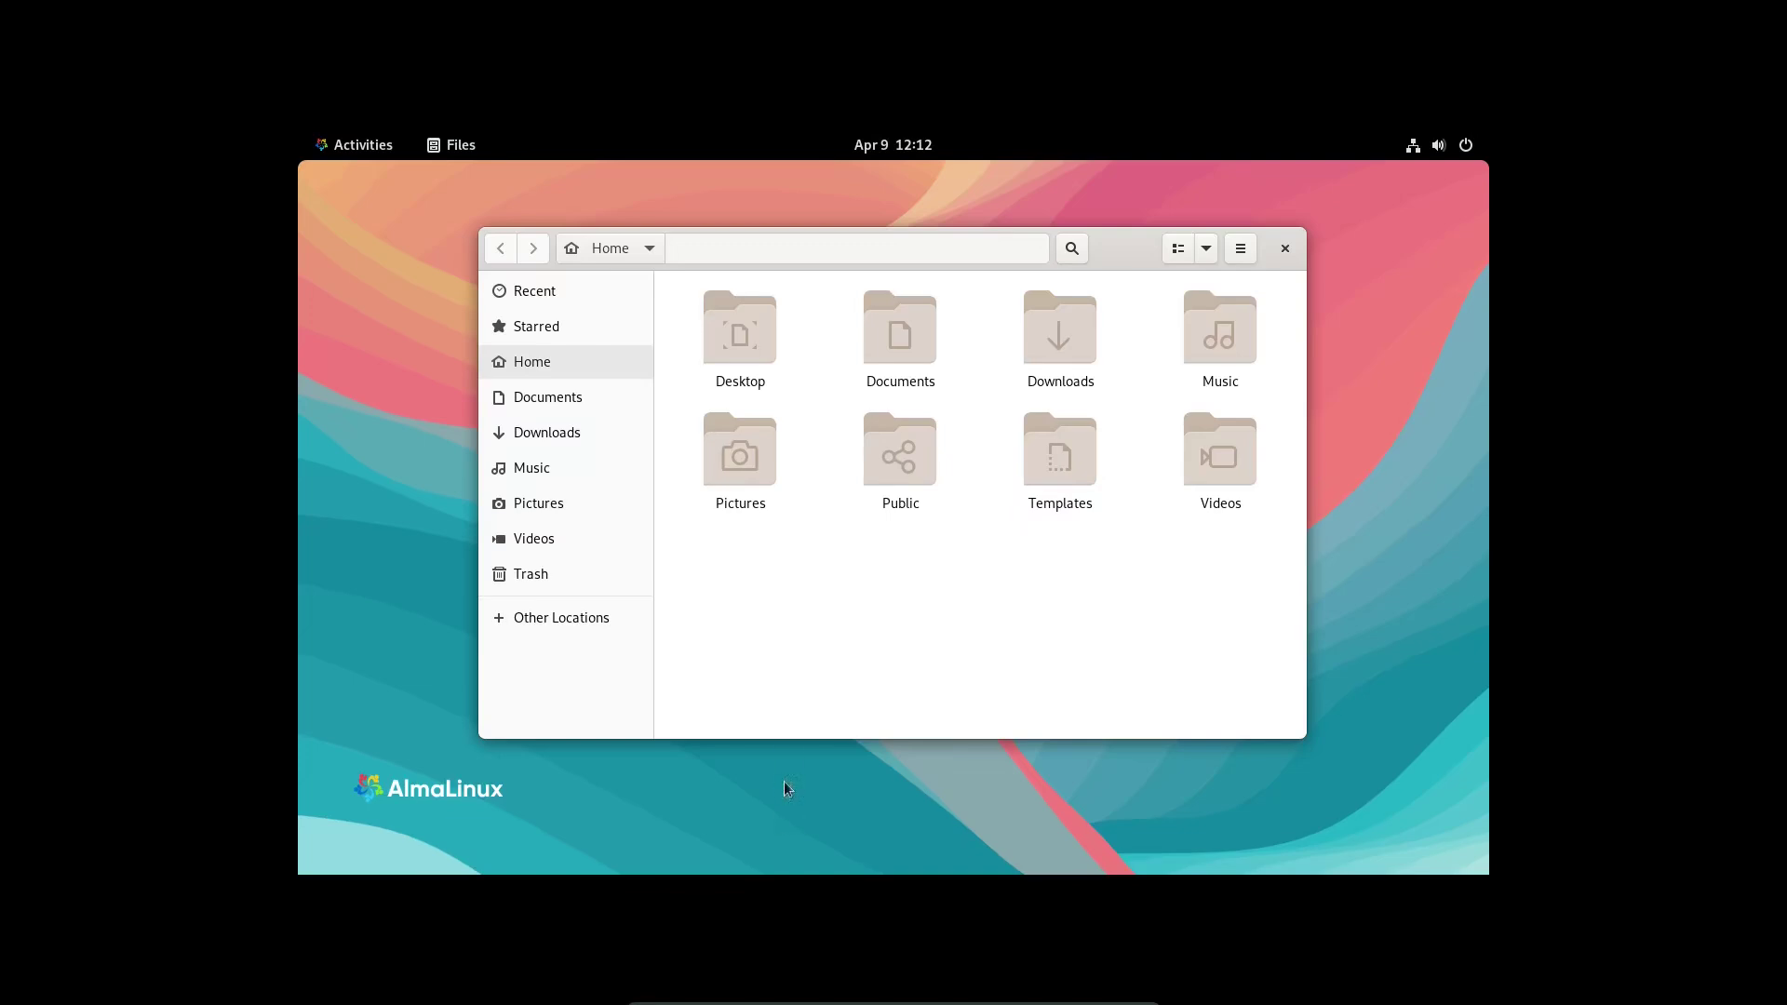
left_click(1244, 249)
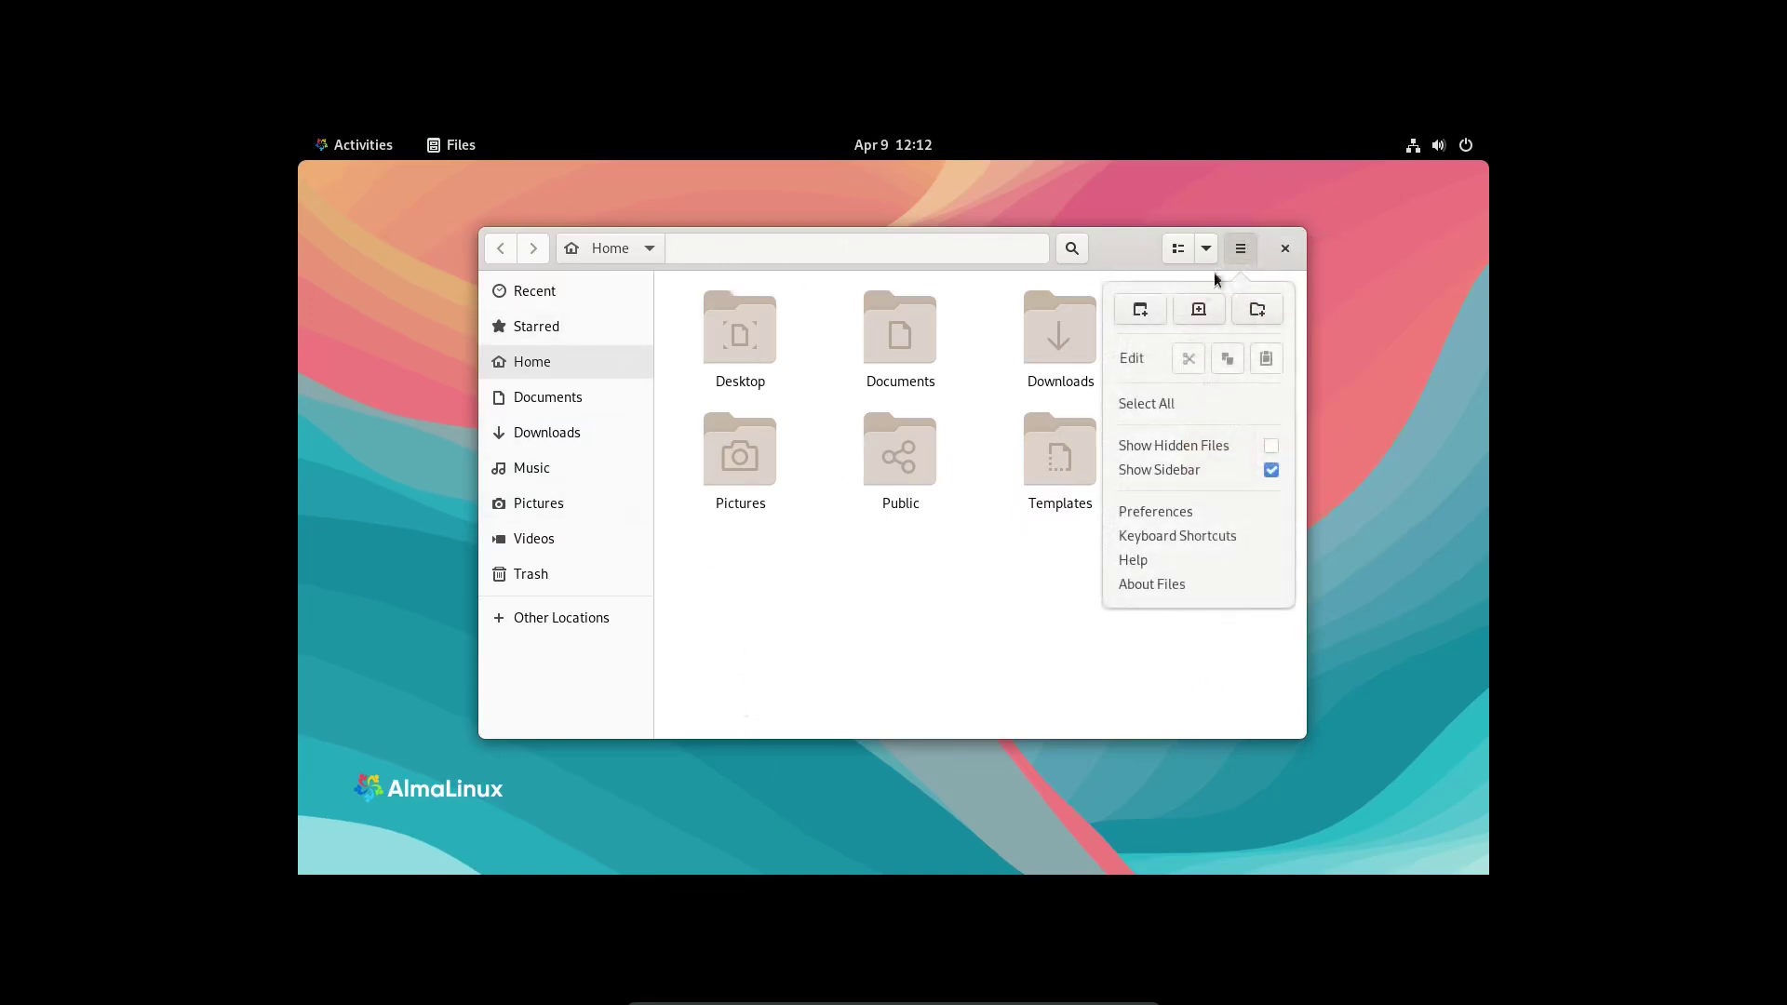
left_click(1121, 581)
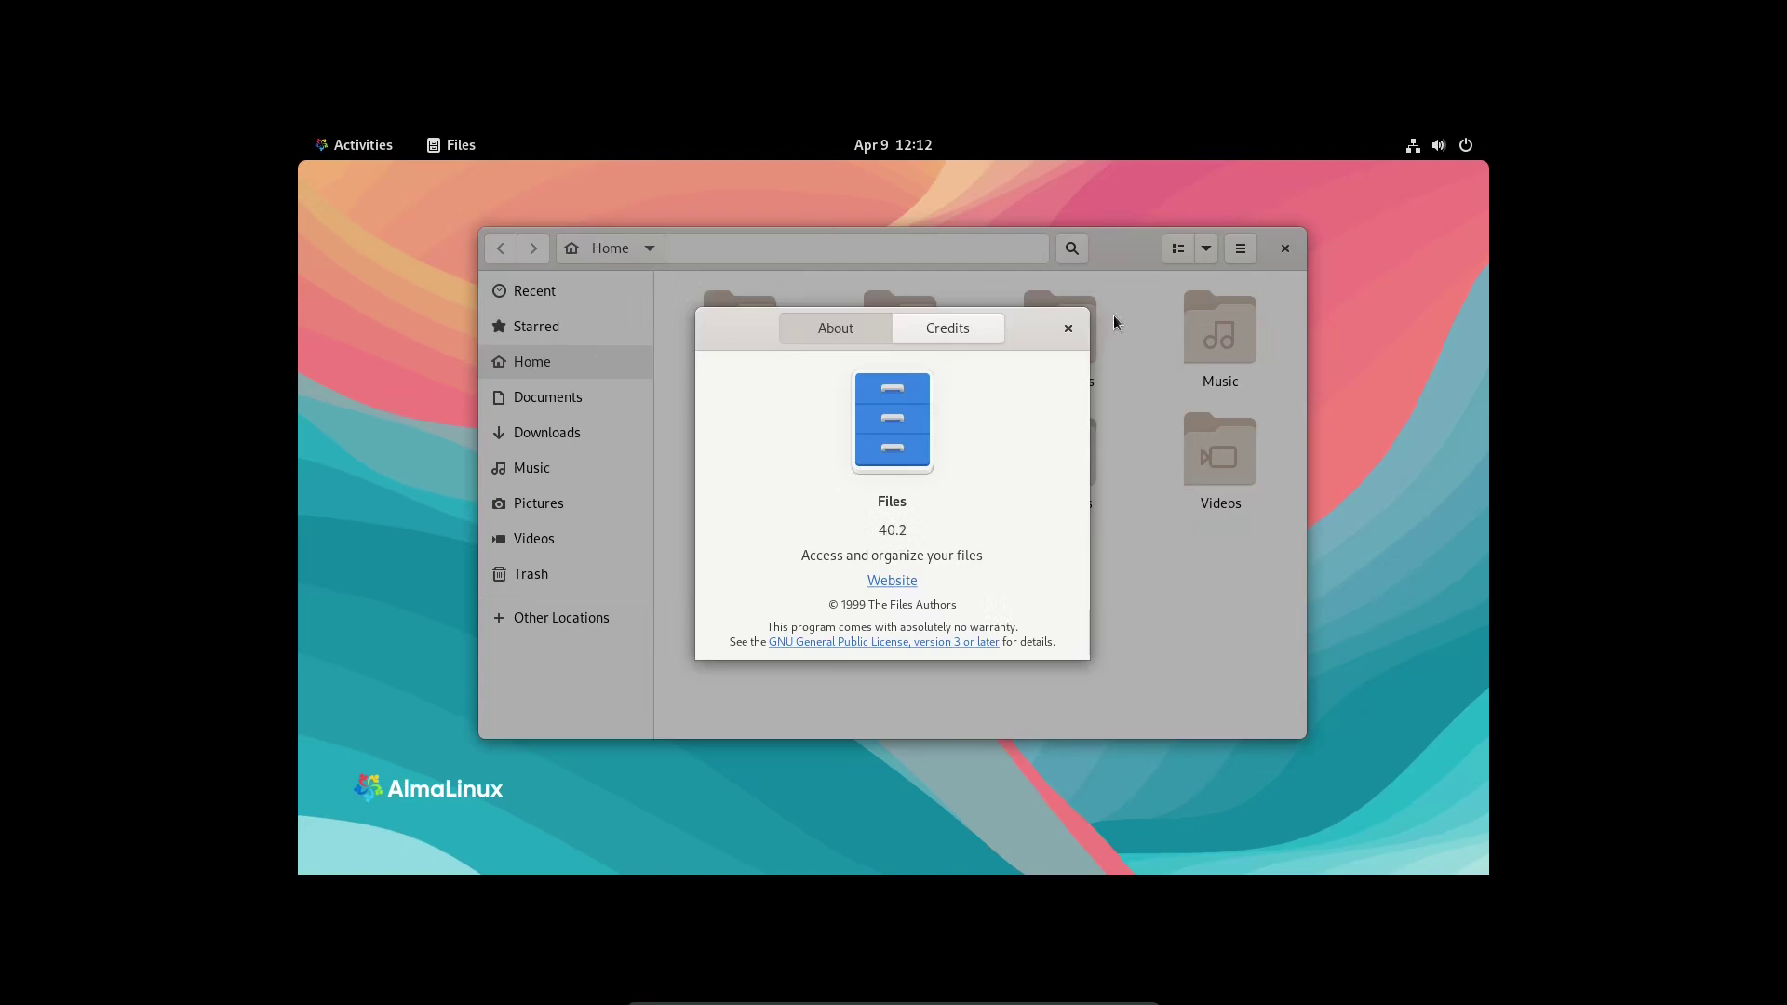
left_click(1067, 329)
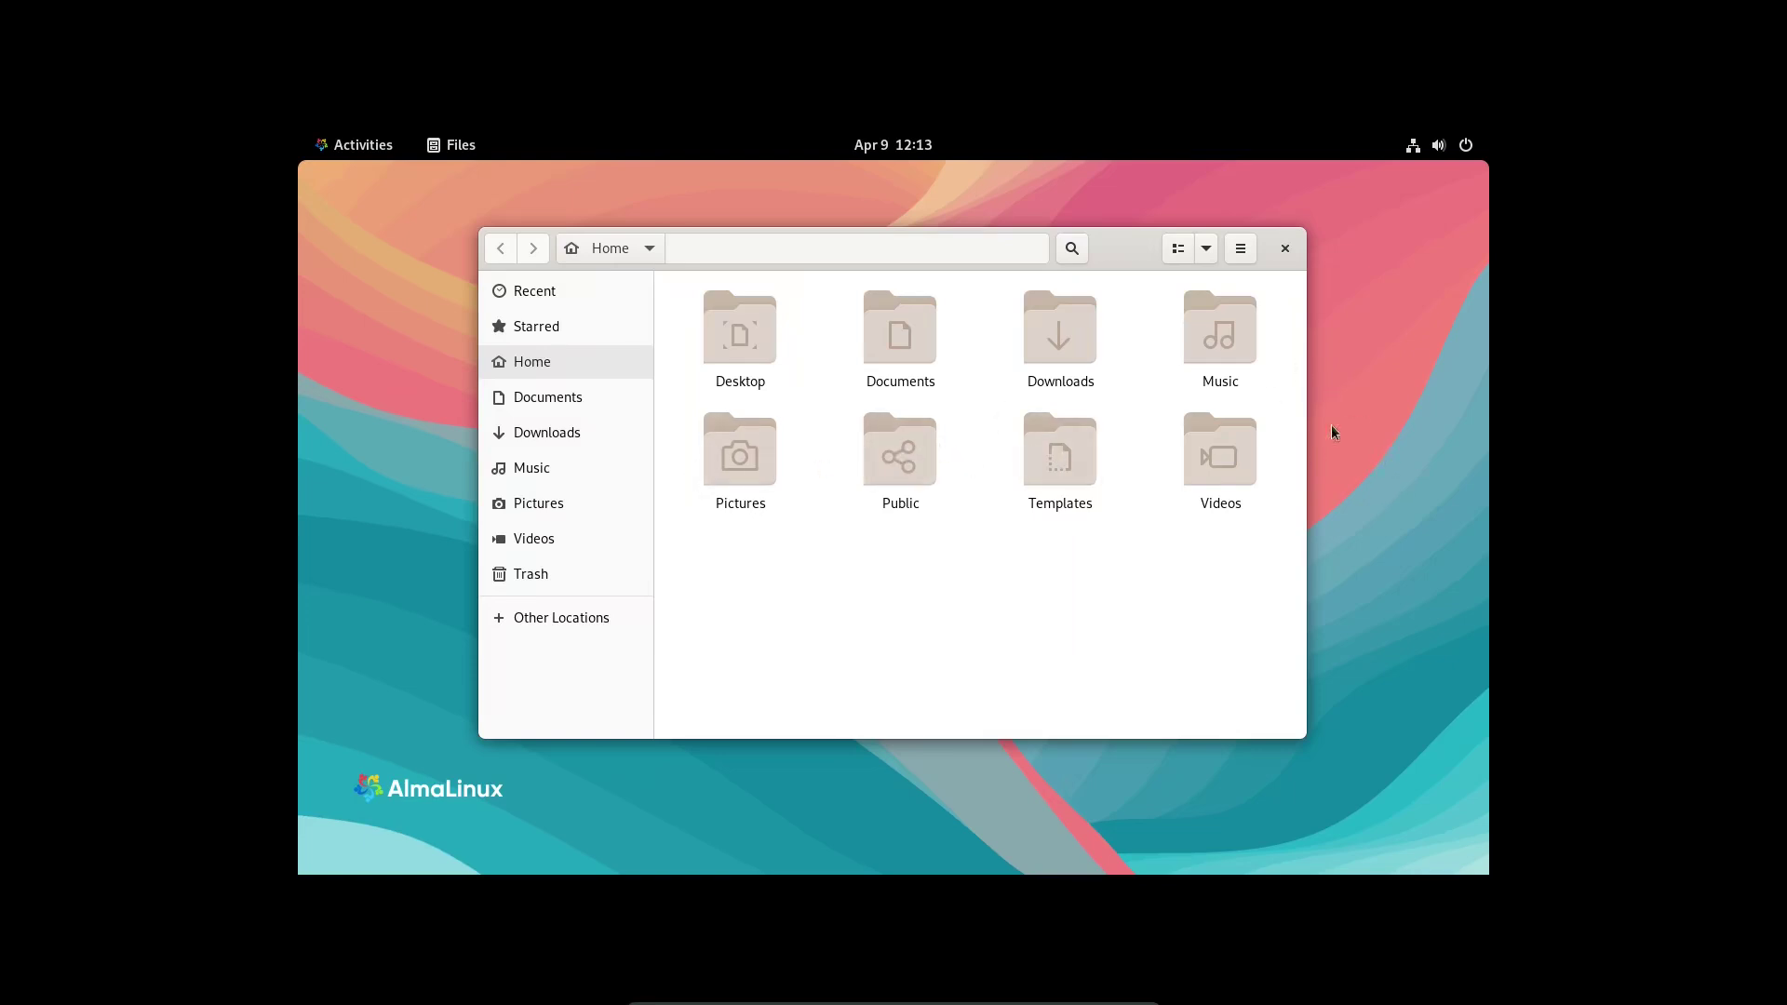
left_click(1284, 248)
- Launch Software from the dash and visit its Installed, Updates (Up to Date) and Explore views
left_click(353, 147)
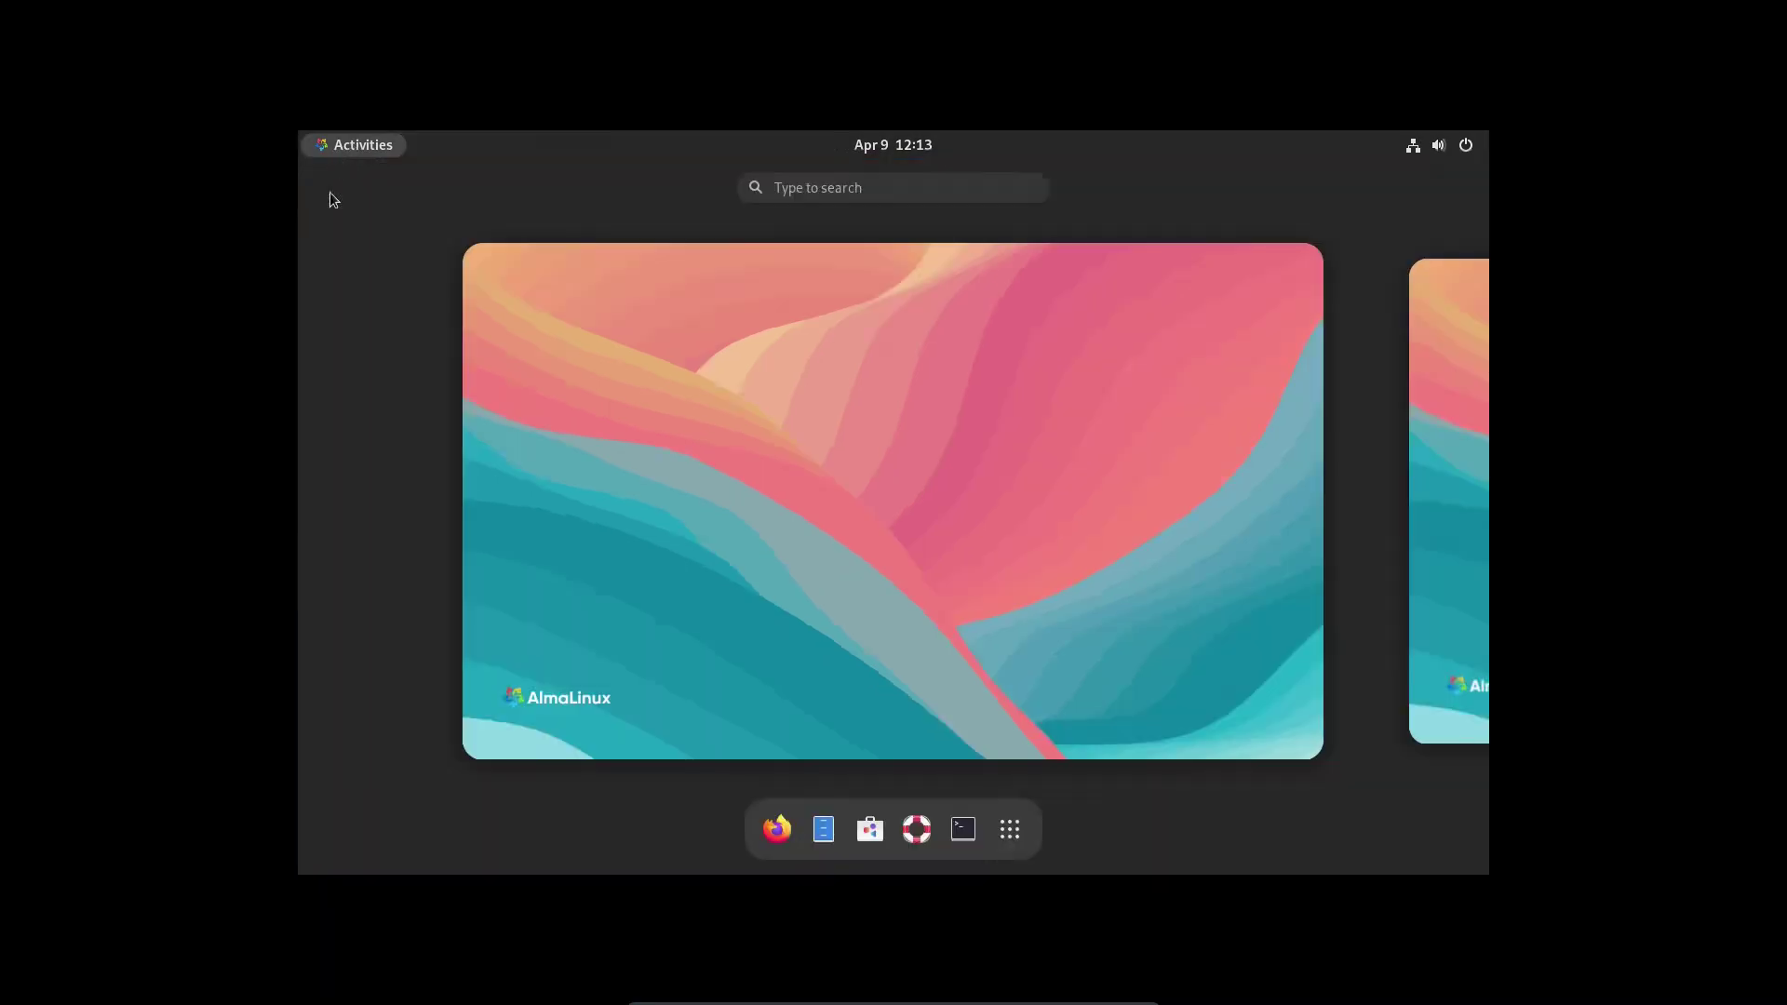
left_click(879, 832)
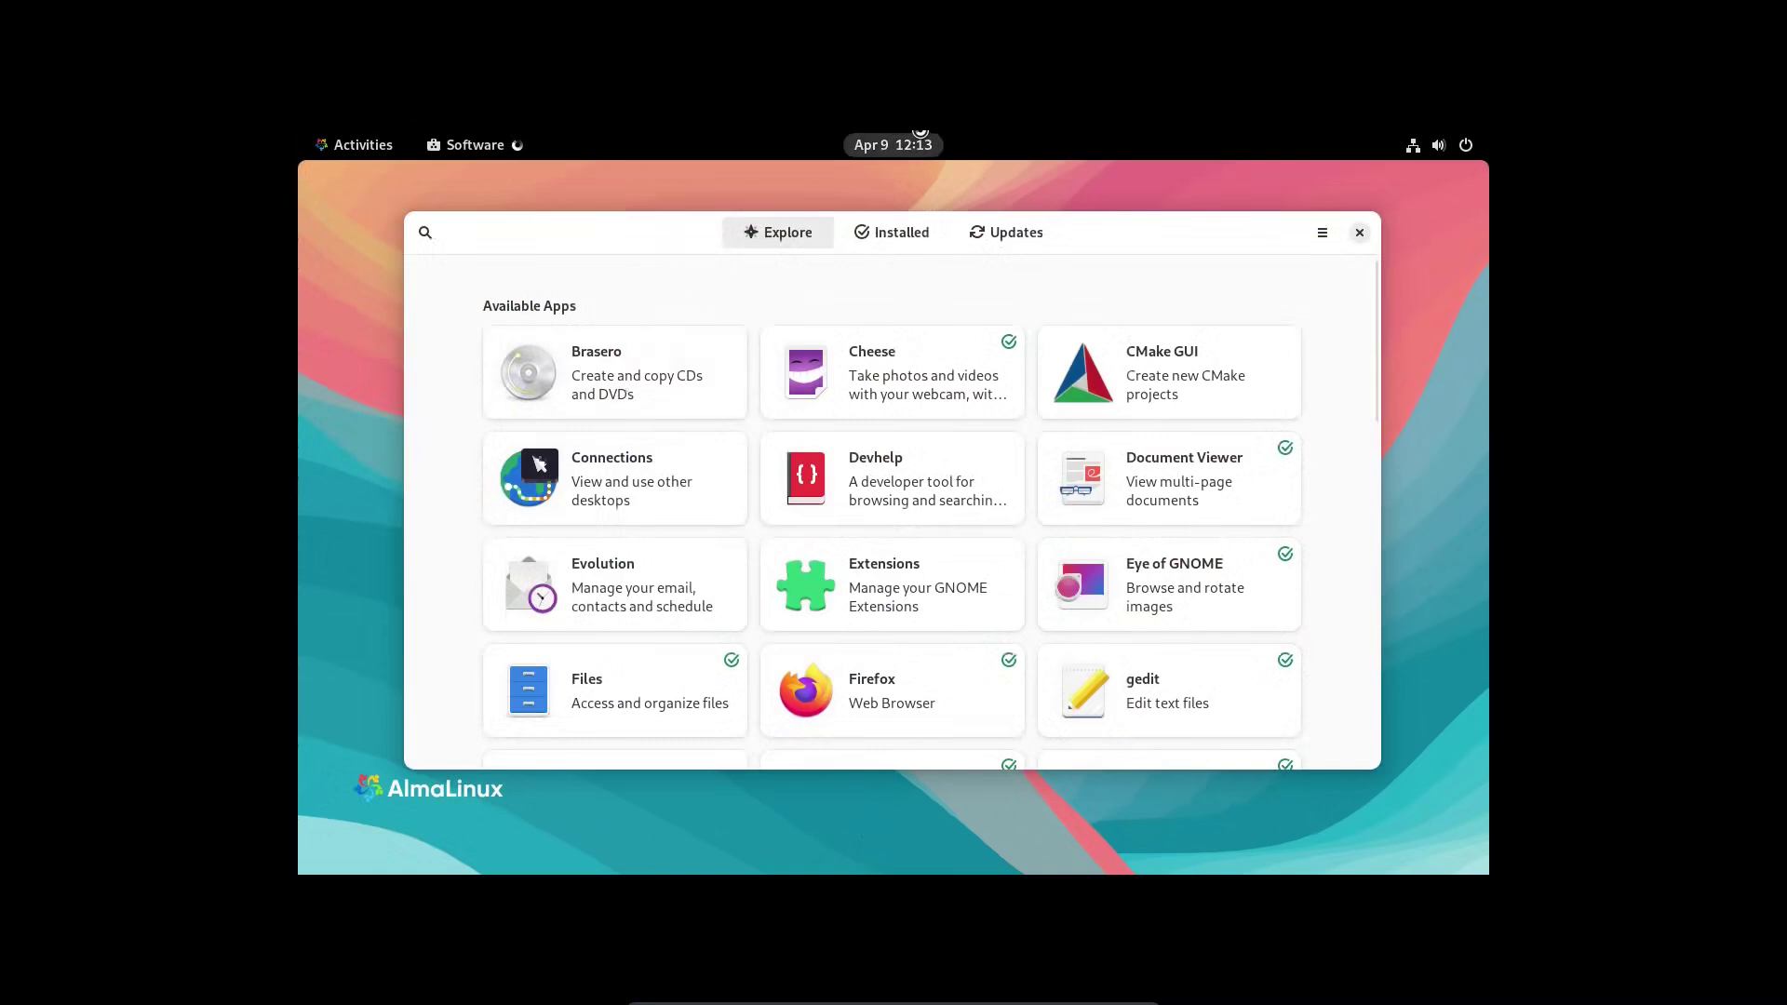
left_click(912, 242)
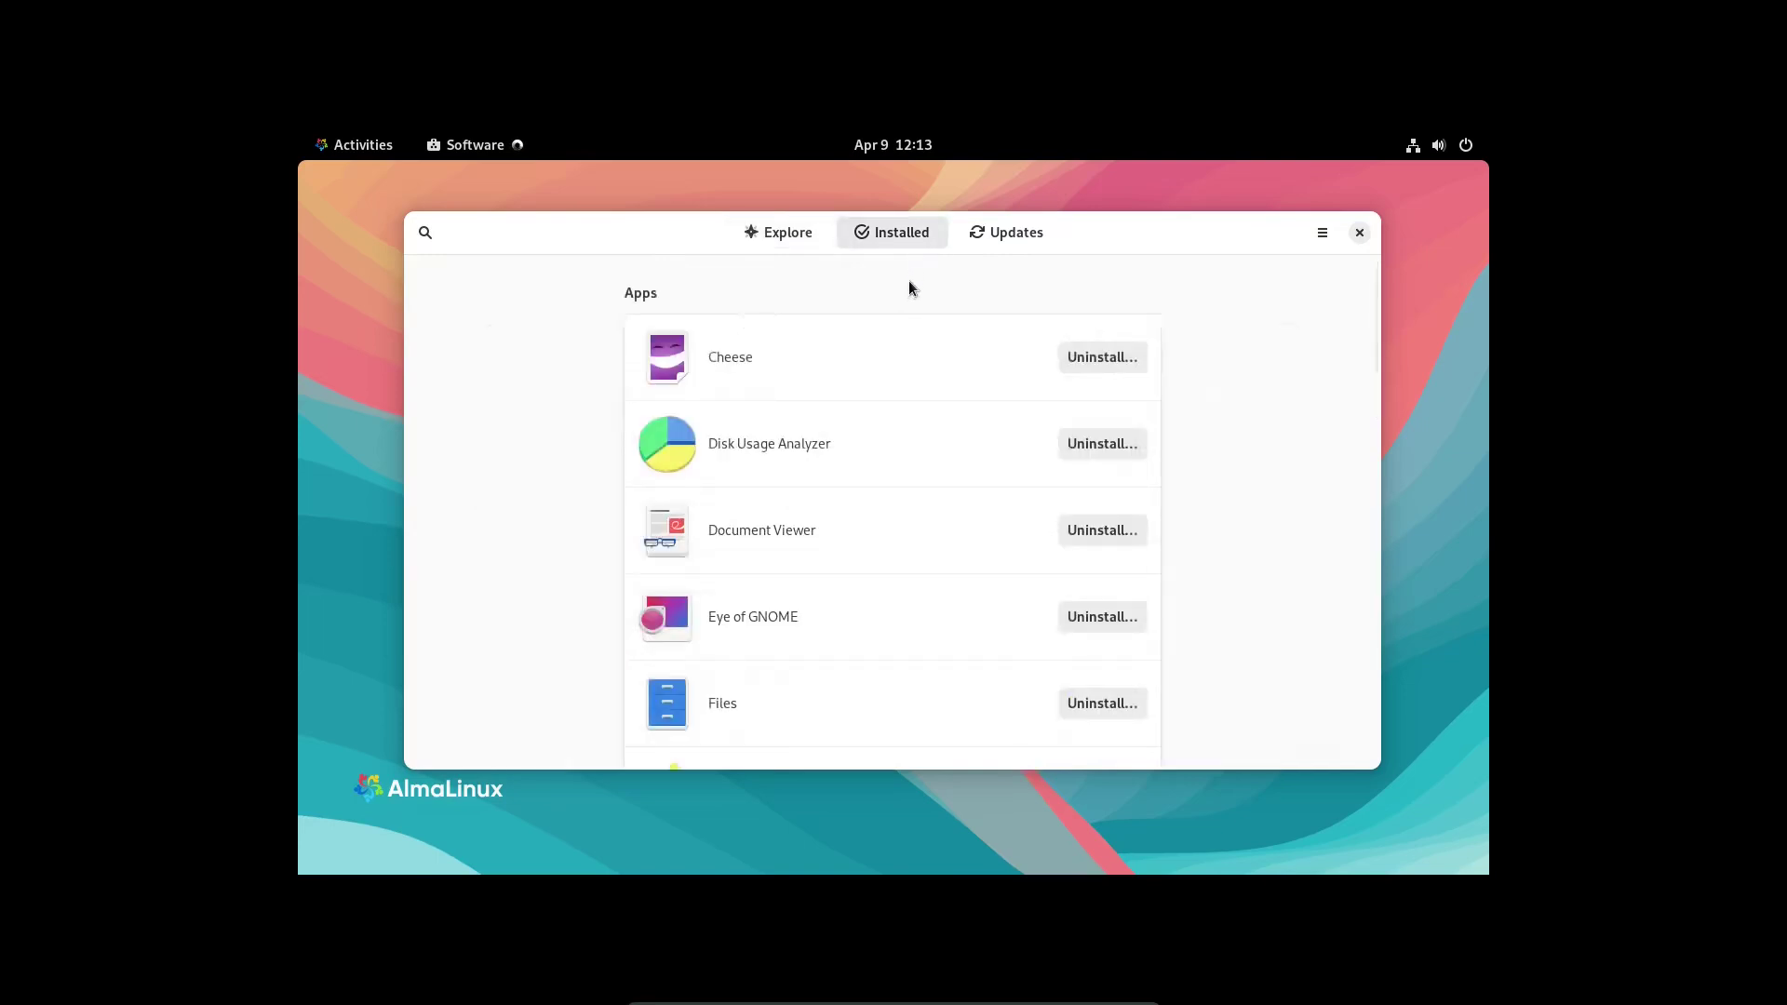
left_click(1026, 236)
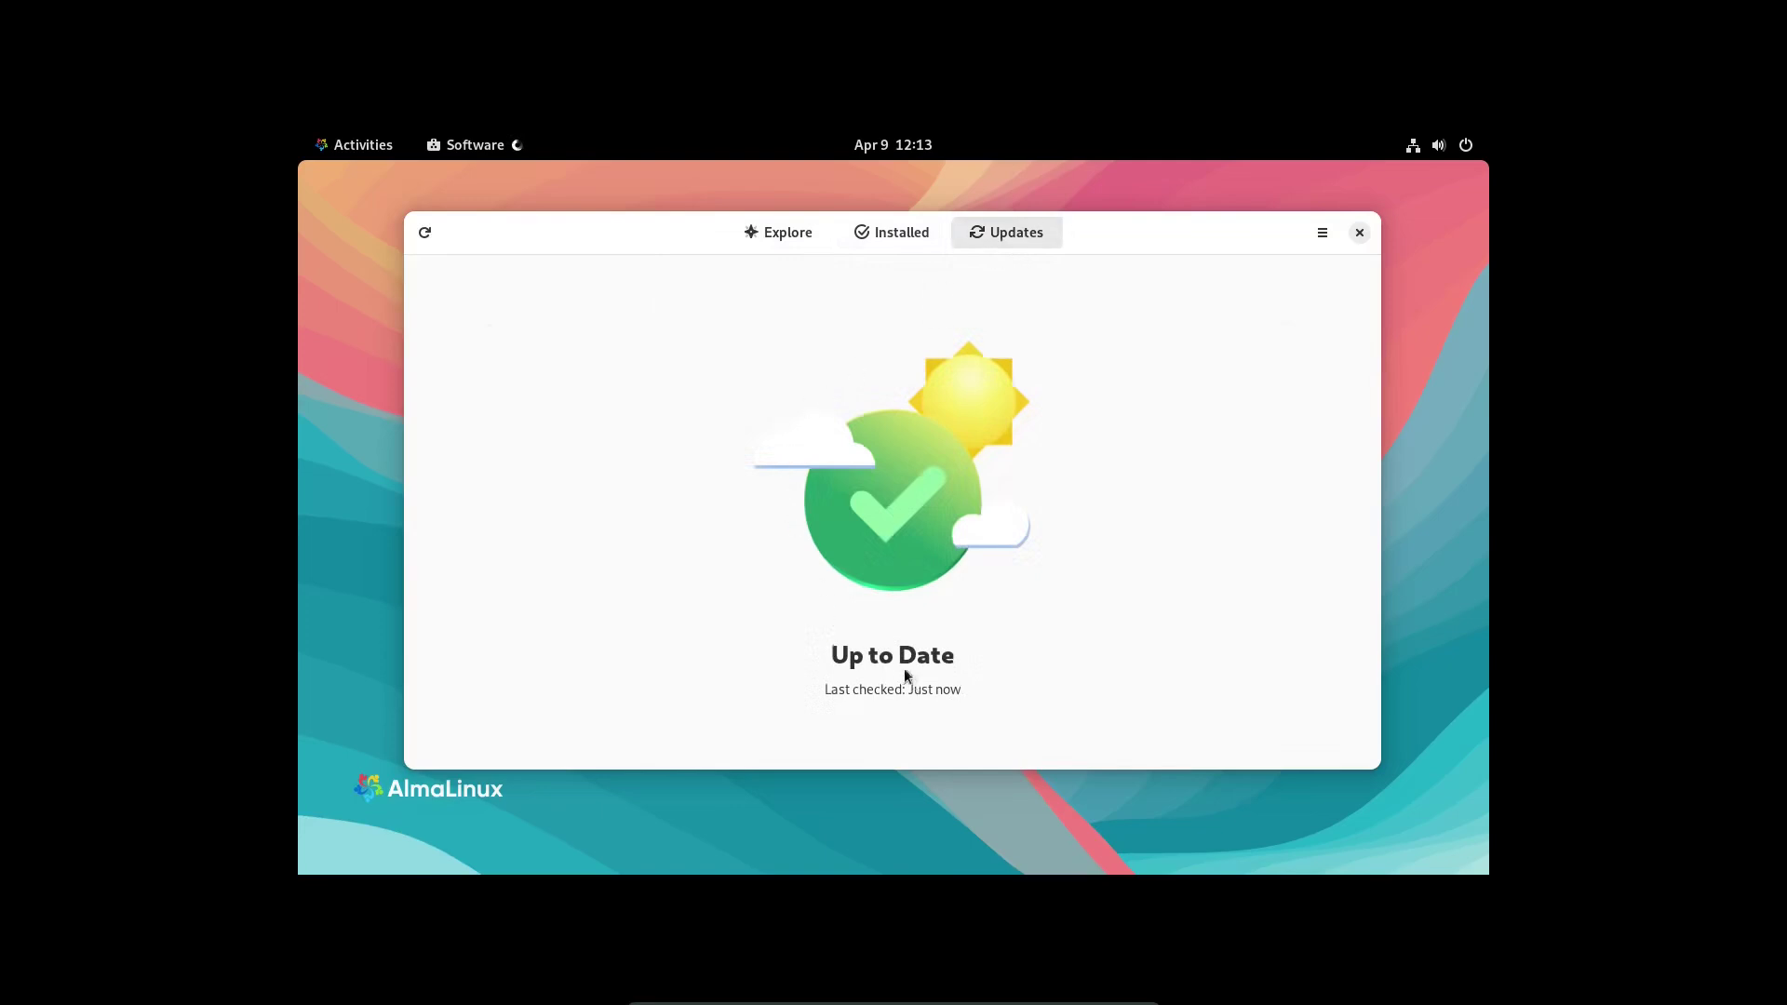
left_click(769, 233)
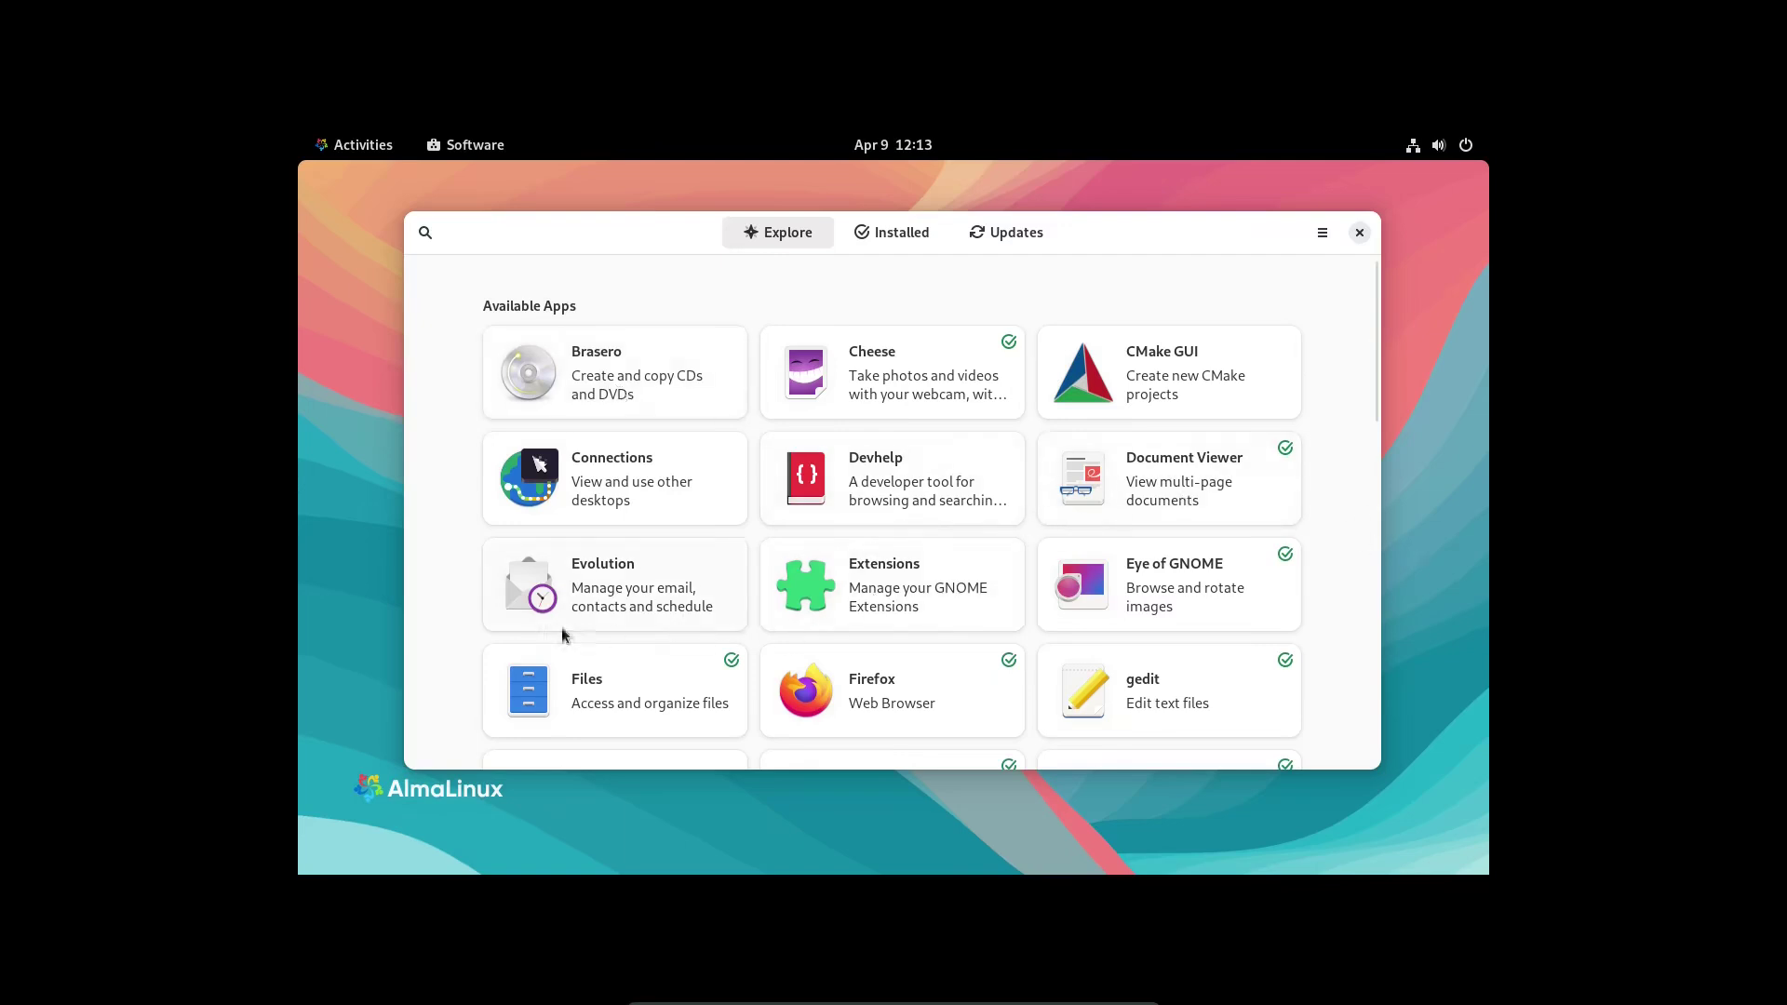
- Scroll through the Available Apps grid and back, then show the Installed apps list
scroll(606, 581, "down", 3)
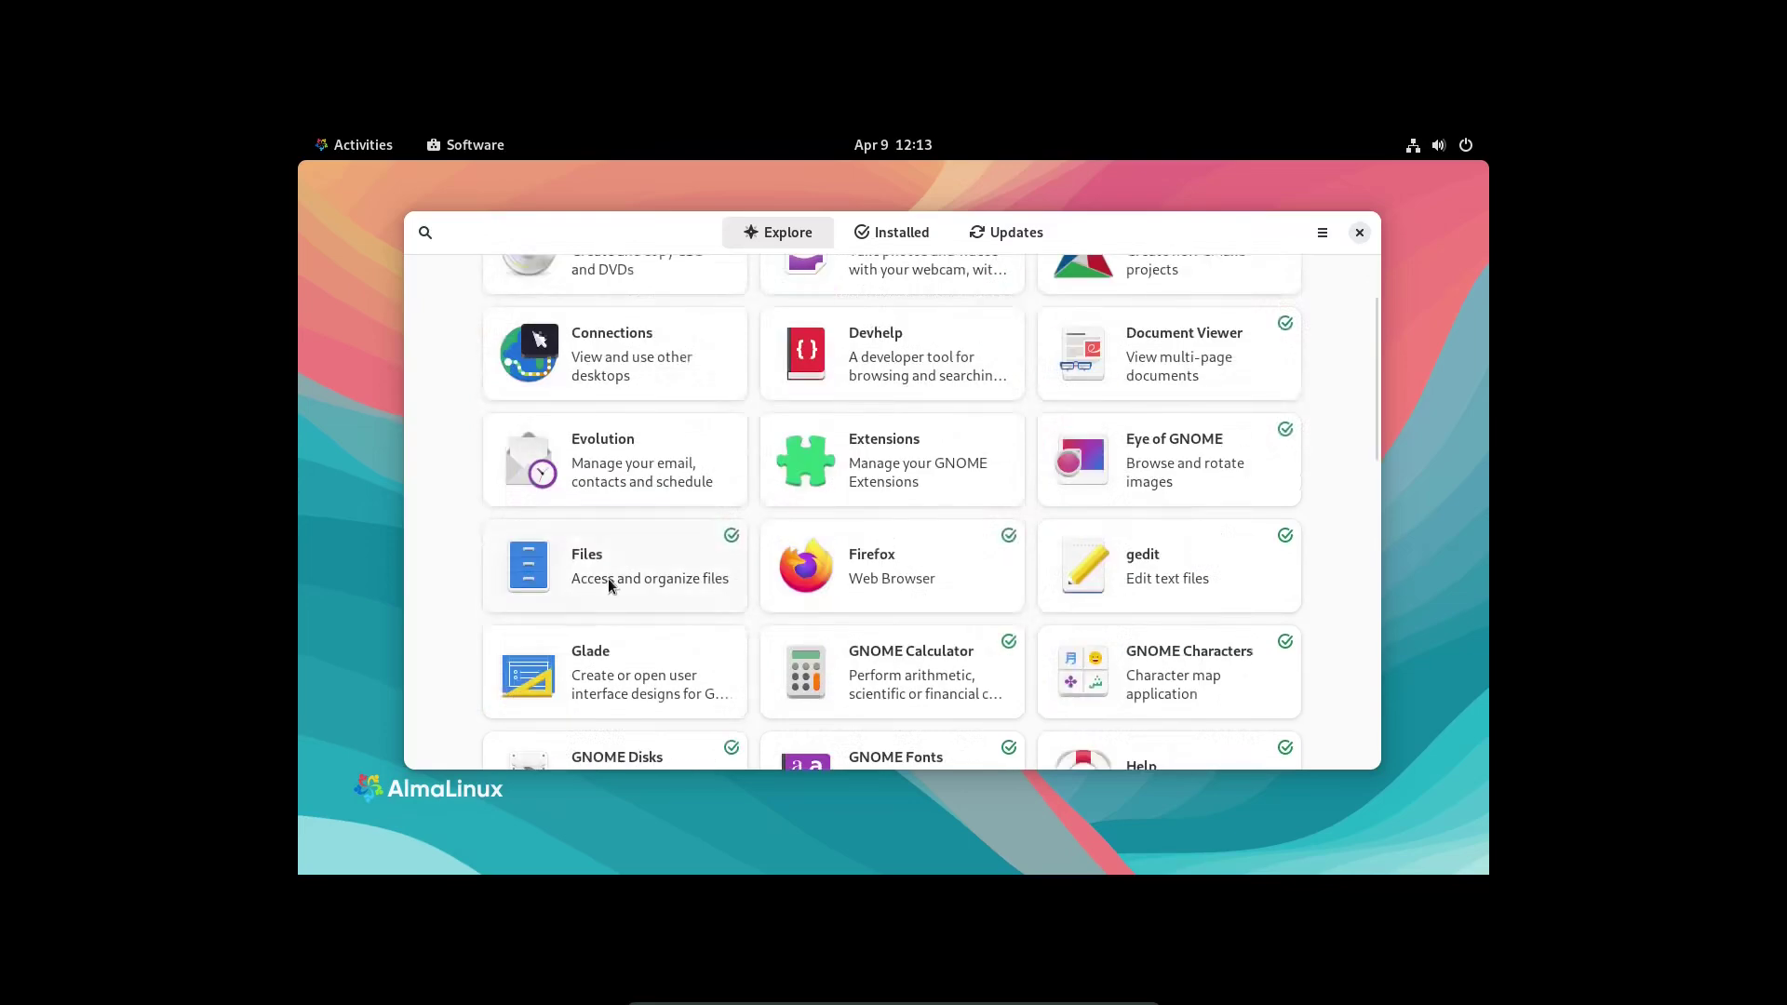
scroll(607, 577, "down", 3)
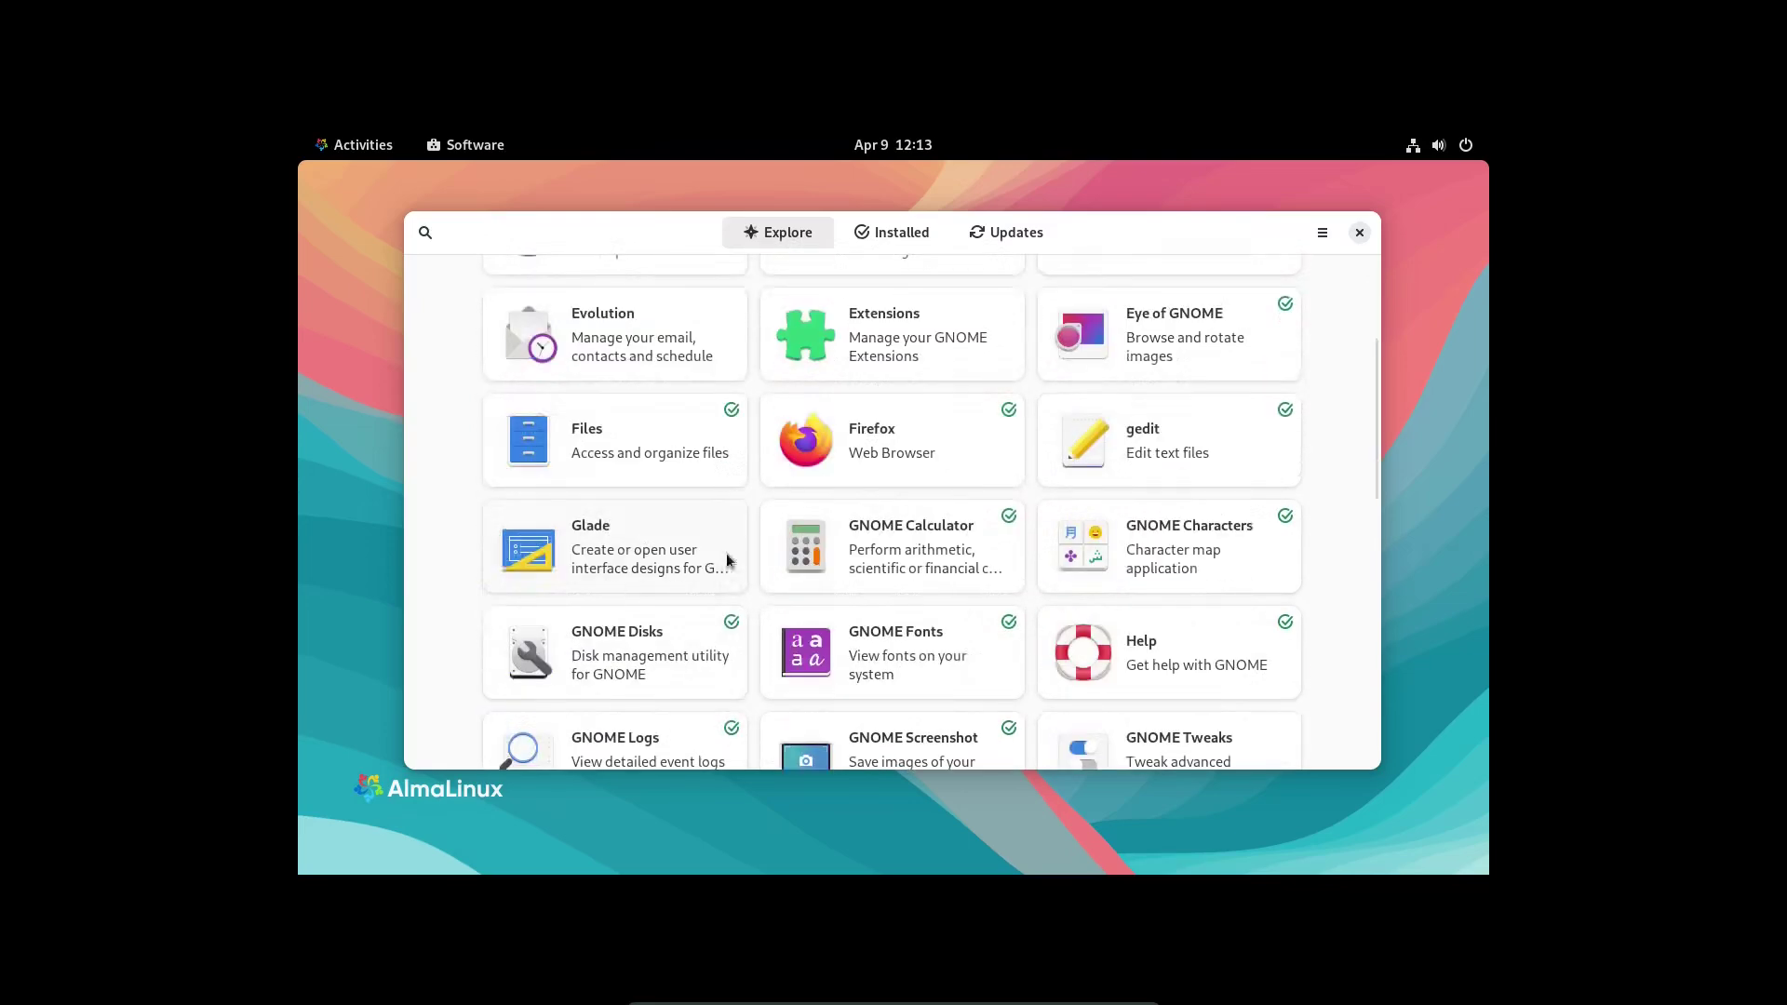
scroll(957, 526, "down", 3)
scroll(957, 532, "down", 4)
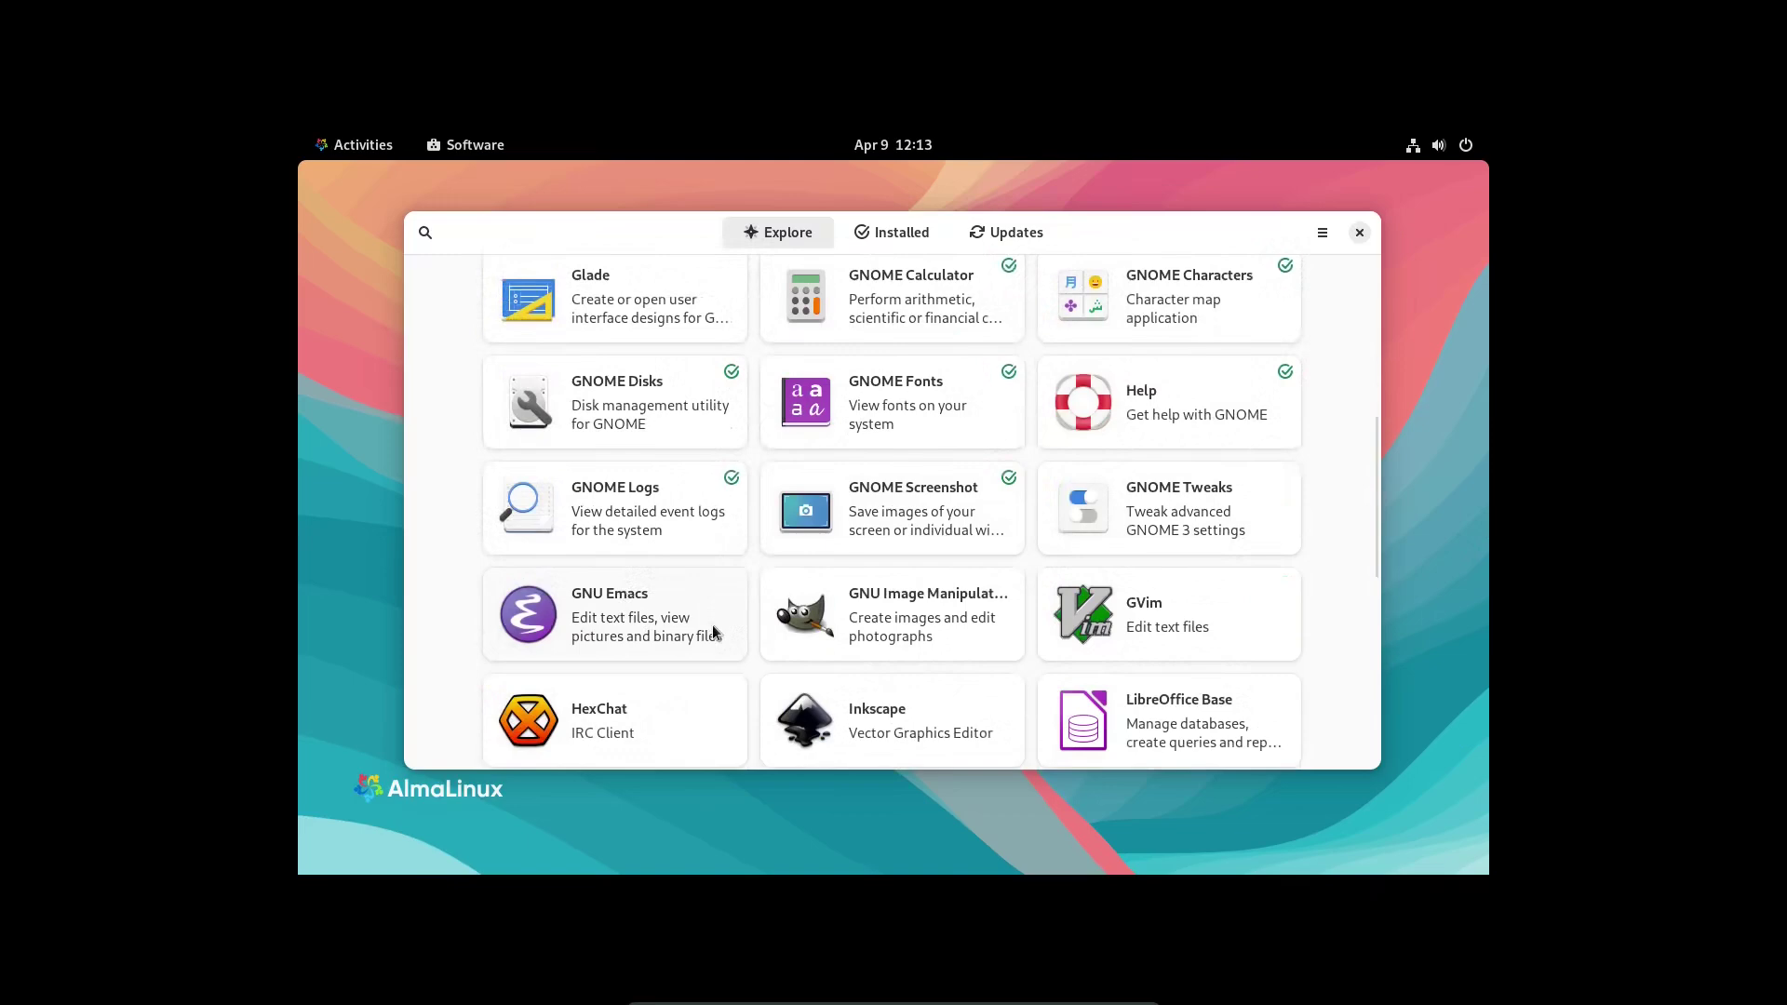
scroll(713, 626, "down", 3)
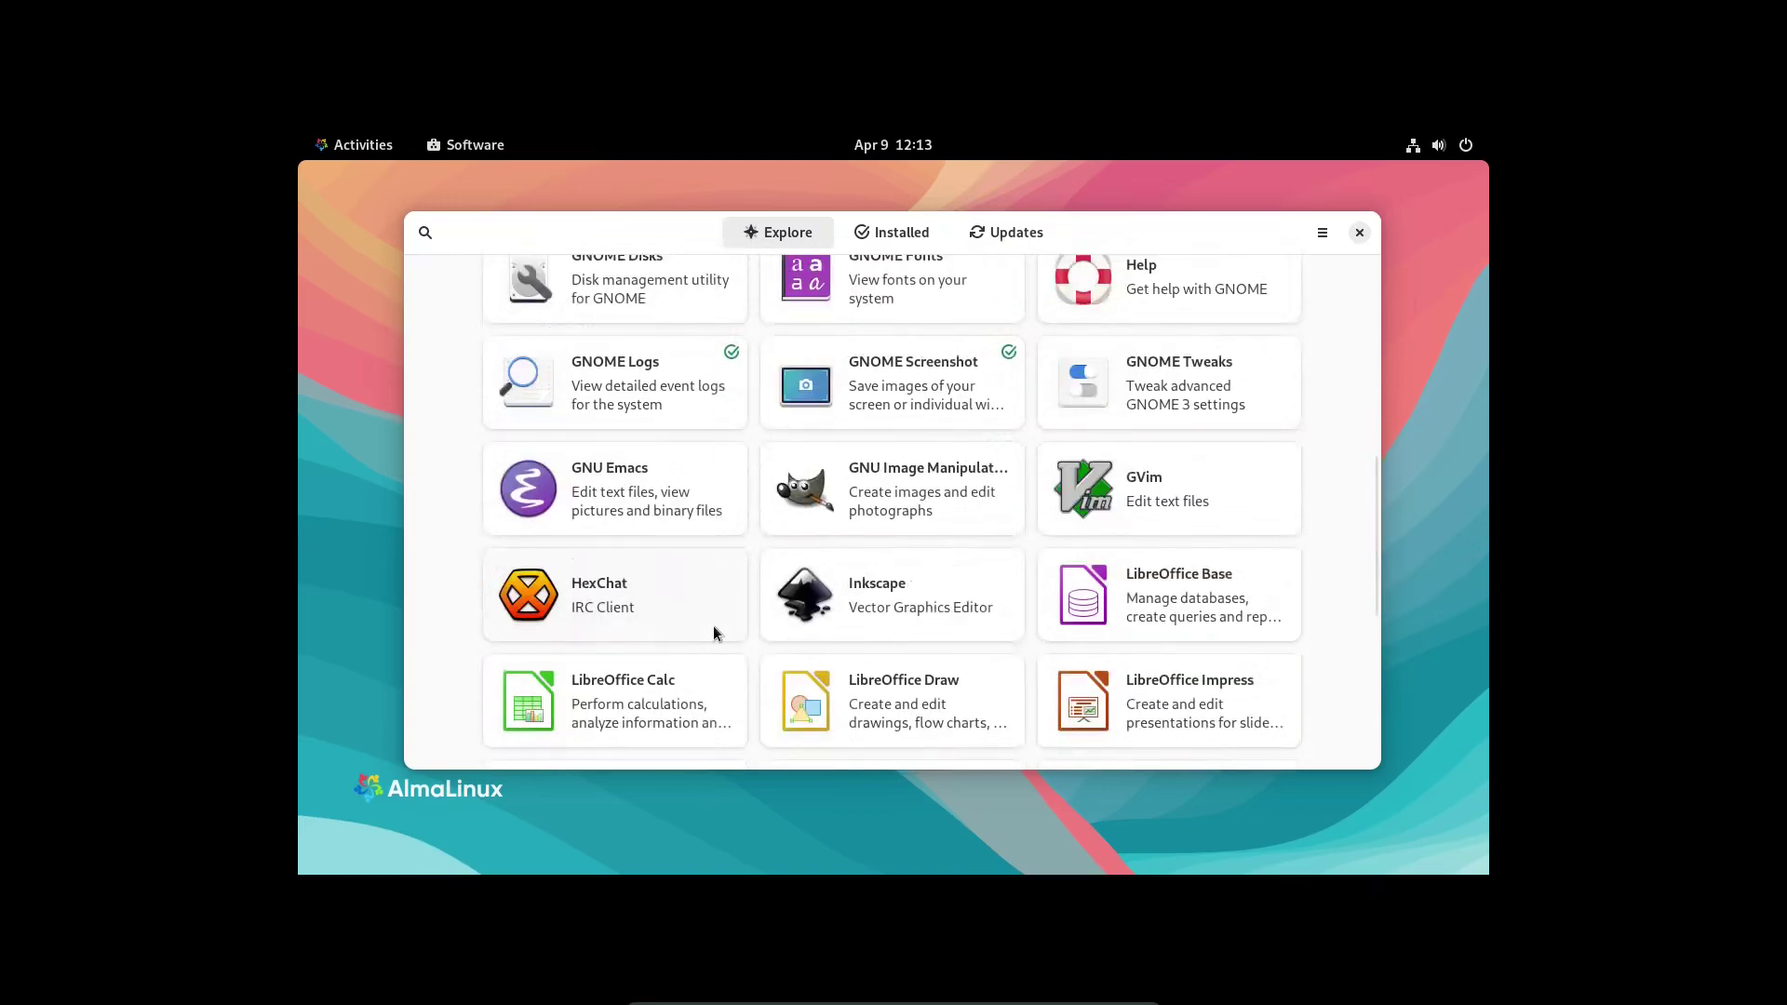
scroll(1106, 451, "down", 3)
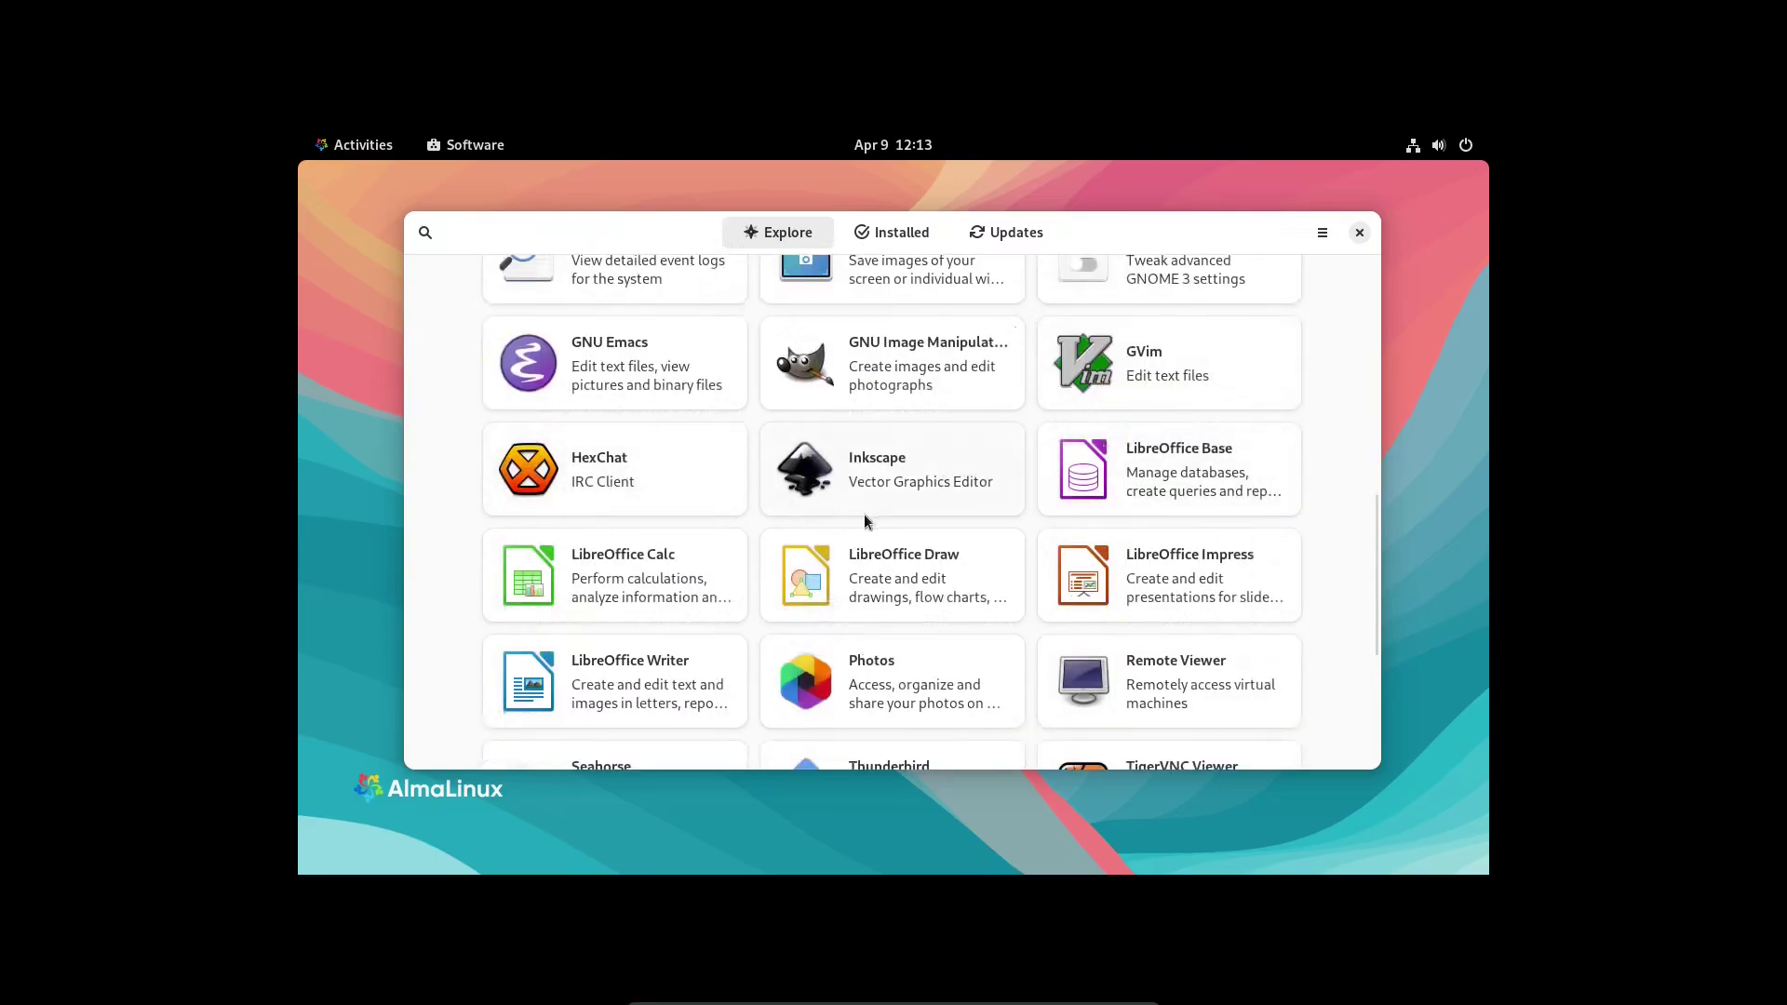
scroll(839, 557, "down", 3)
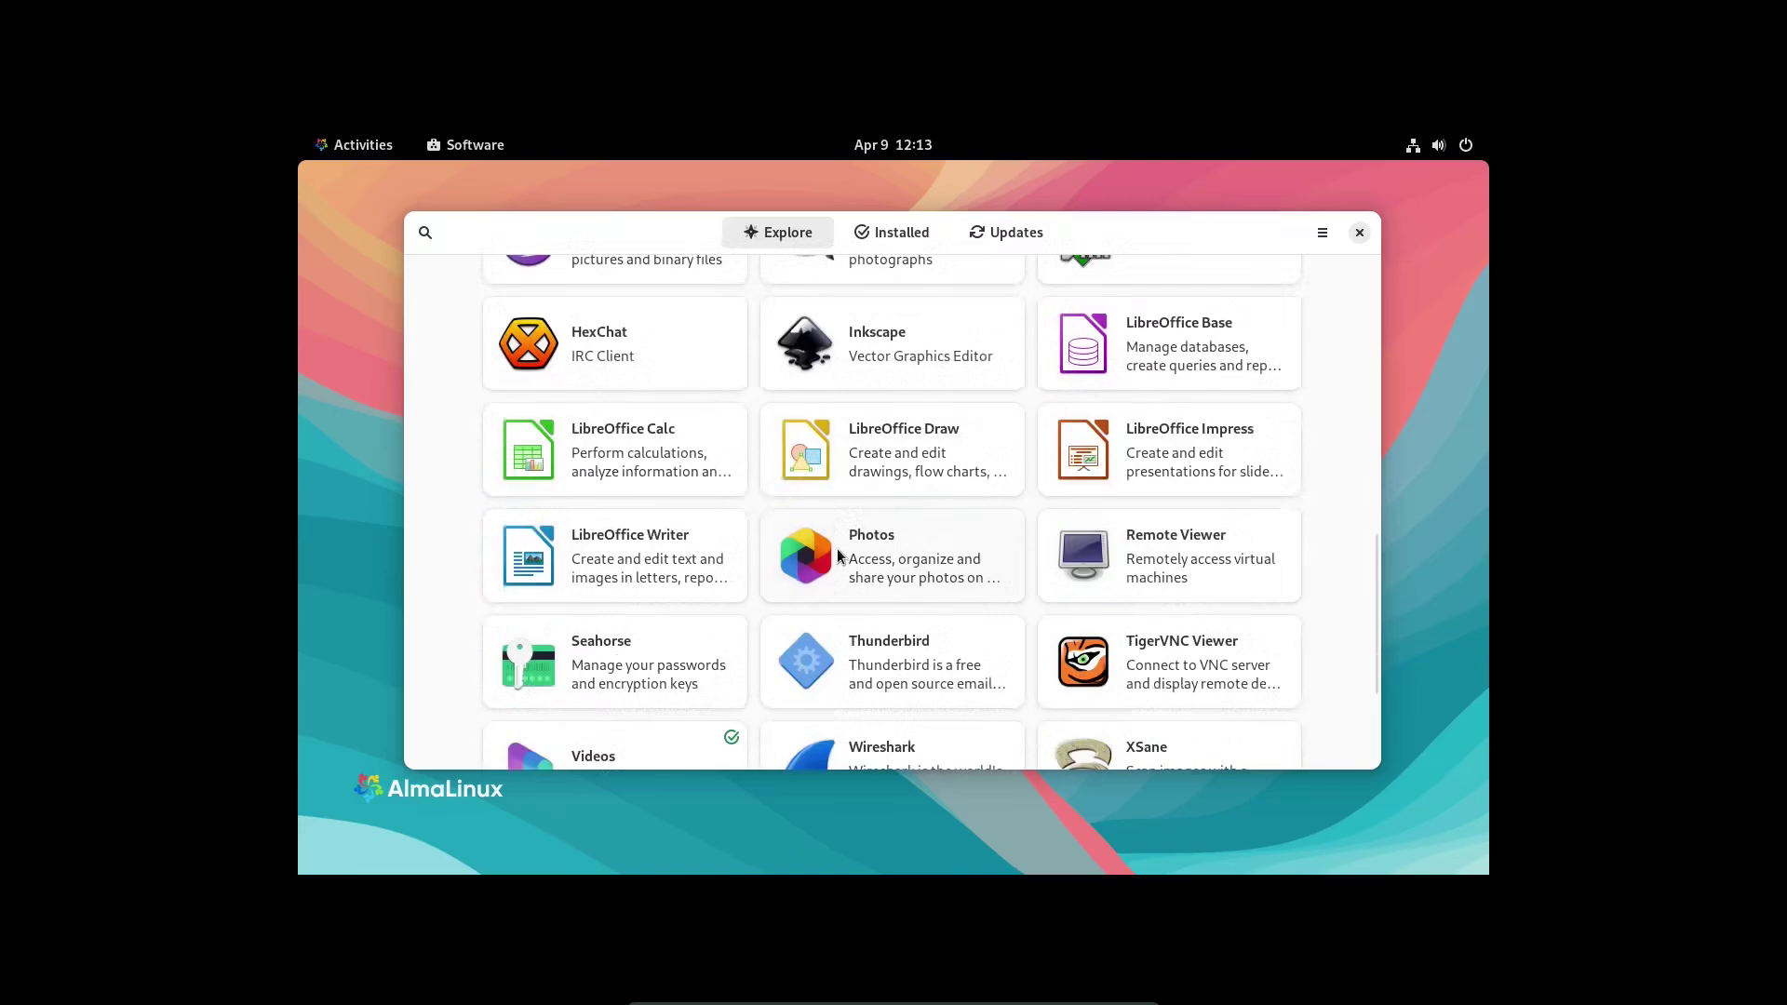
scroll(824, 574, "down", 2)
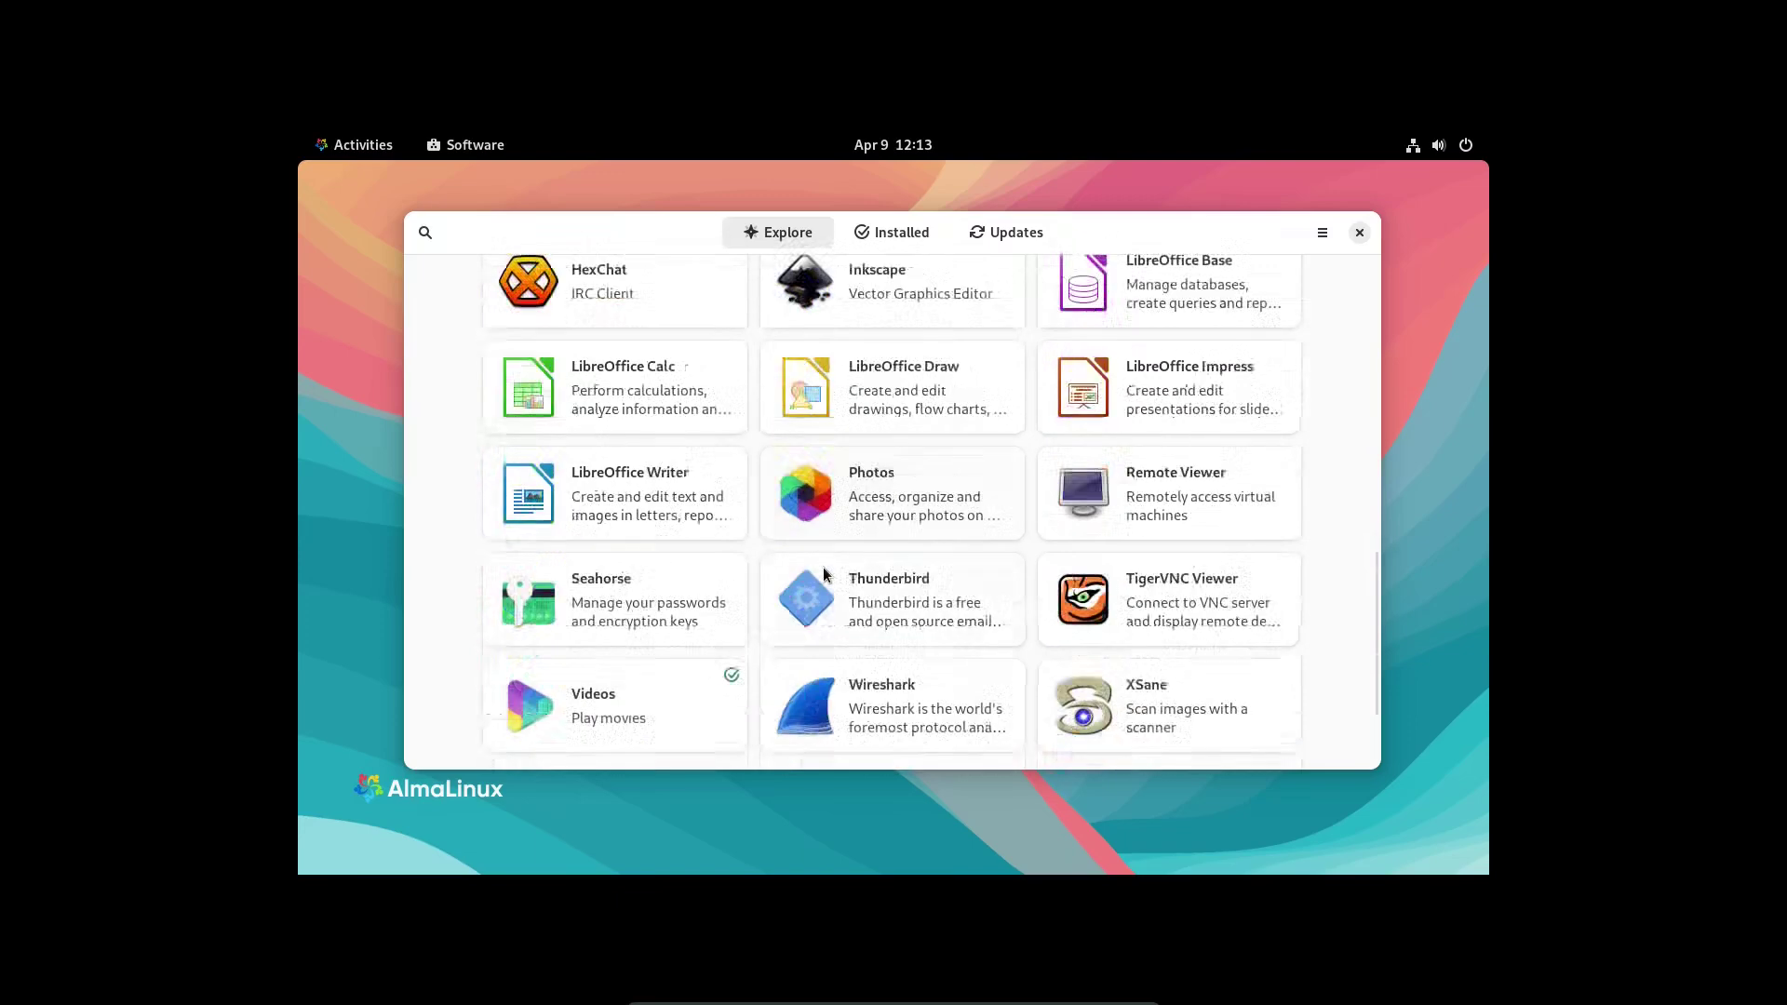
scroll(823, 575, "down", 2)
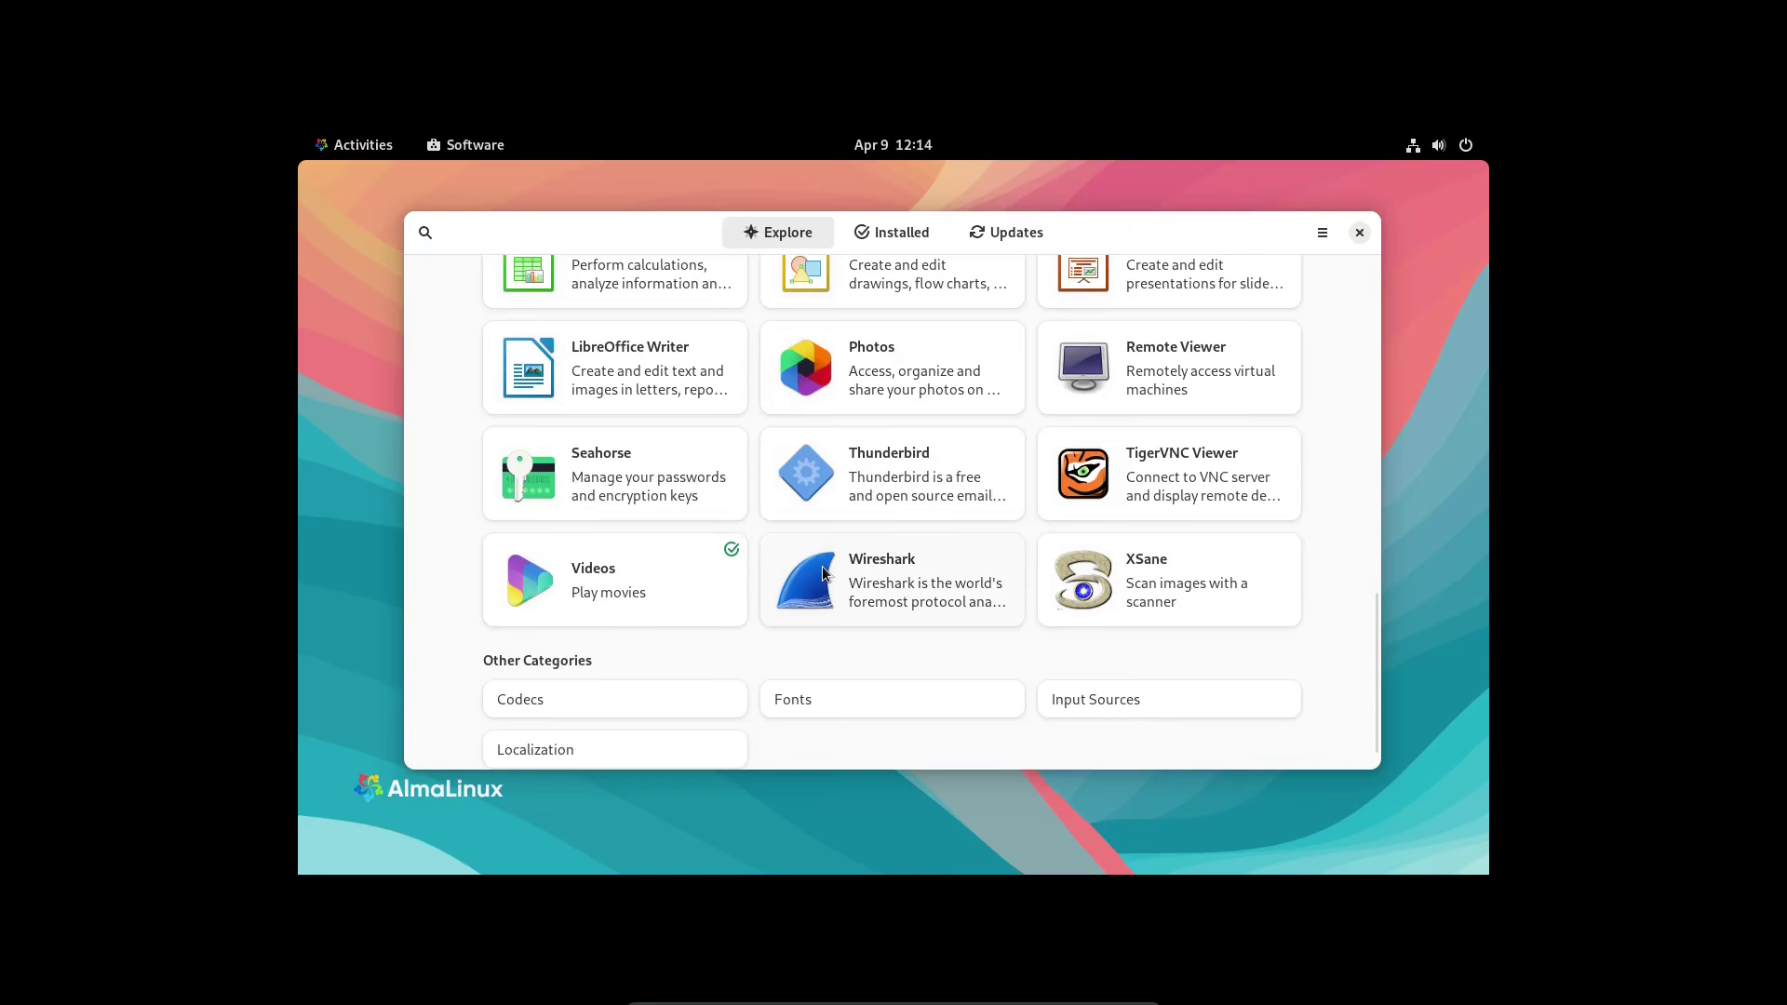
scroll(655, 525, "down", 1)
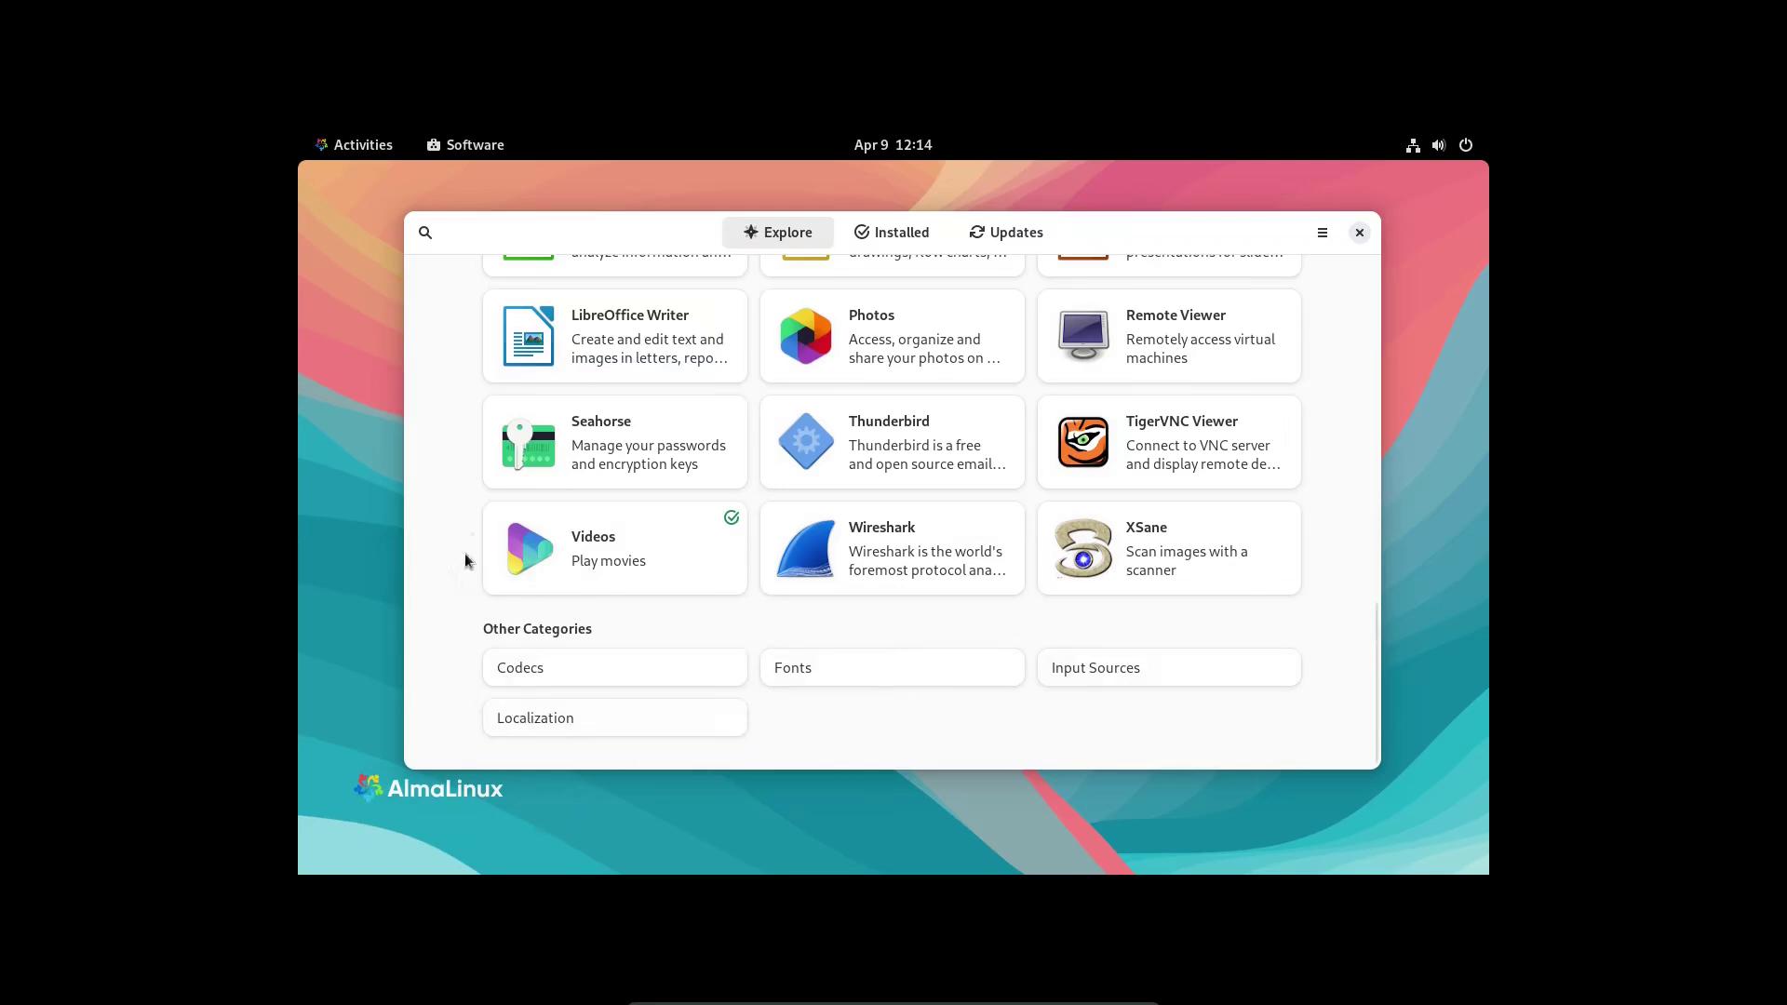
scroll(866, 577, "up", 2)
scroll(875, 588, "up", 7)
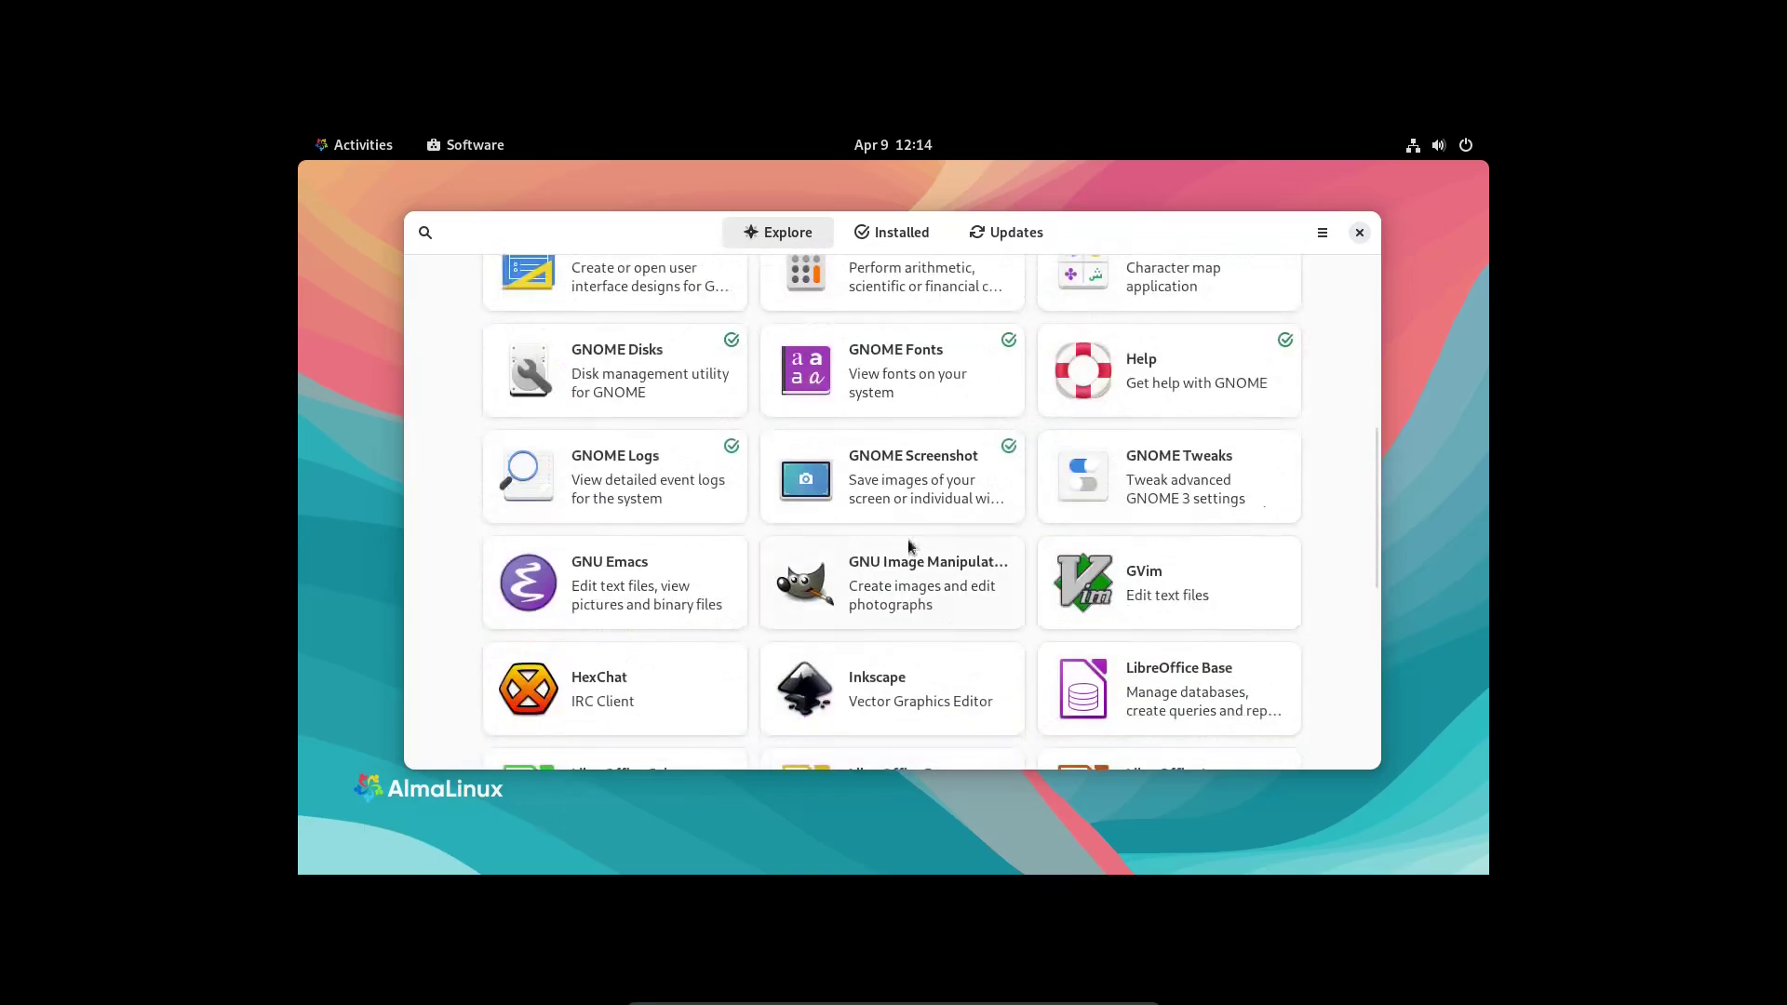
left_click(884, 235)
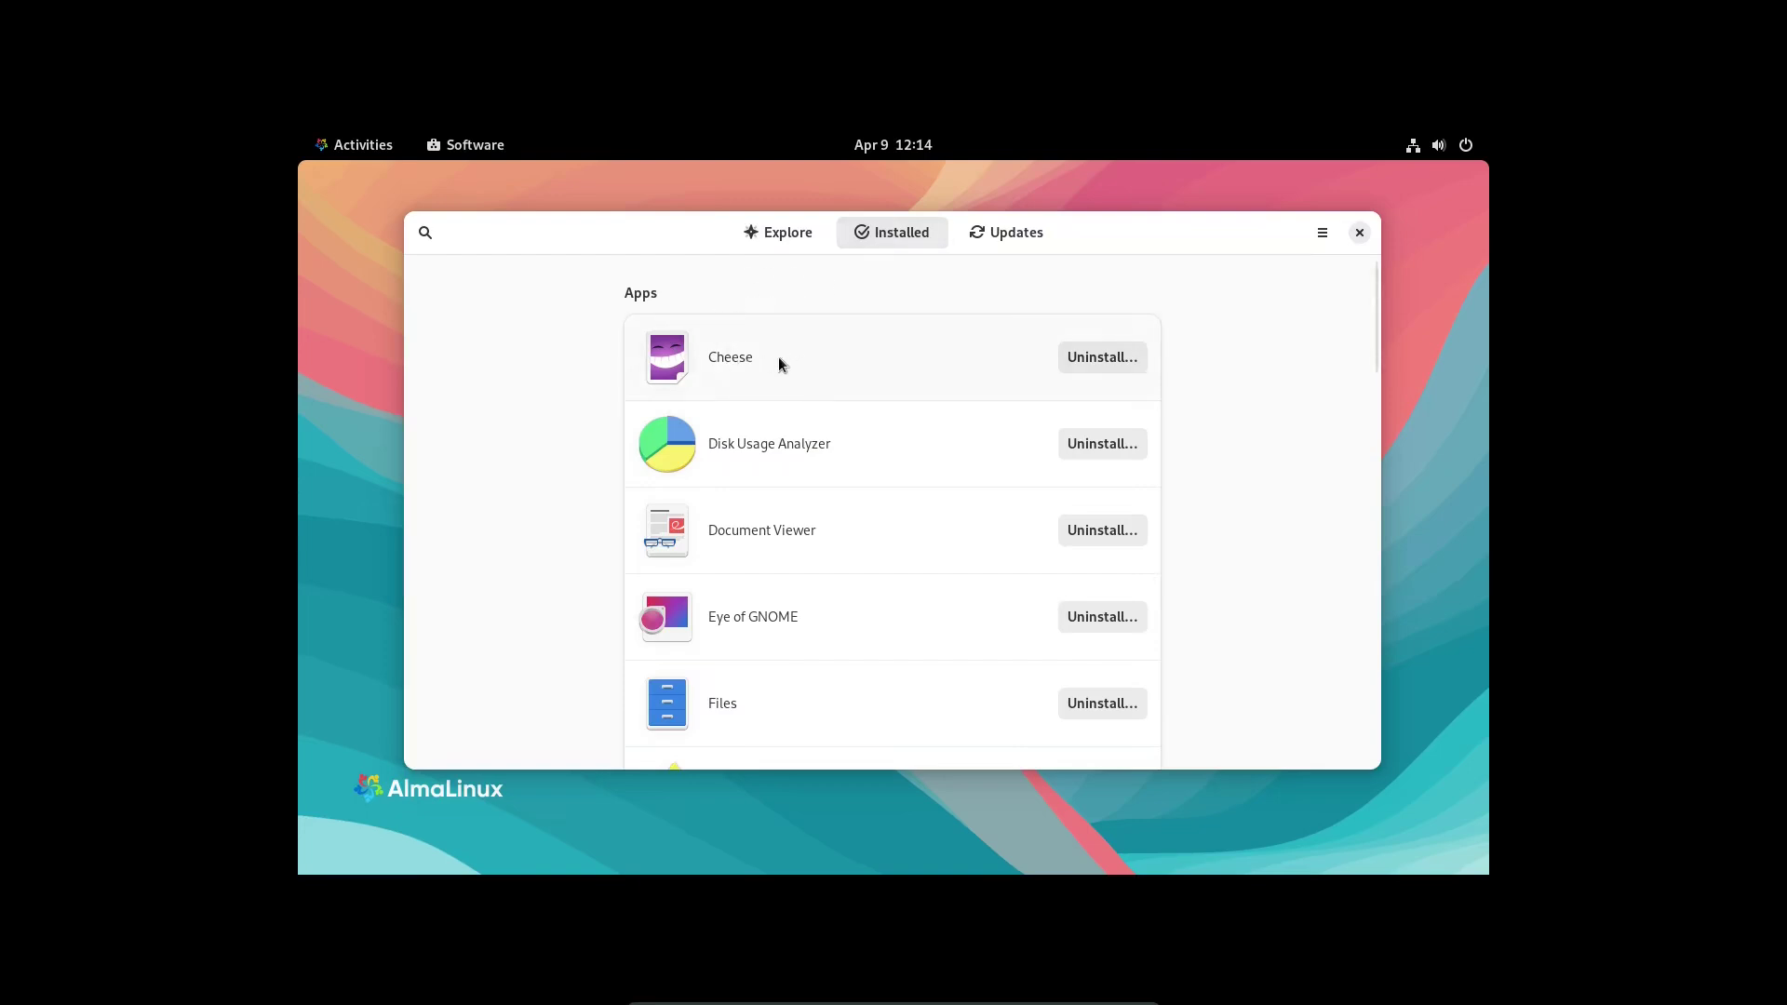
- Scroll the installed apps down to Terminal, open its details page, and launch it
scroll(778, 363, "down", 2)
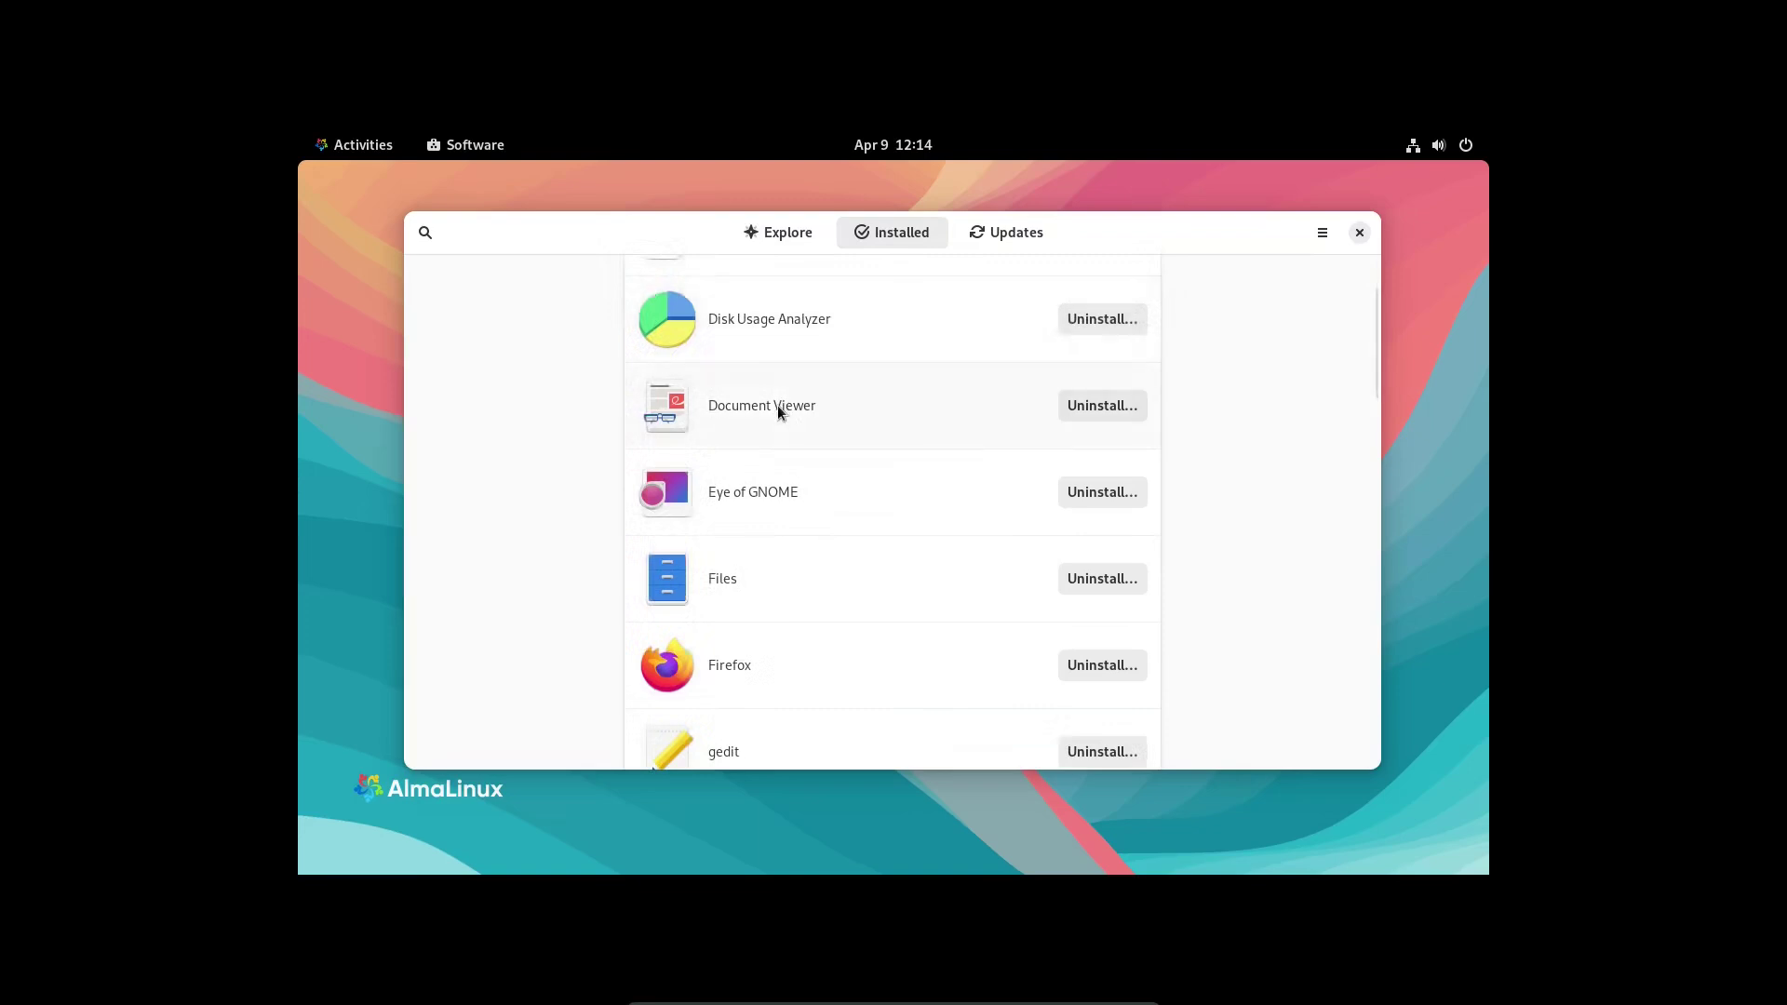
scroll(793, 573, "down", 3)
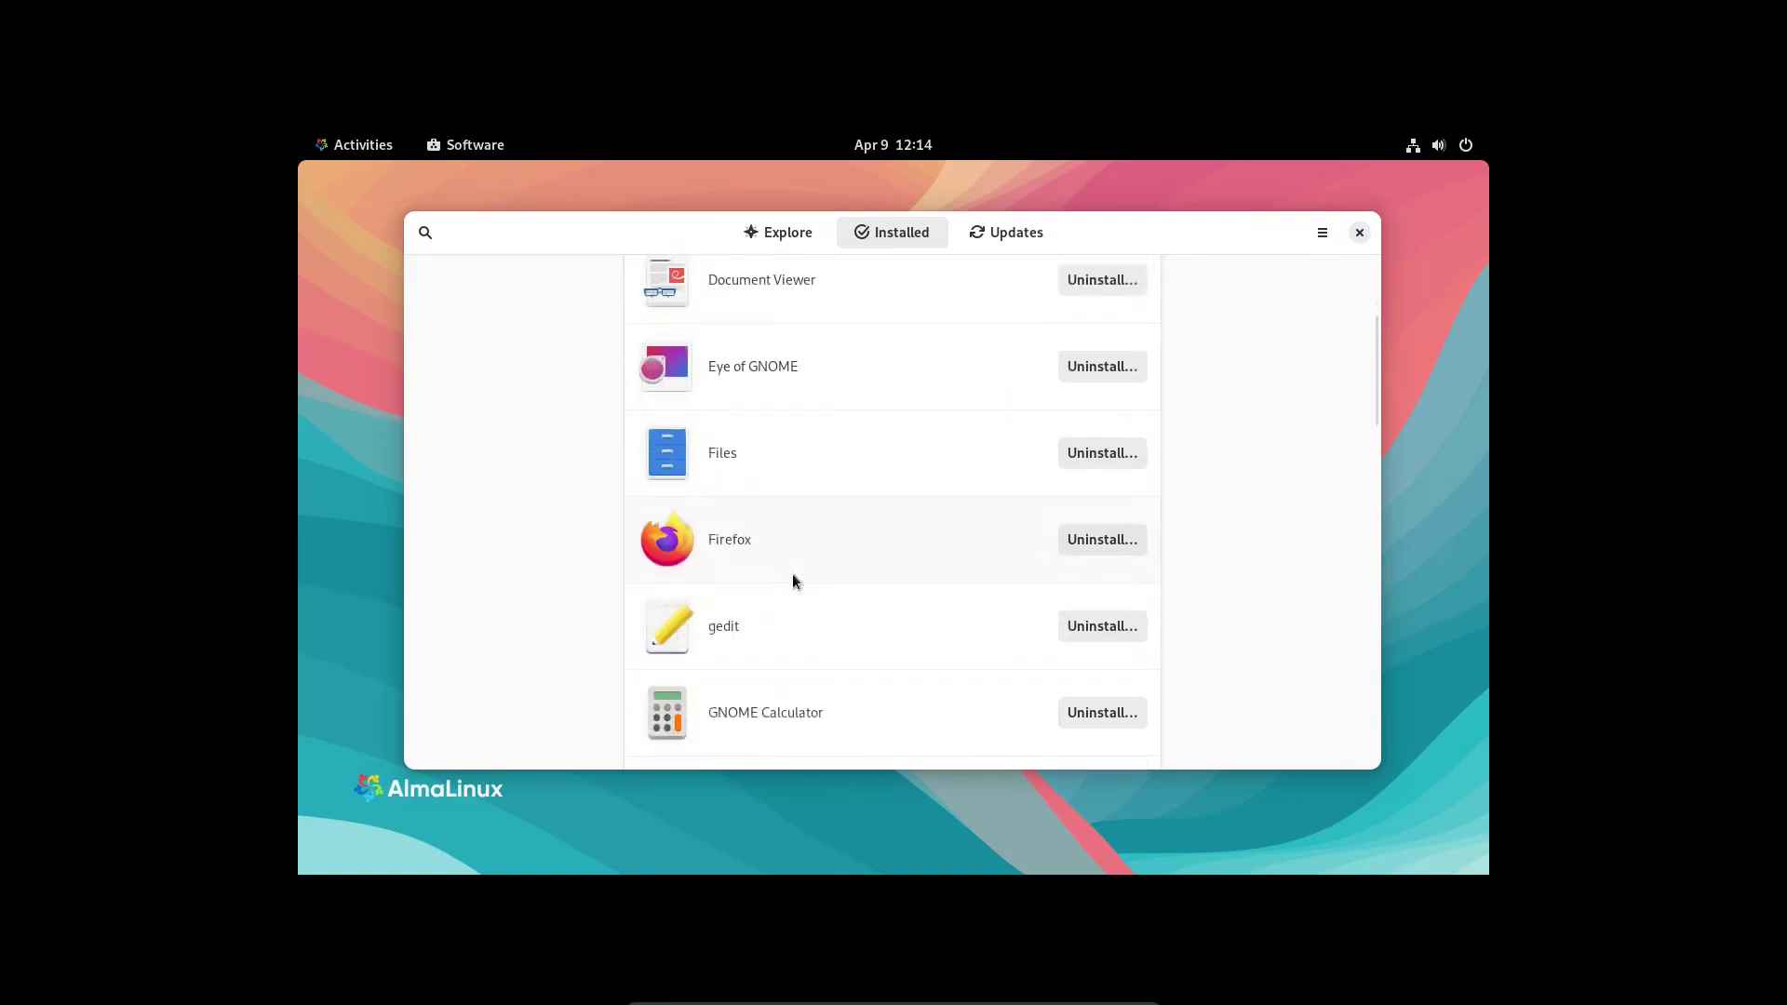
scroll(802, 570, "down", 2)
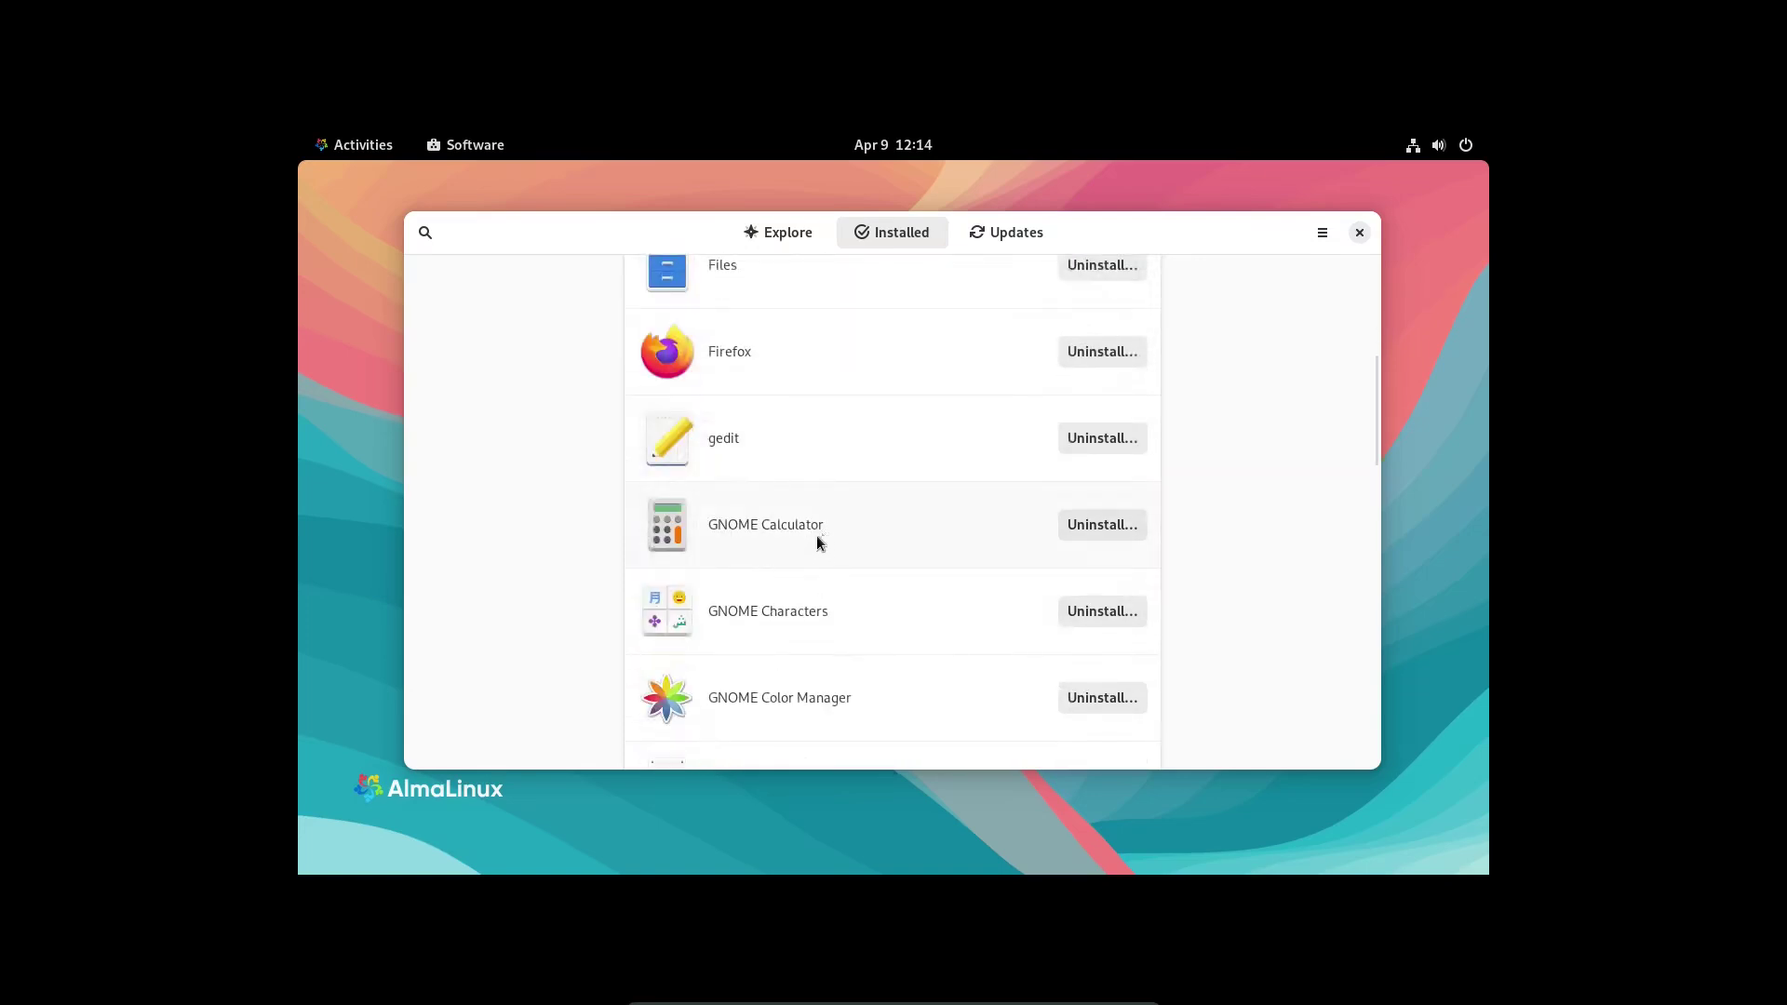
scroll(817, 536, "down", 7)
scroll(811, 556, "down", 3)
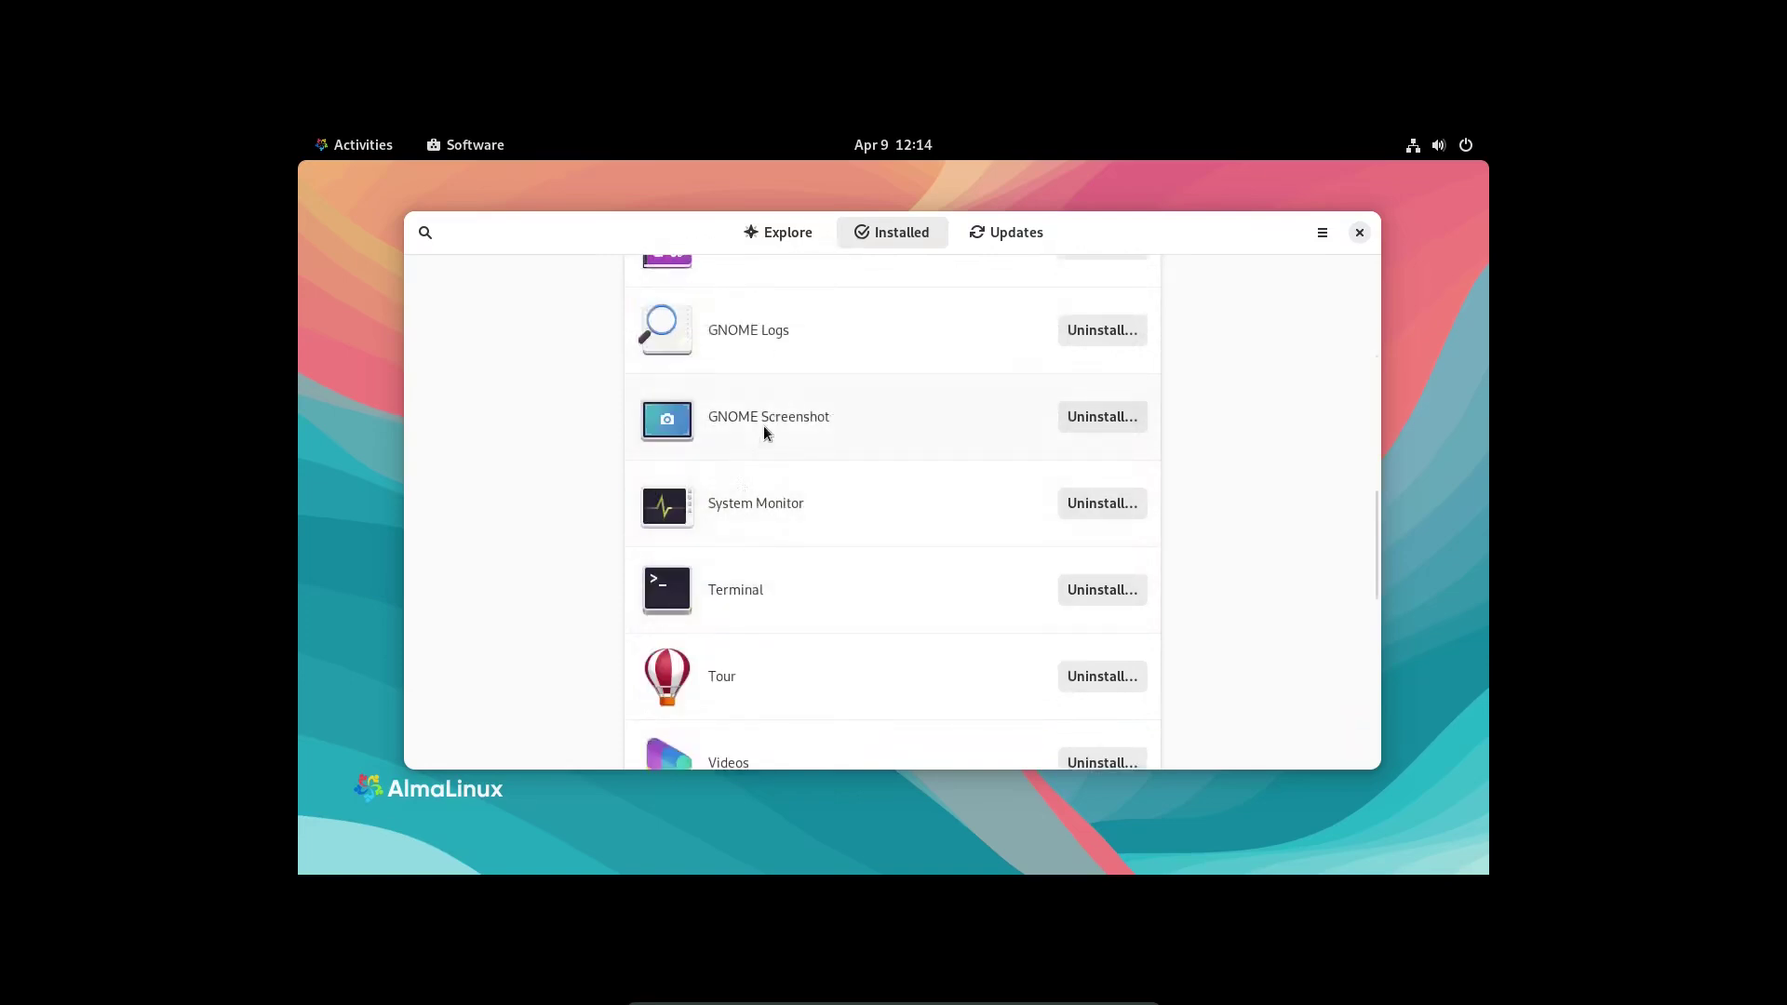
scroll(767, 426, "down", 2)
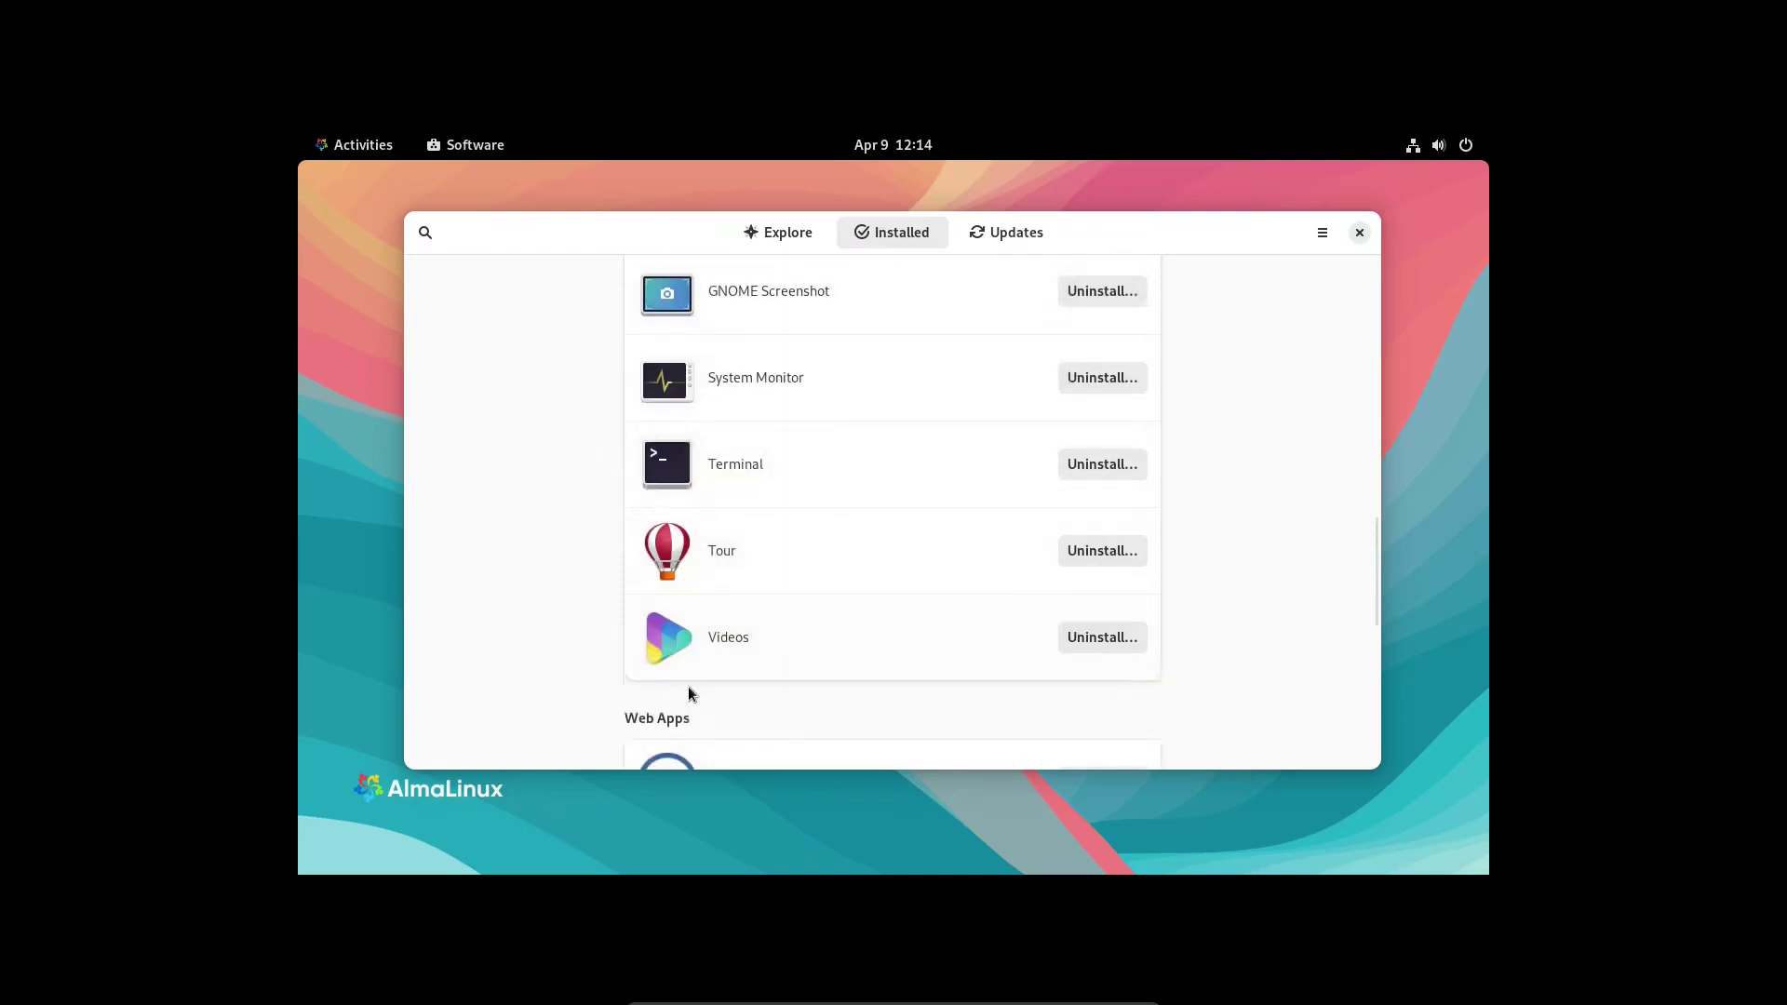
left_click(726, 461)
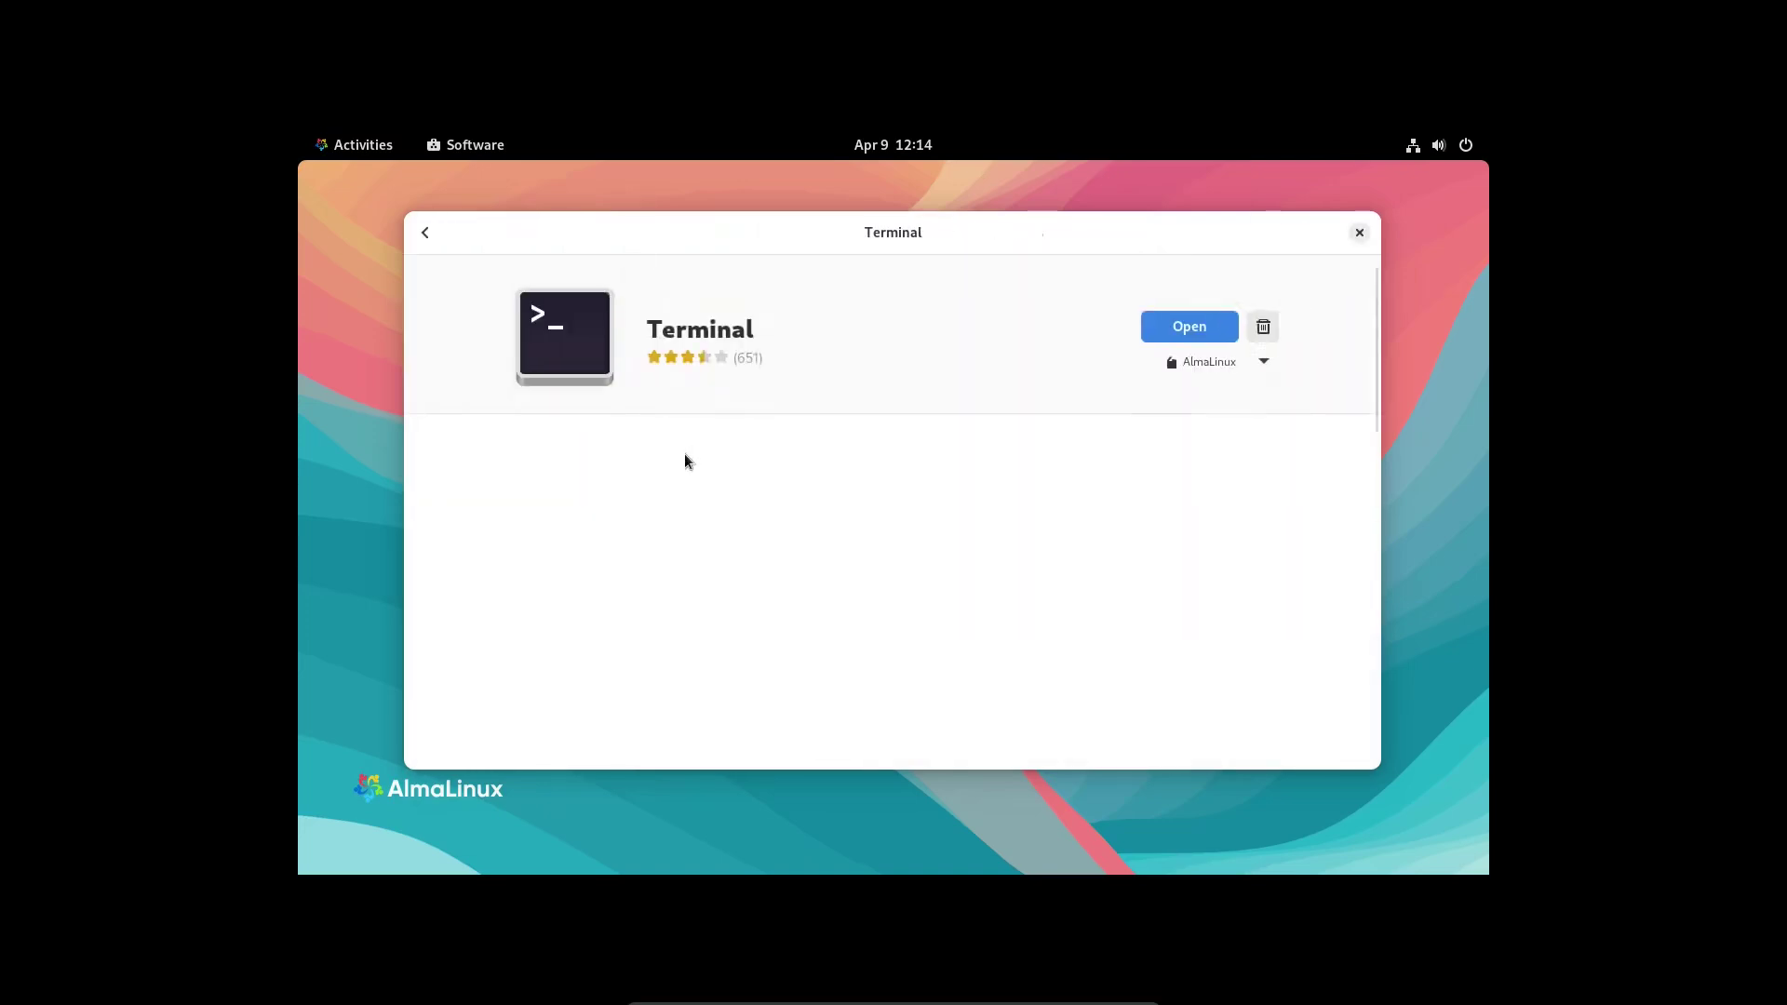
left_click(1164, 331)
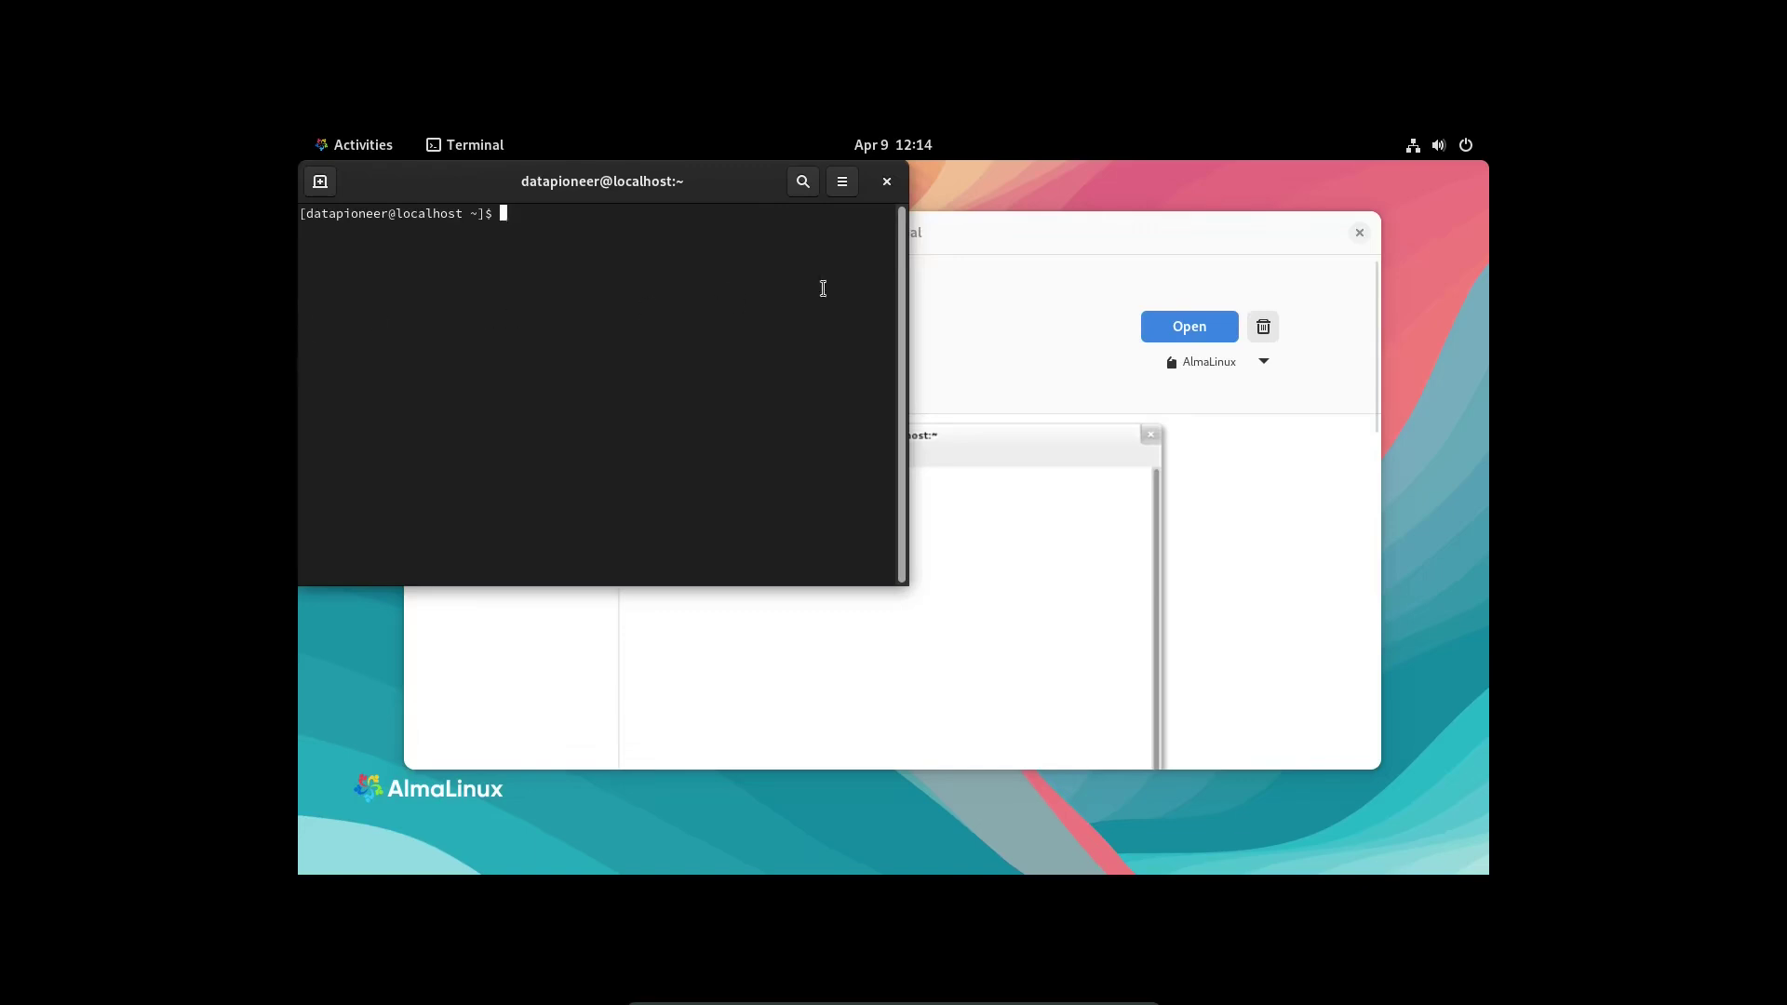
- Close Software, centre the Terminal window, and run sudo dnf update with the account password
left_click(1357, 233)
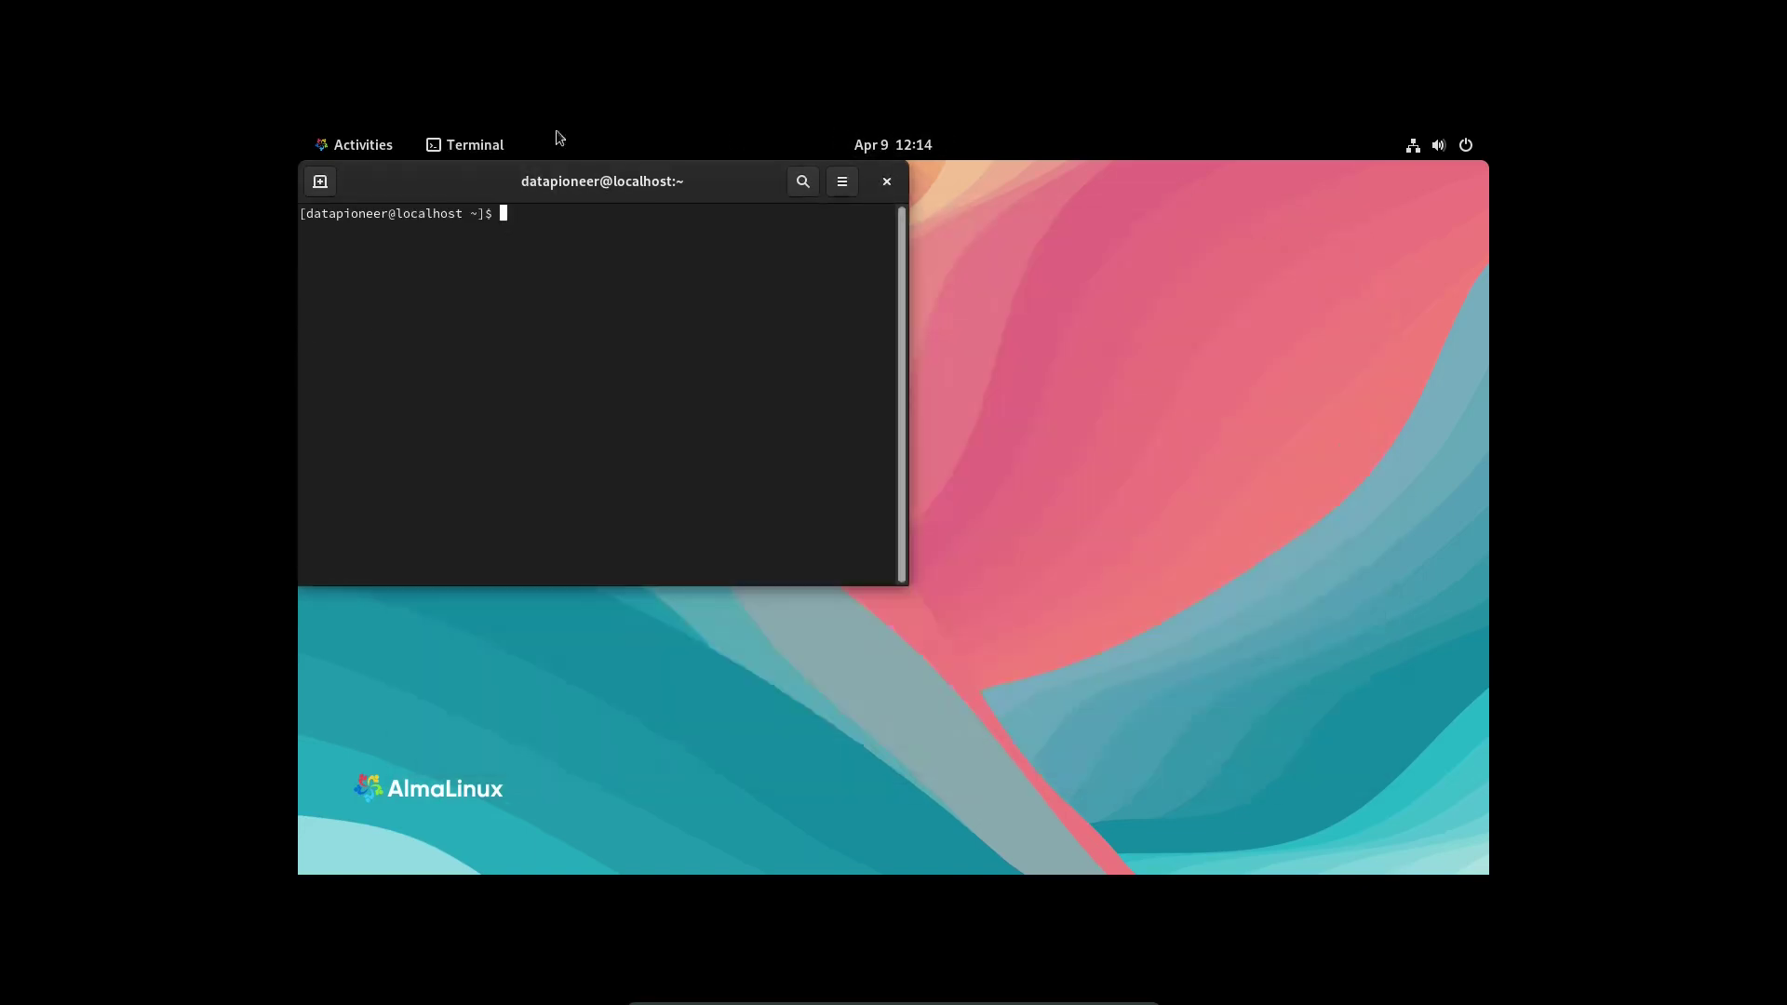
left_click_drag(388, 167, 728, 308)
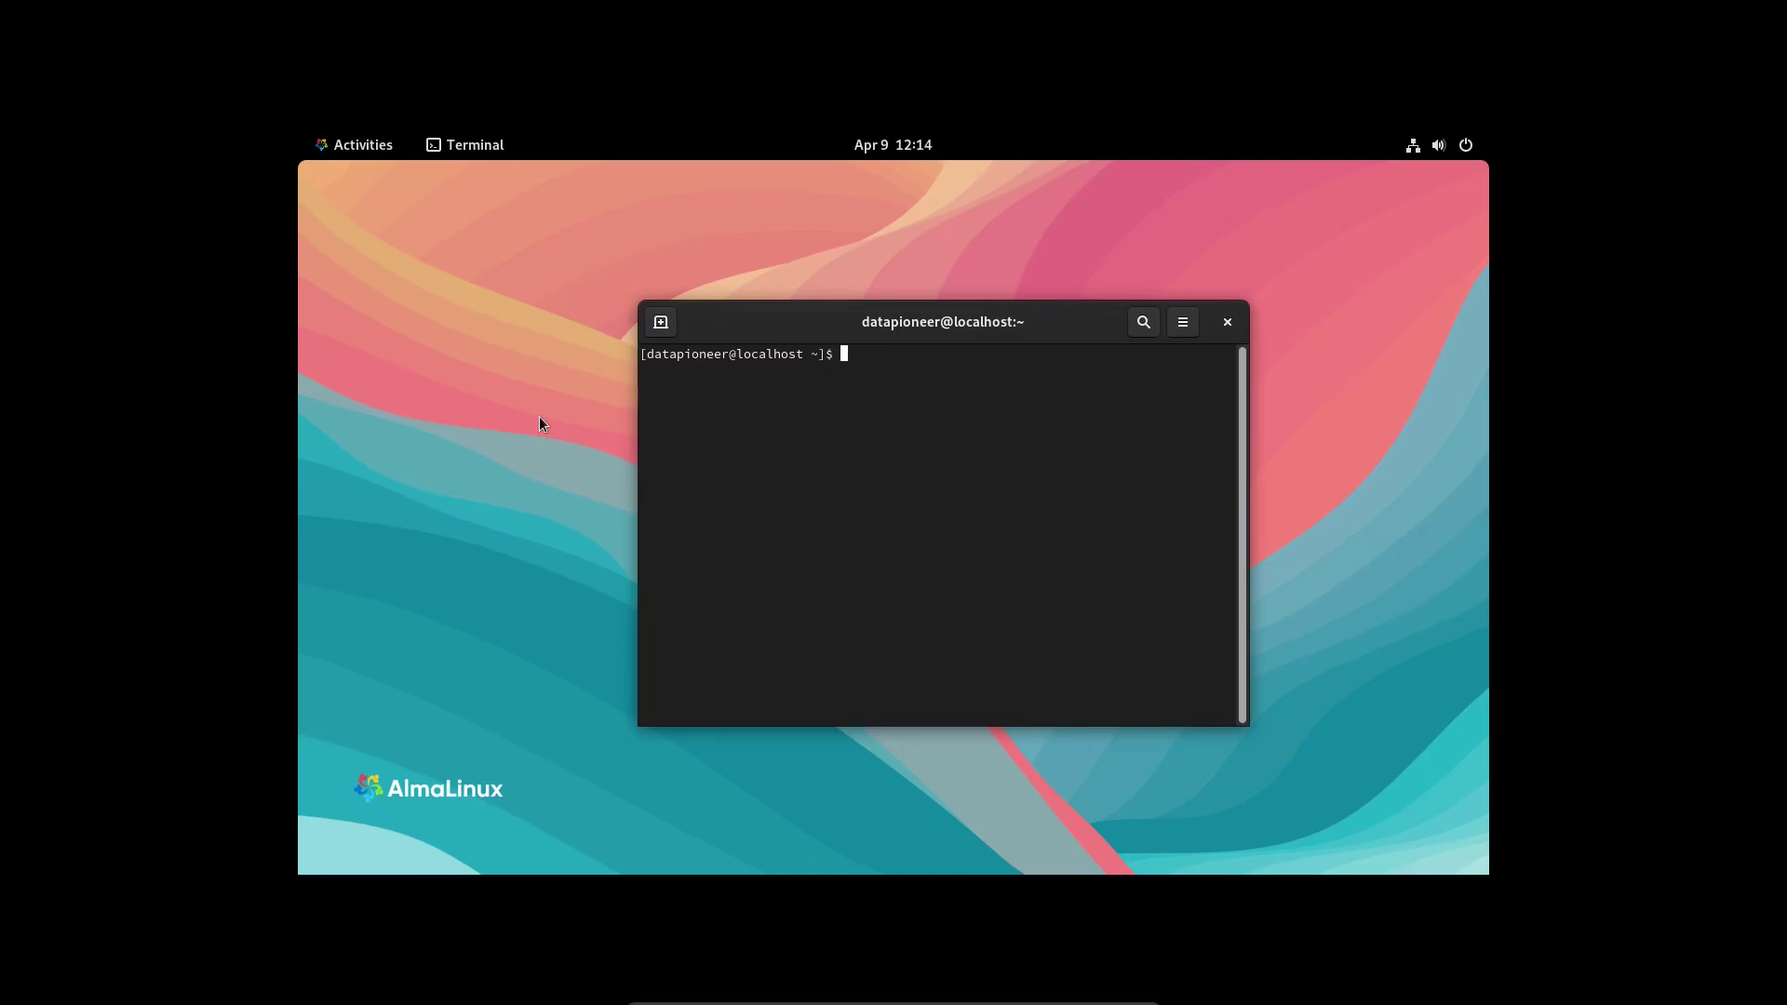
type("sudo dnf update")
key("Return")
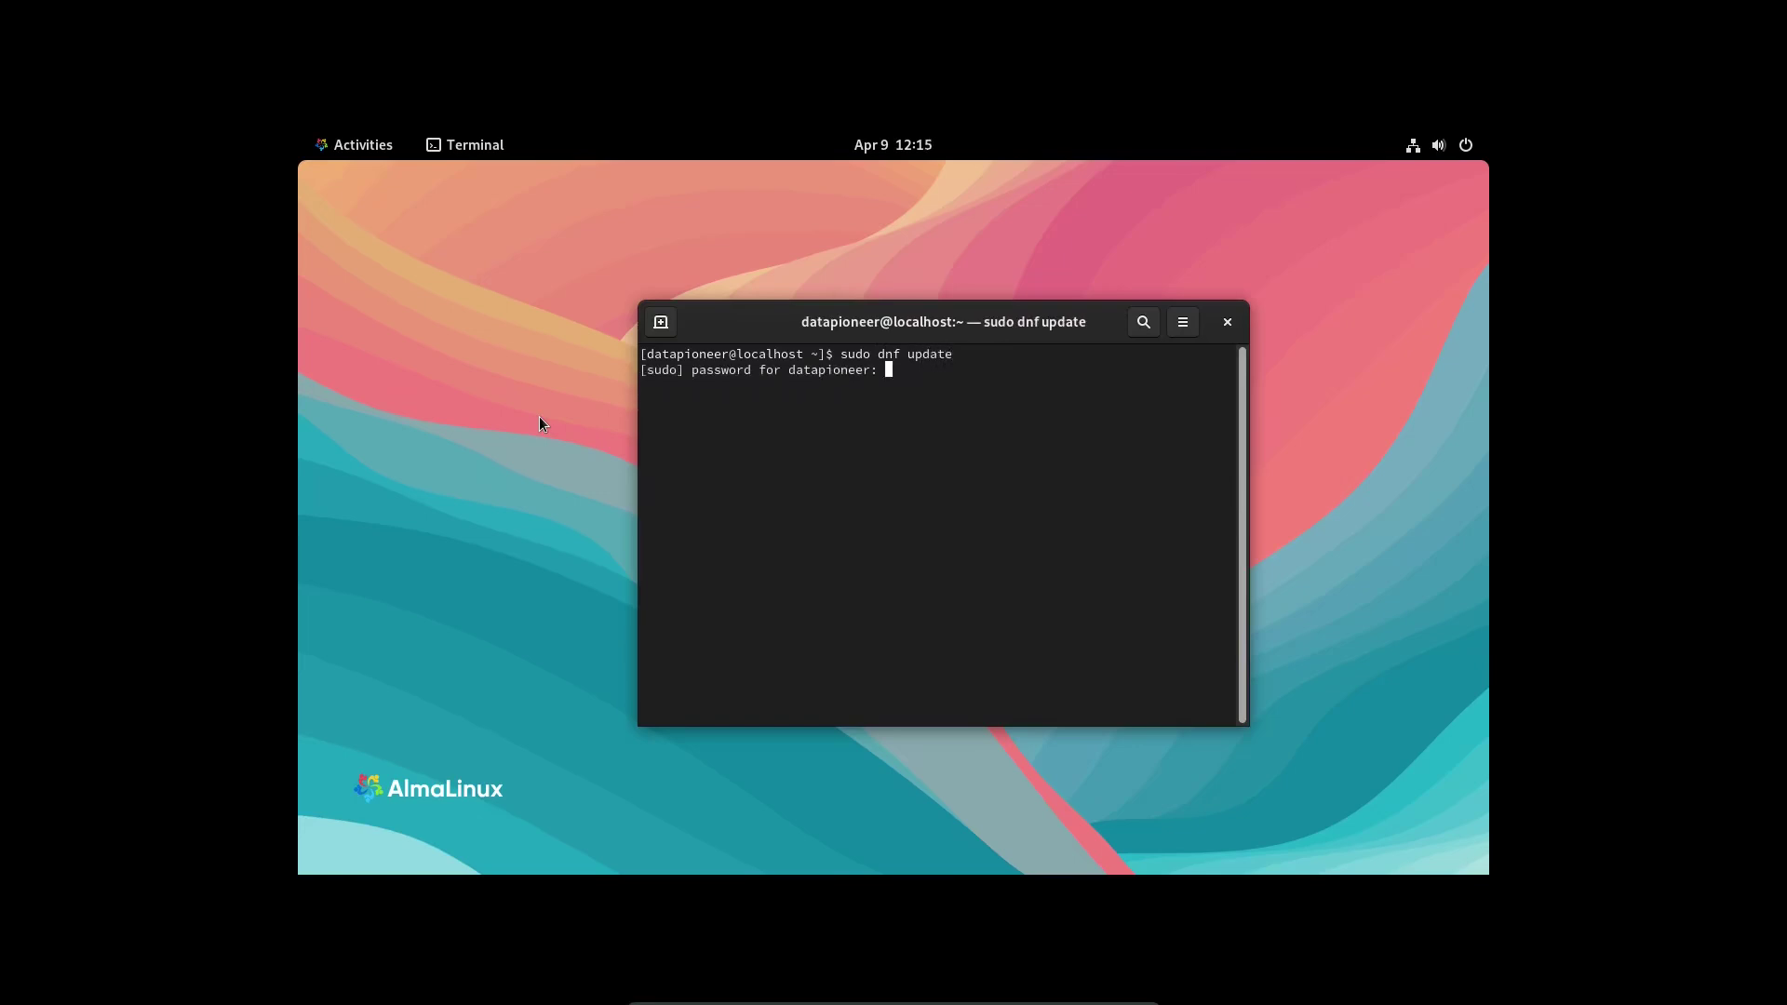
key("Return")
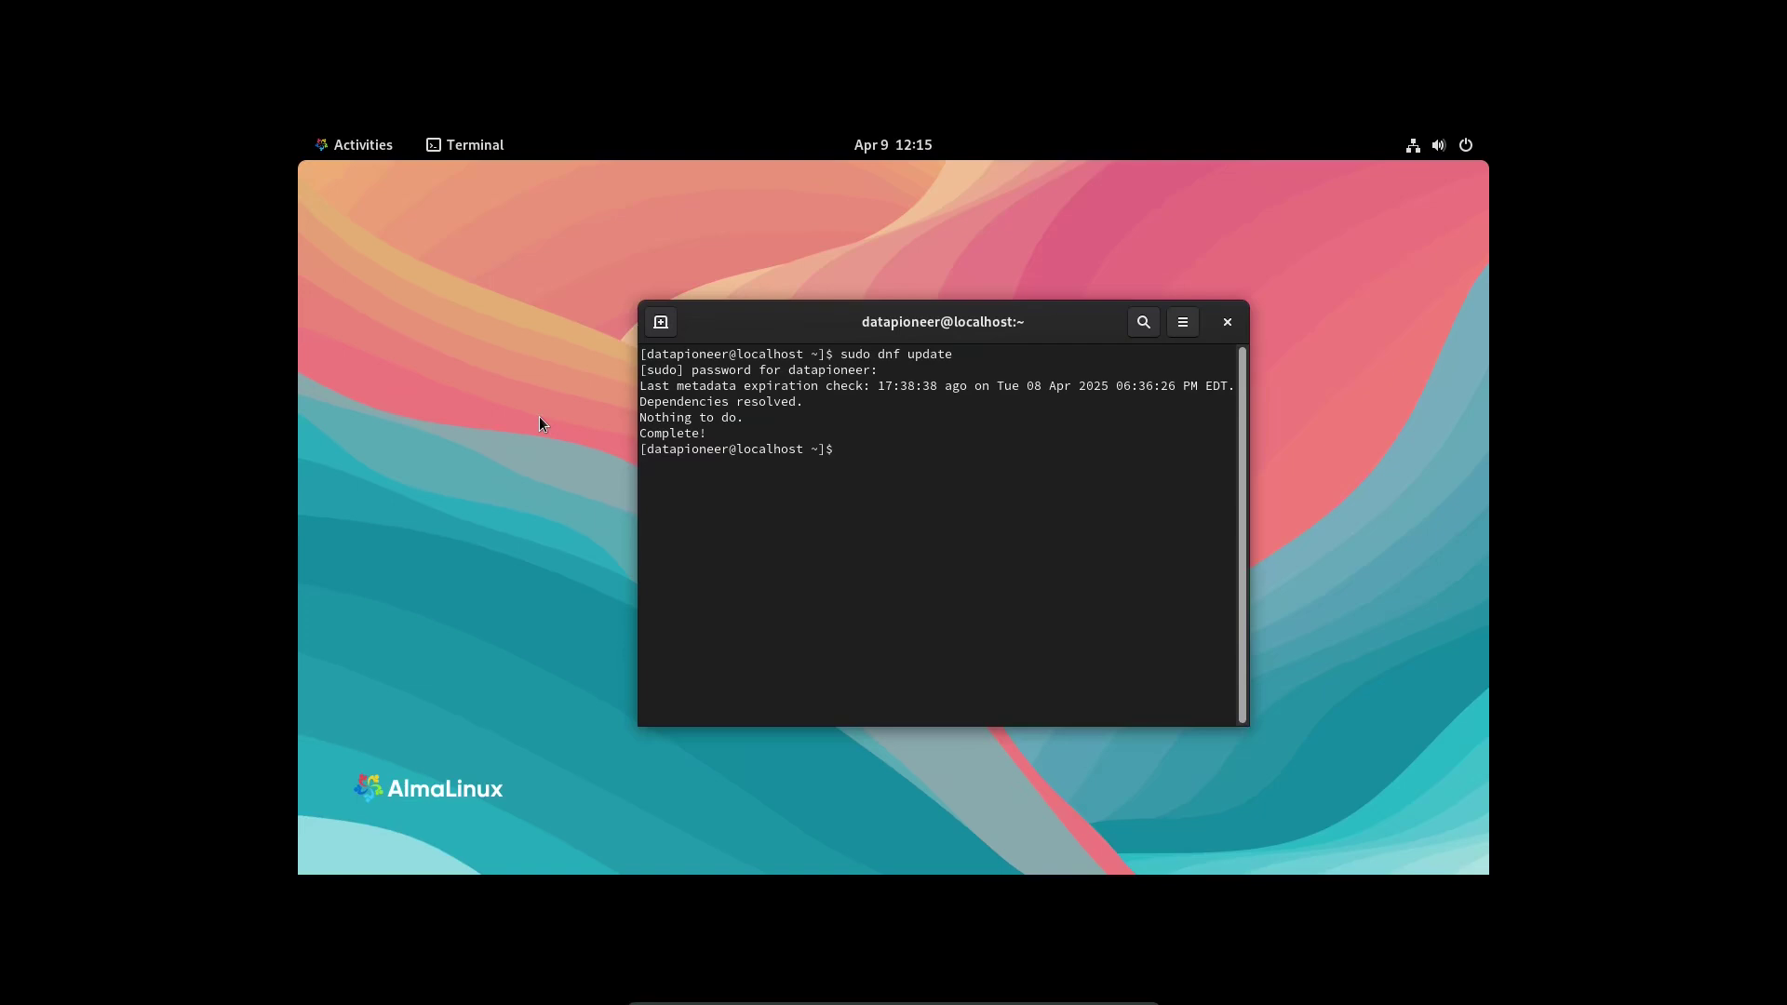
- Clear the screen and enlarge the terminal text with Ctrl+Plus
type("clear")
key("Return")
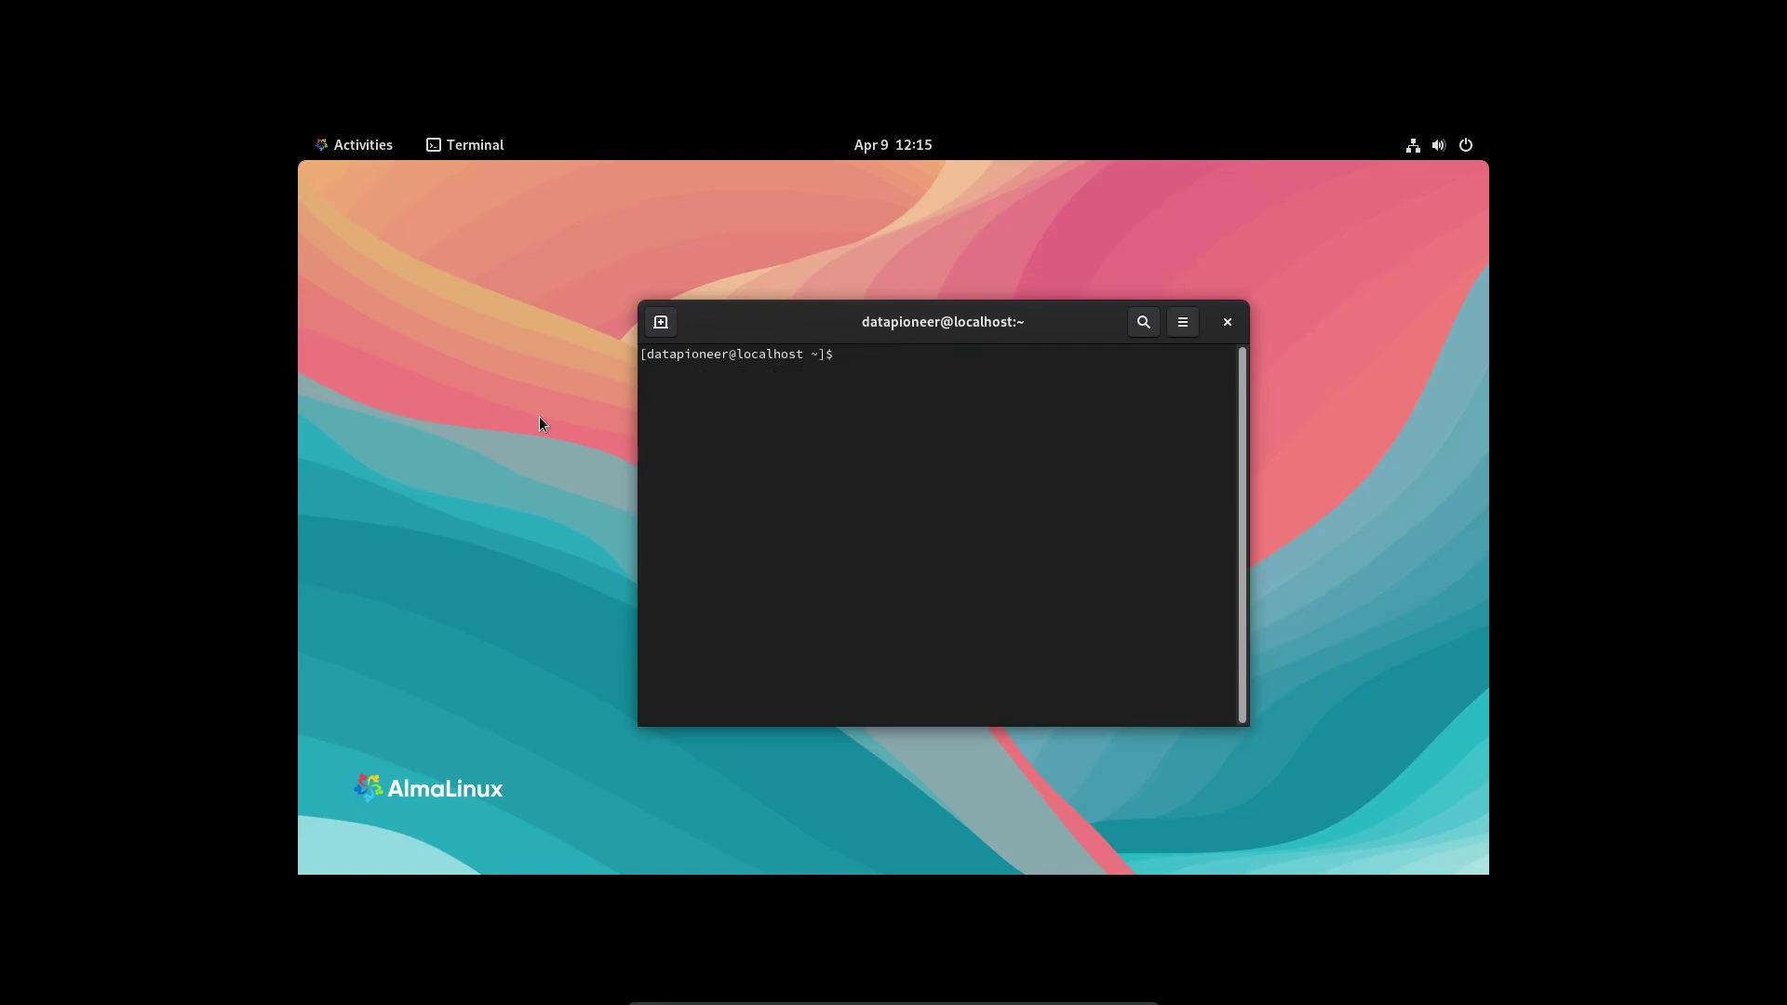
key("ctrl+plus")
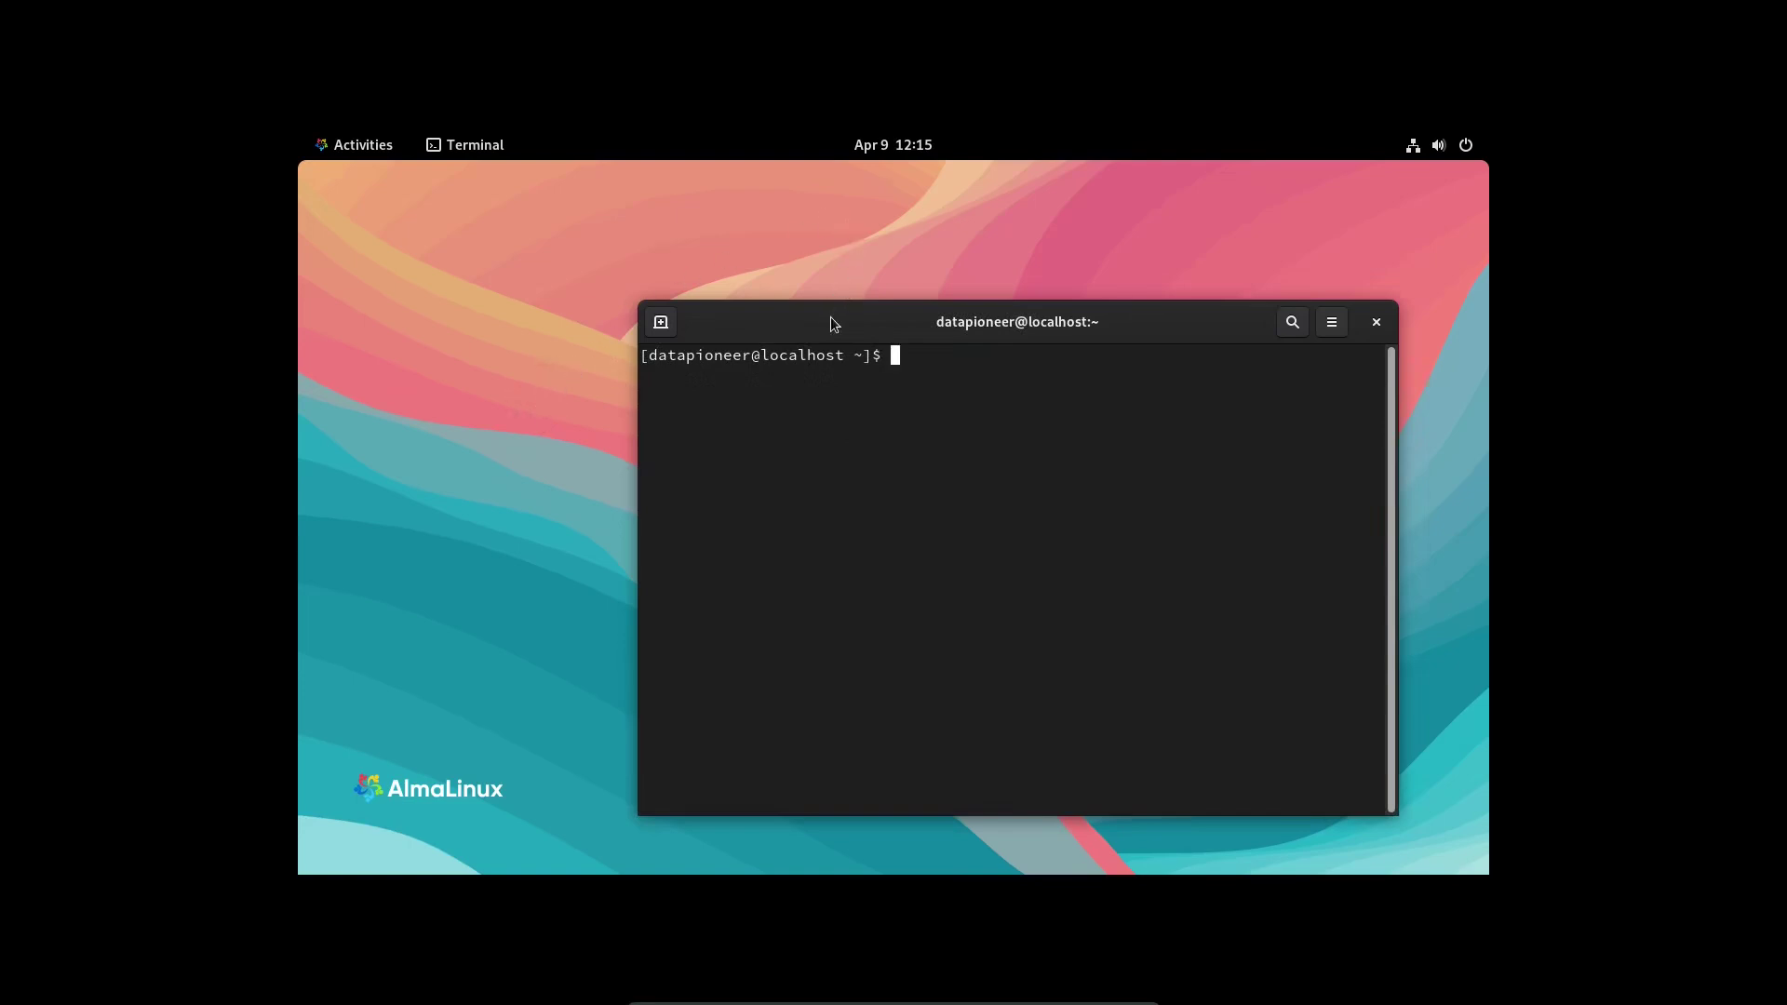
- Move the terminal window up-left and run df -kh and free --help
left_click_drag(833, 319, 686, 276)
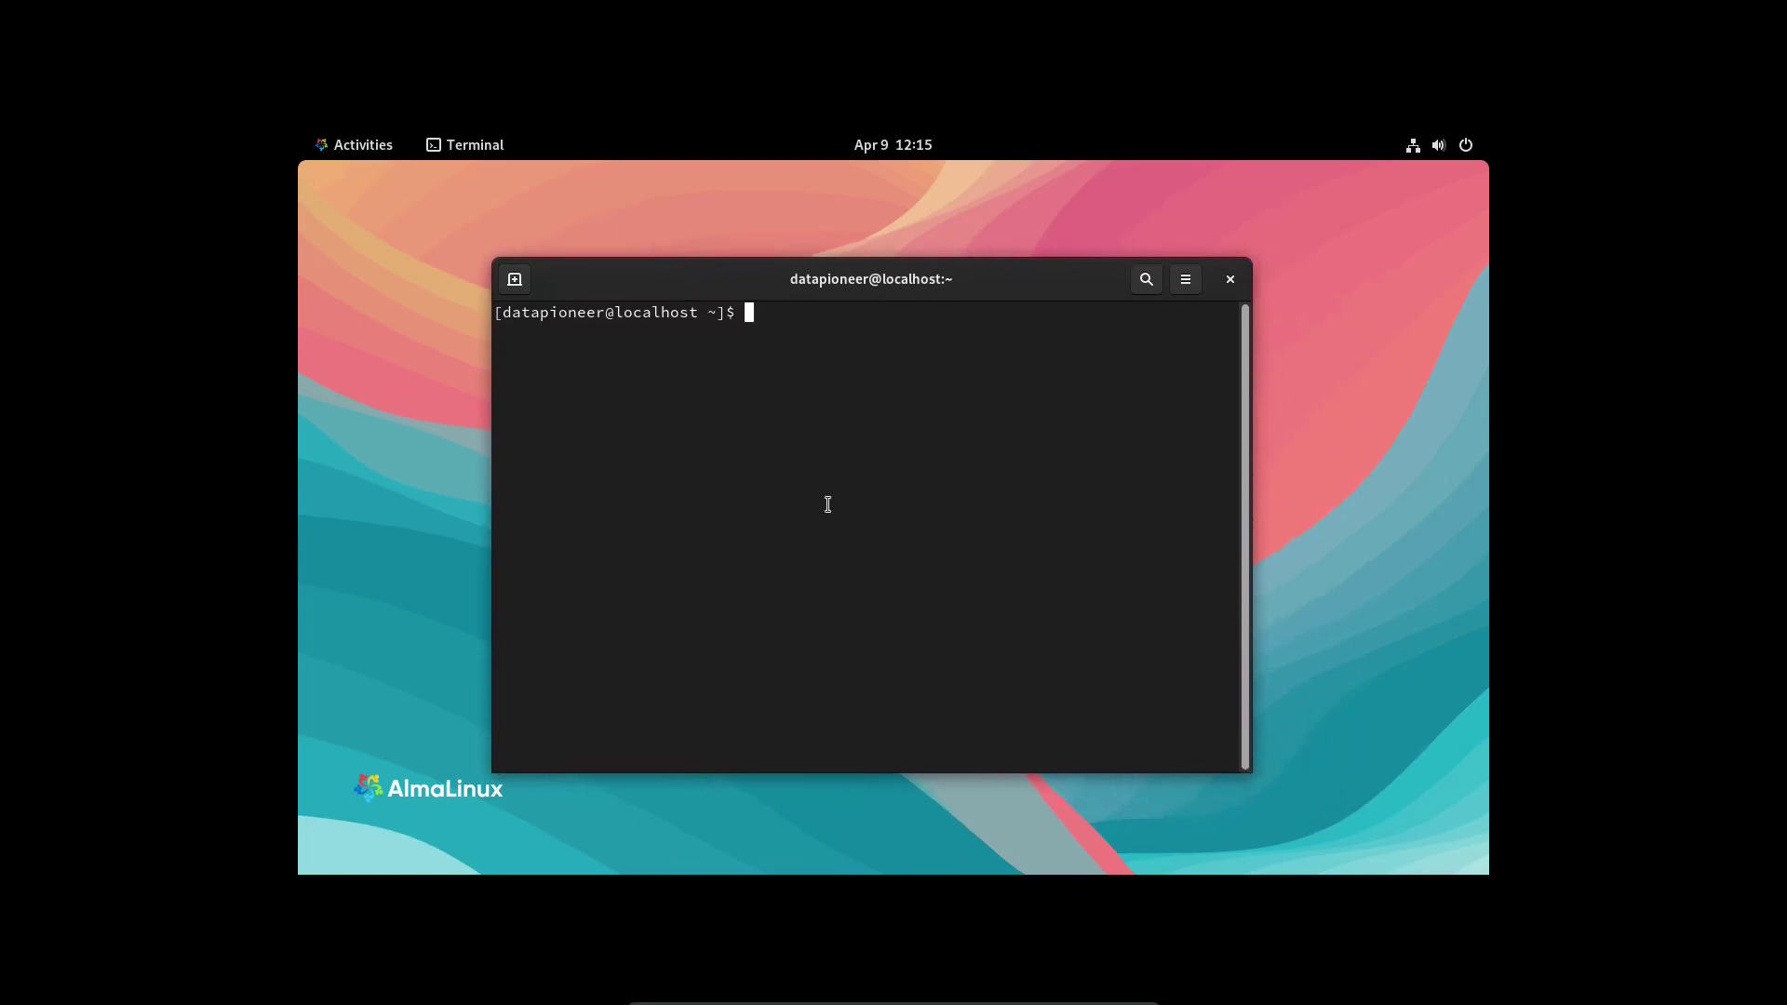
type("df -kh")
key("Return")
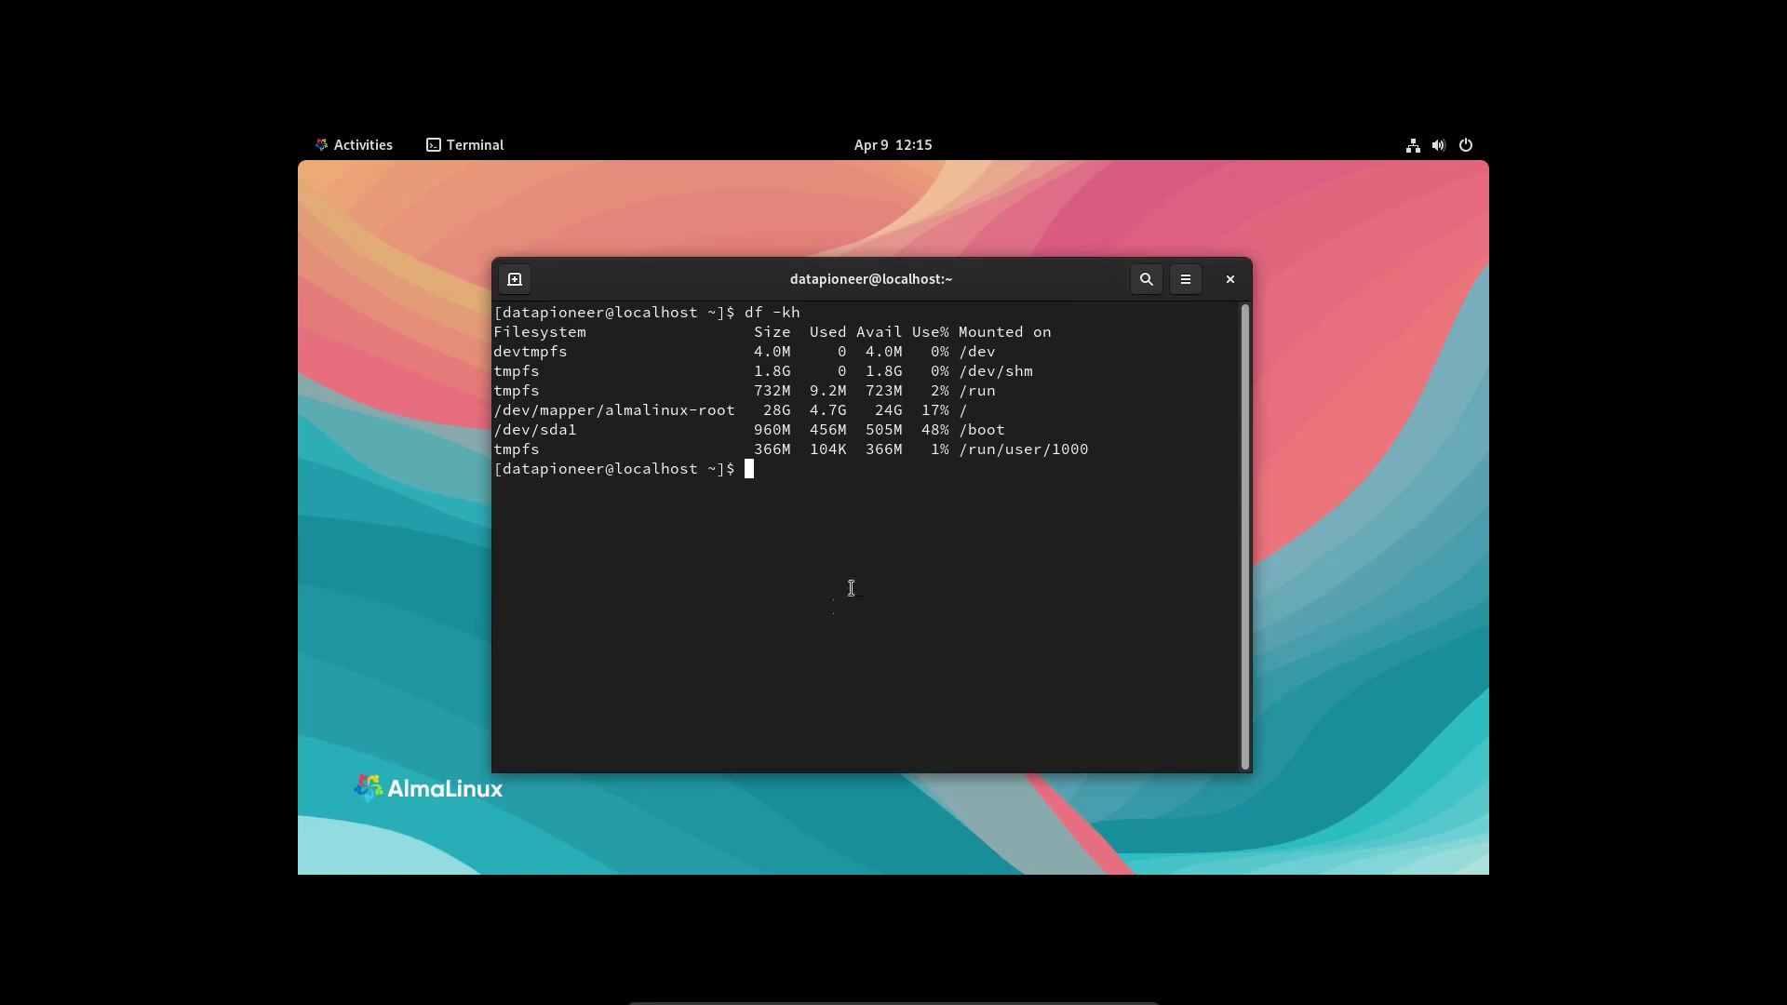
type("free --help")
key("Return")
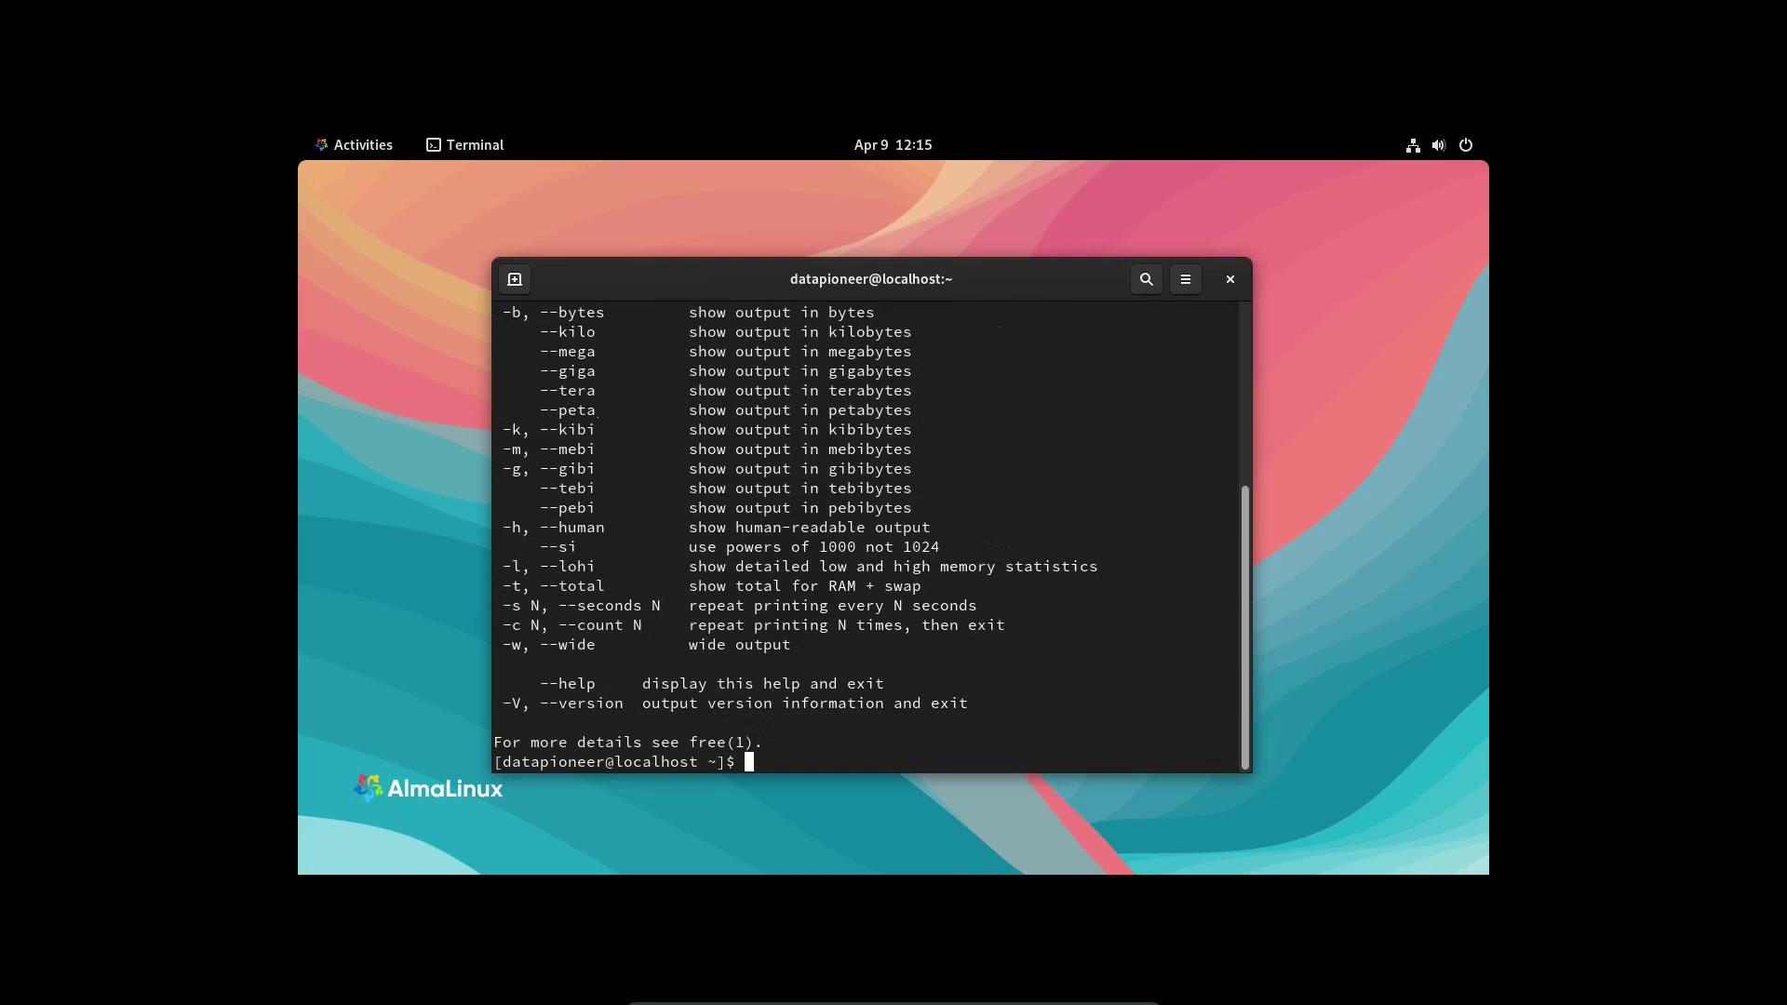
- Clear the screen and run free -m to show memory in megabytes
type("cle")
key("BackSpace")
key("BackSpace")
type("lear")
key("Return")
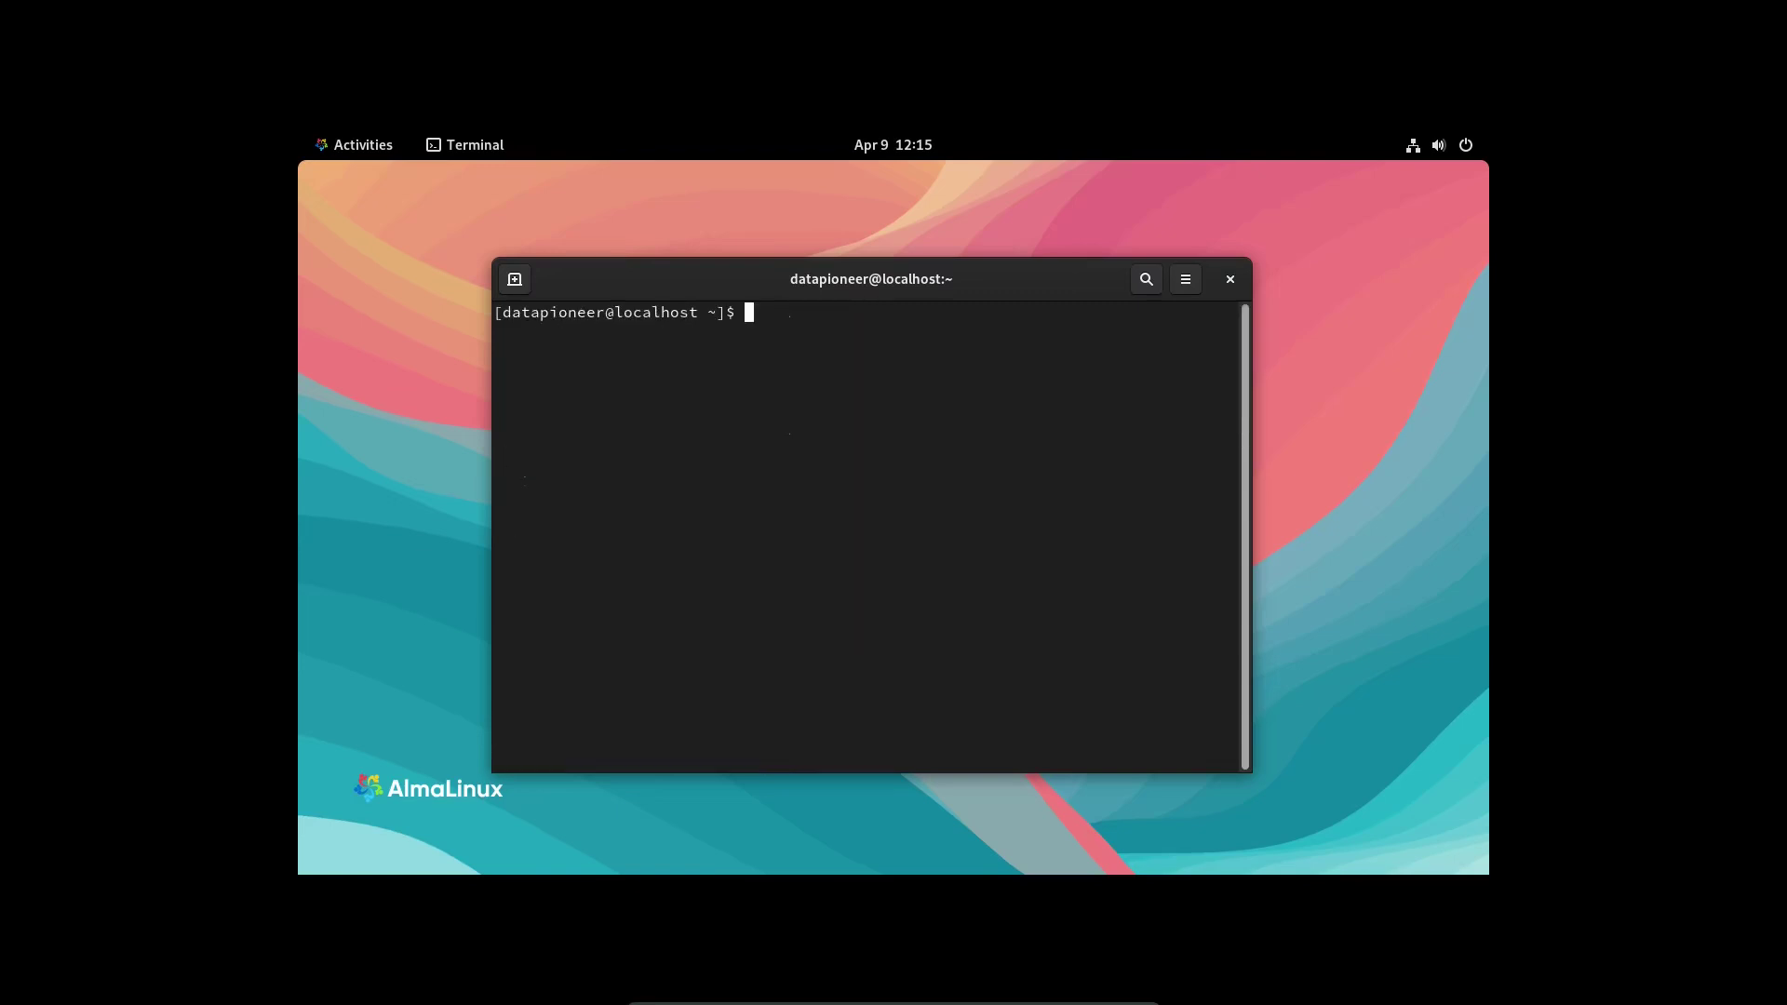
type("free -m,")
key("BackSpace")
key("Return")
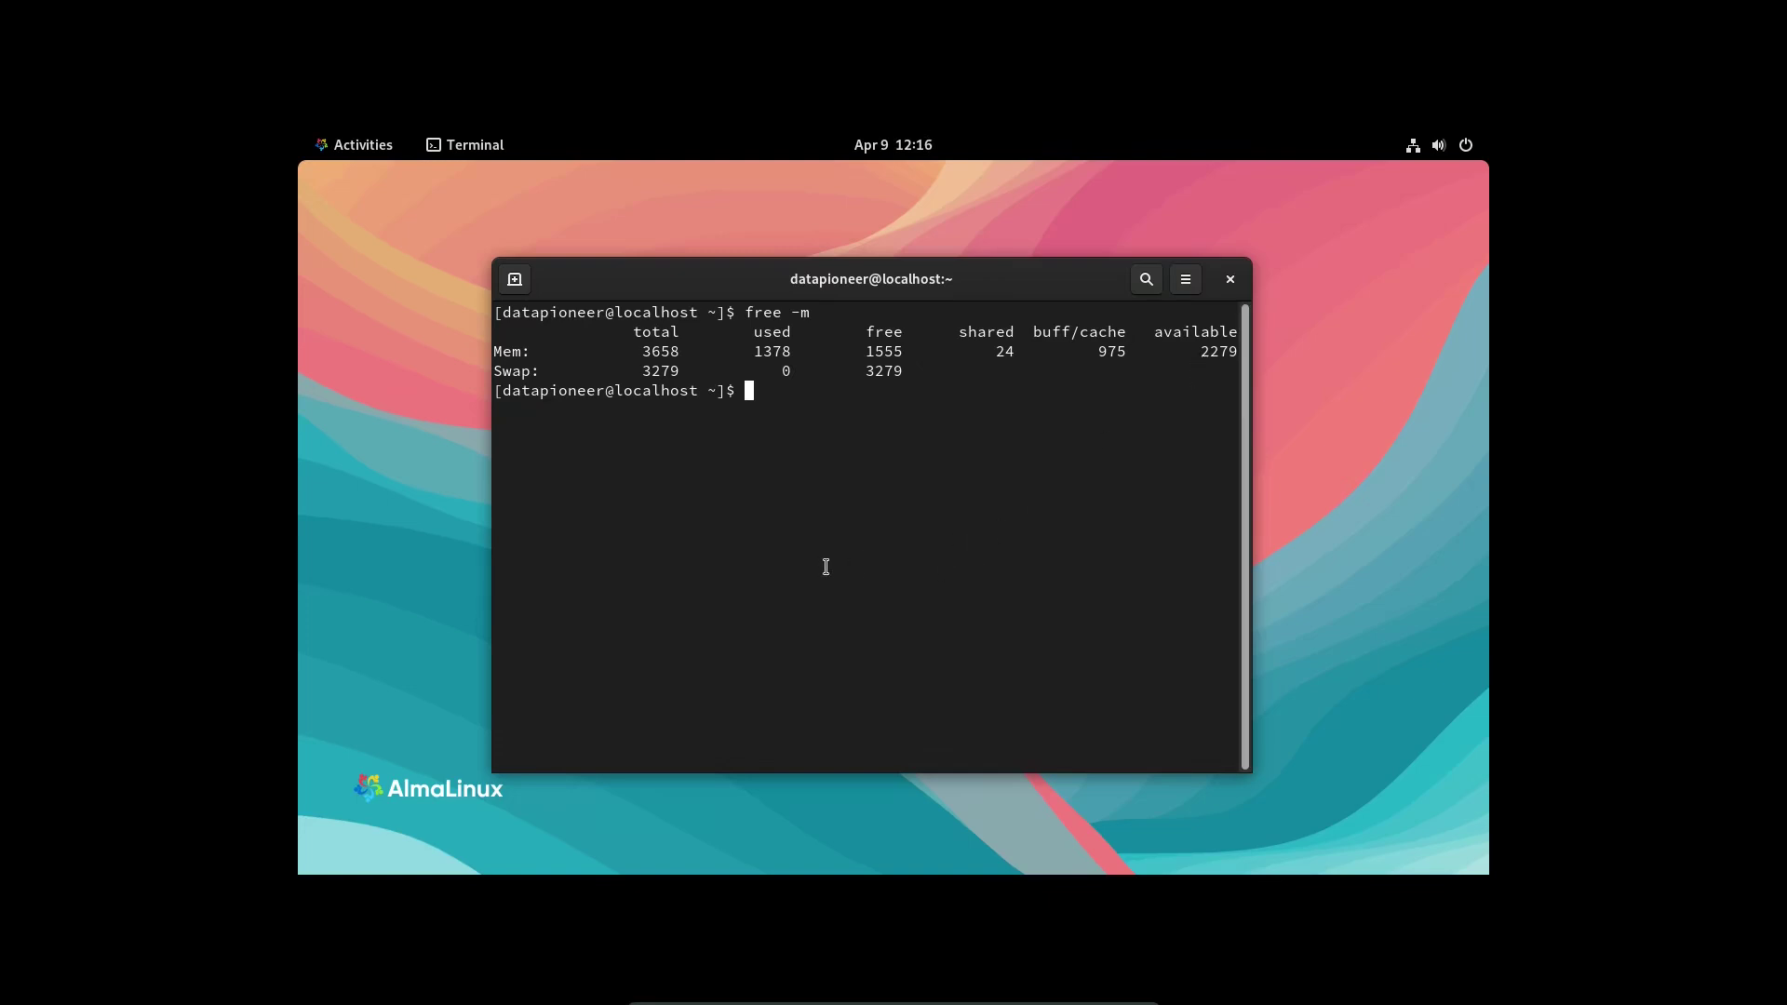
- Exit the terminal and open and close the Activities overview a couple of times
type("exit")
key("Return")
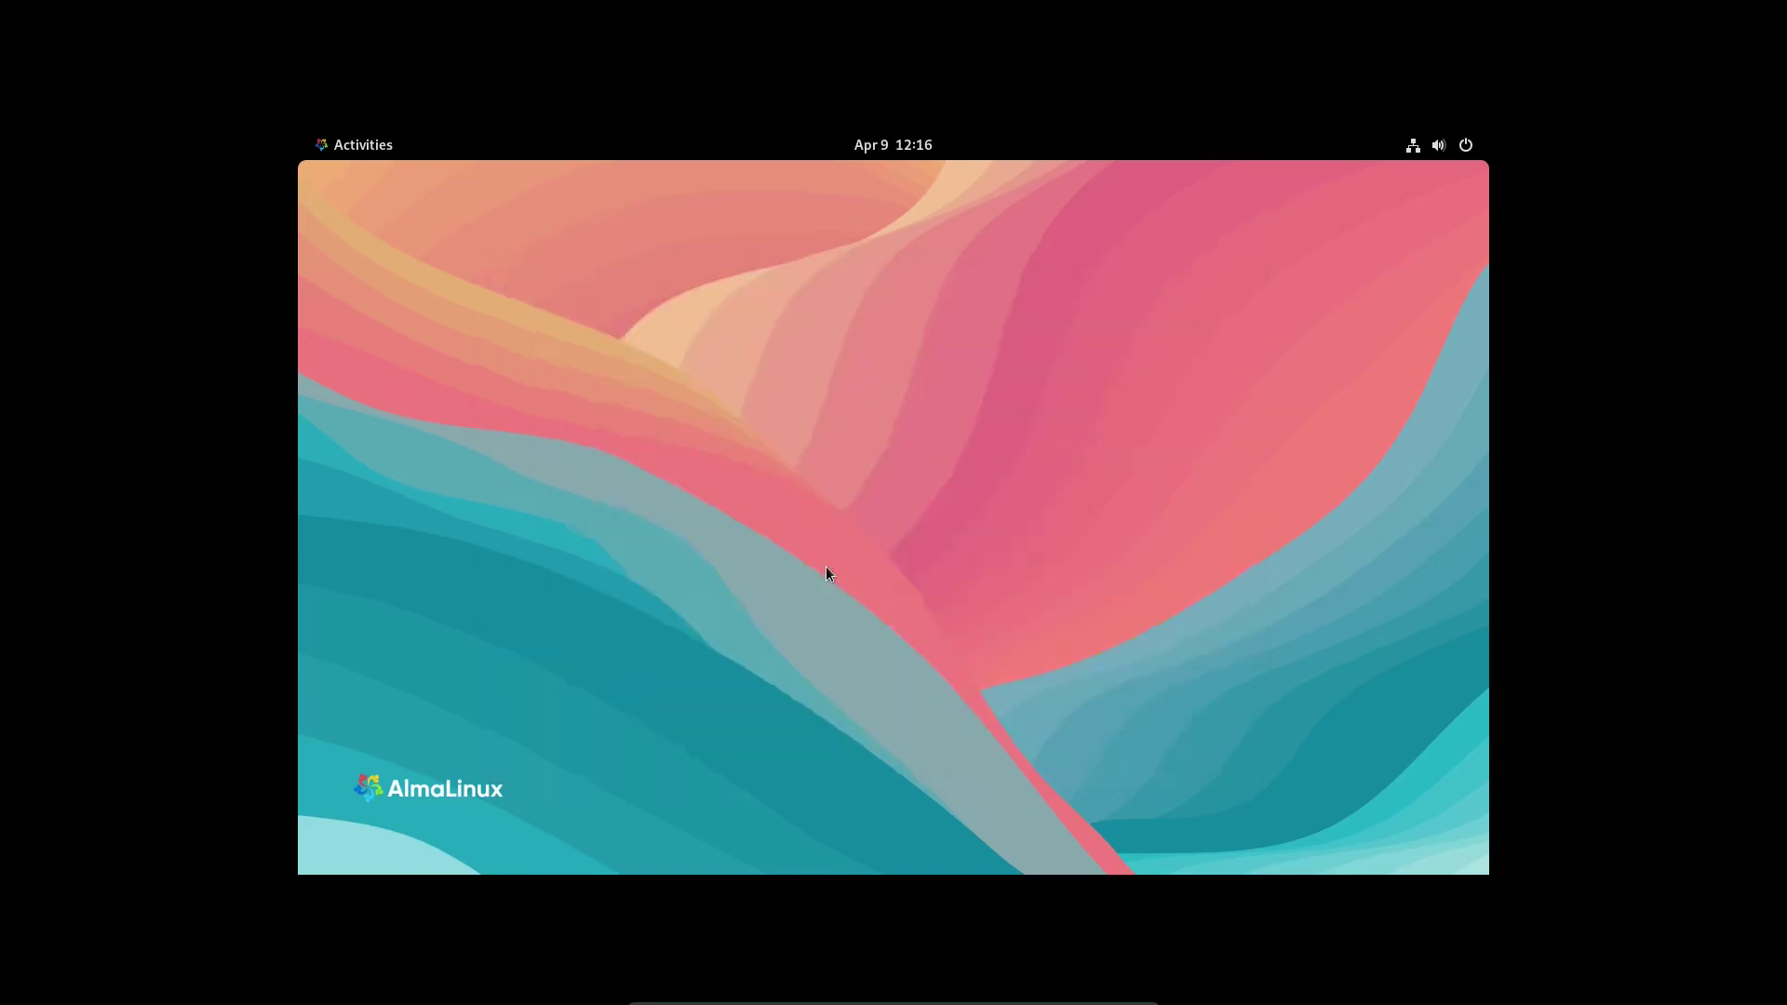
left_click(346, 147)
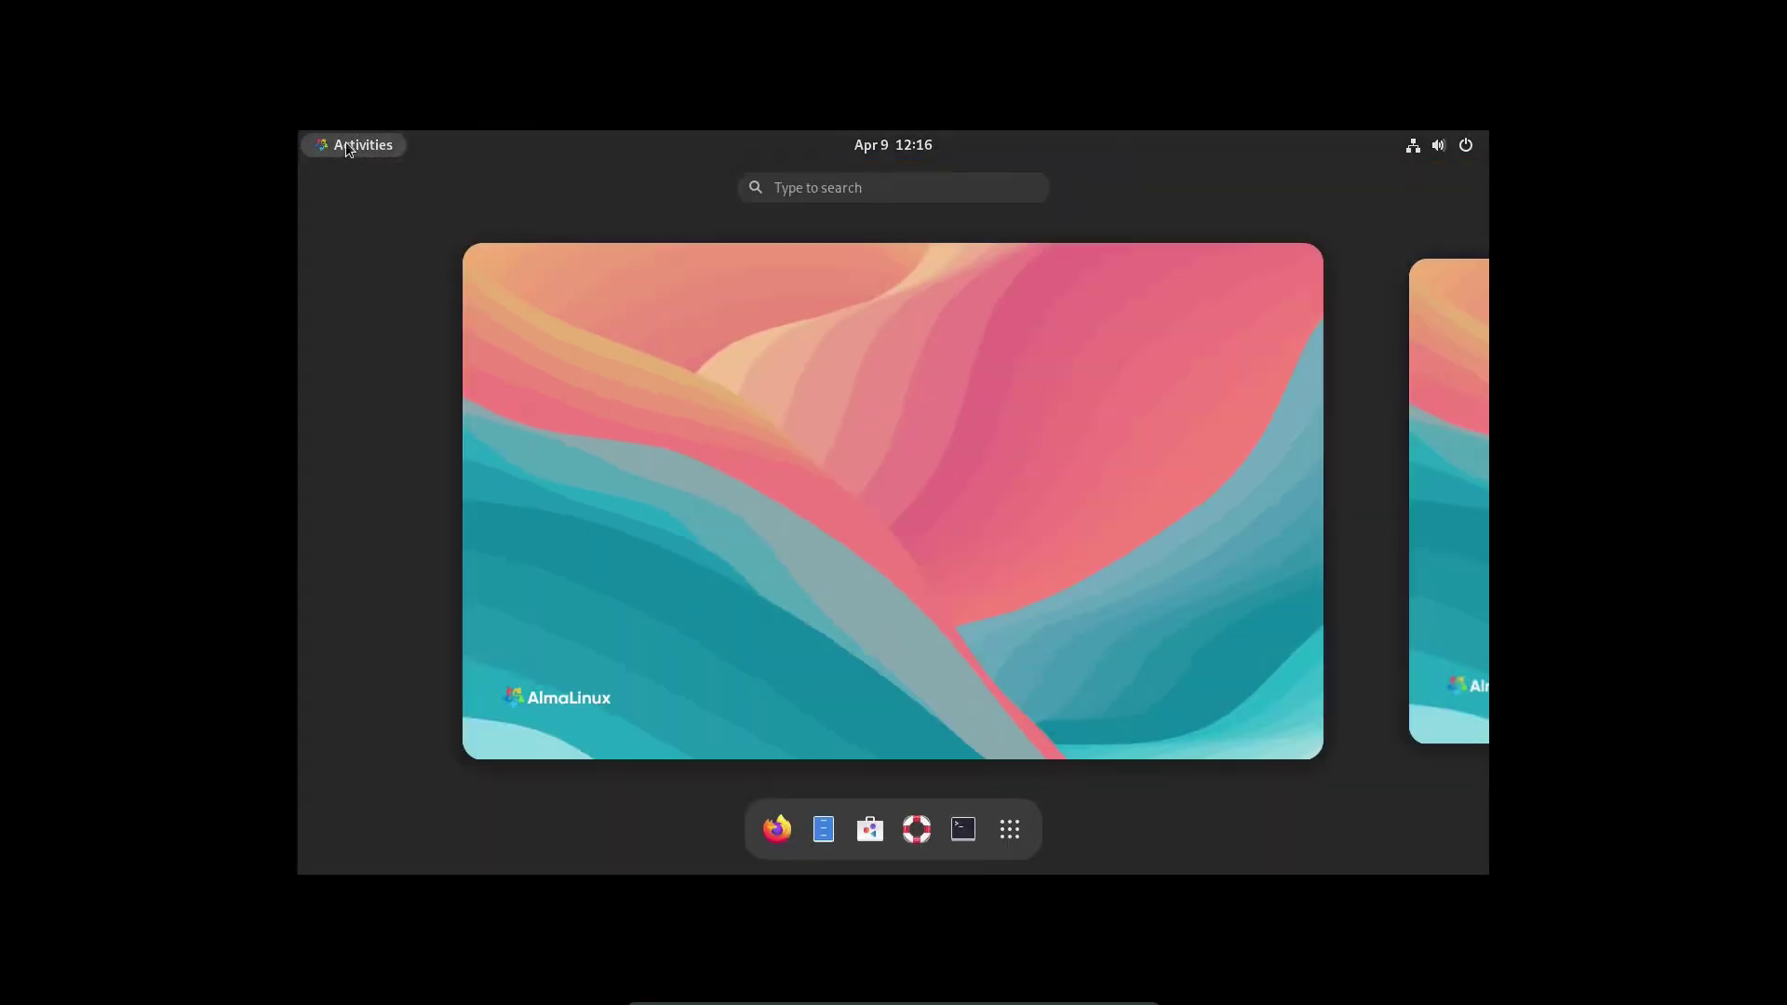
left_click(979, 540)
left_click(358, 145)
left_click(358, 145)
- Launch GNOME Help, scroll through its topics, close it, and show the applications grid
left_click(358, 147)
left_click(910, 827)
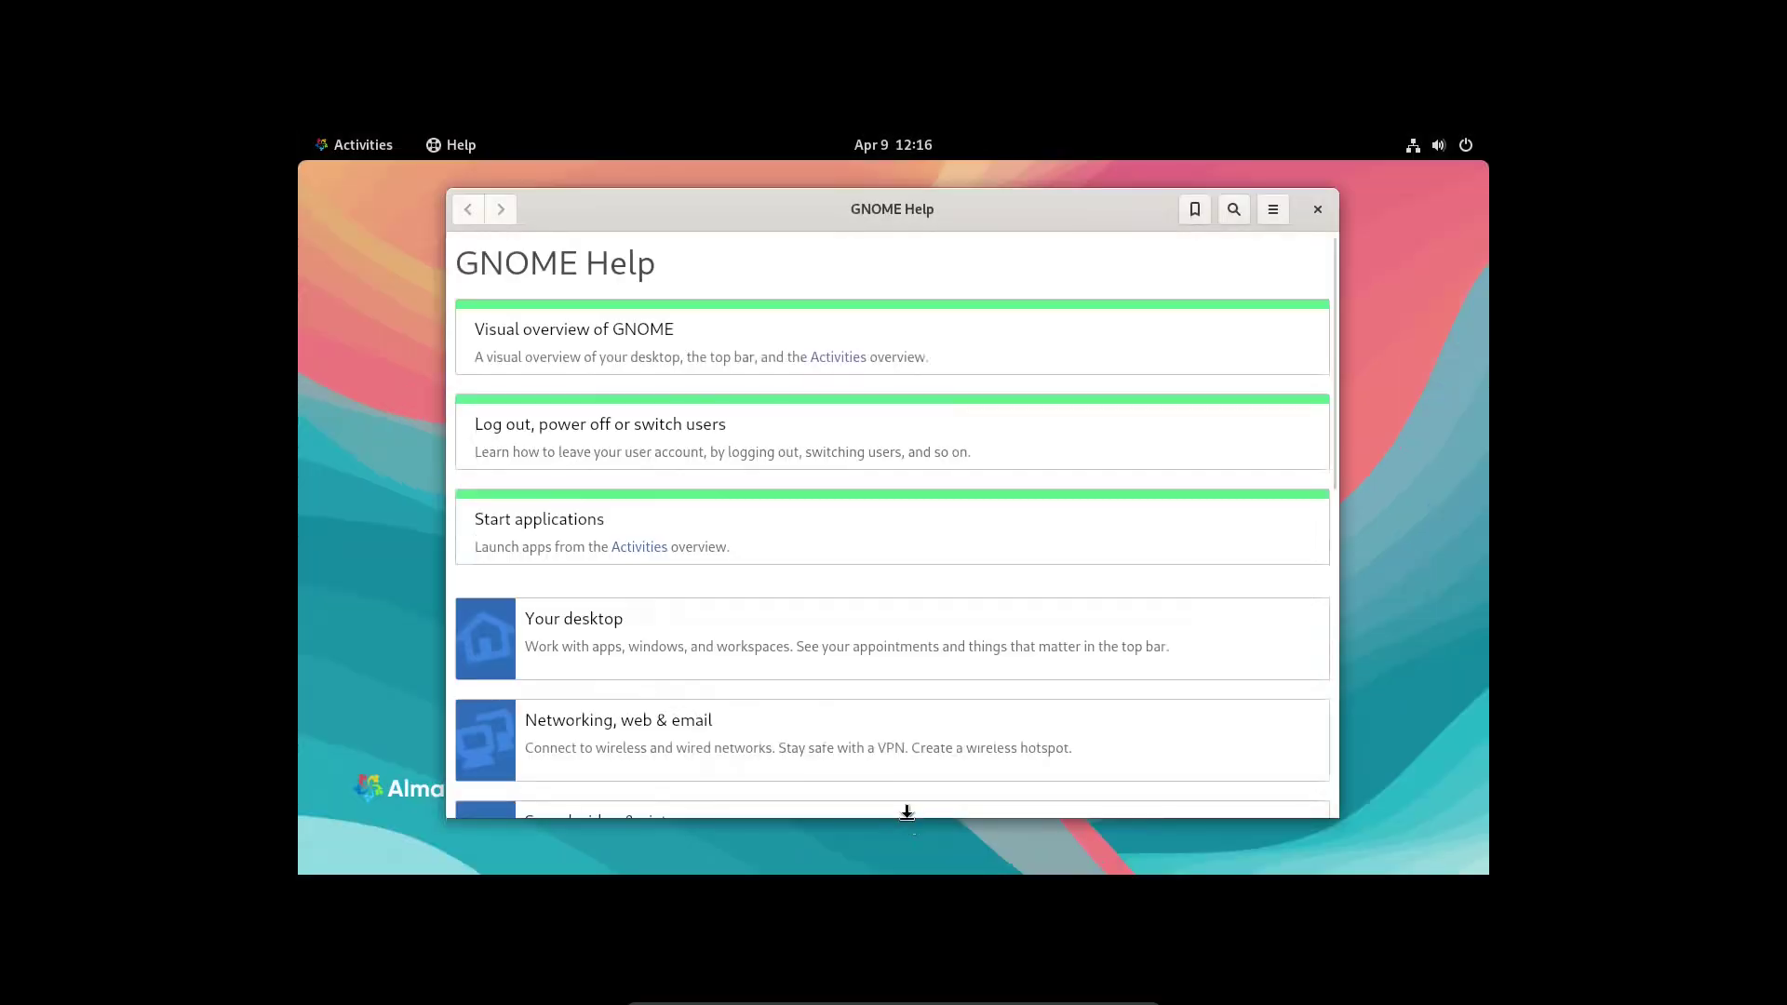
scroll(1010, 523, "down", 3)
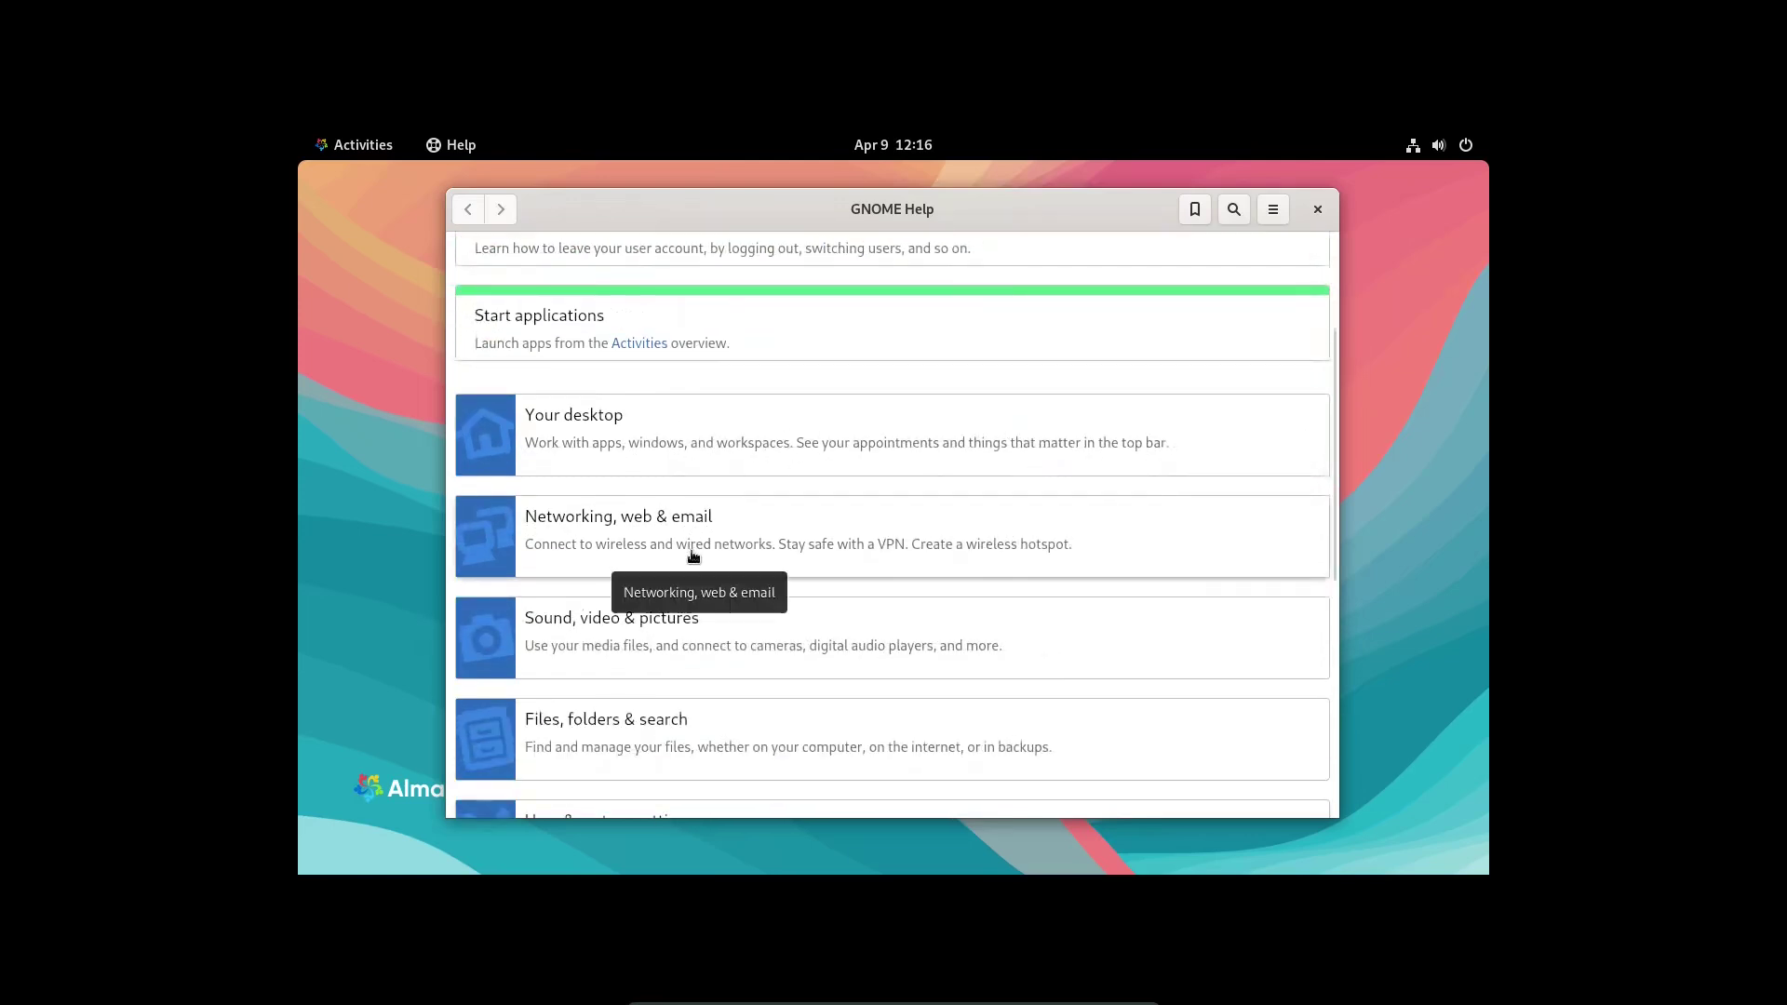
scroll(693, 558, "down", 2)
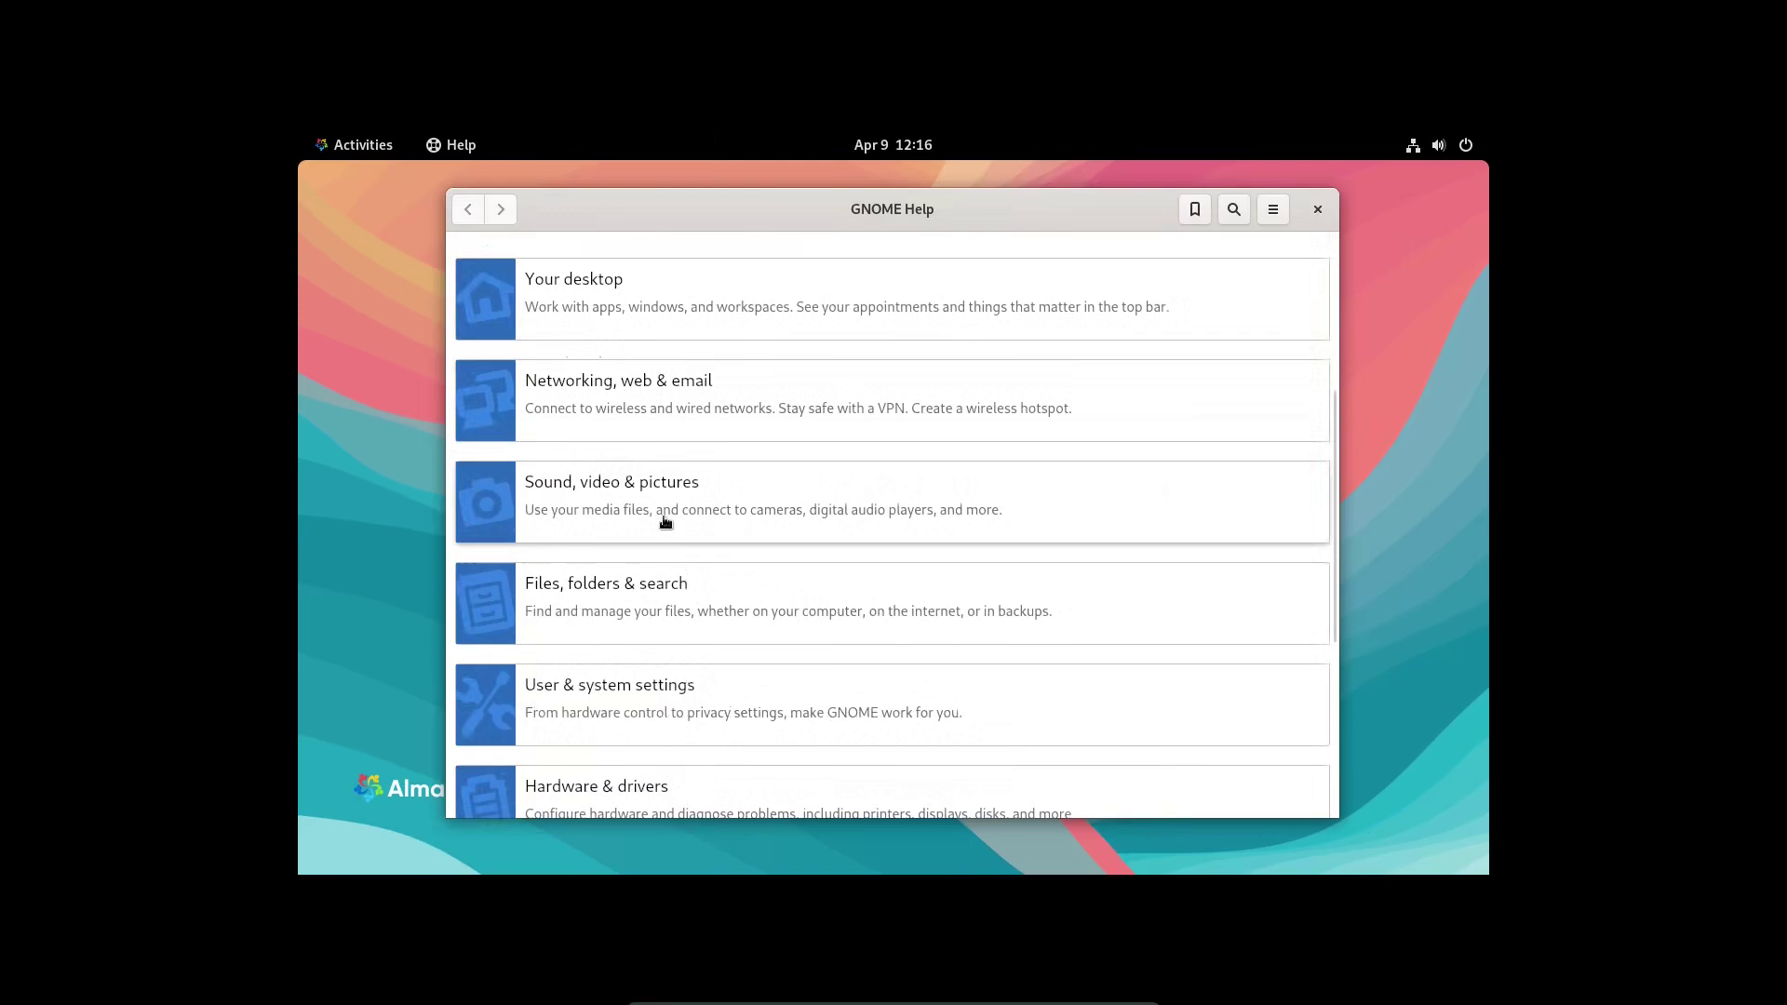
scroll(650, 500, "down", 2)
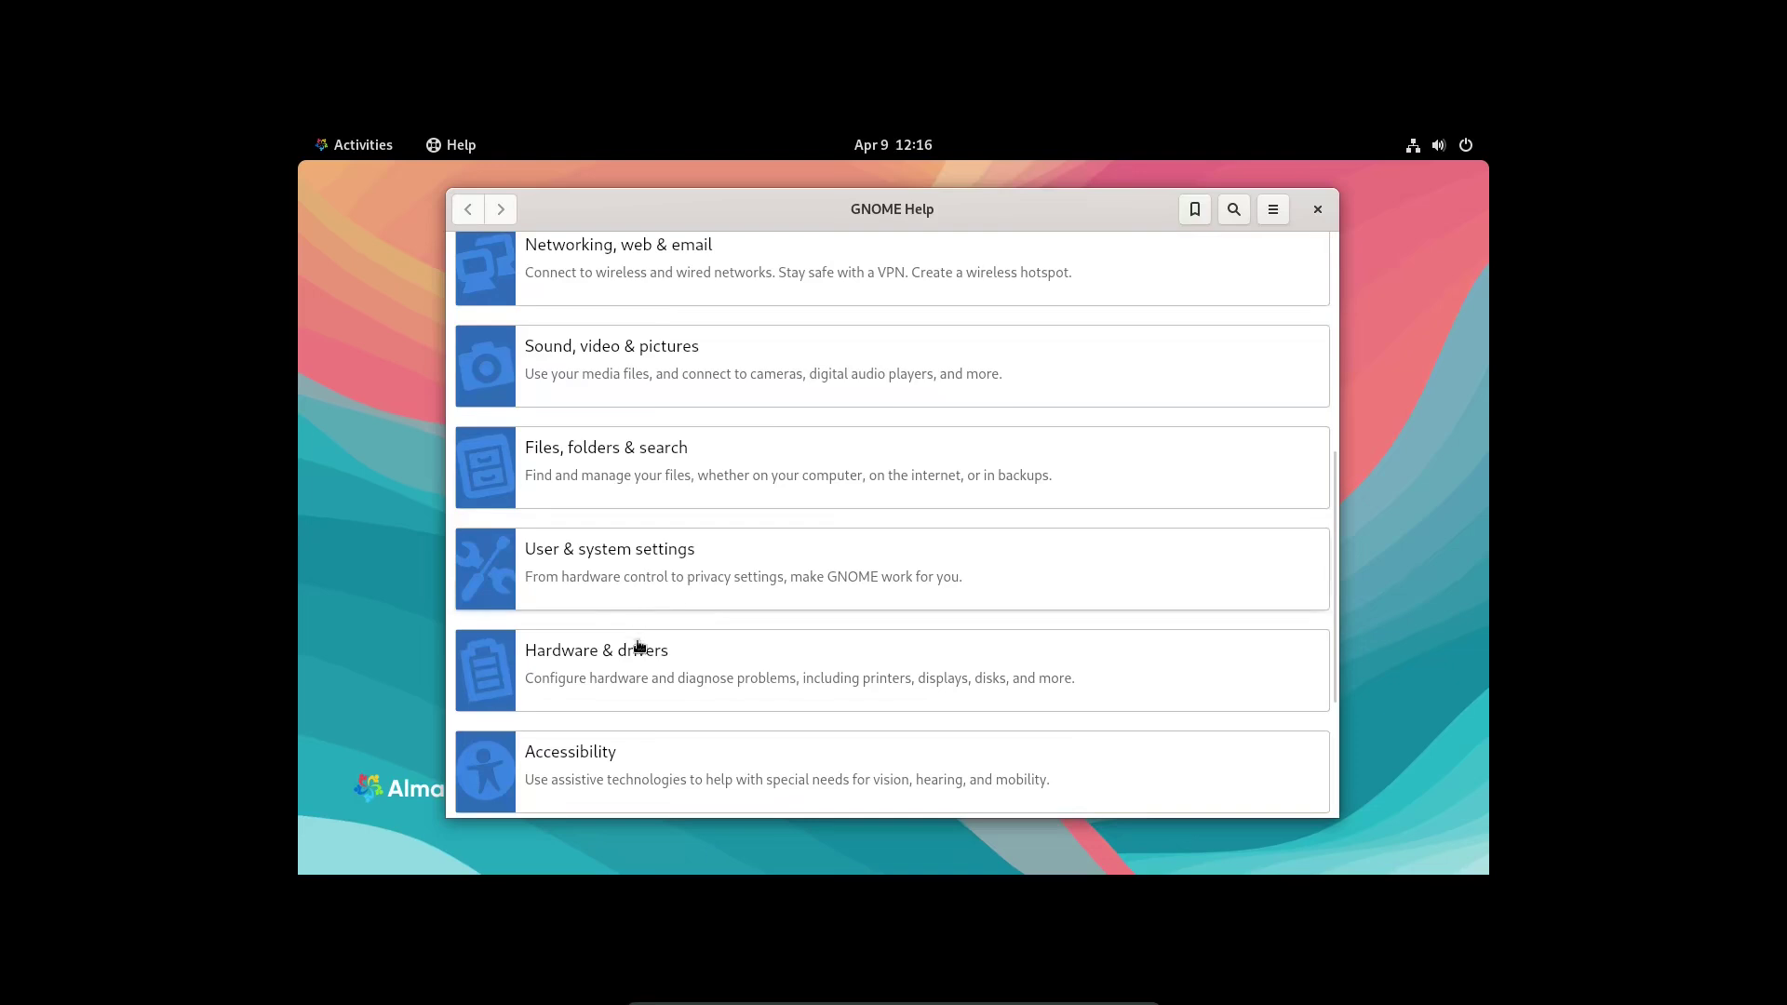
scroll(618, 677, "down", 2)
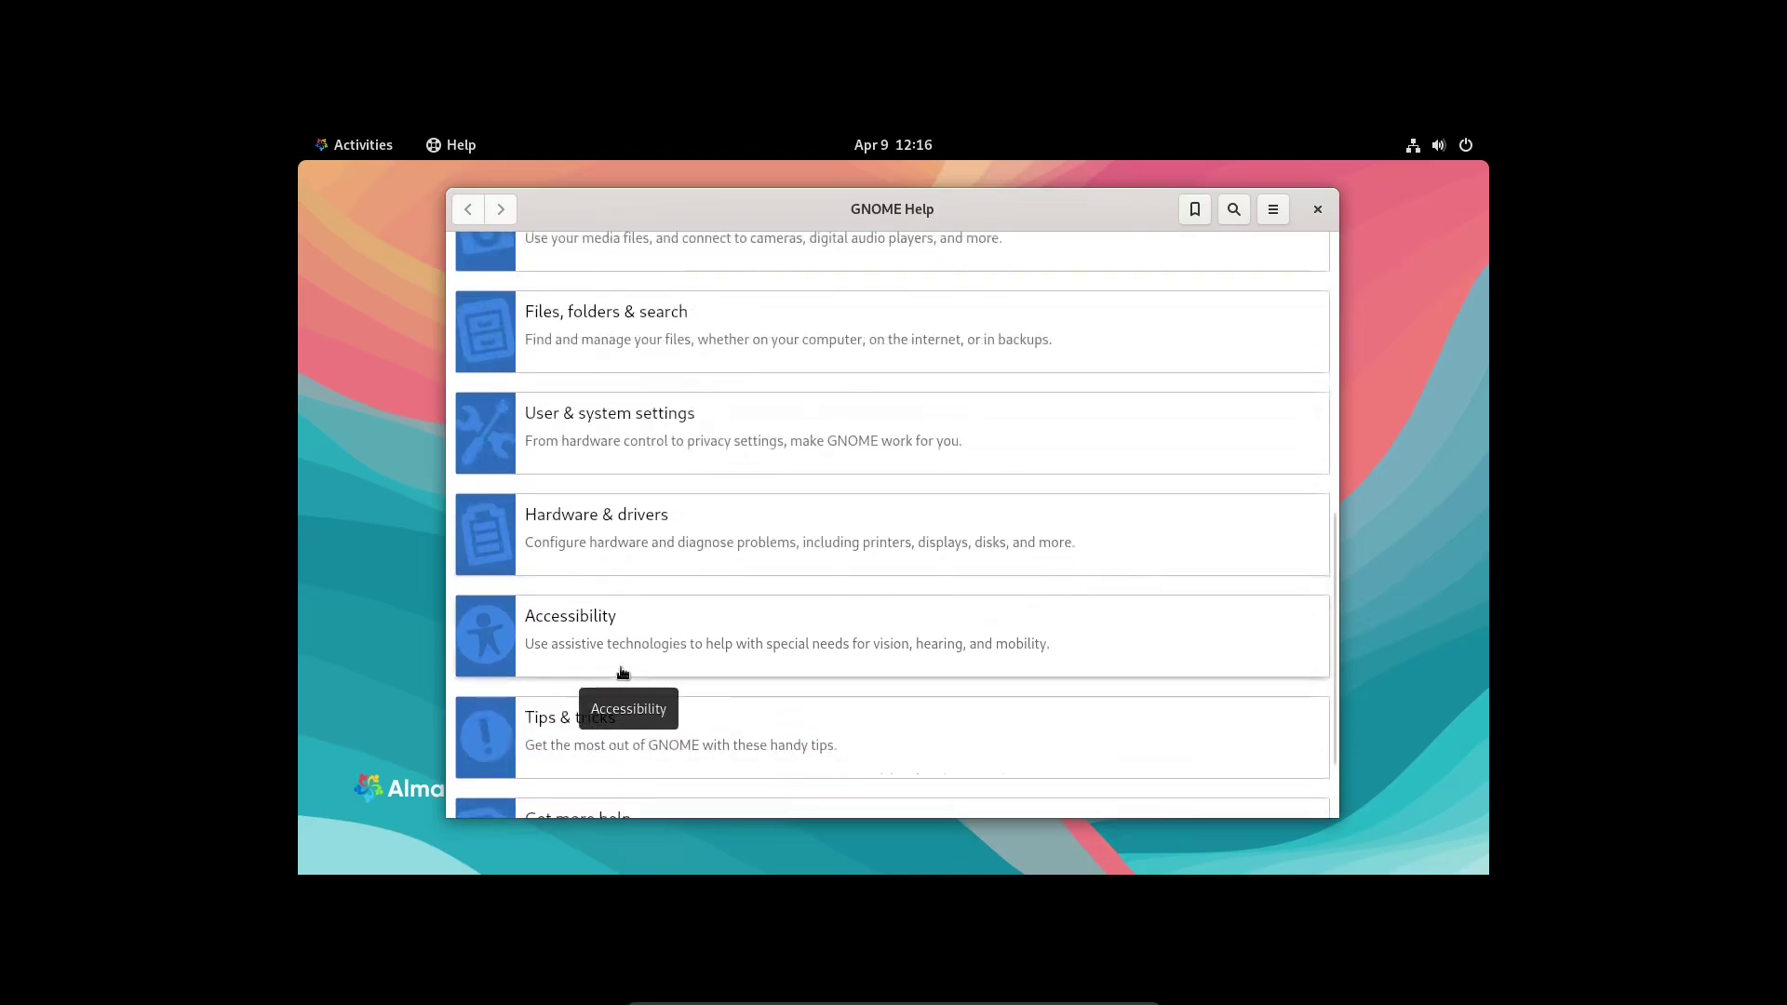
left_click(1318, 209)
left_click(353, 144)
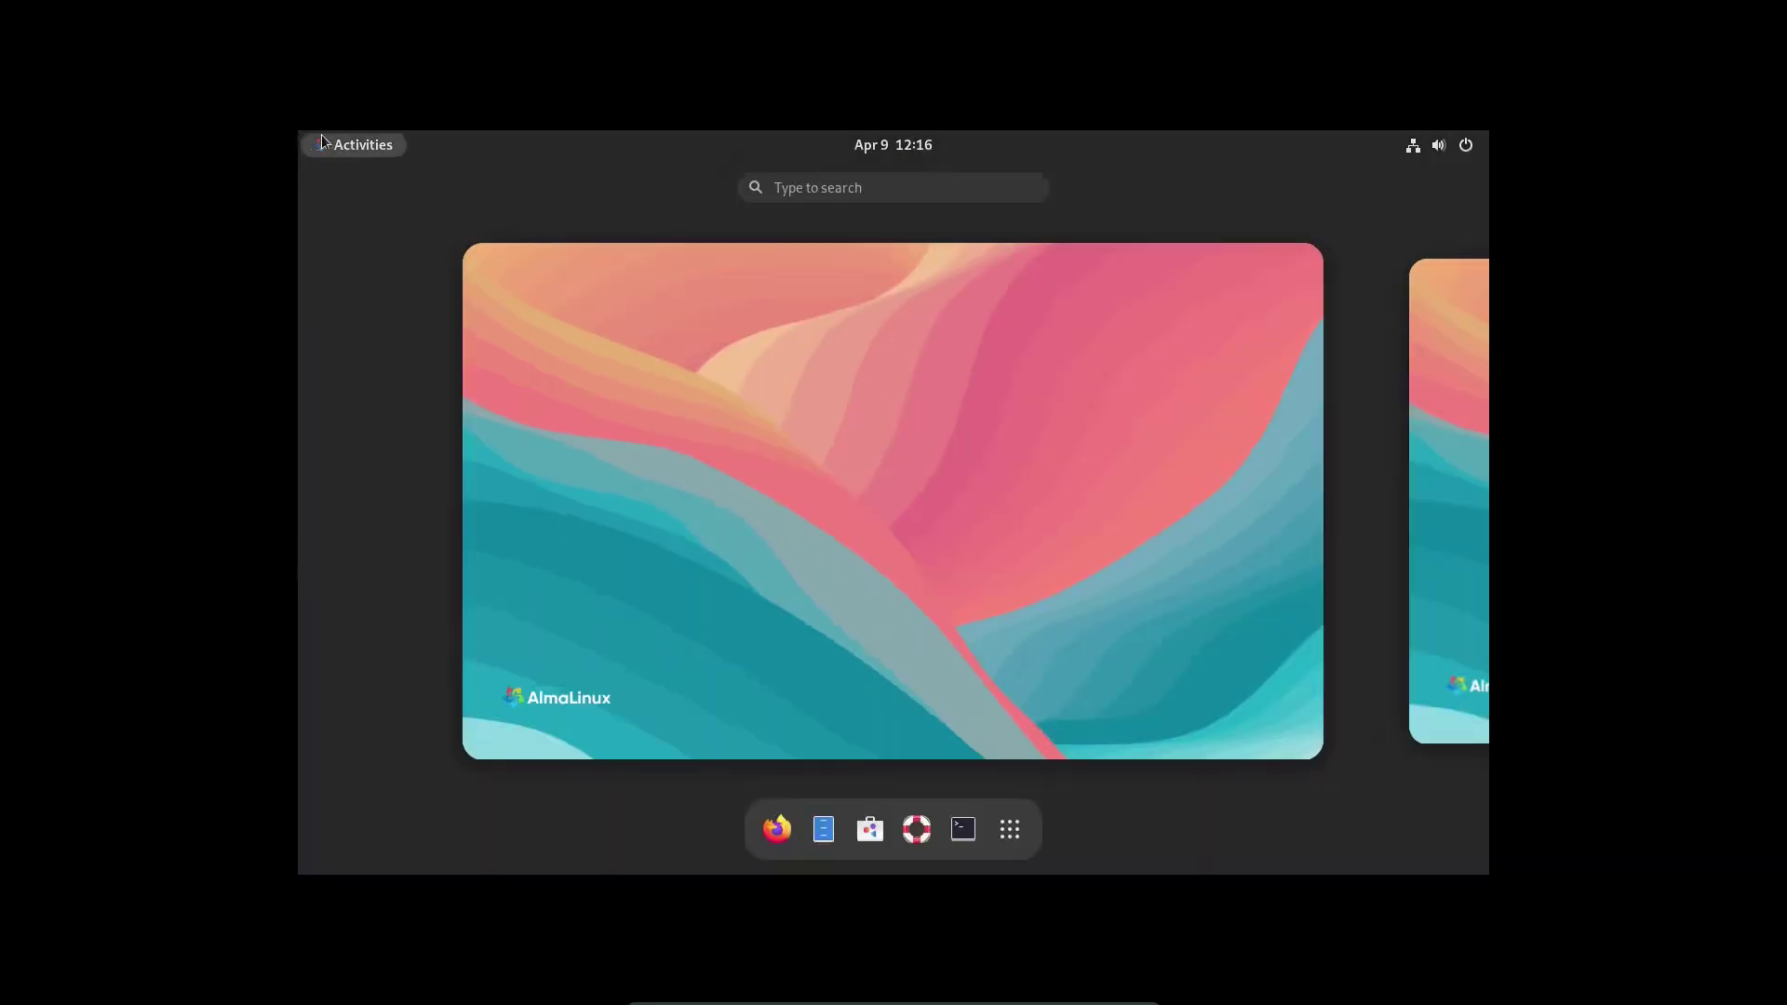
left_click(1010, 830)
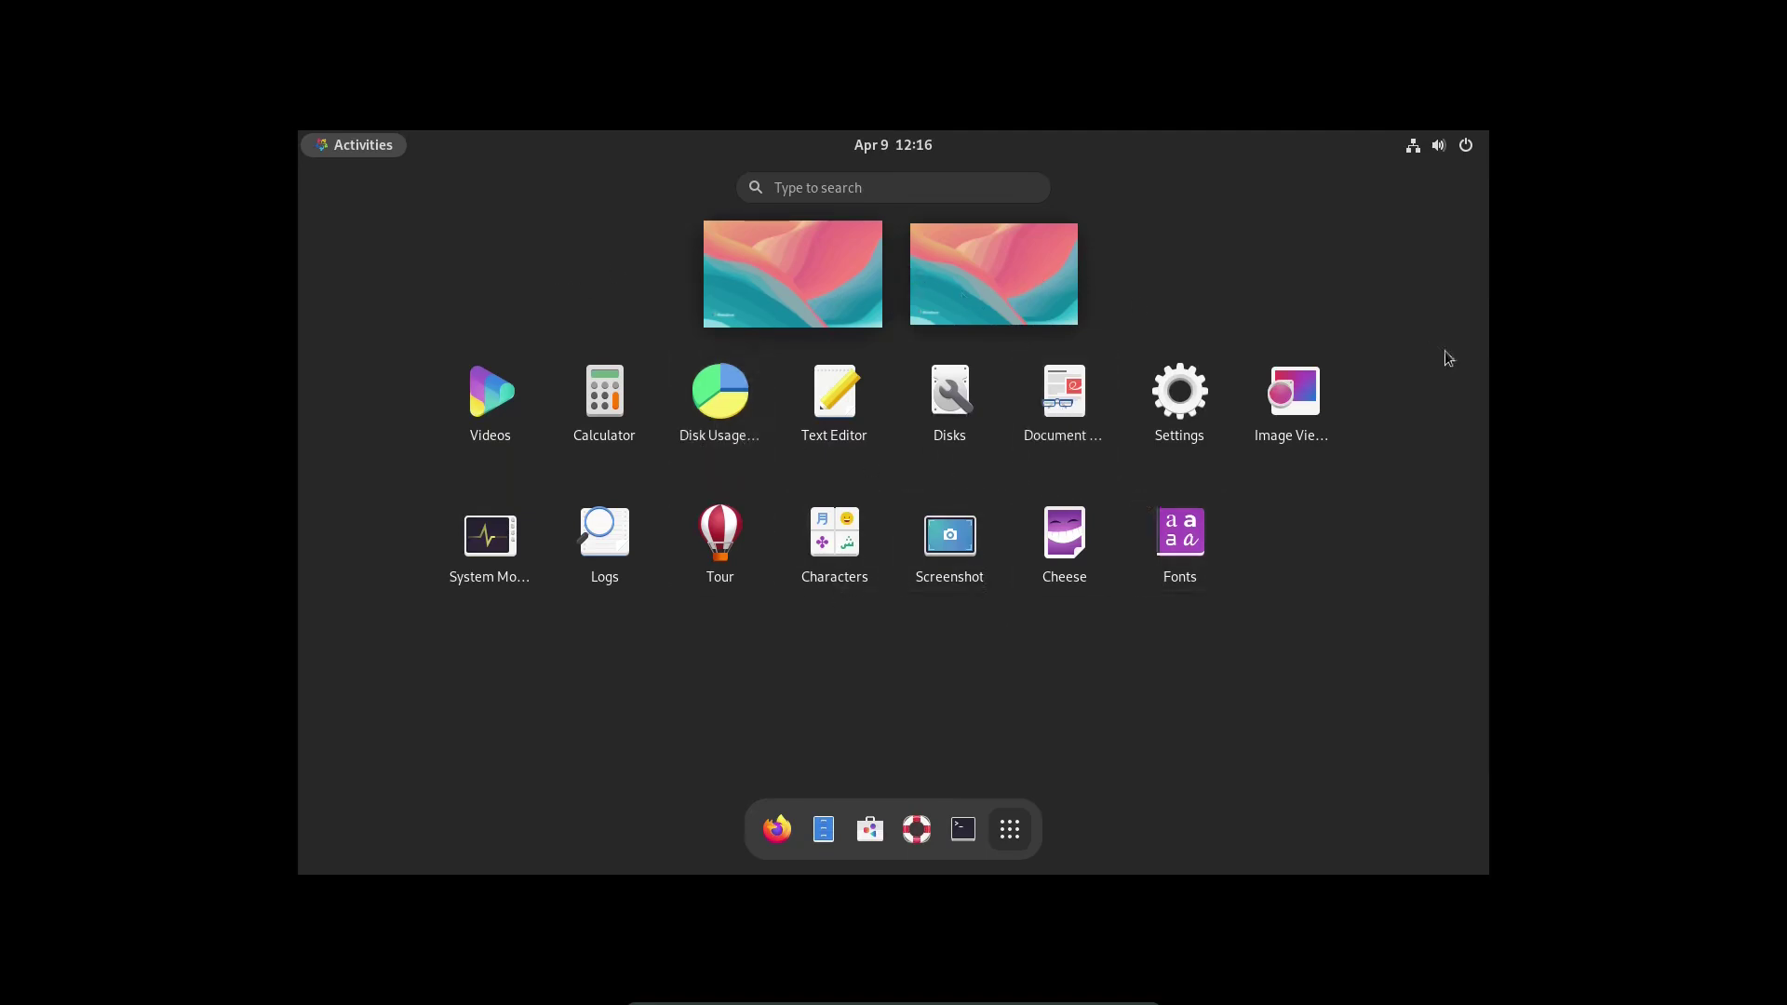
- Return to the empty desktop and open Change Background from its right-click menu
left_click(759, 257)
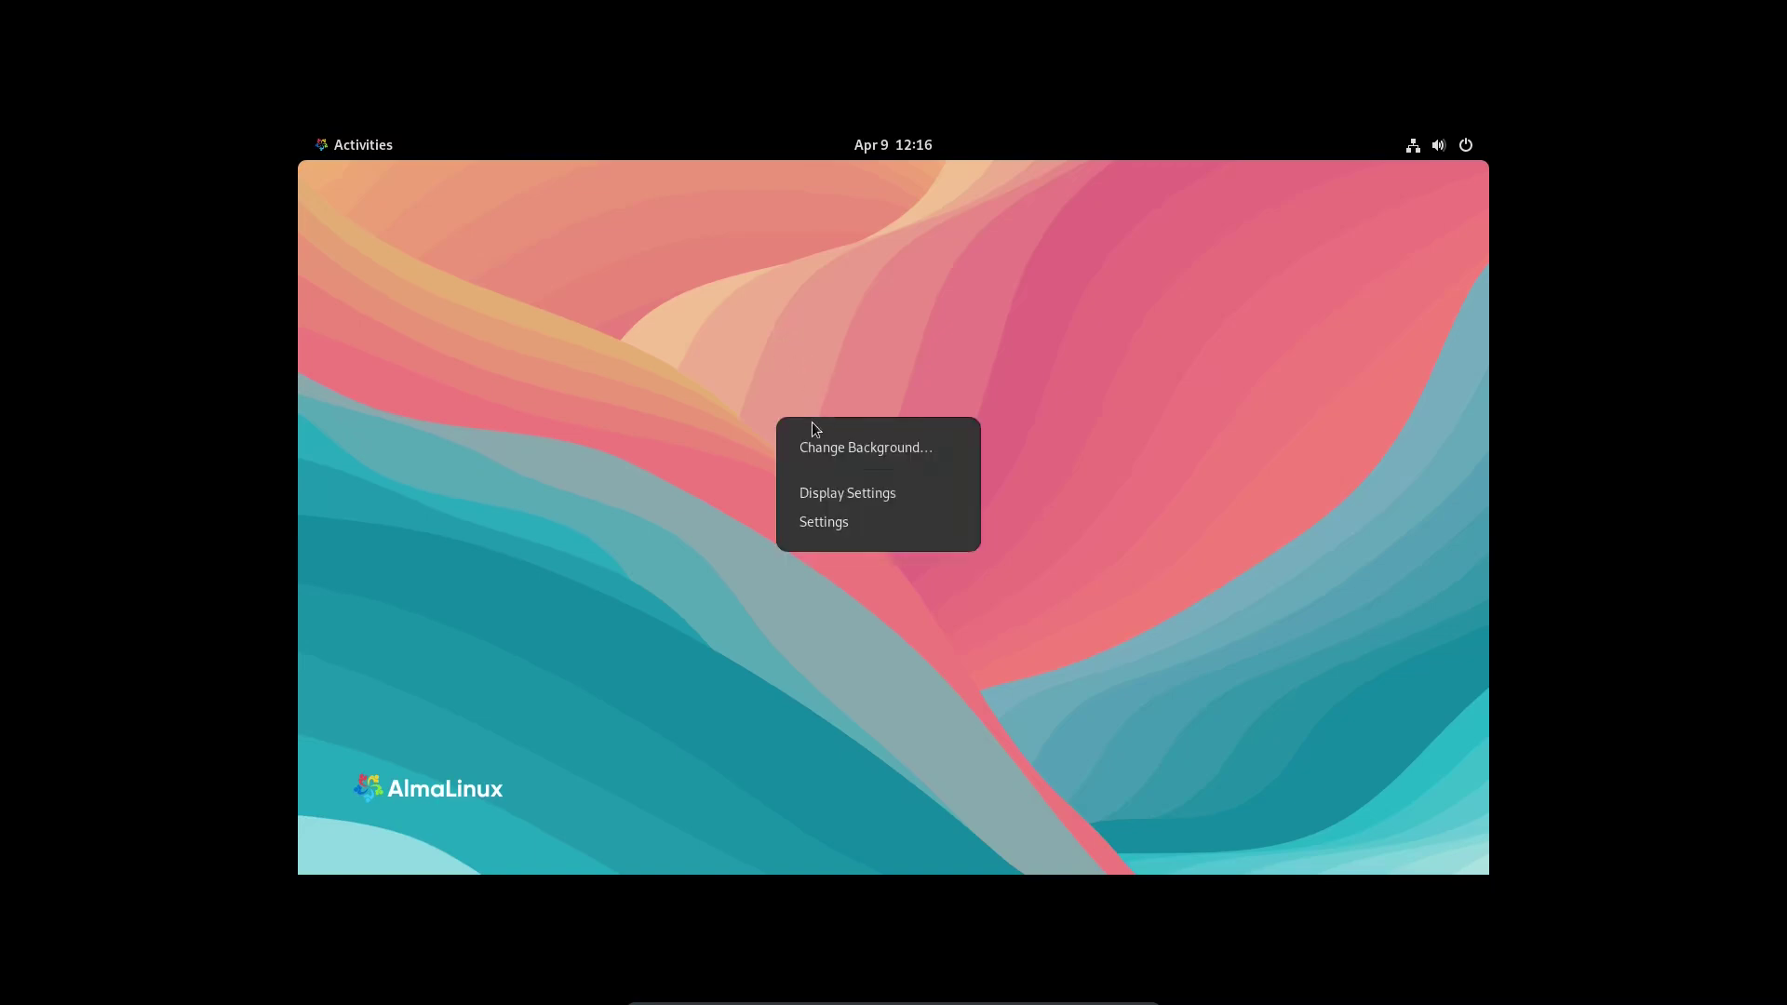
left_click(812, 452)
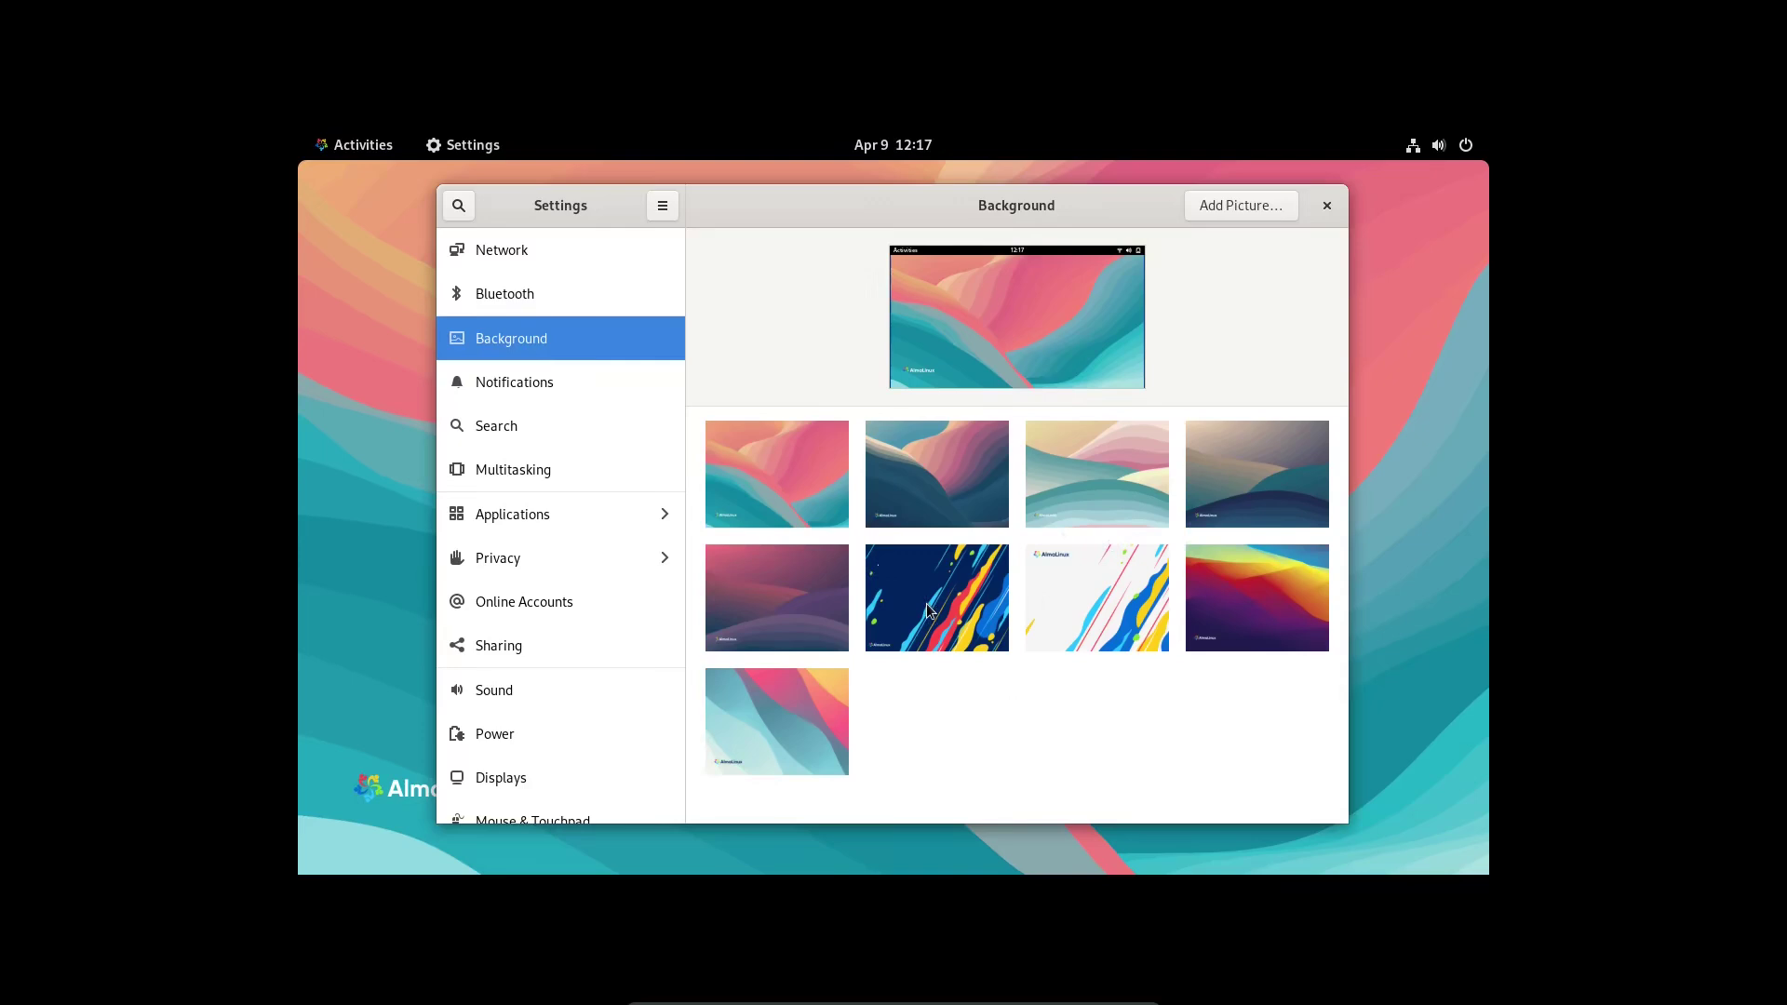
- Apply the top-right (fourth) wallpaper as the desktop background, then go to the Network page
left_click(1290, 507)
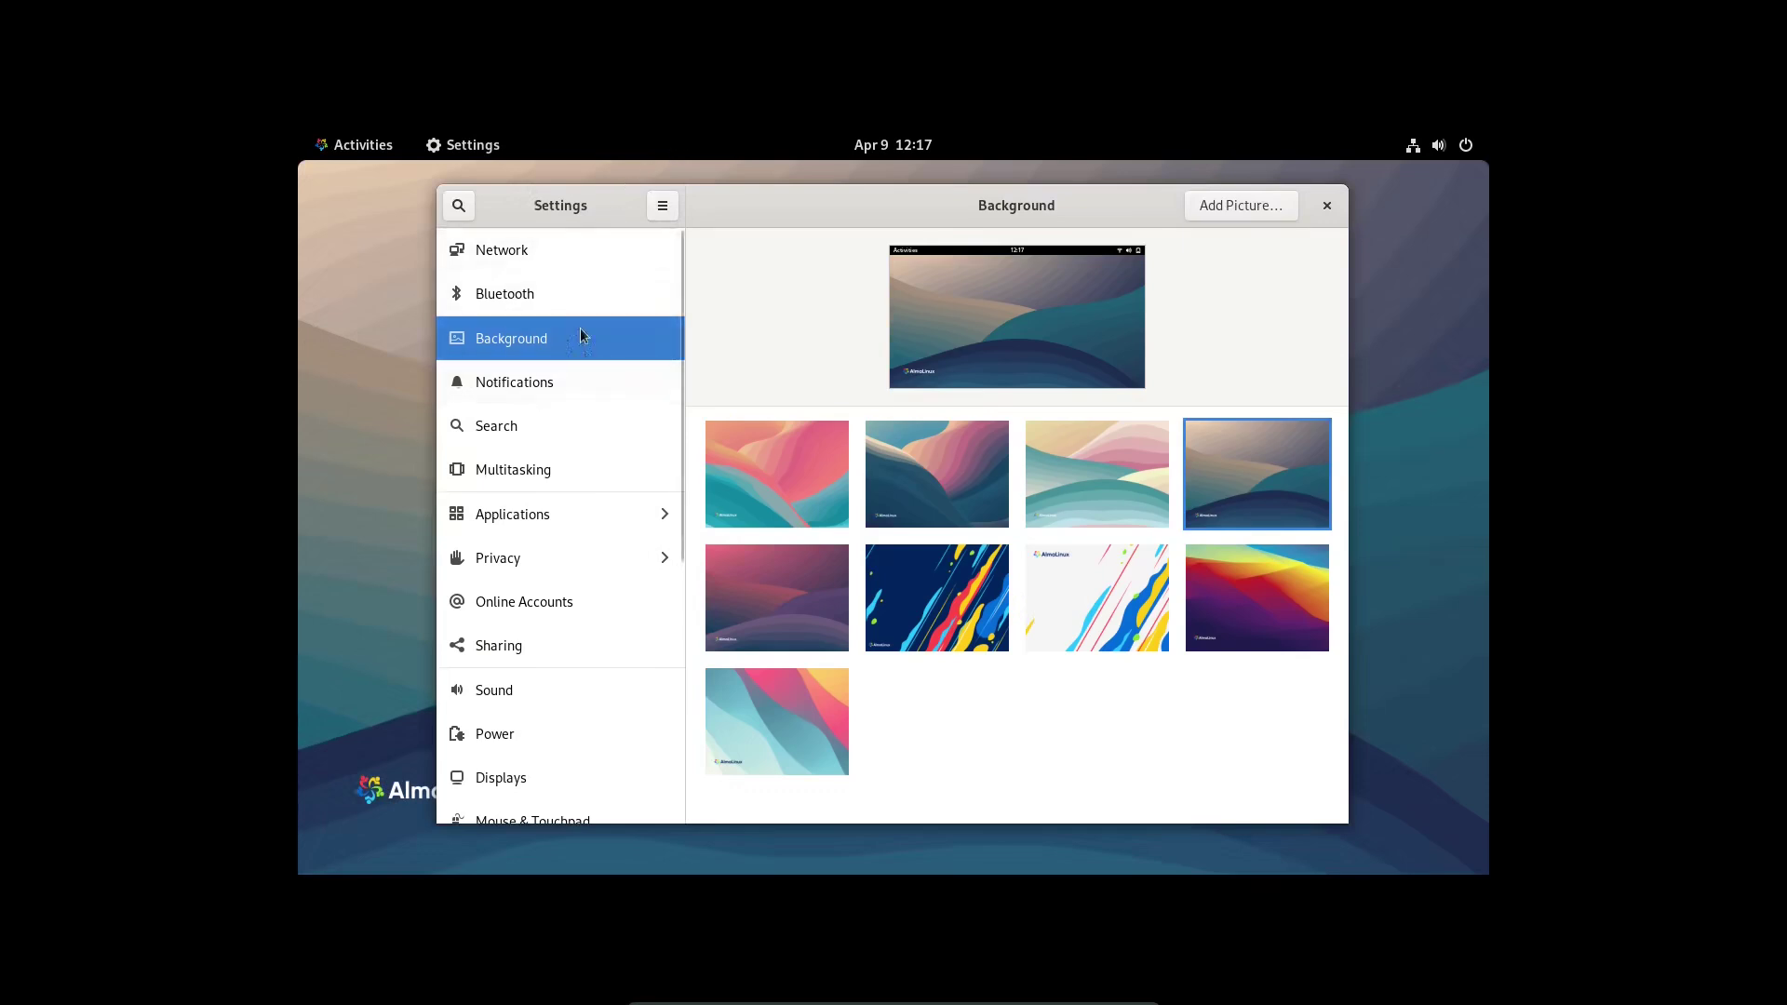
left_click(562, 264)
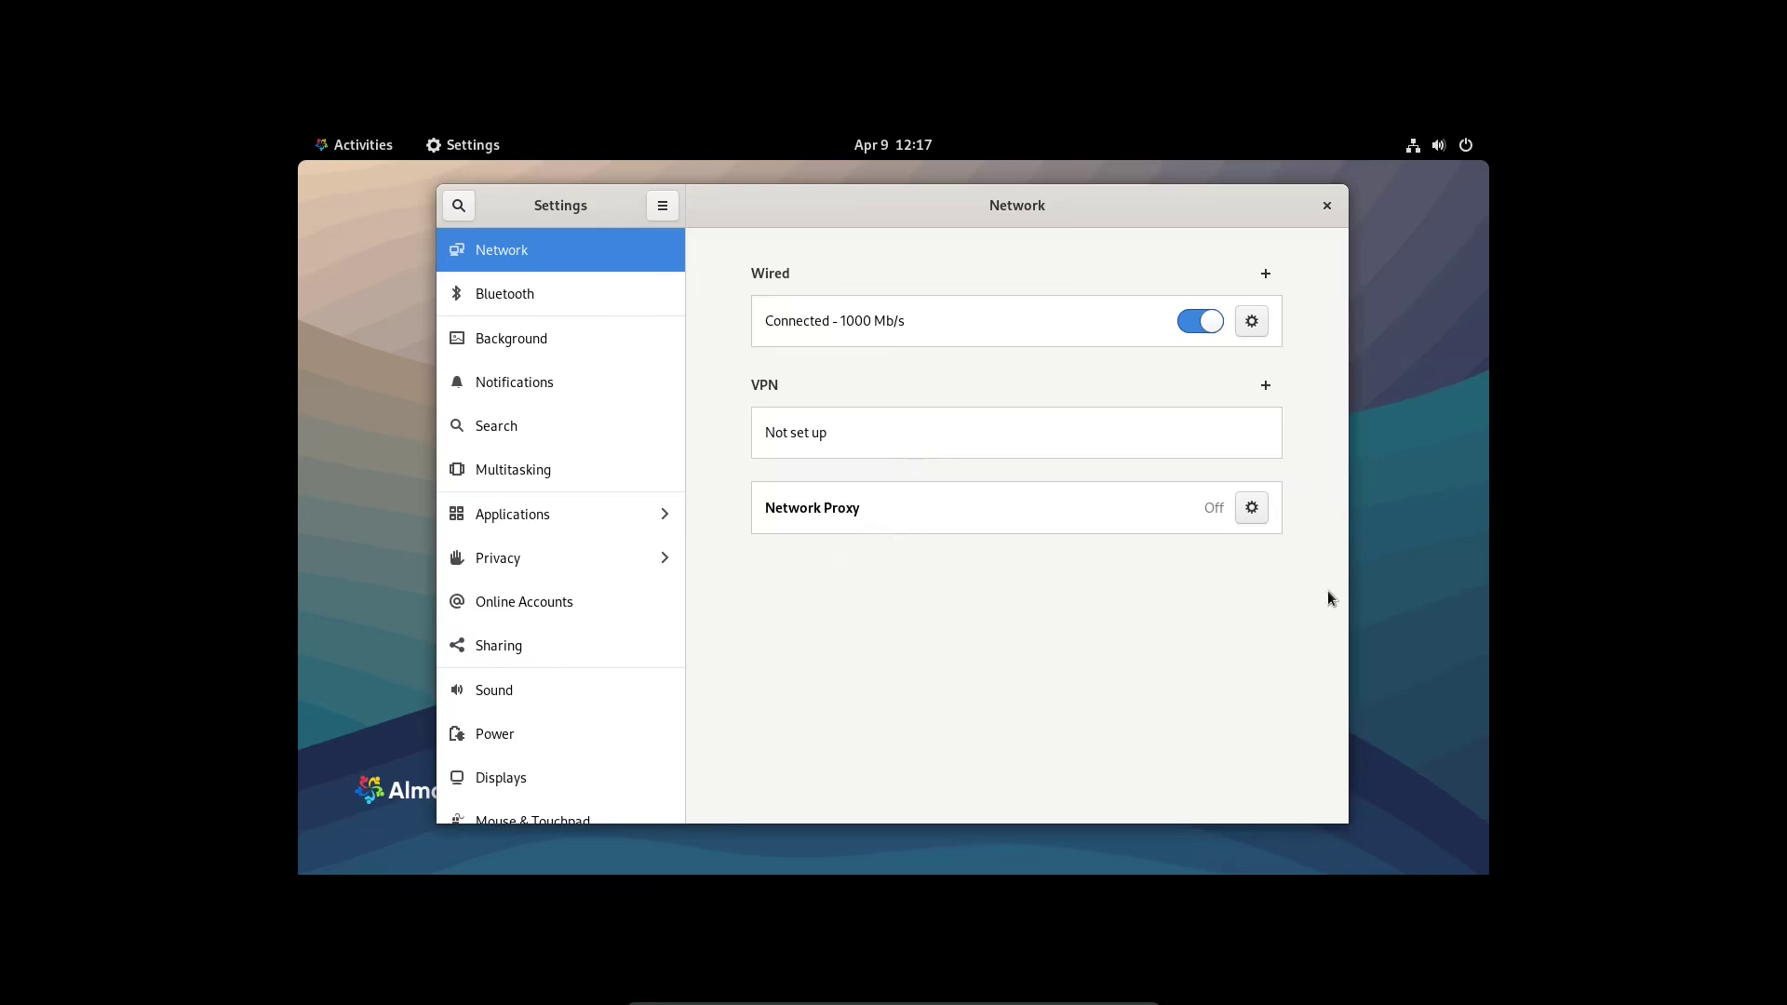
- Browse Bluetooth, Background and Notifications, switching Do Not Disturb on and back off
left_click(495, 299)
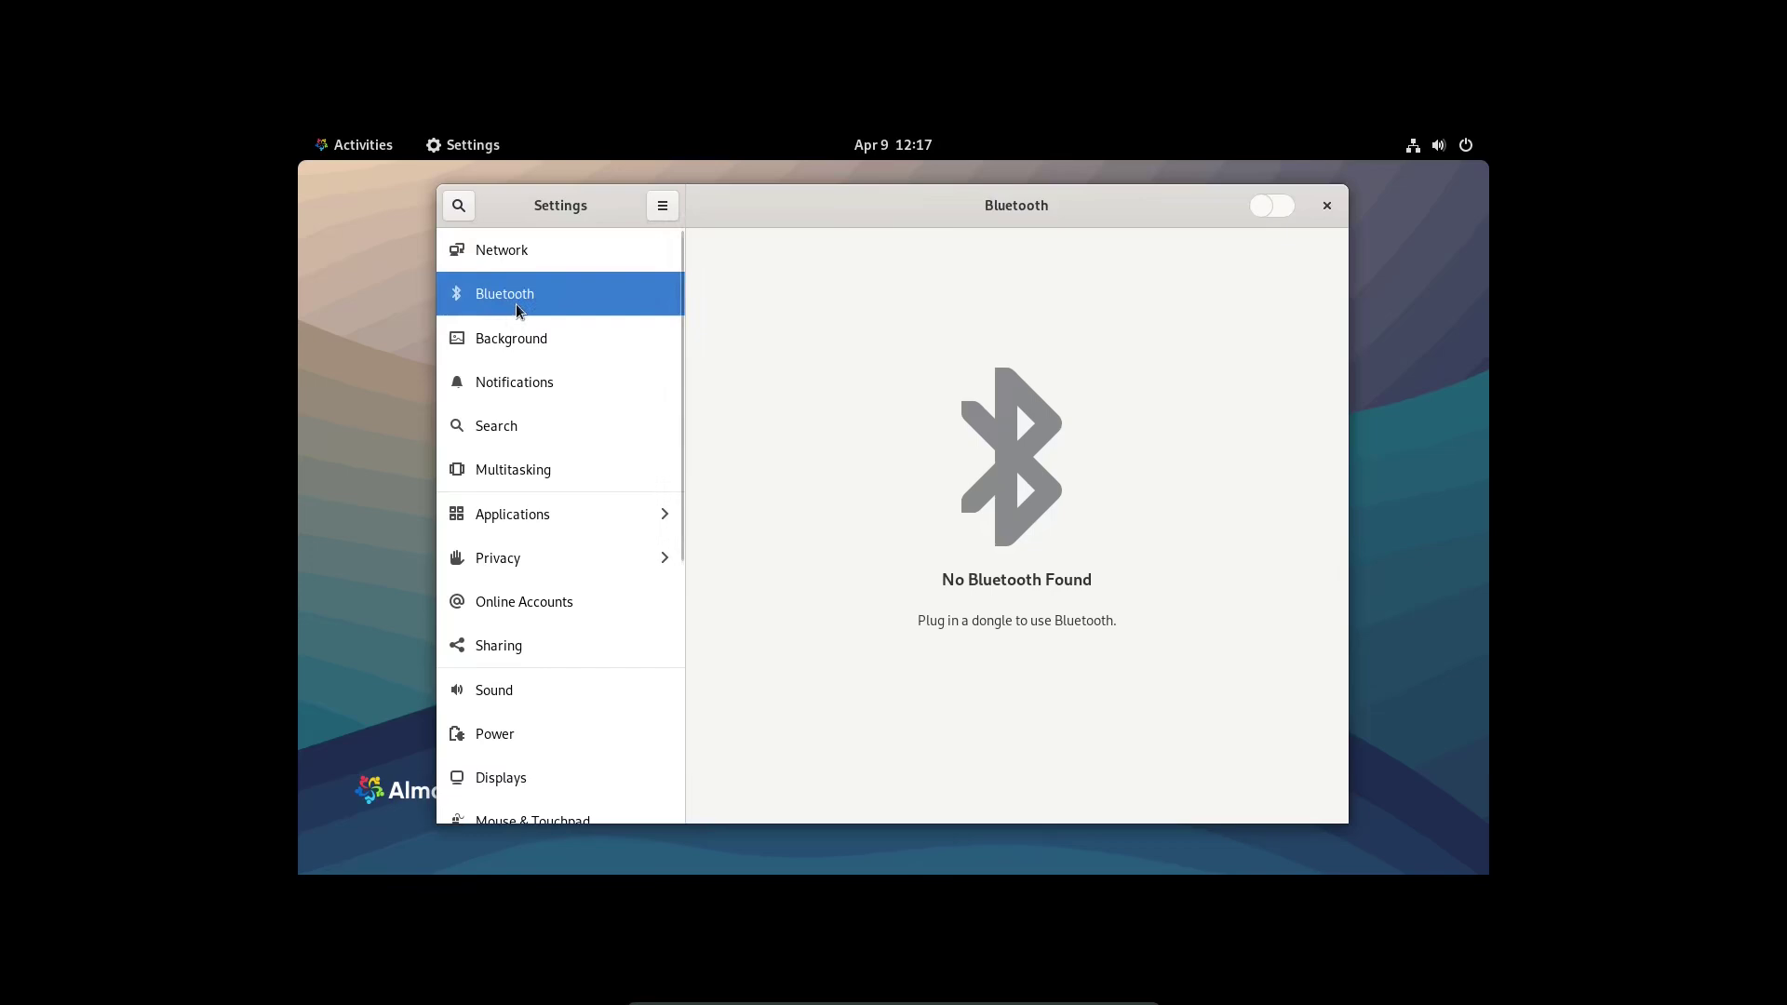
left_click(522, 348)
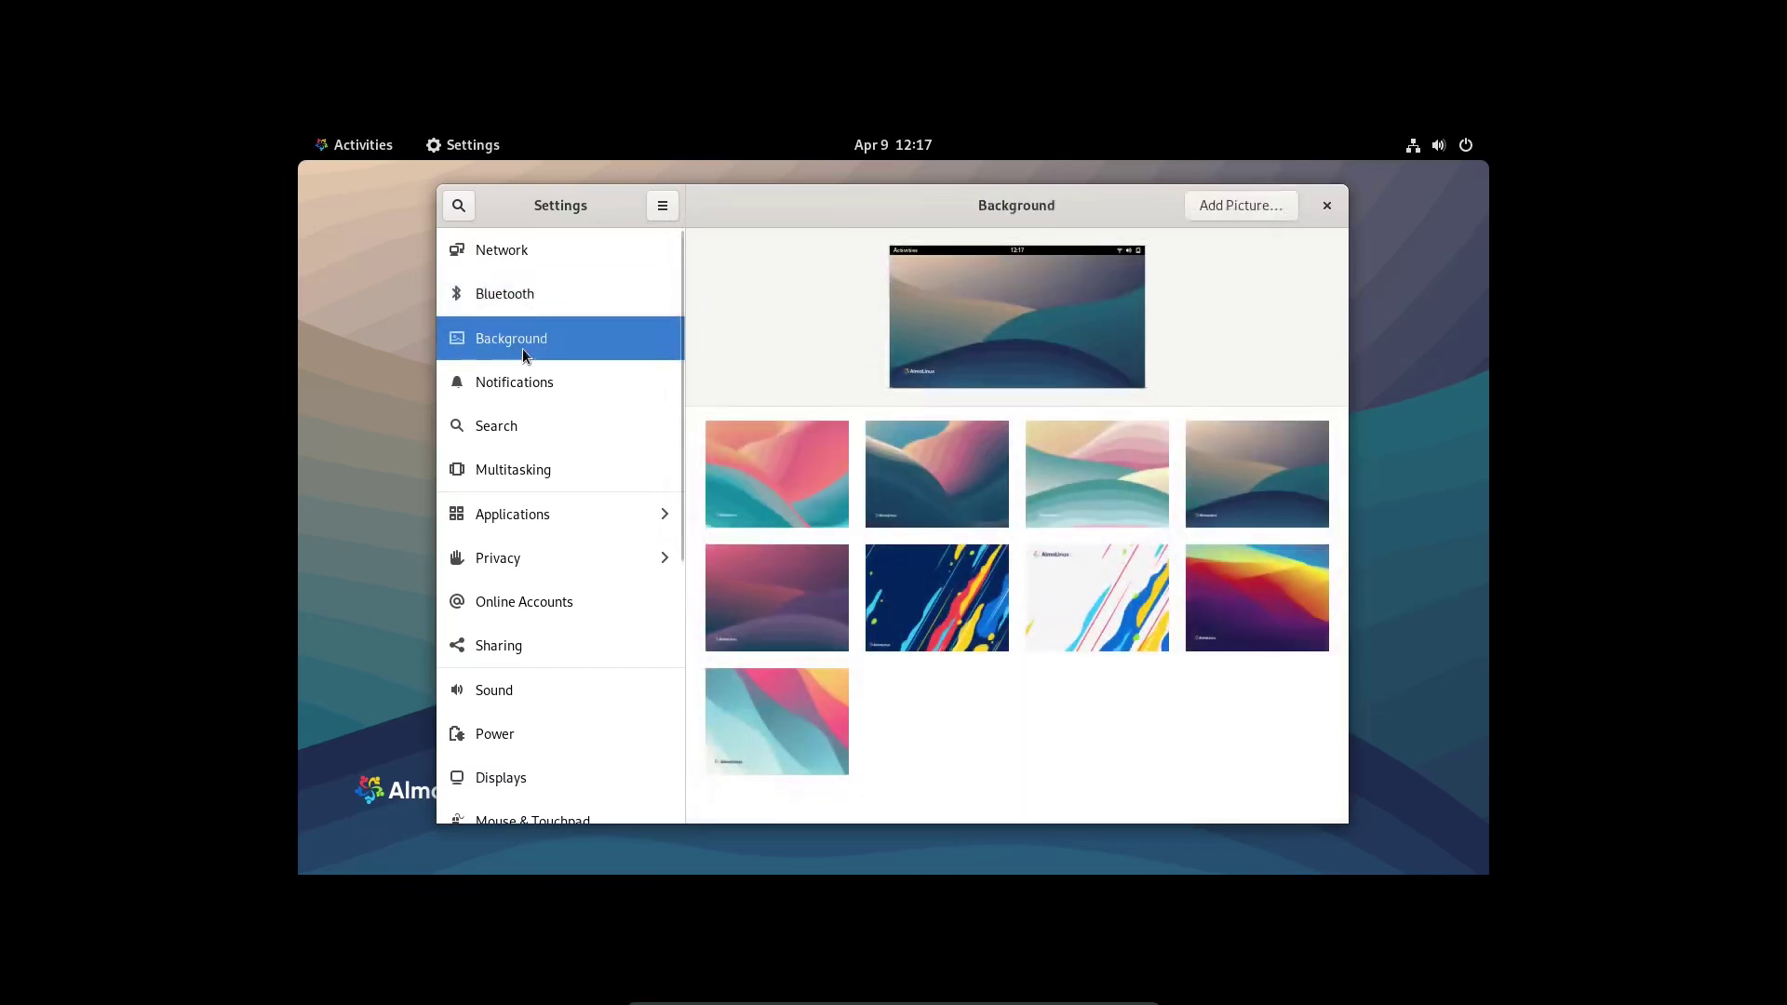
left_click(523, 380)
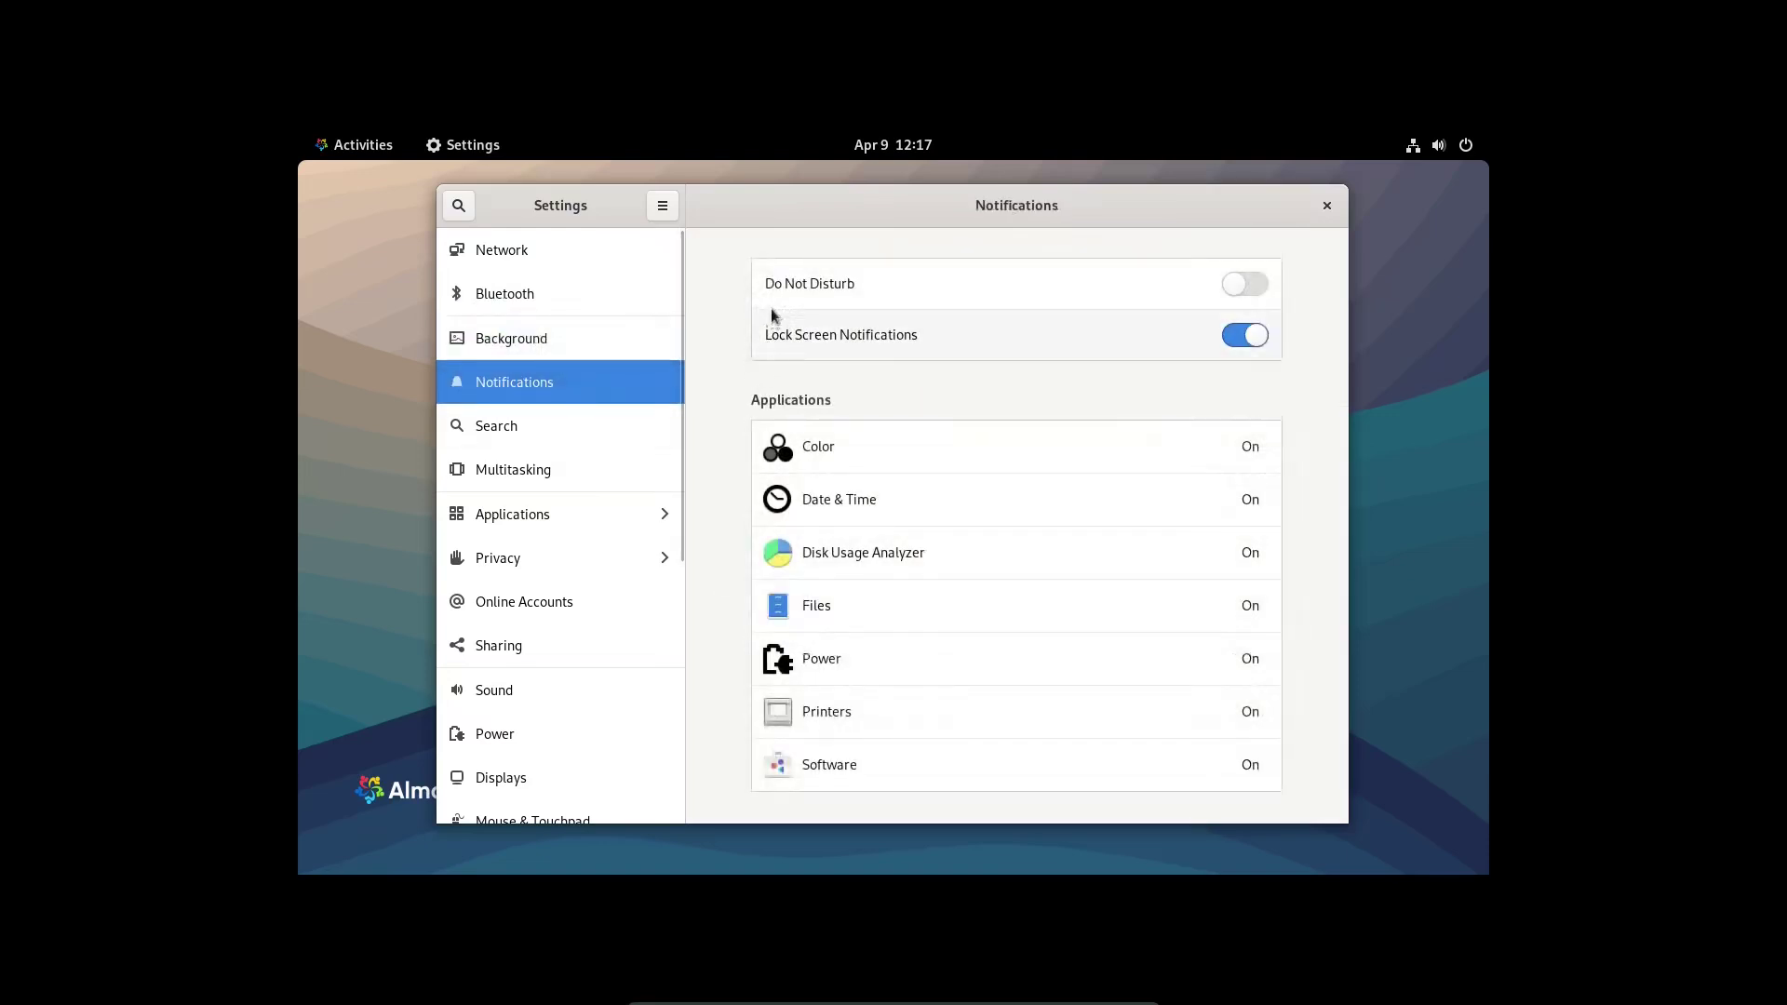
left_click(1237, 283)
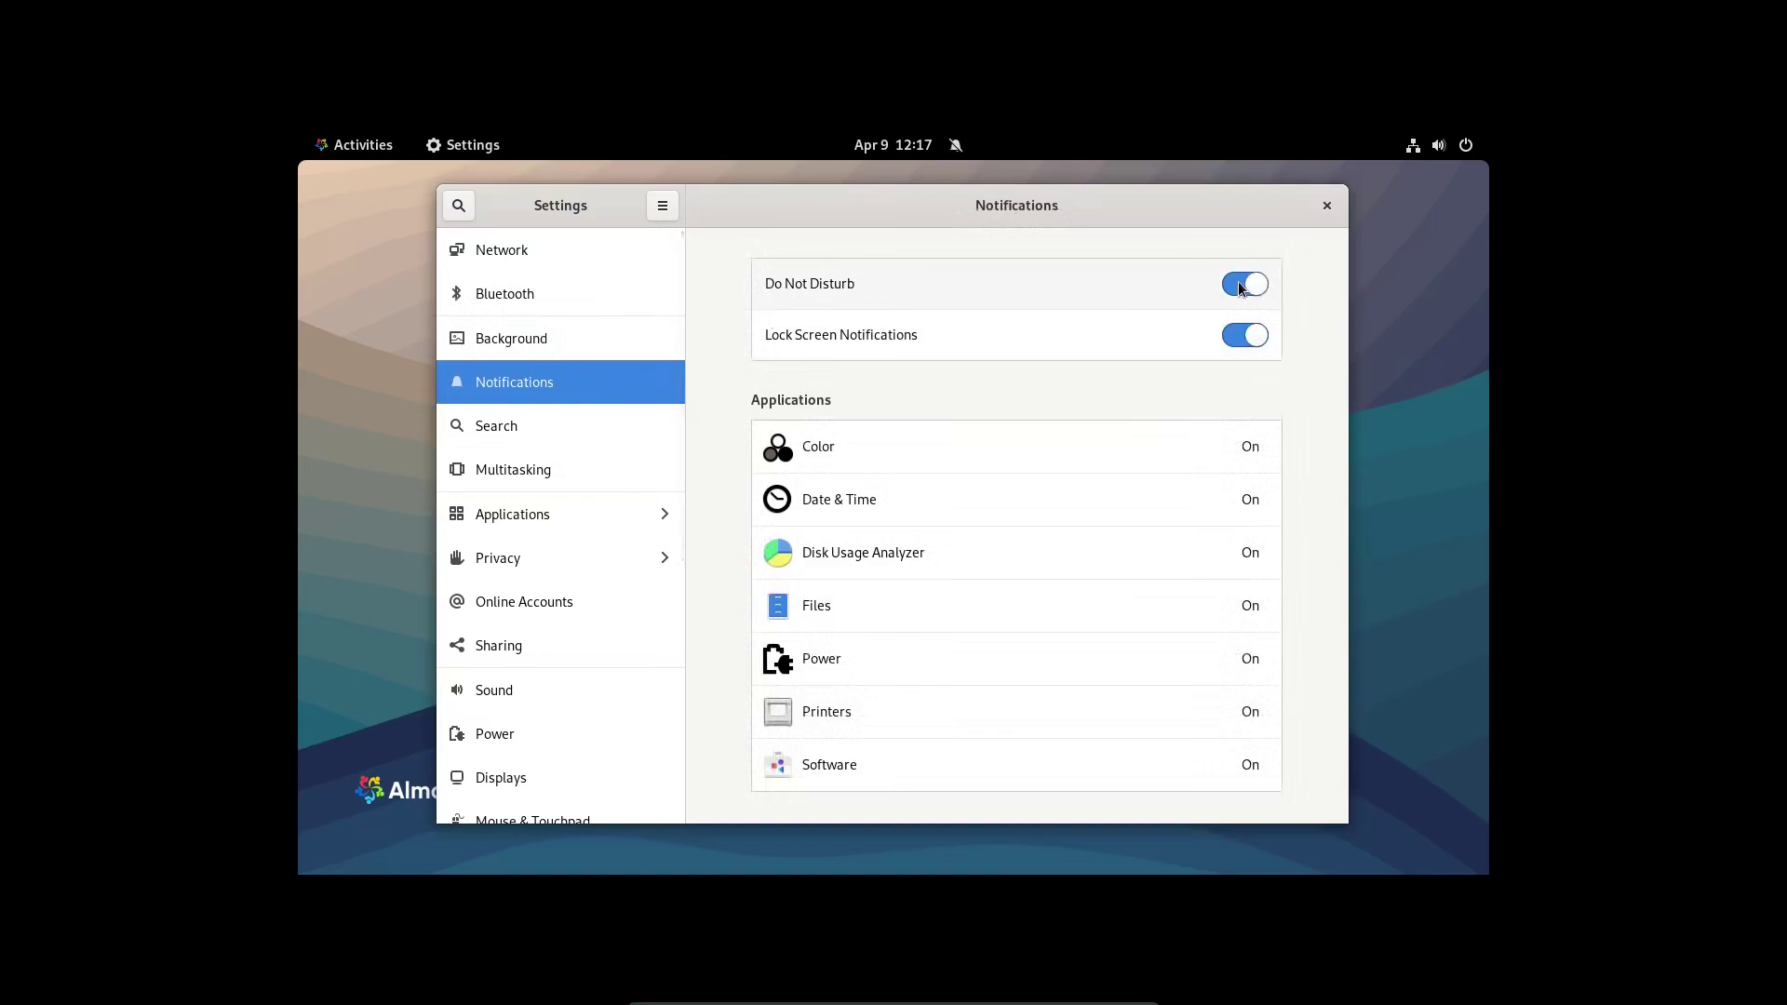
left_click(1241, 283)
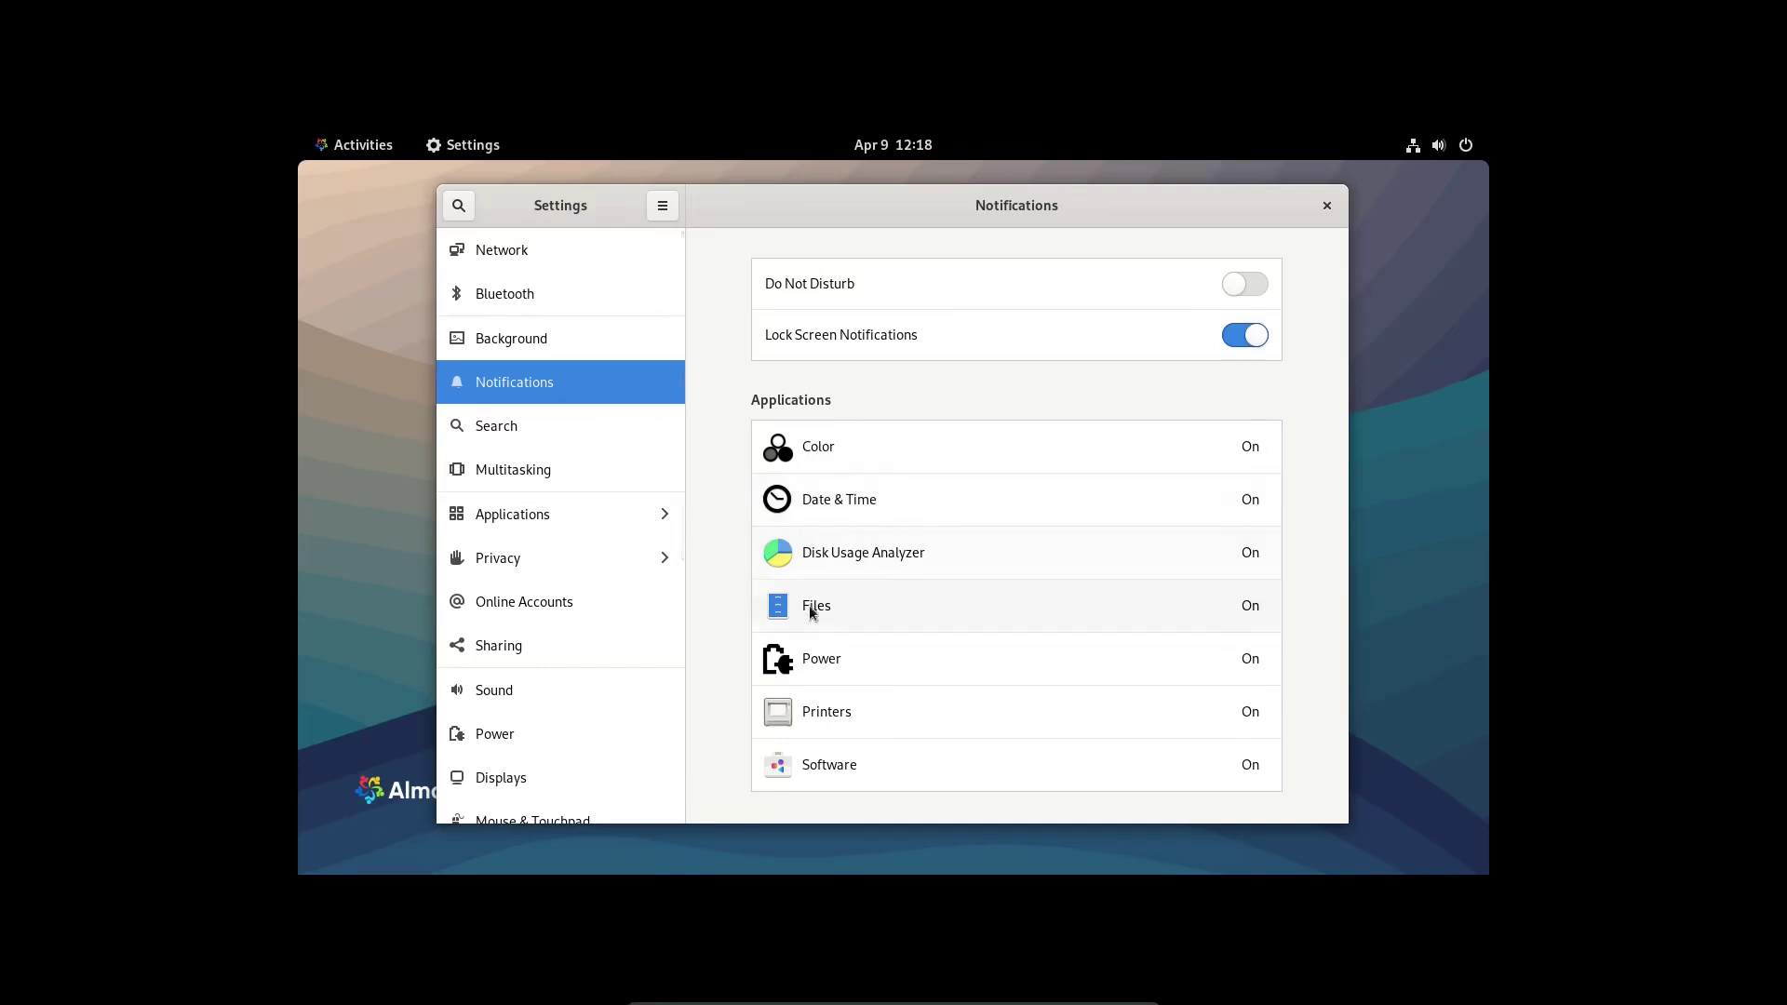
- Bring Settings back from the Activities overview and open the Search panel
left_click(344, 144)
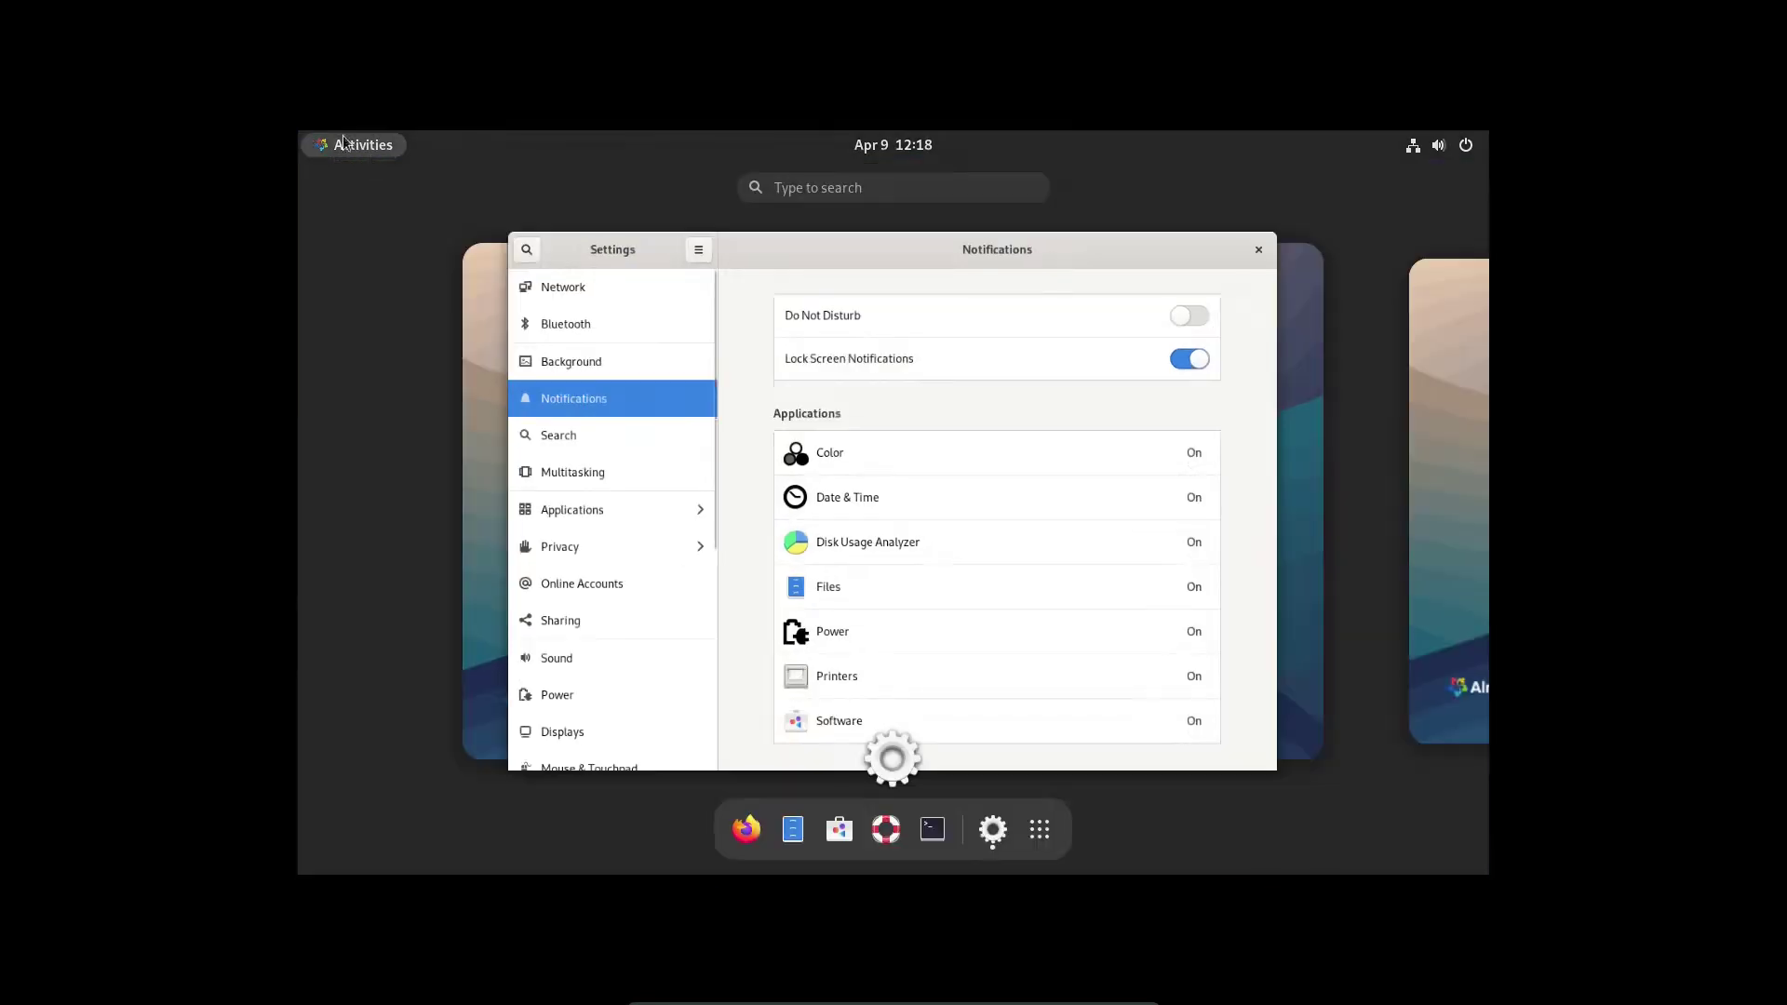
left_click(583, 439)
left_click(542, 425)
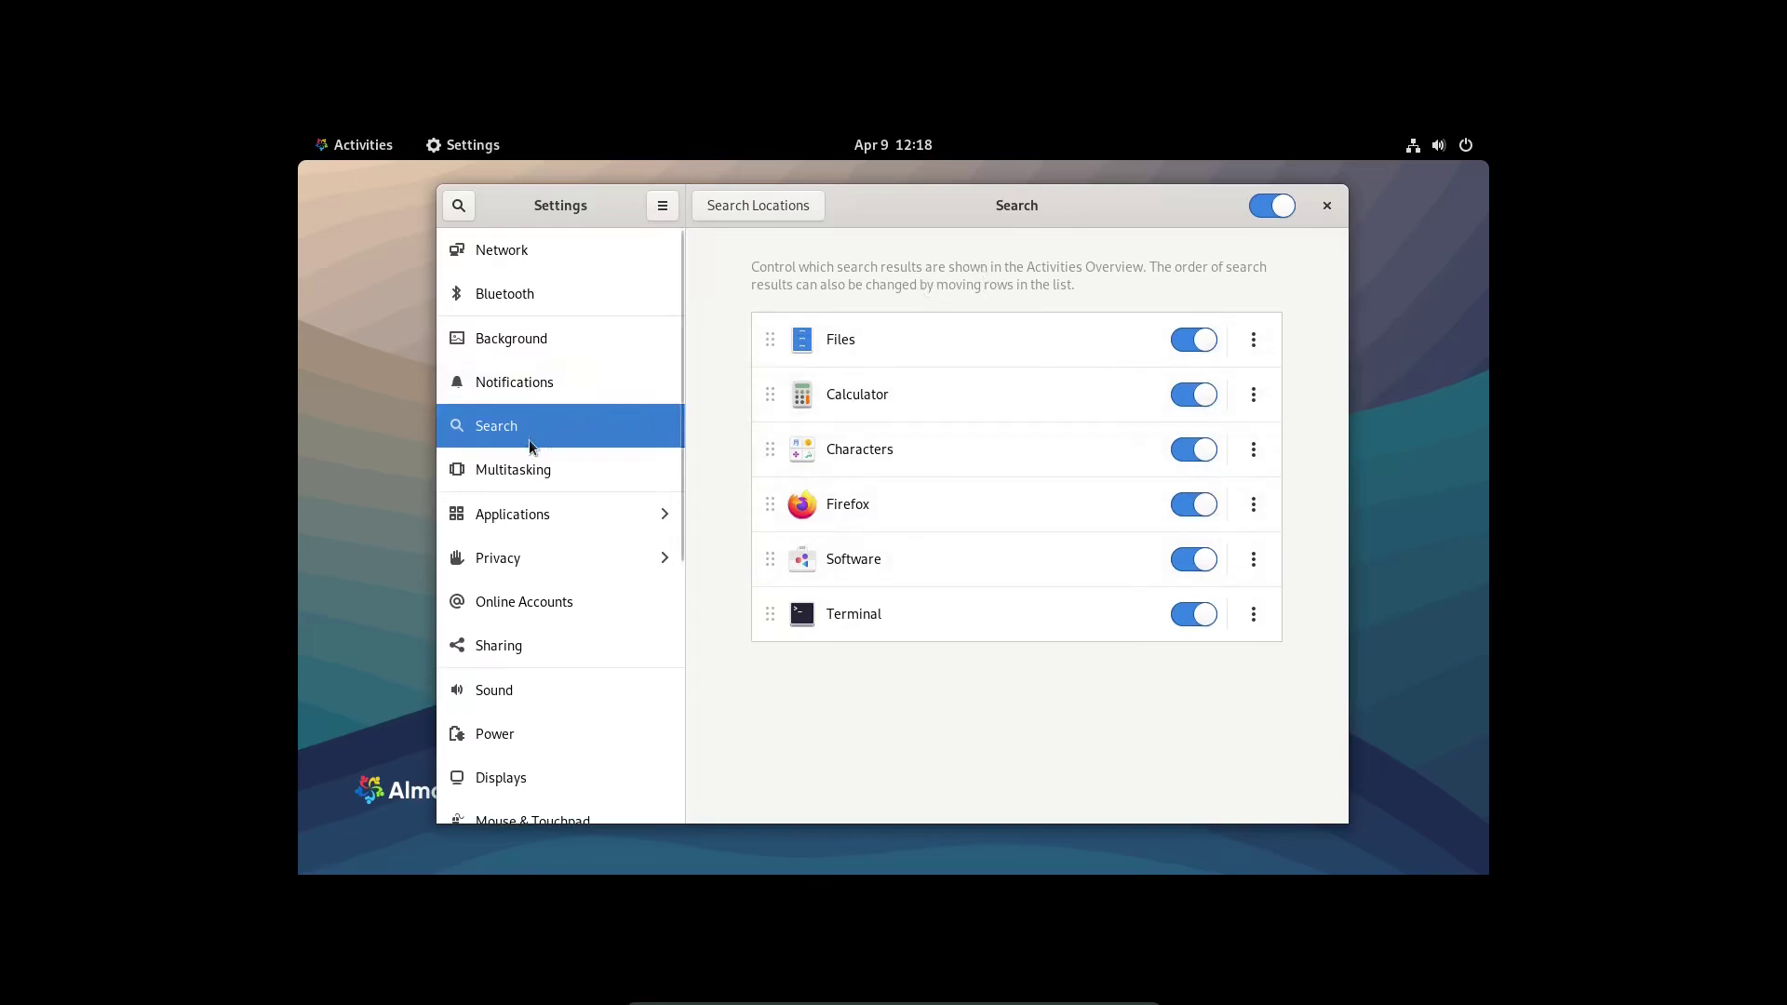
- Open Multitasking, scroll down to Application Switching, then back up to Active Screen Edges and Workspaces
left_click(503, 472)
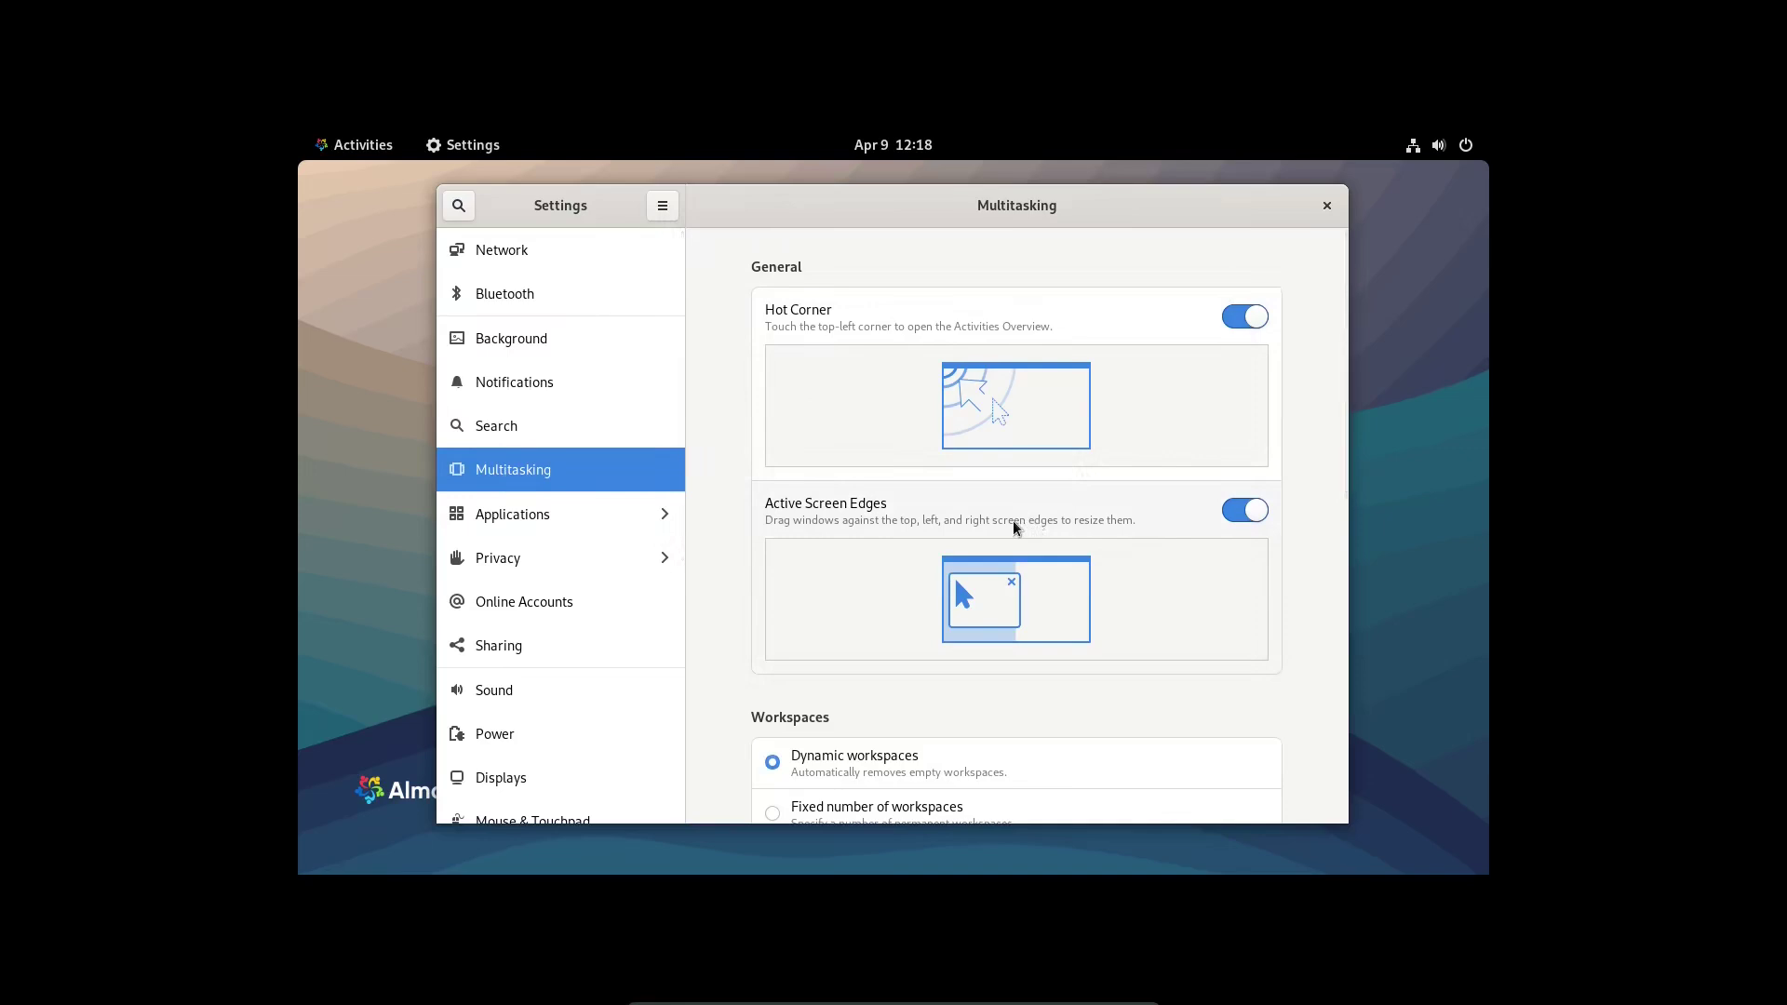
scroll(999, 642, "down", 4)
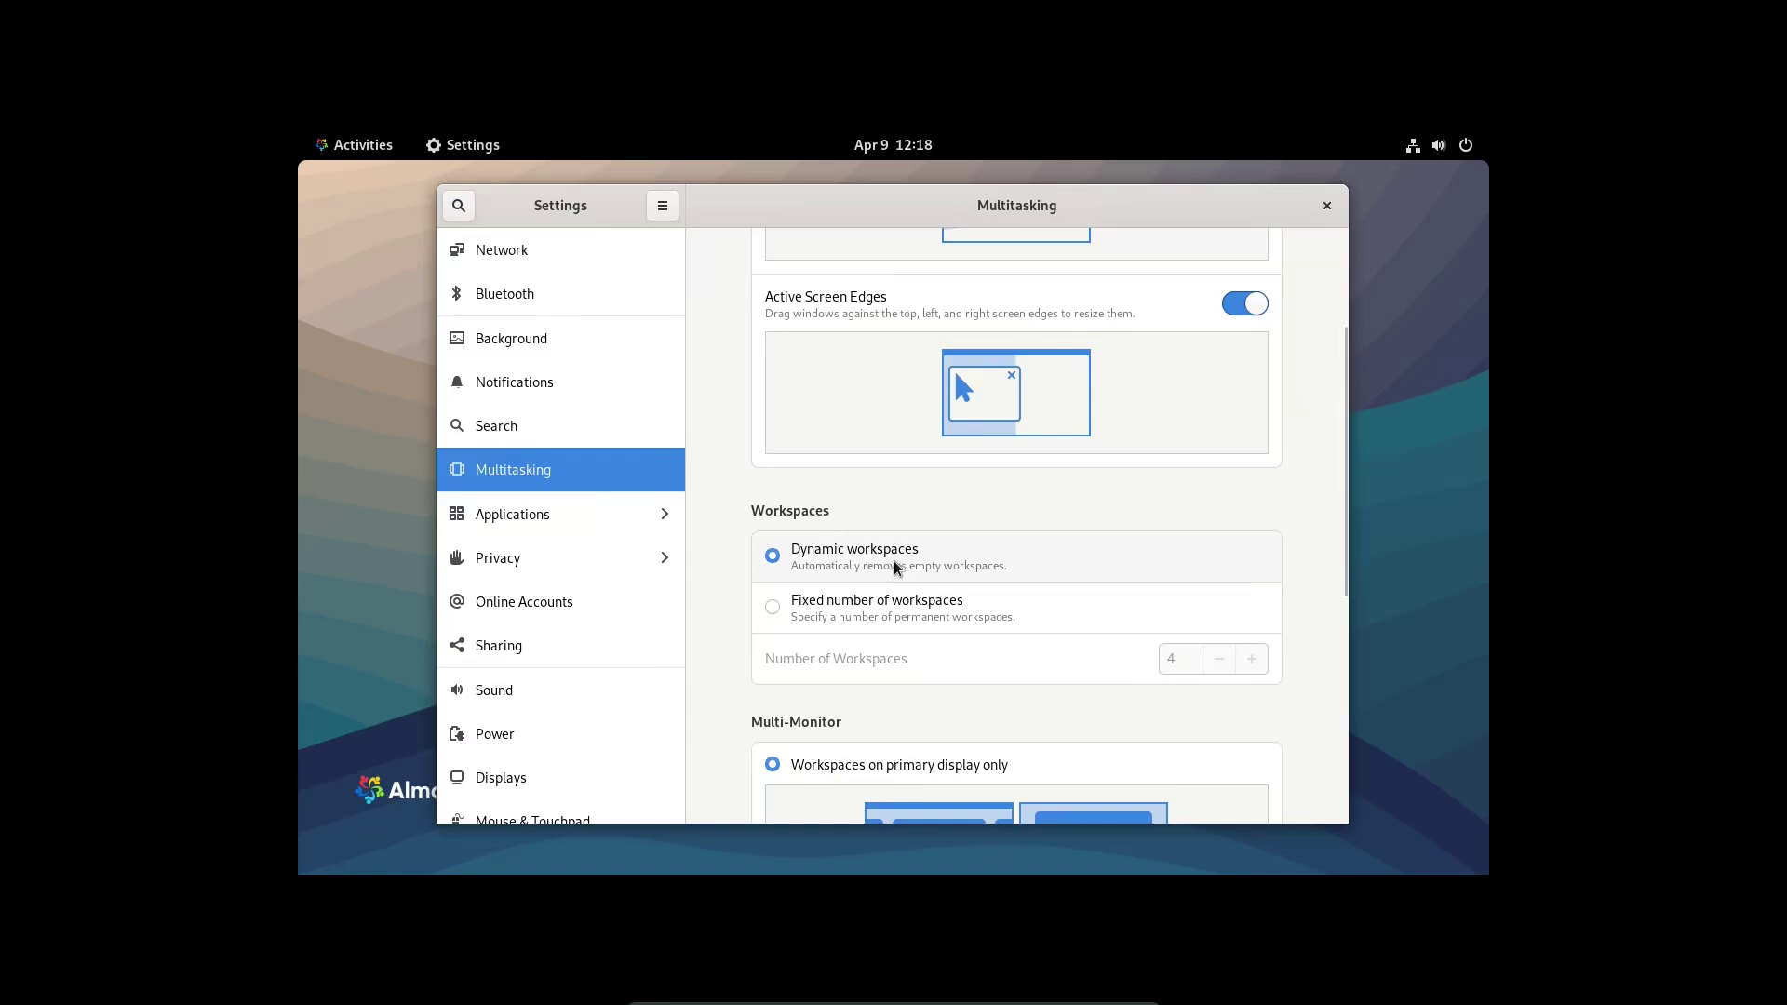
scroll(894, 571, "down", 1)
scroll(896, 569, "down", 2)
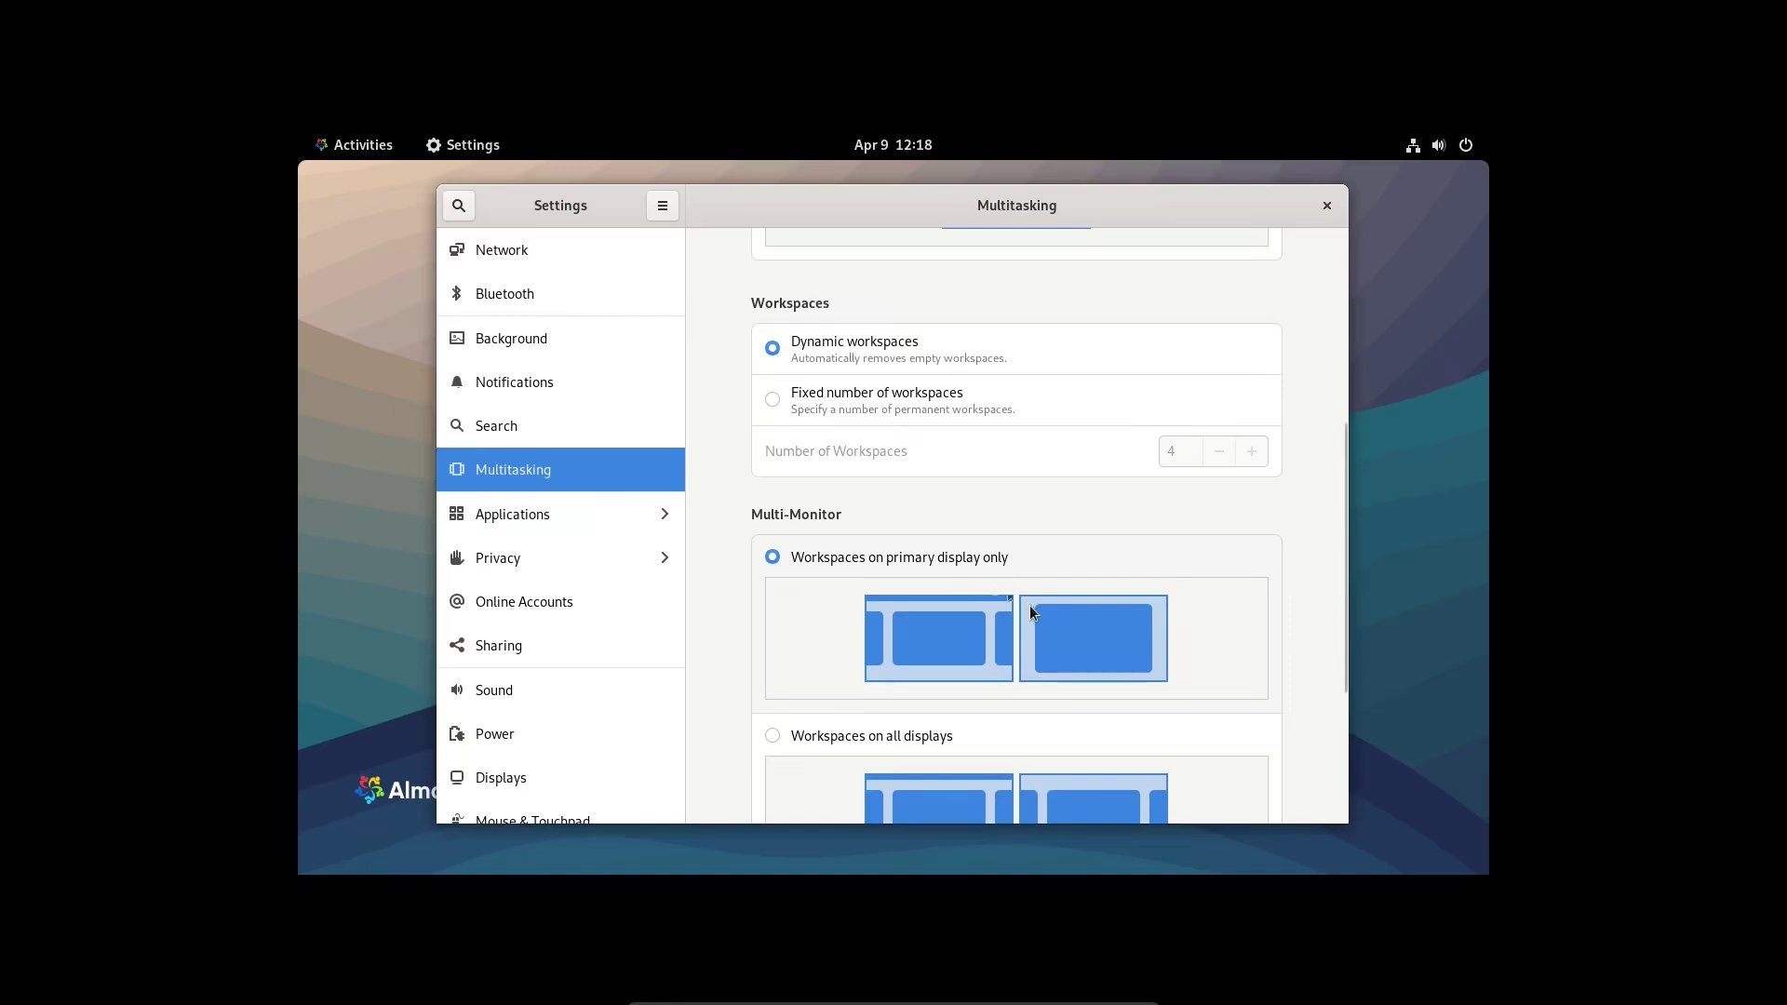
scroll(995, 652, "down", 3)
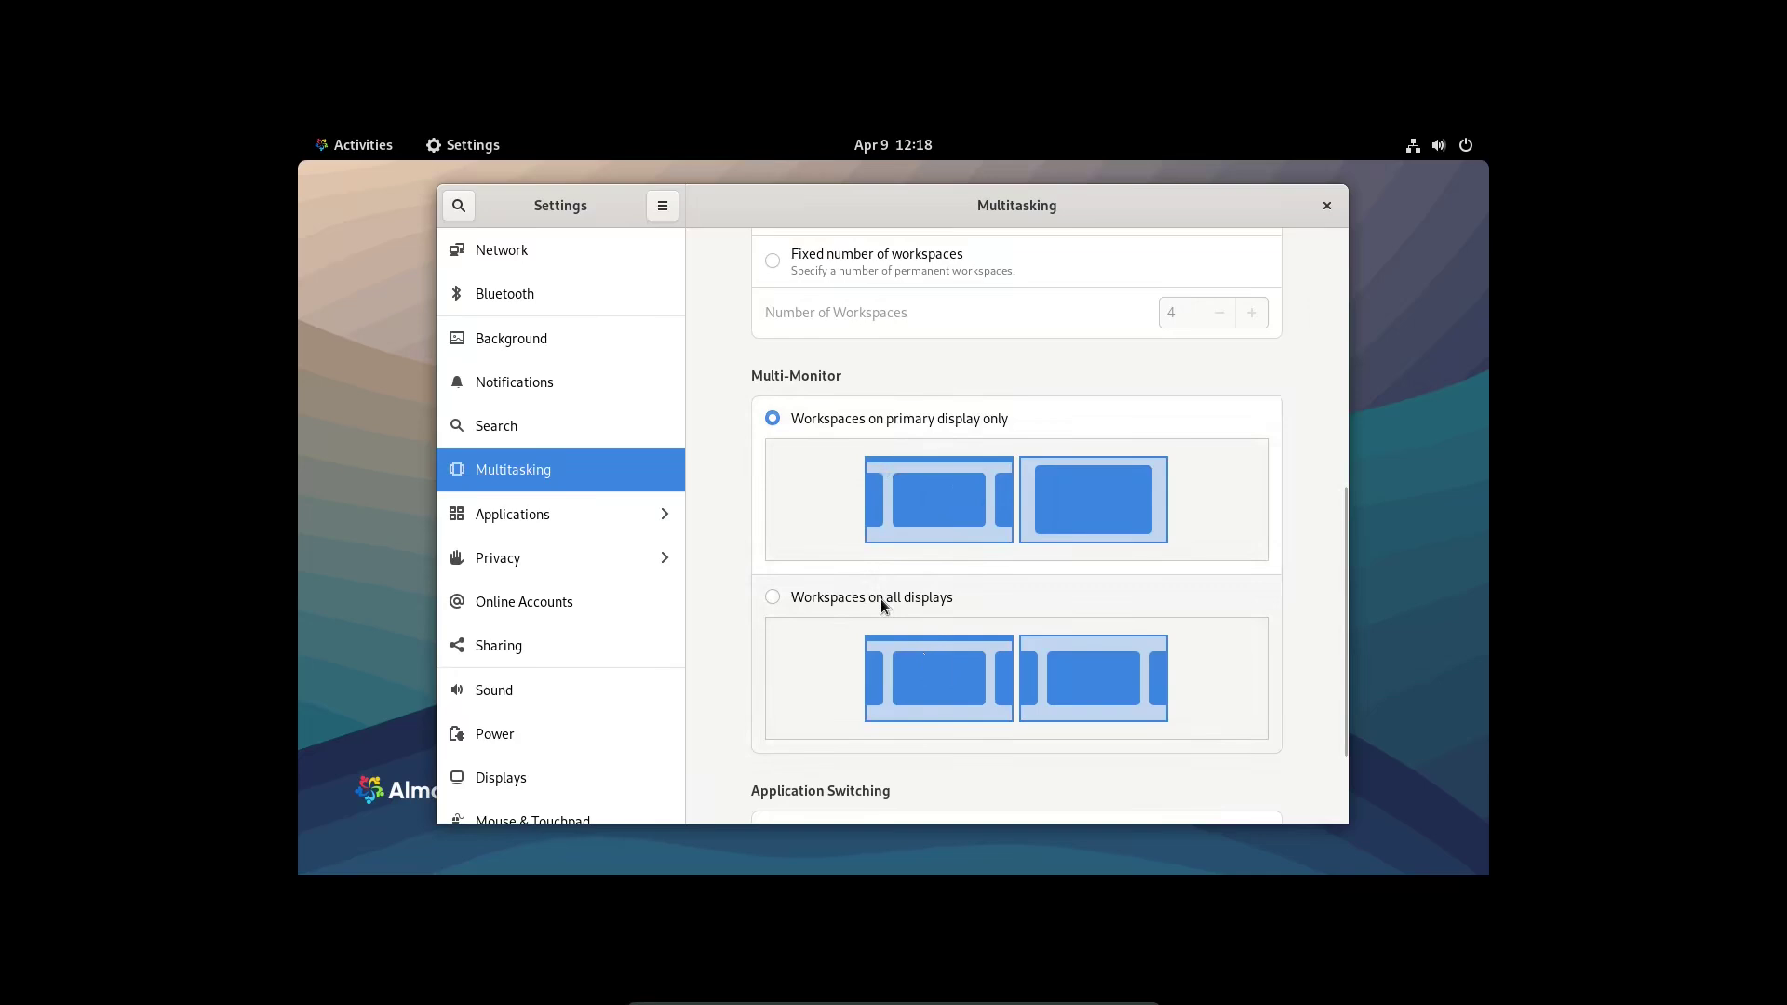
scroll(880, 600, "down", 3)
scroll(888, 605, "up", 4)
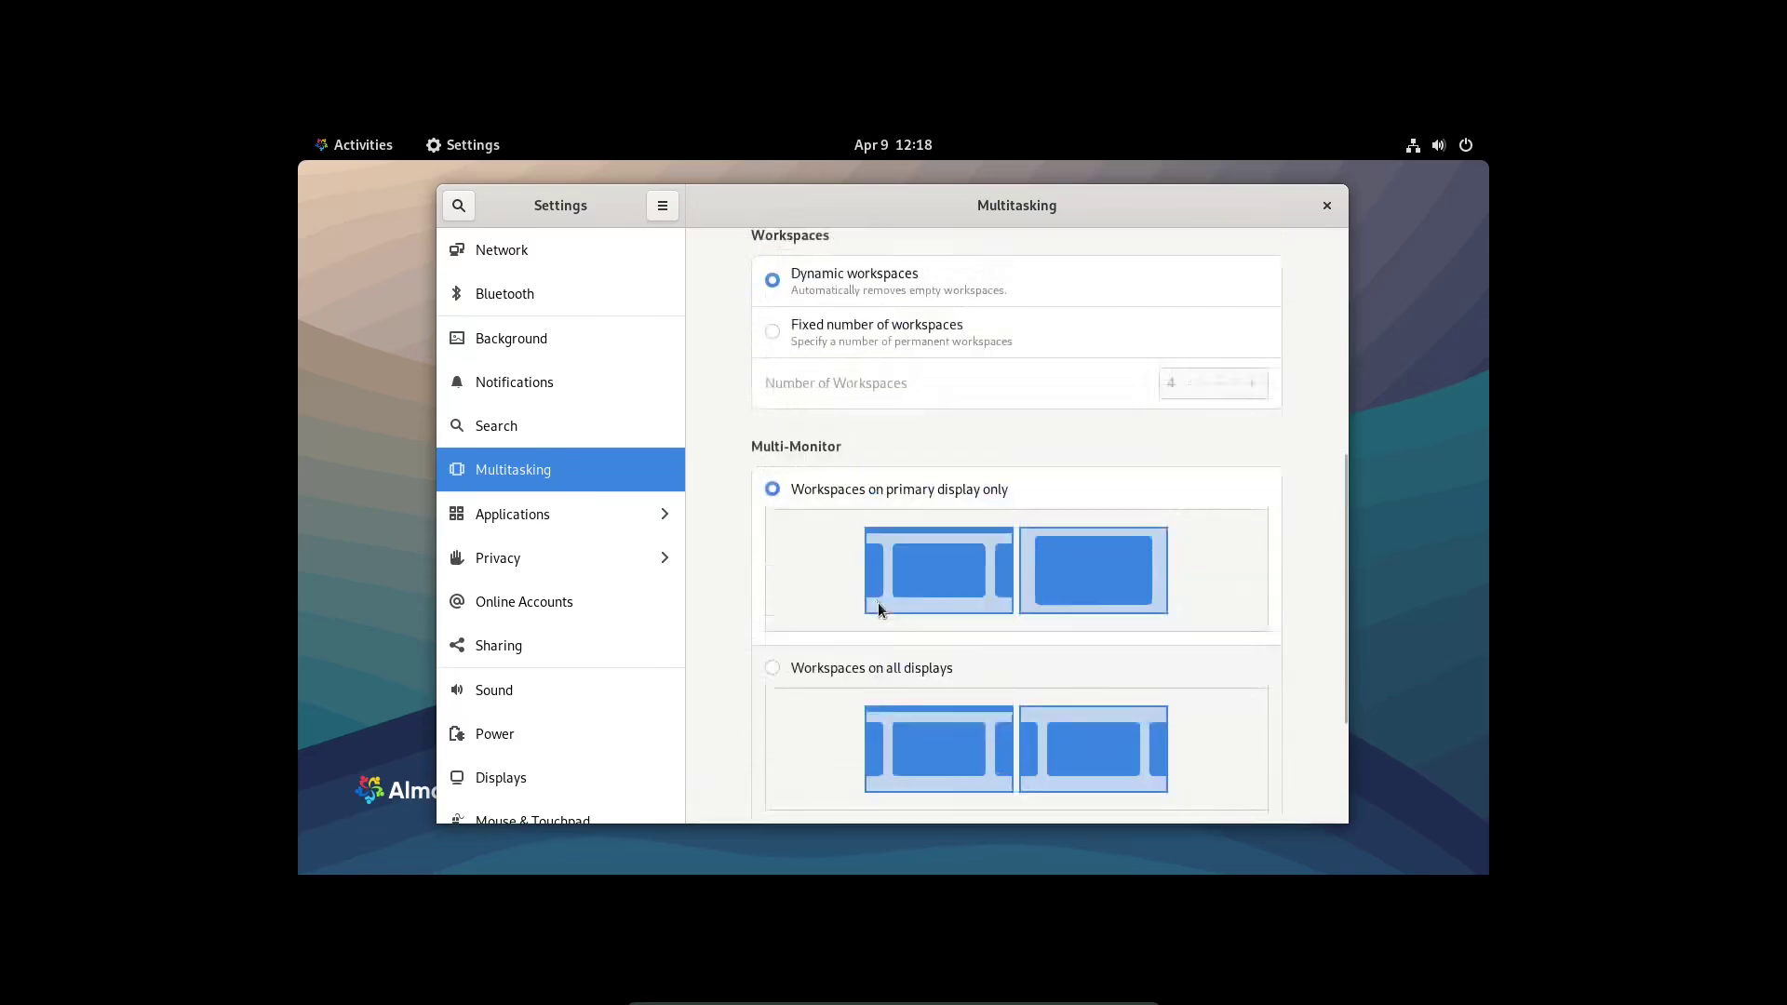
scroll(878, 605, "up", 3)
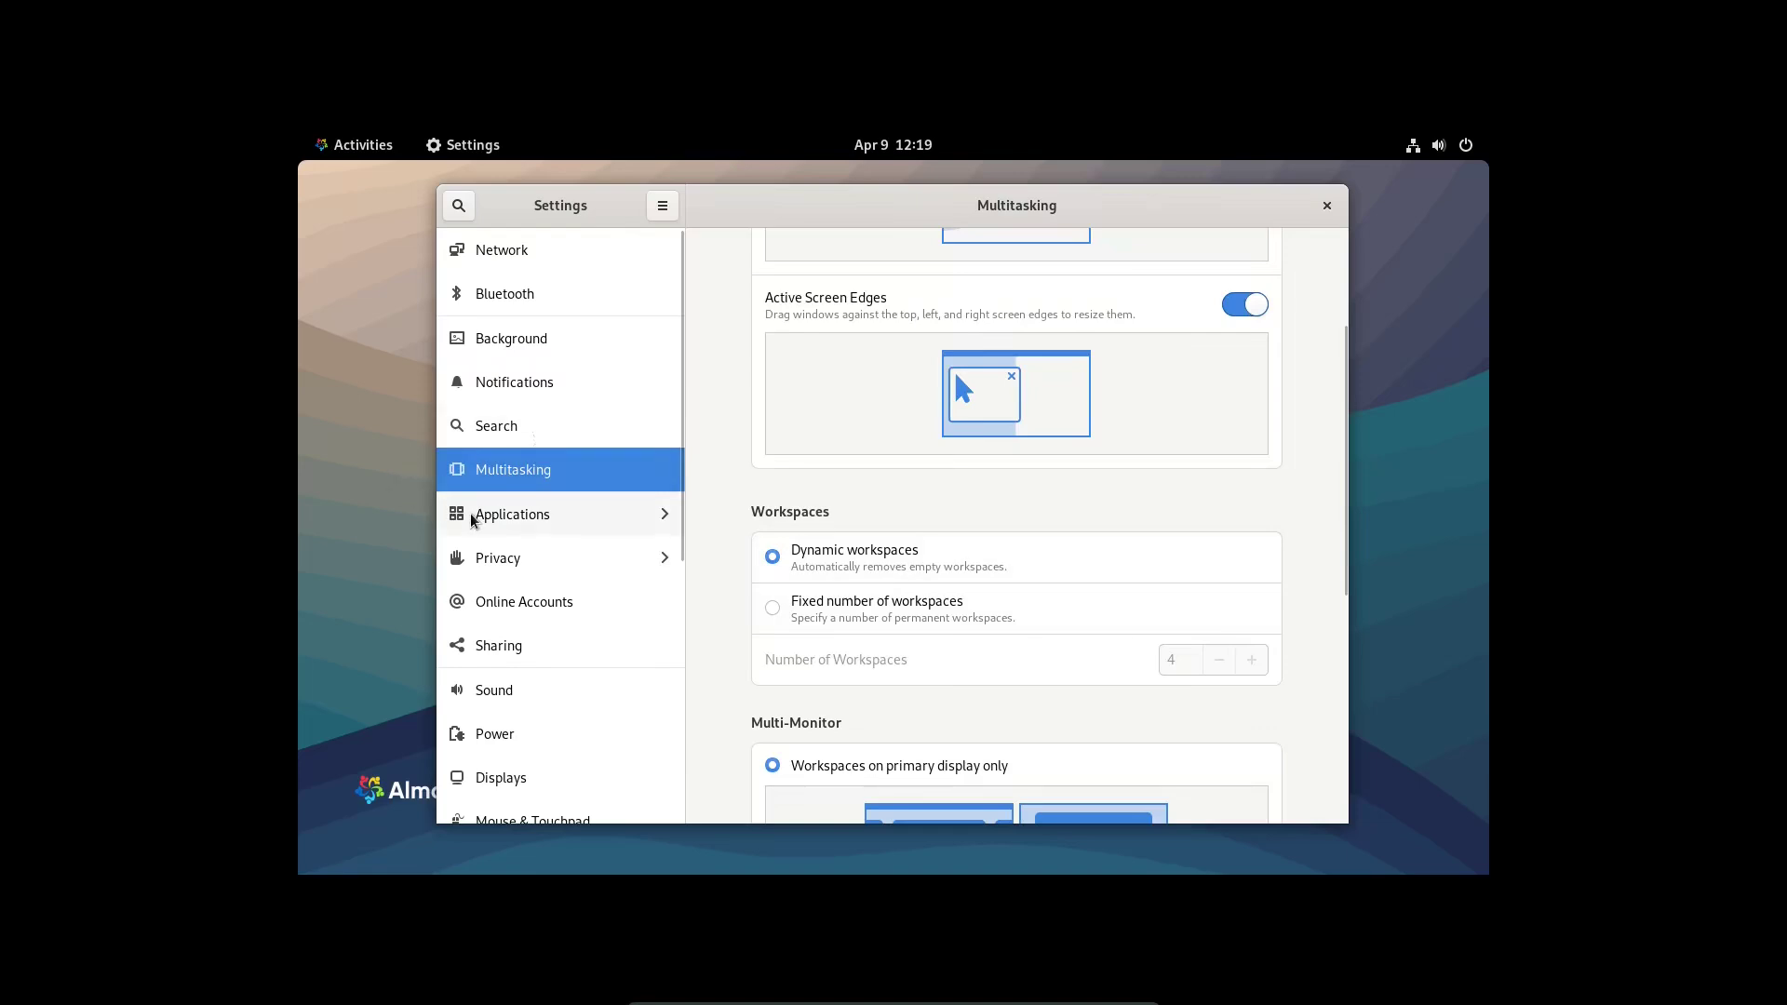
- Look through the Applications and Privacy panels, then open Online Accounts
left_click(471, 518)
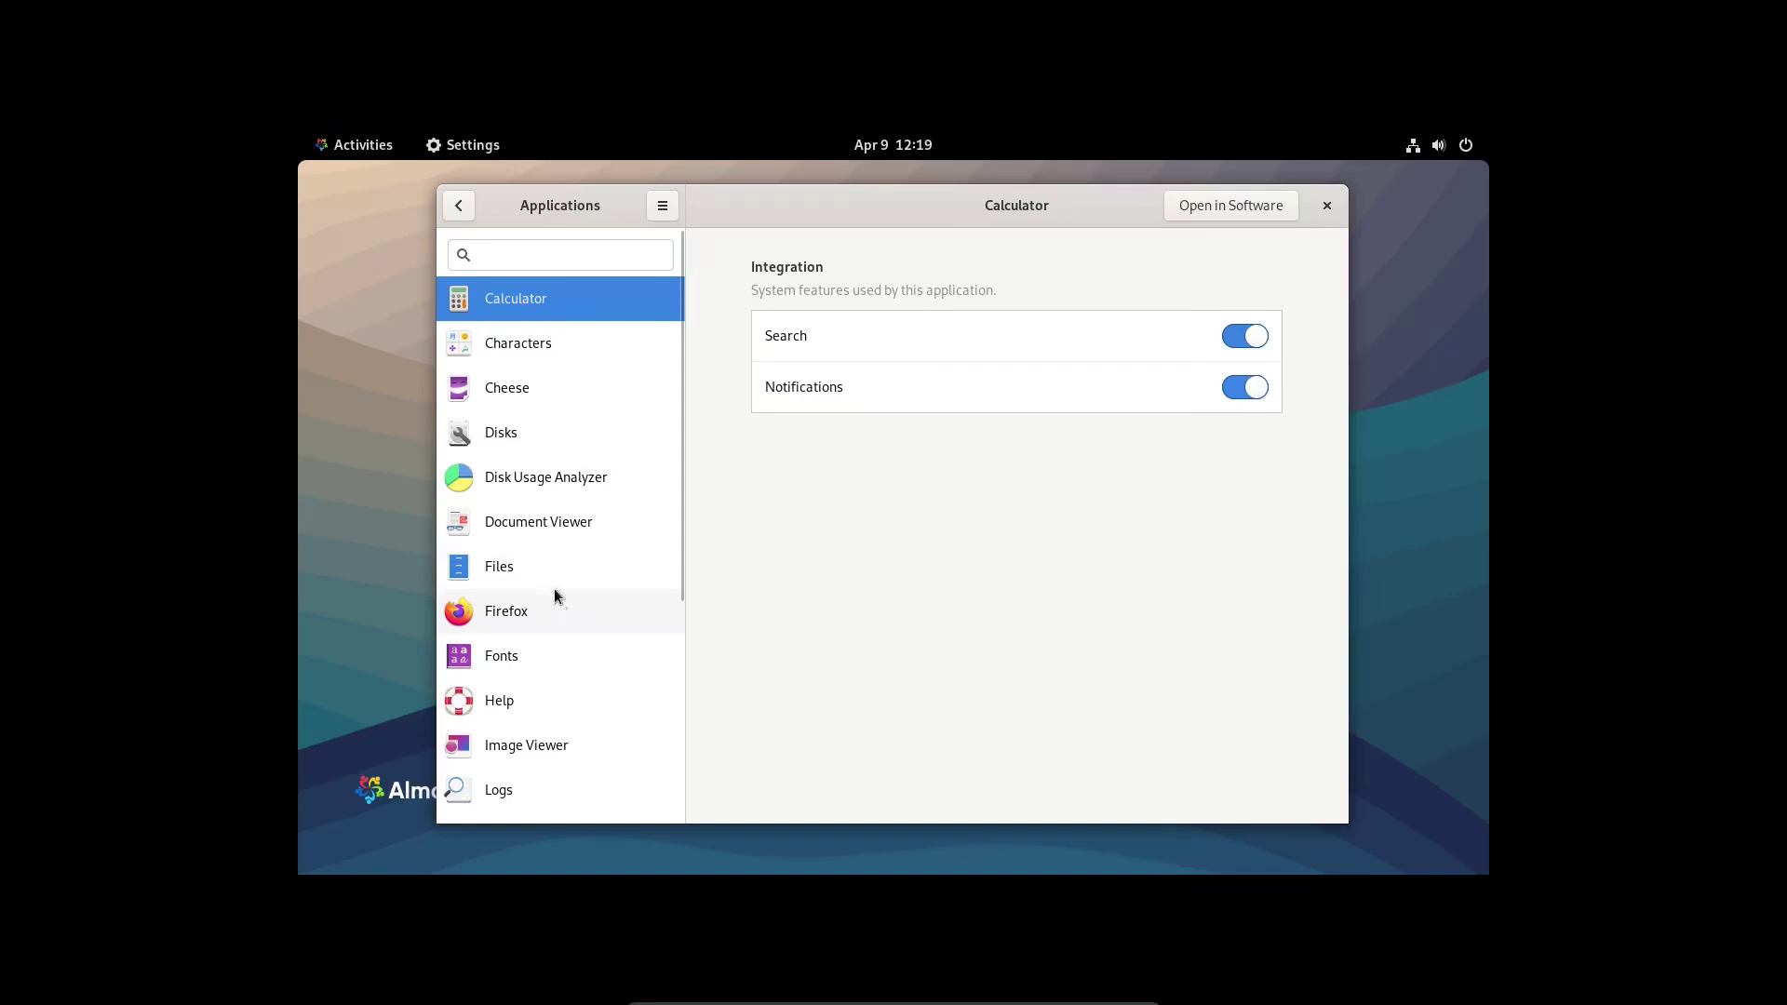
left_click(459, 207)
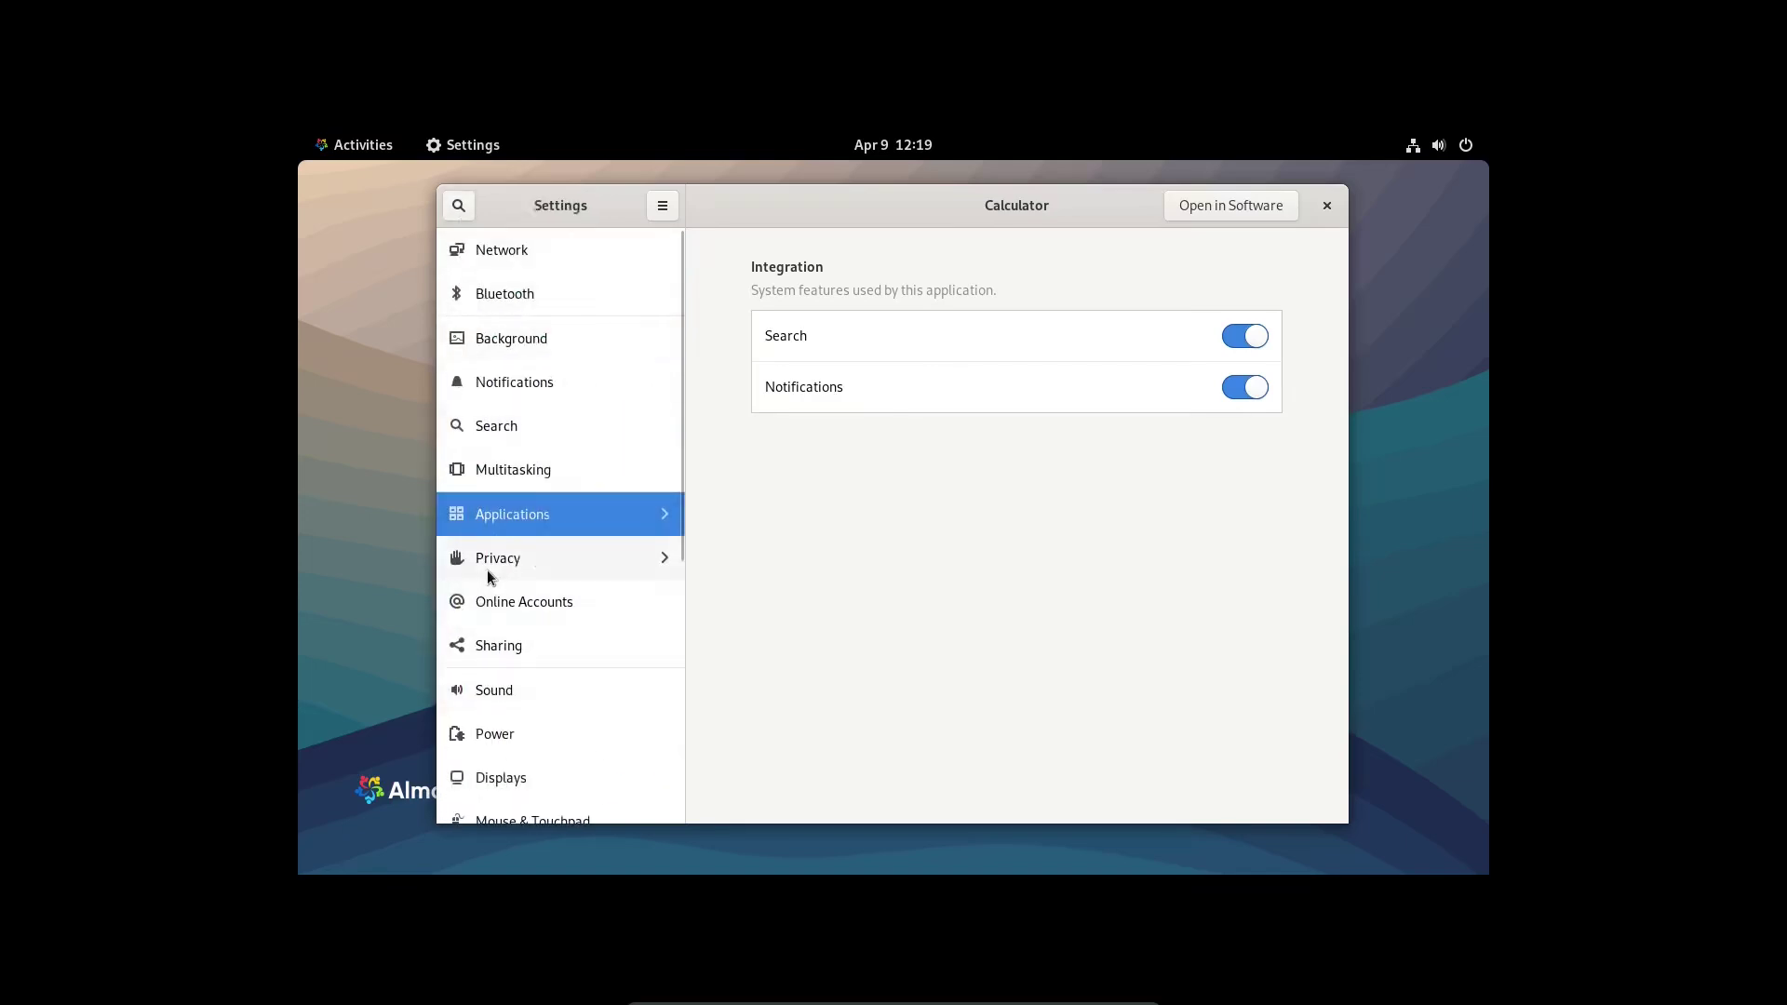
left_click(488, 570)
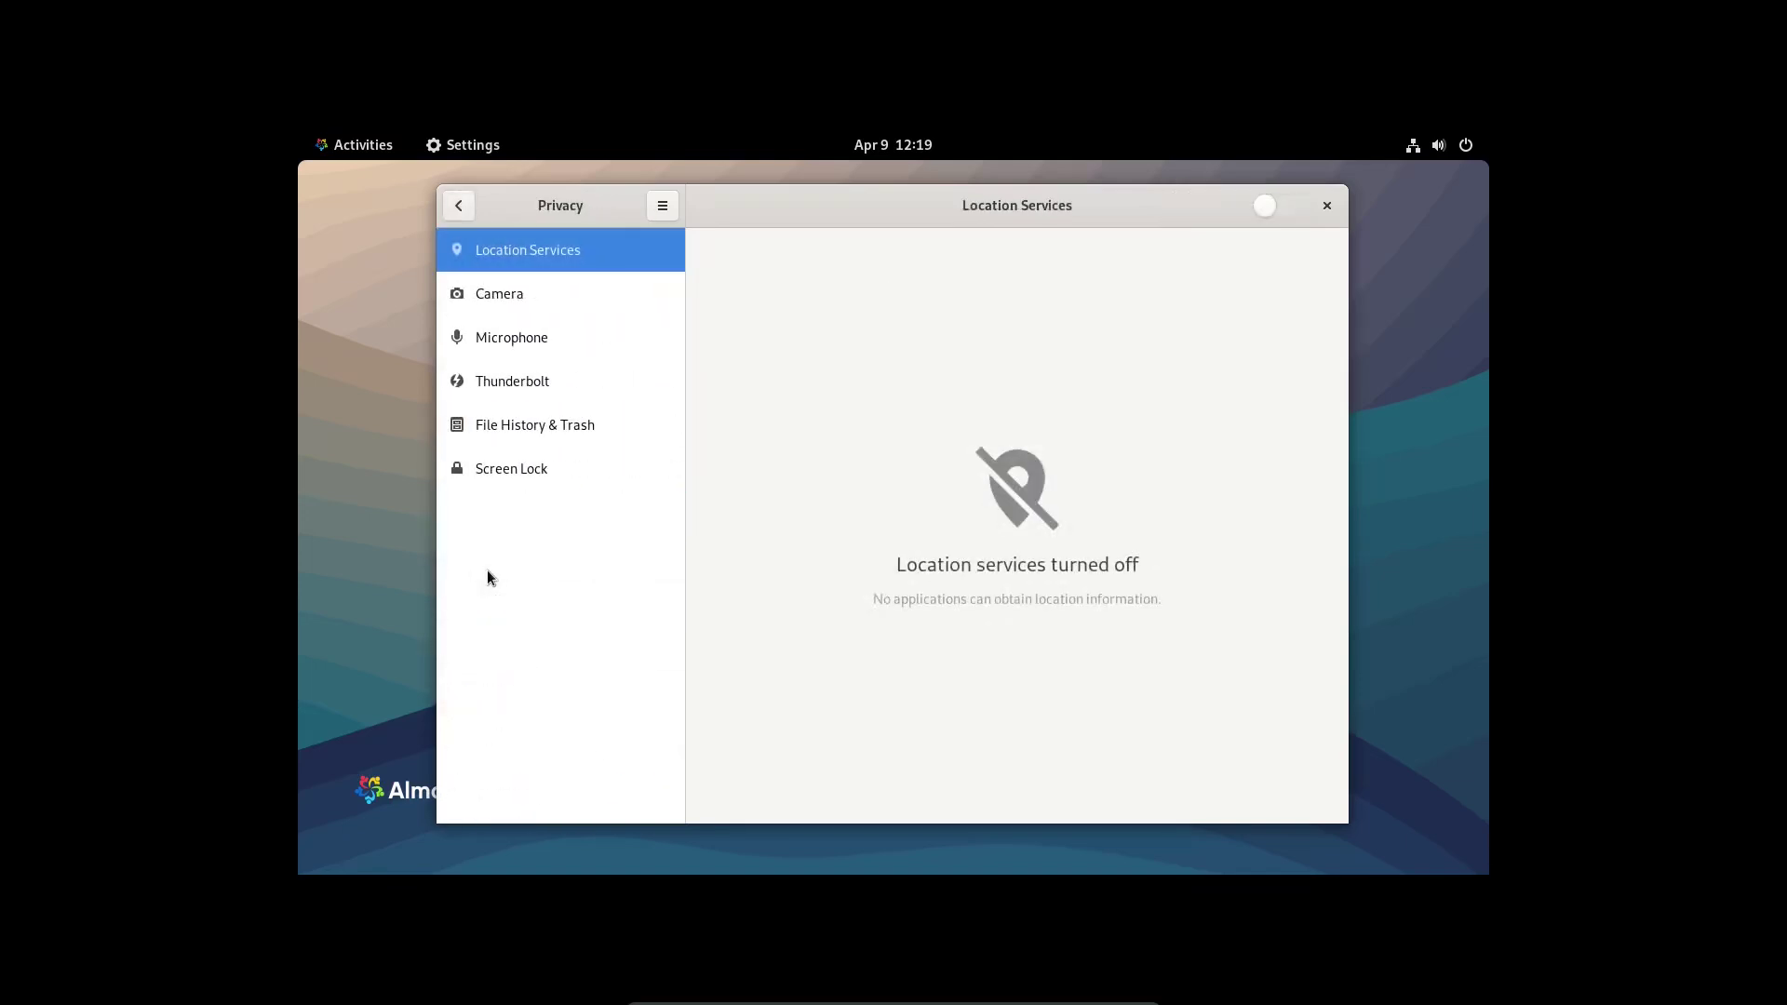
left_click(459, 205)
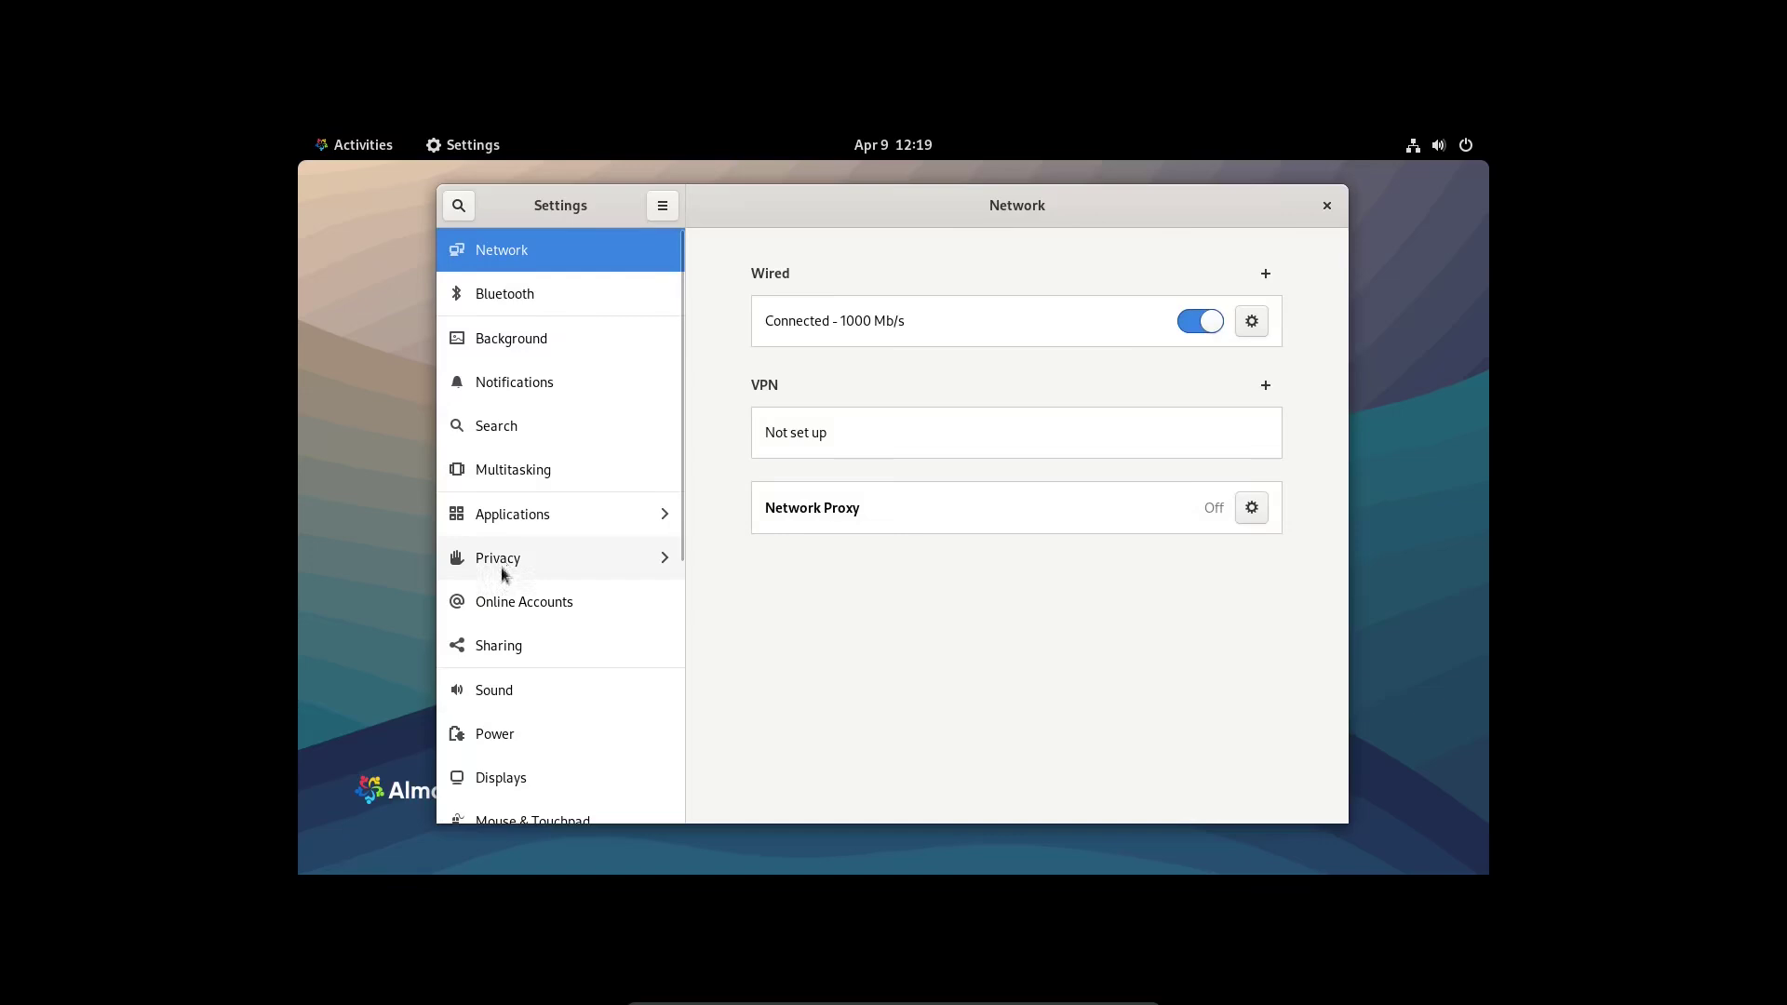
left_click(505, 597)
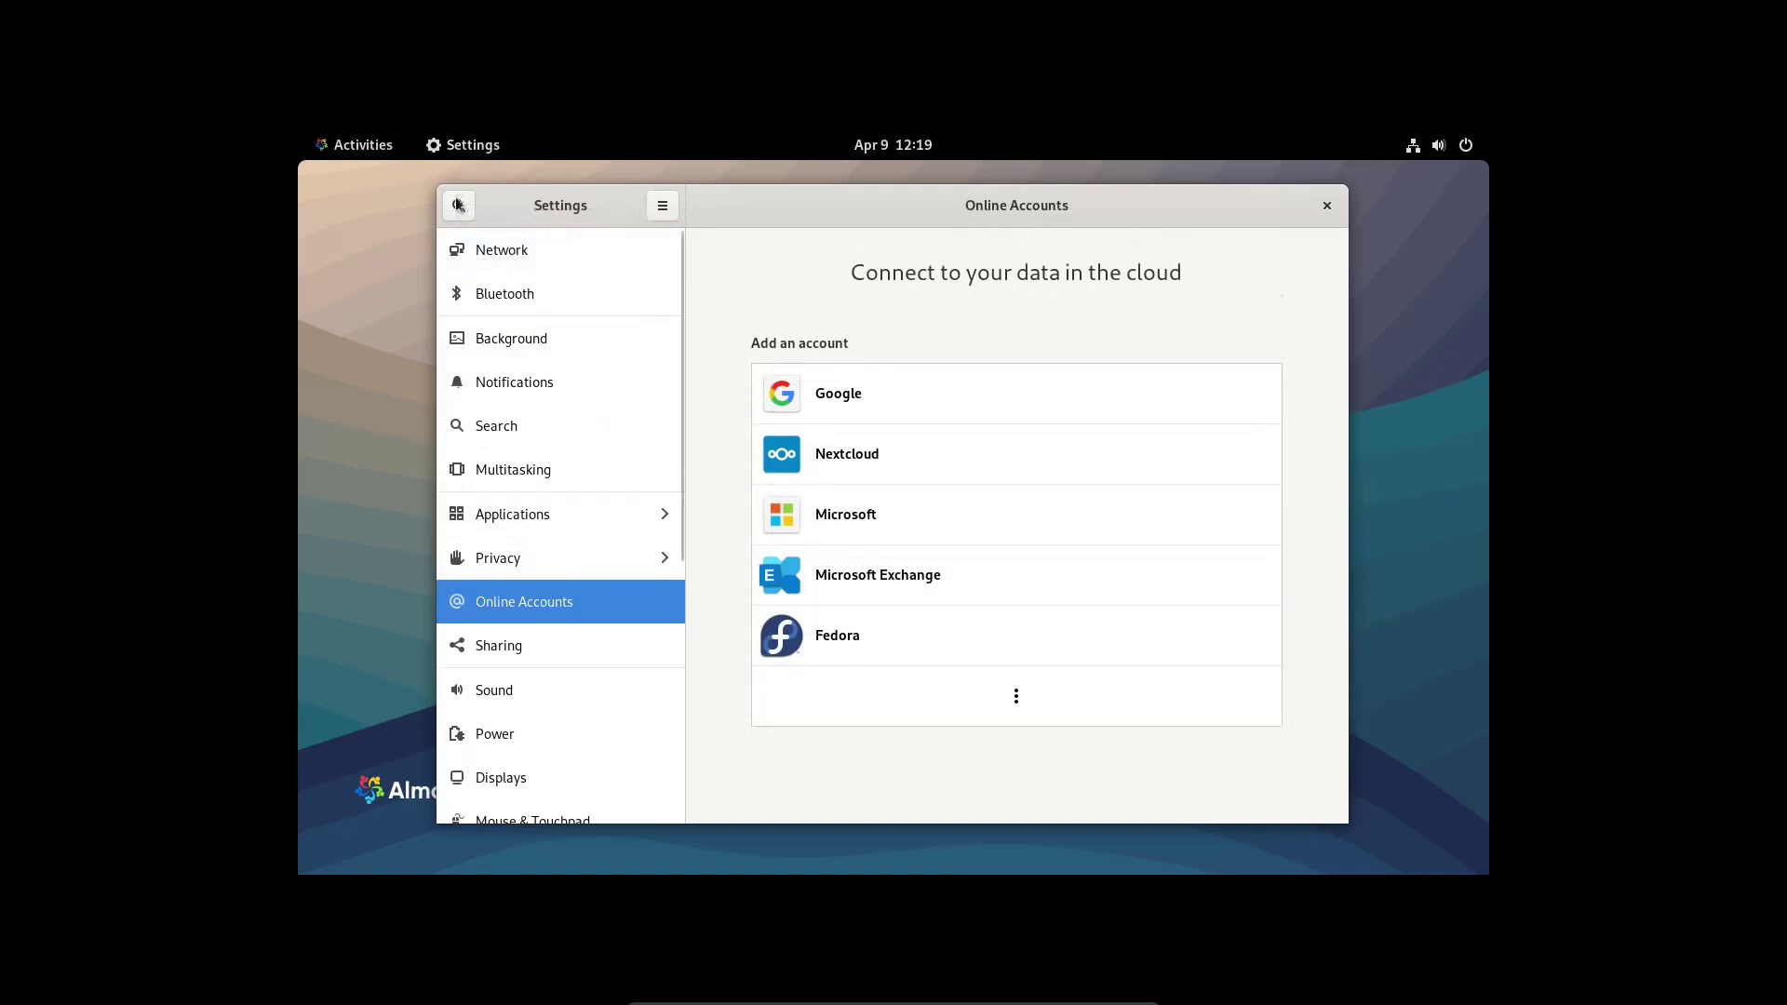
- Pass through Sharing, lower System Sounds slightly below maximum, then open the Power panel
left_click(556, 651)
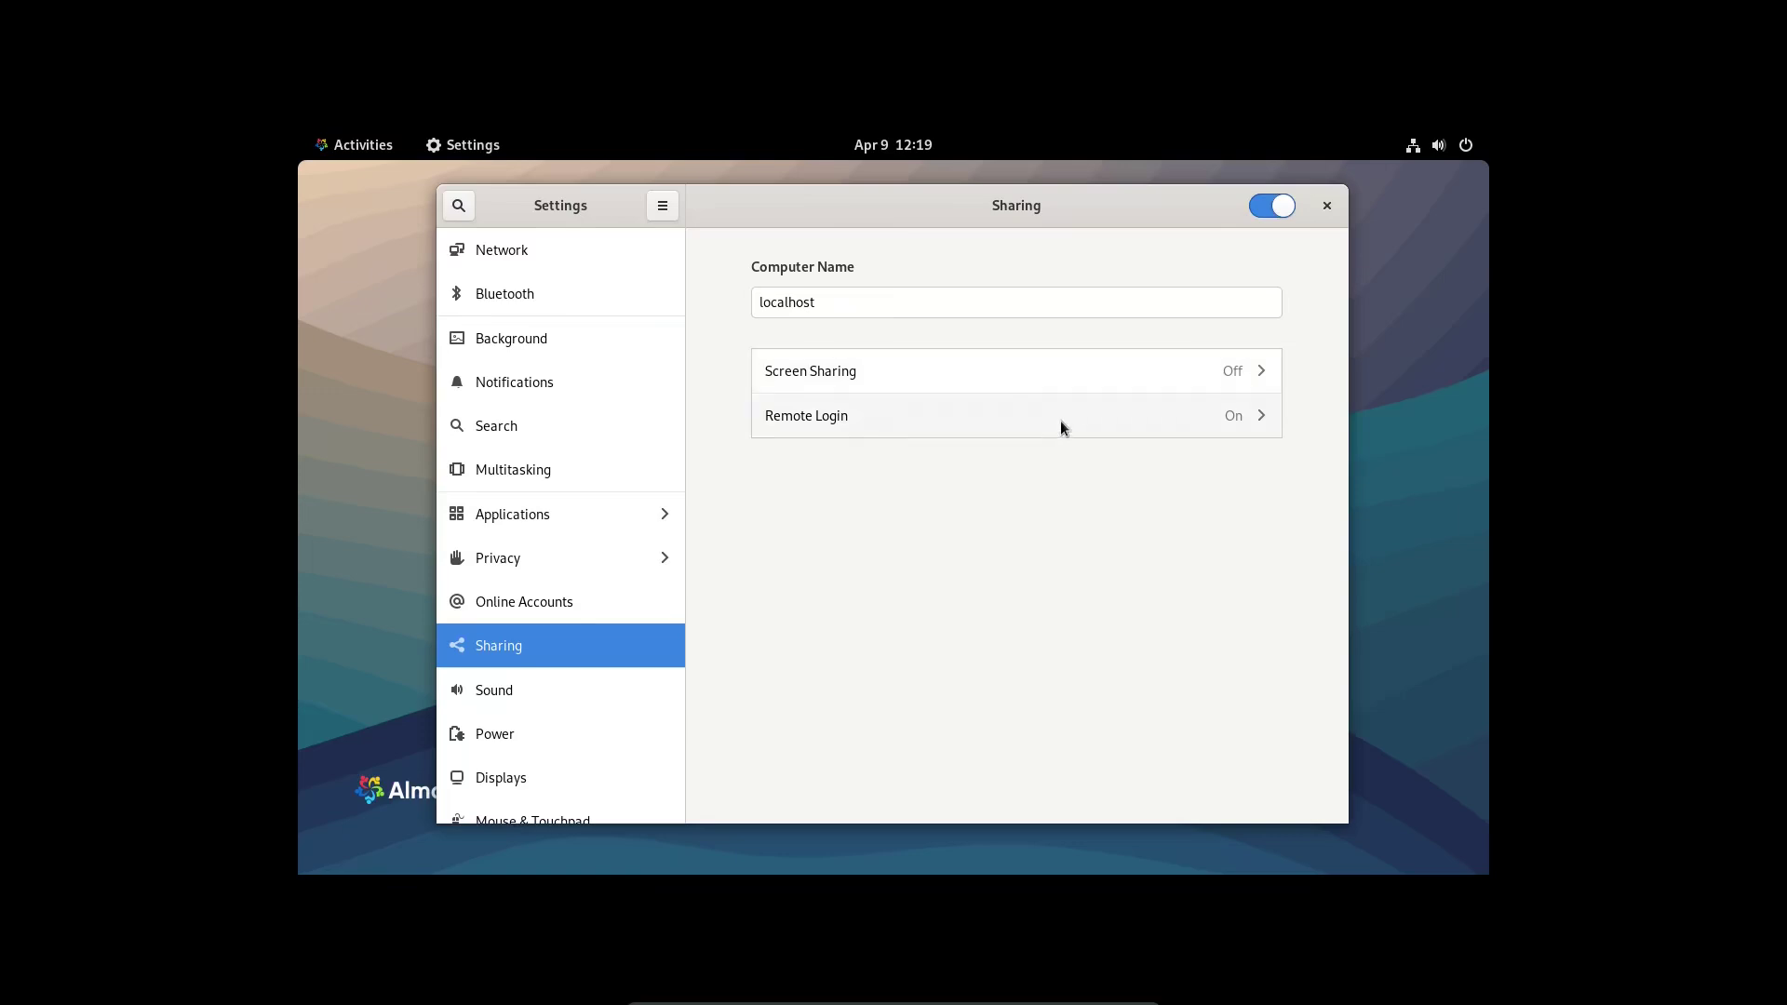
left_click(535, 700)
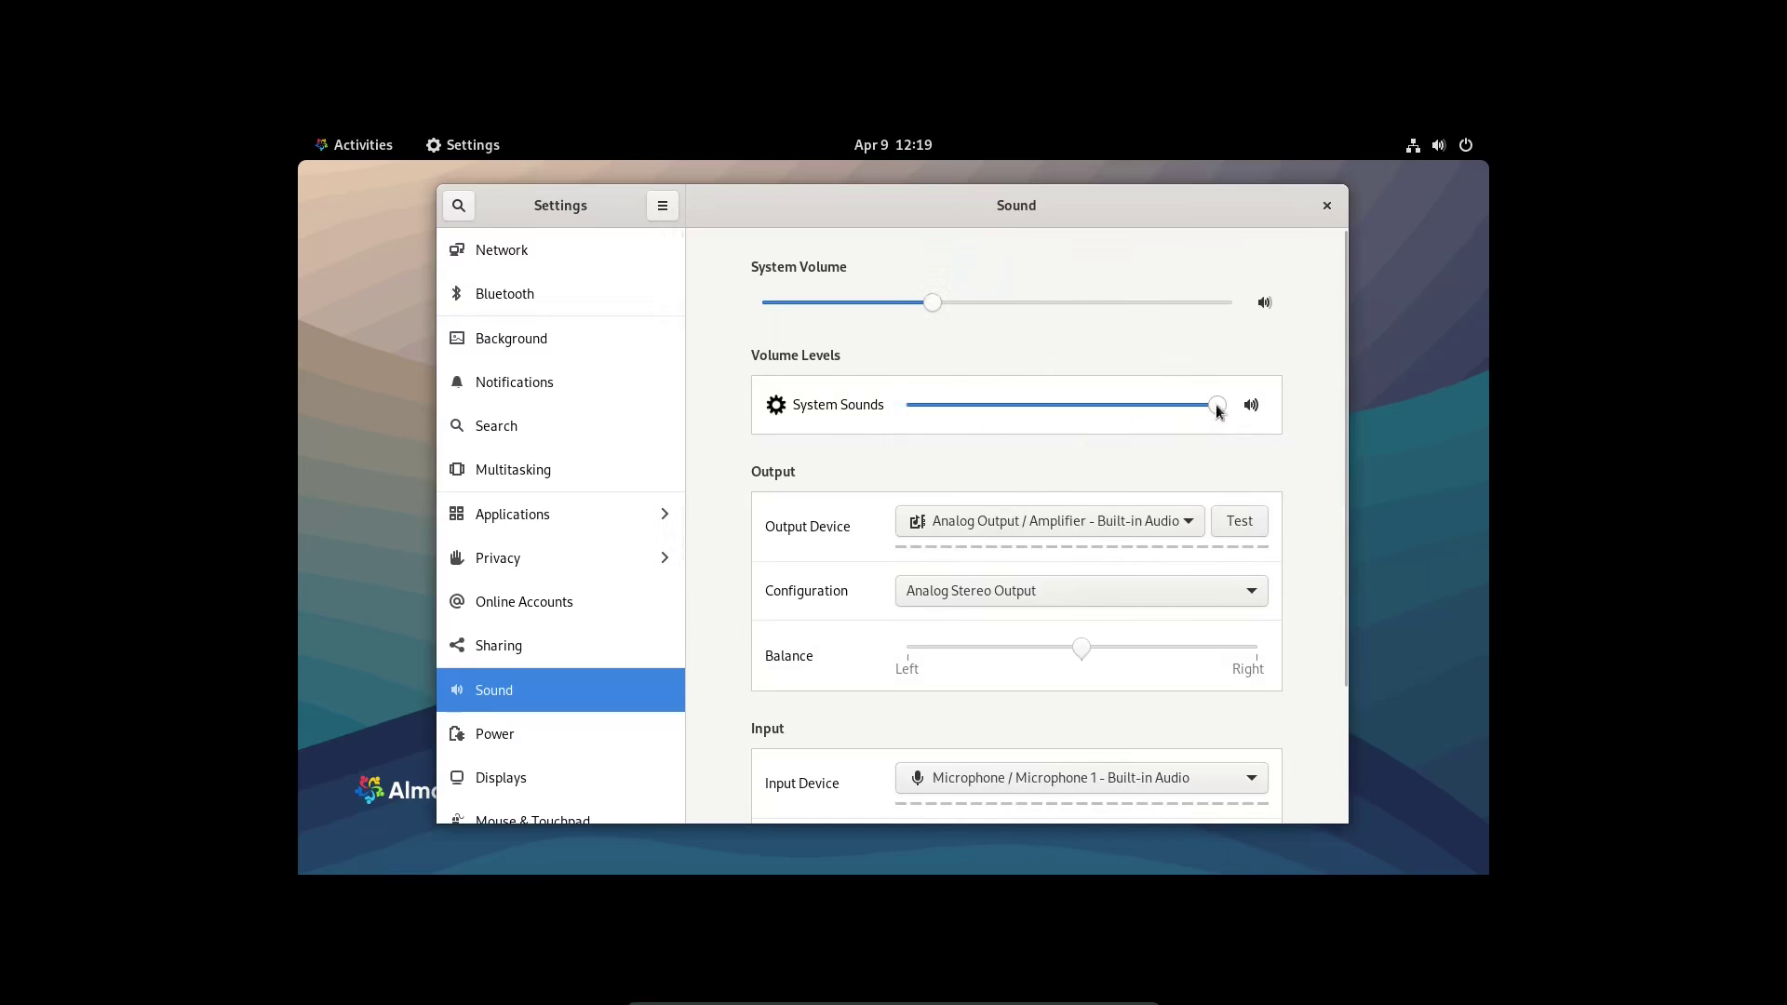
left_click_drag(1216, 404, 1112, 421)
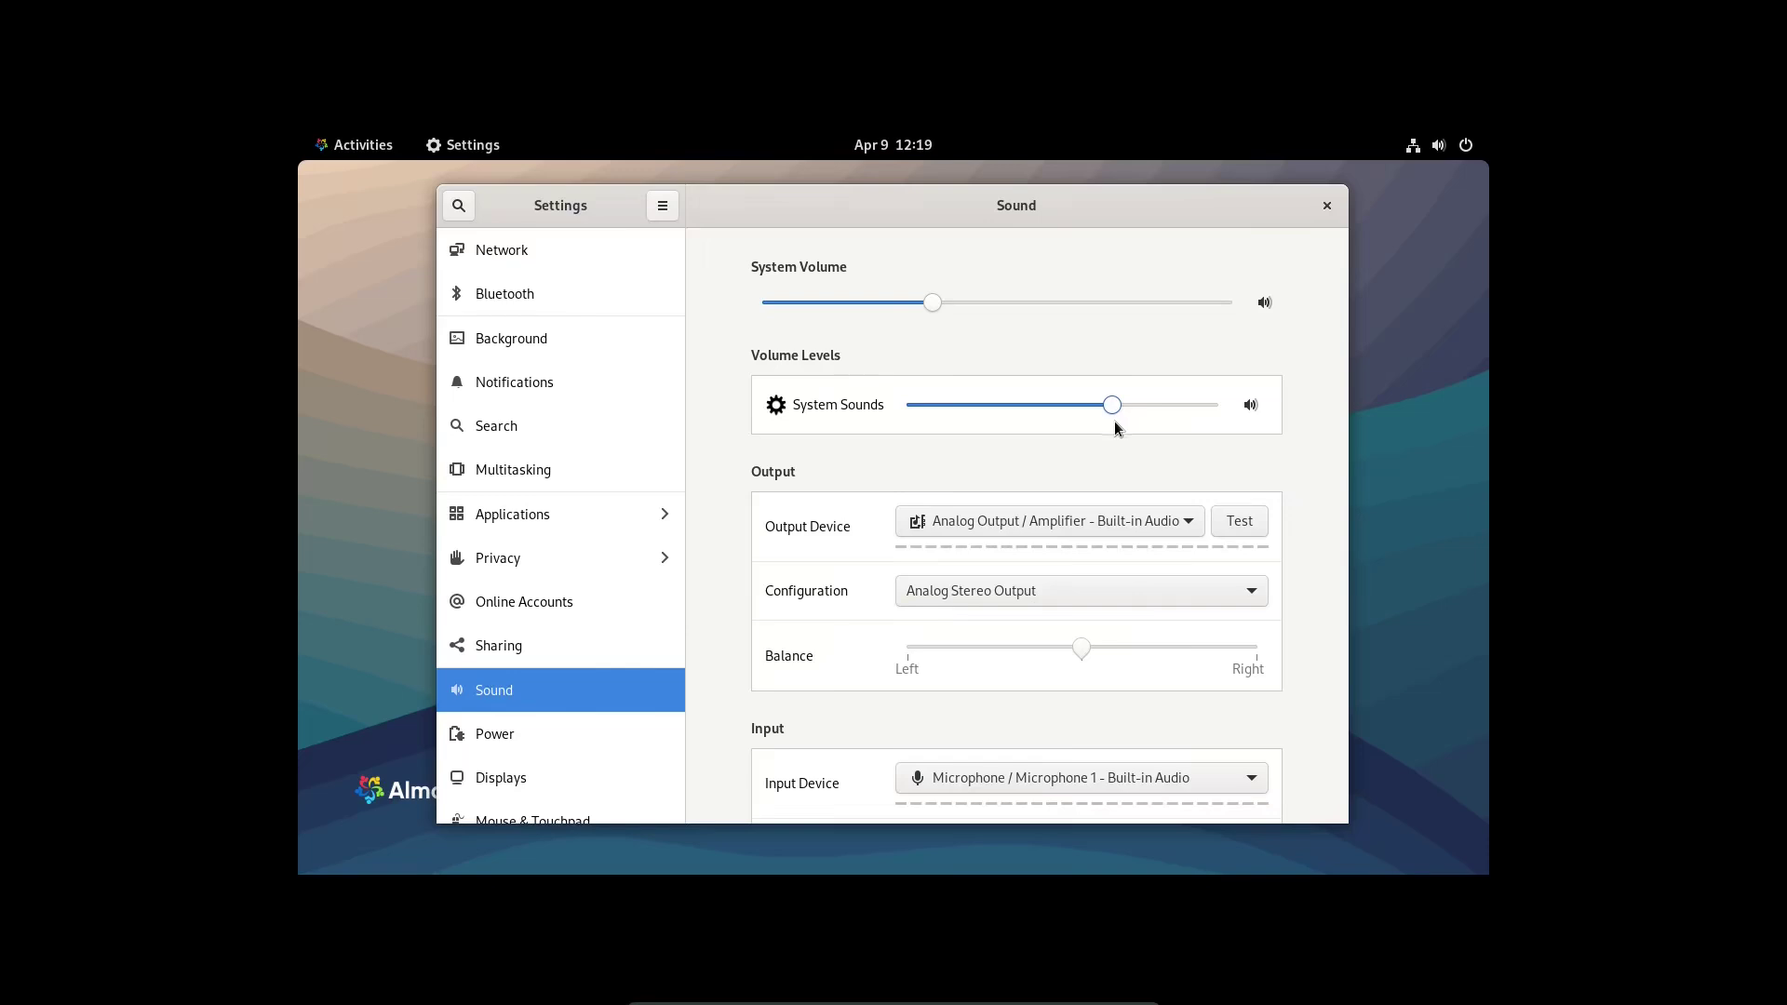
scroll(536, 582, "down", 3)
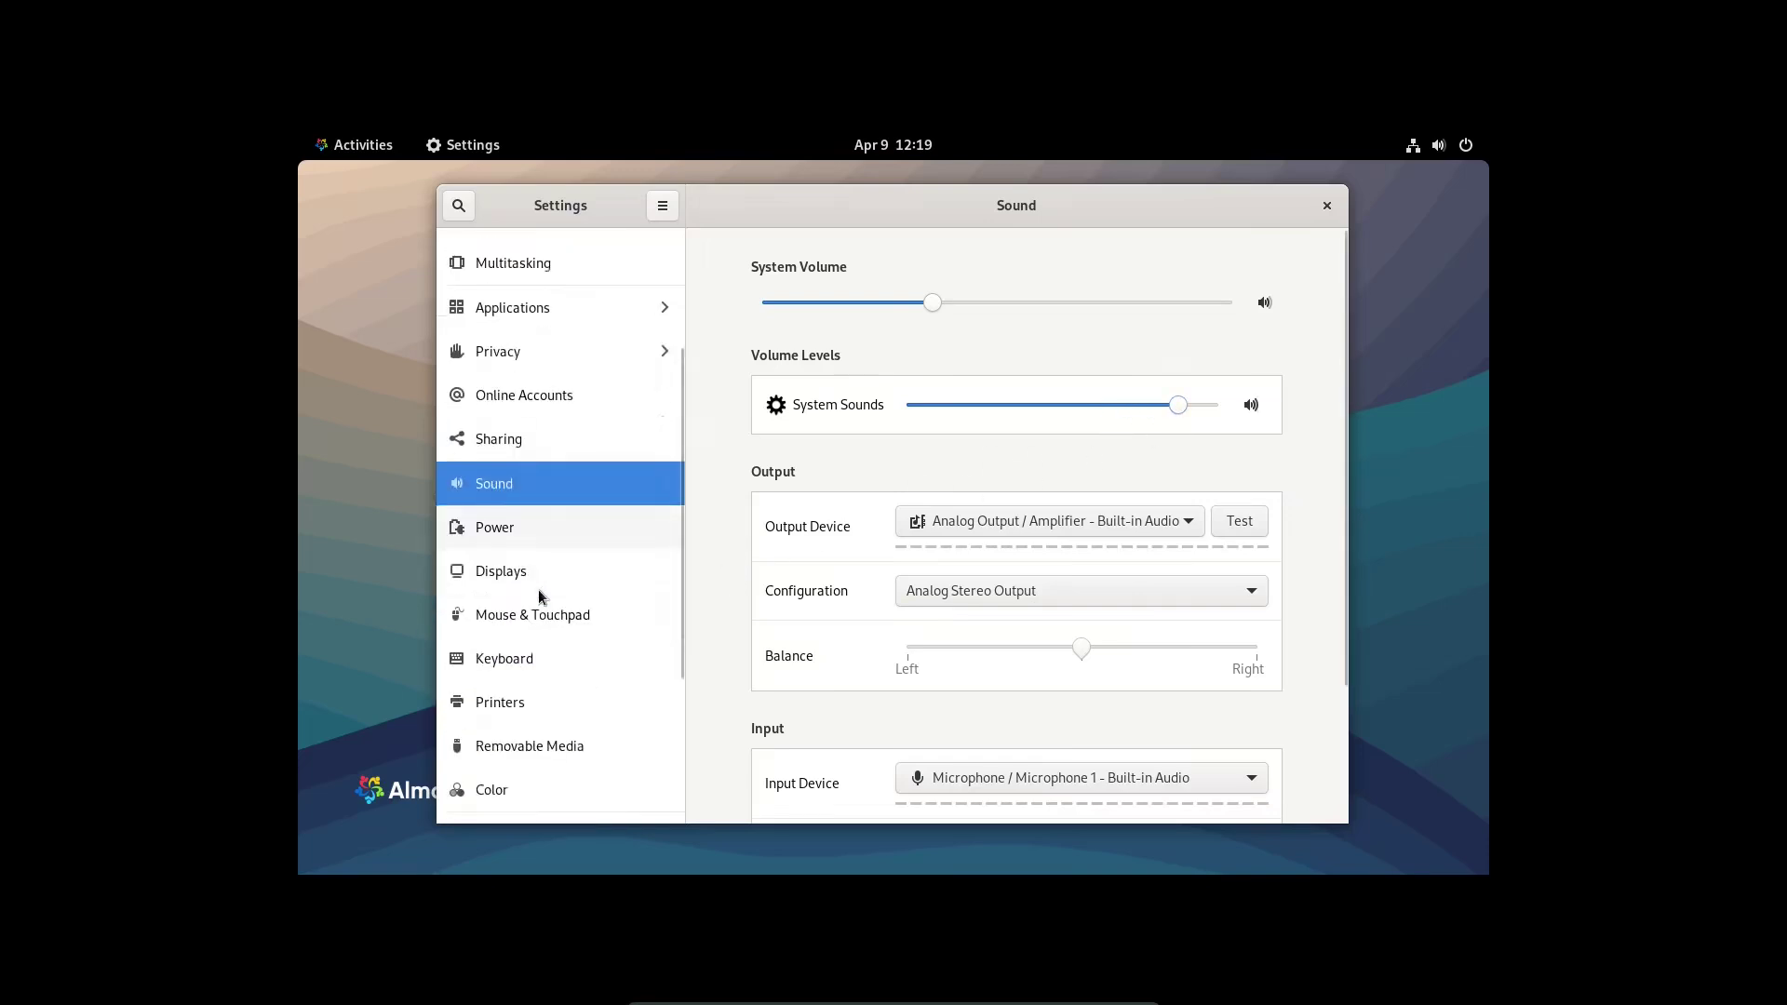
left_click(545, 528)
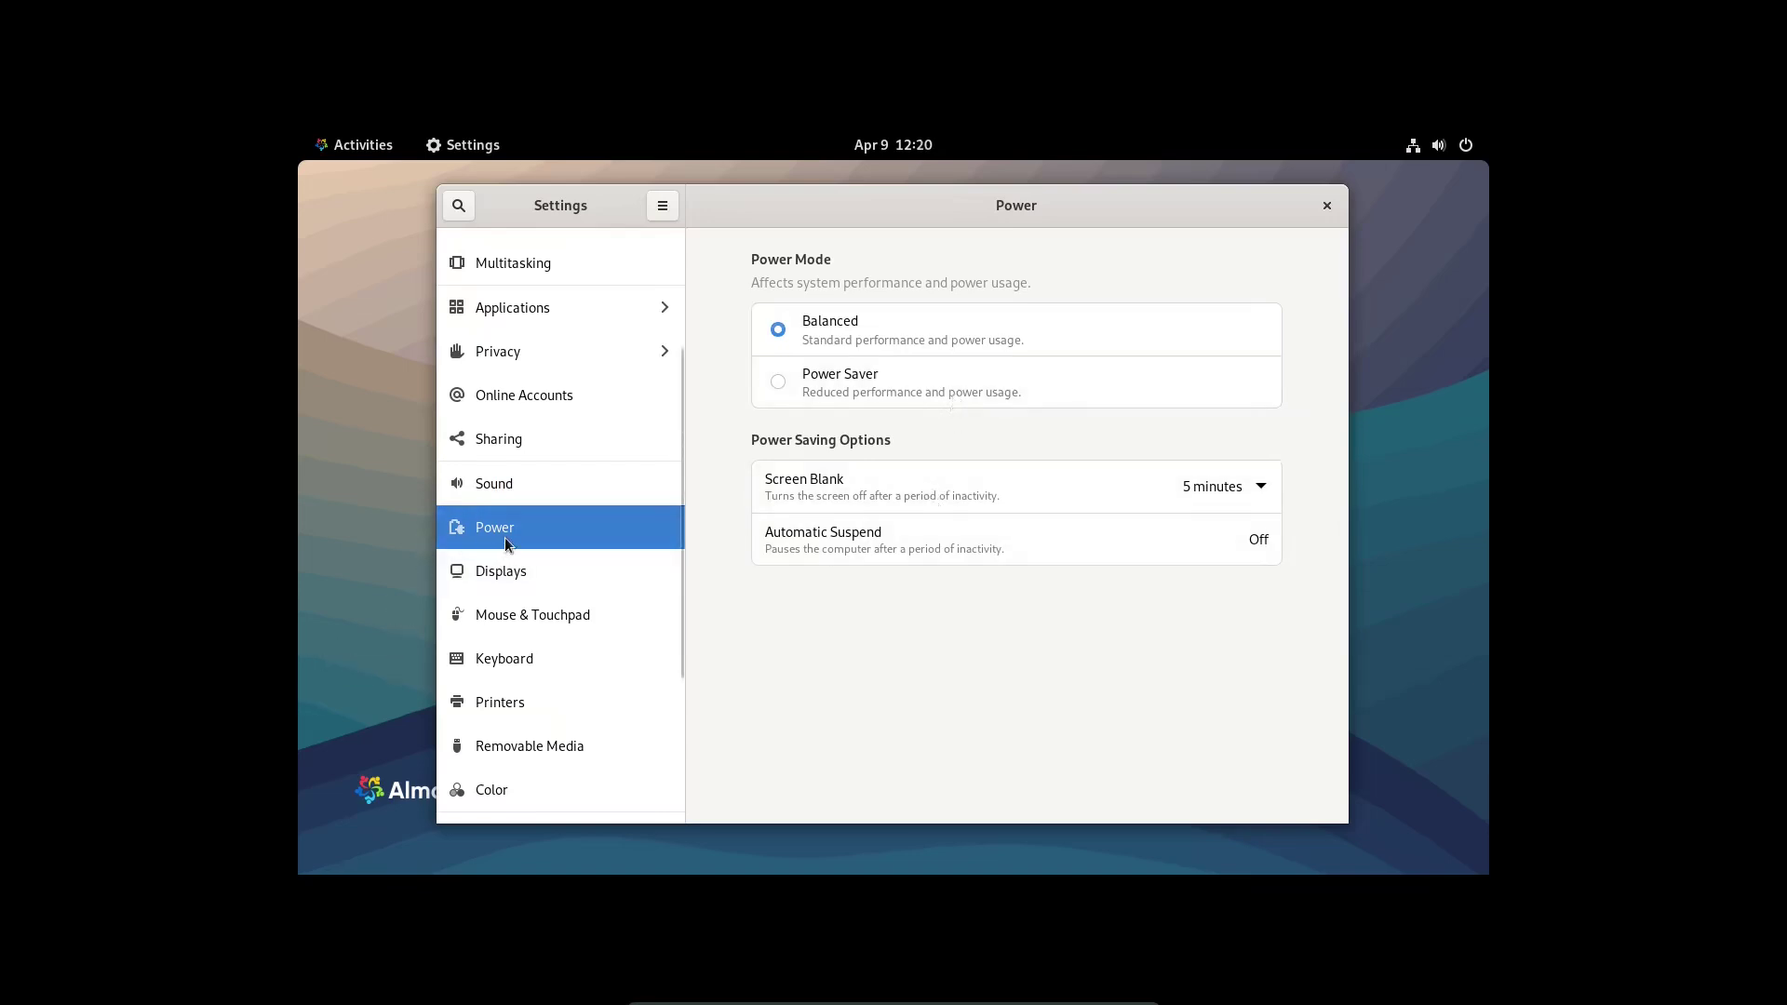
- Change the display resolution to 1920 × 1080 (16:9) and keep the changes
left_click(542, 573)
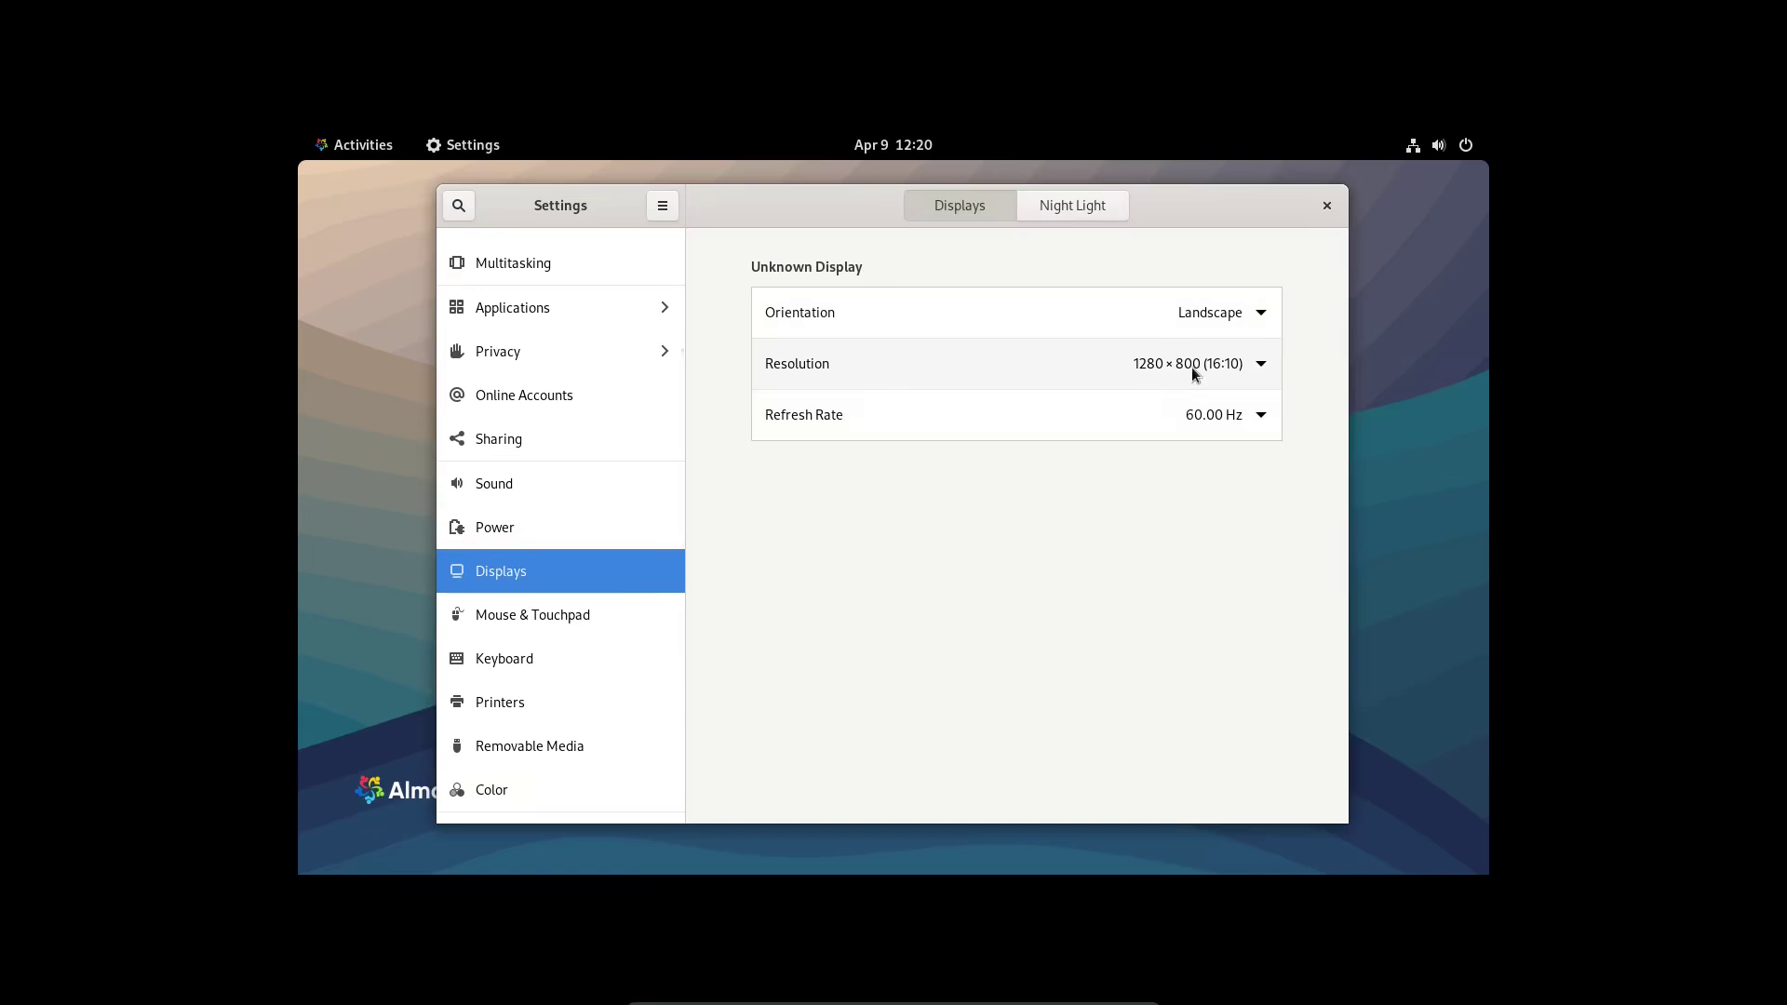
left_click(1191, 367)
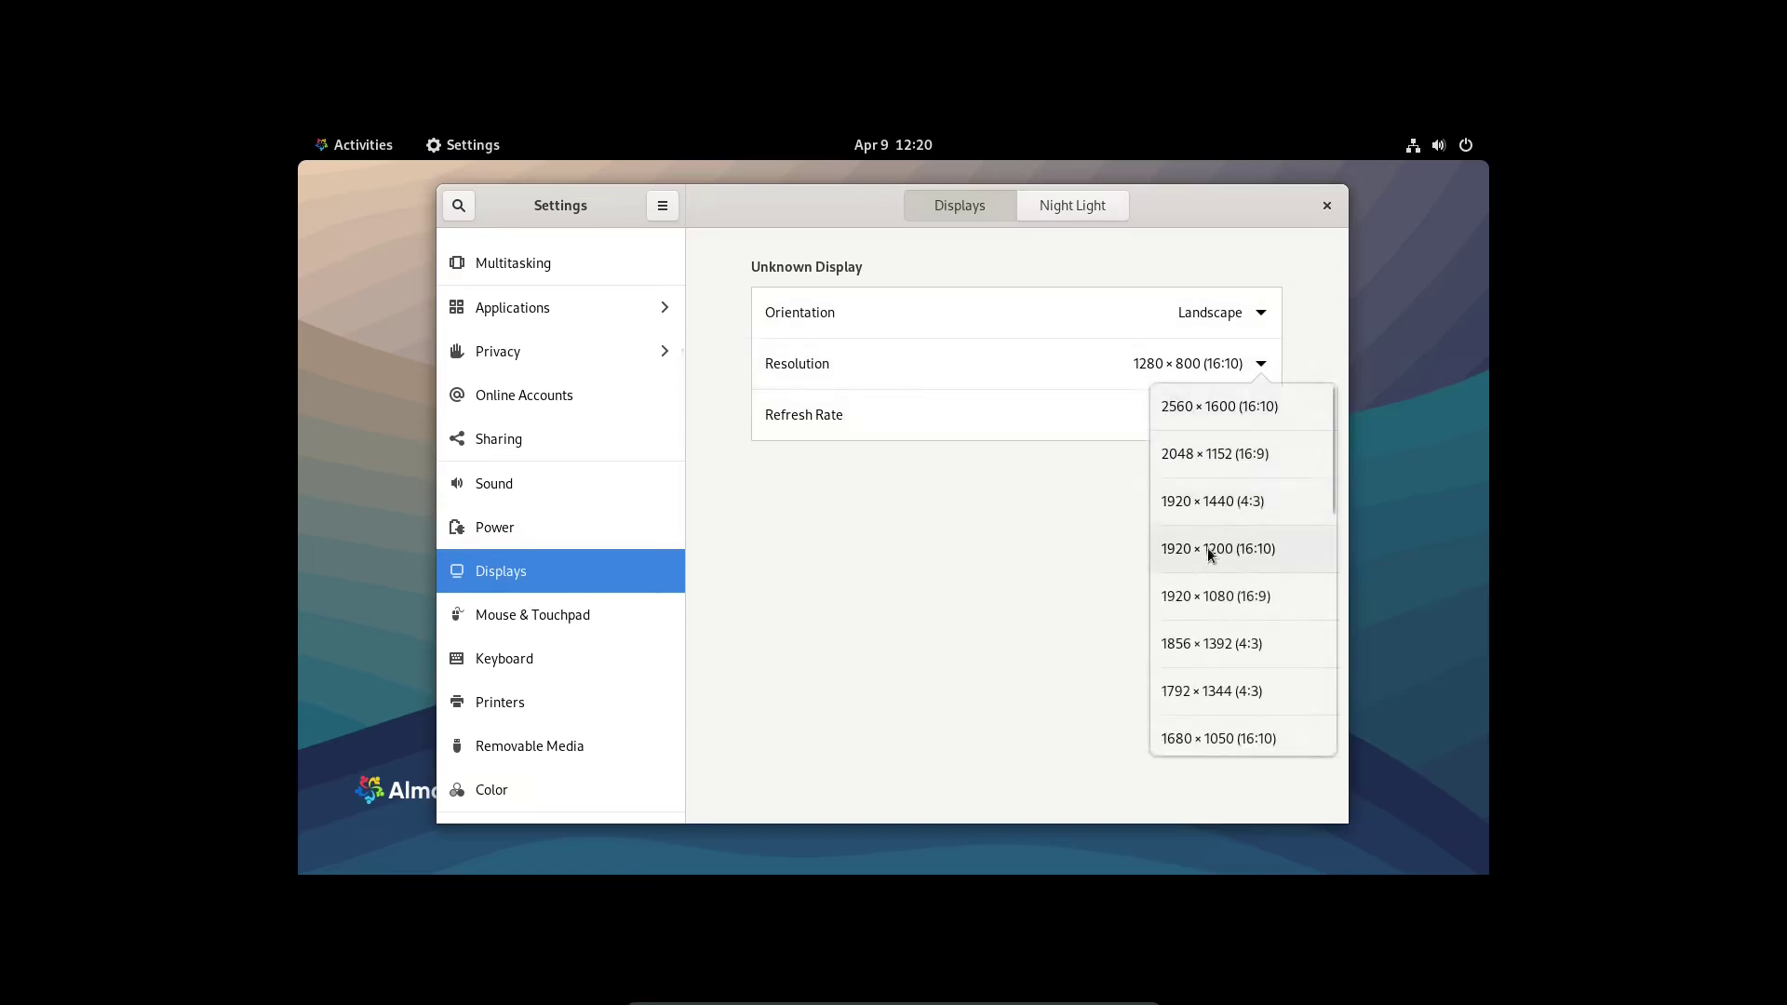
left_click(1205, 603)
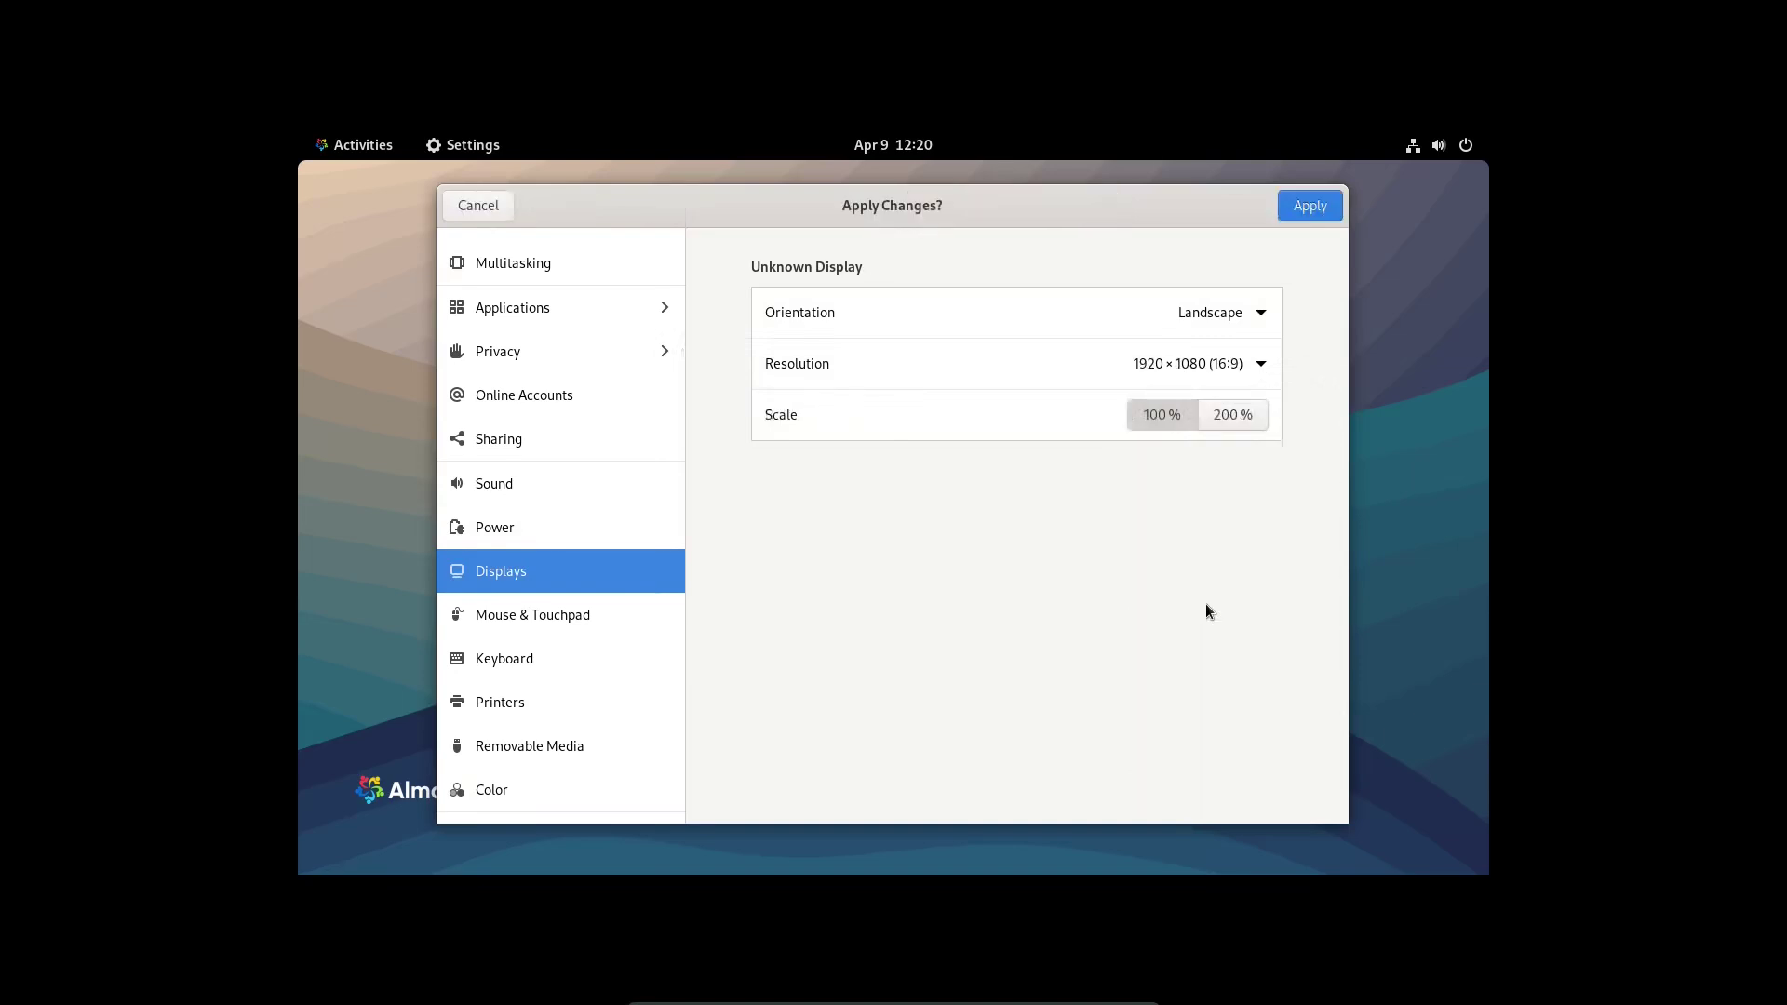
left_click(1310, 206)
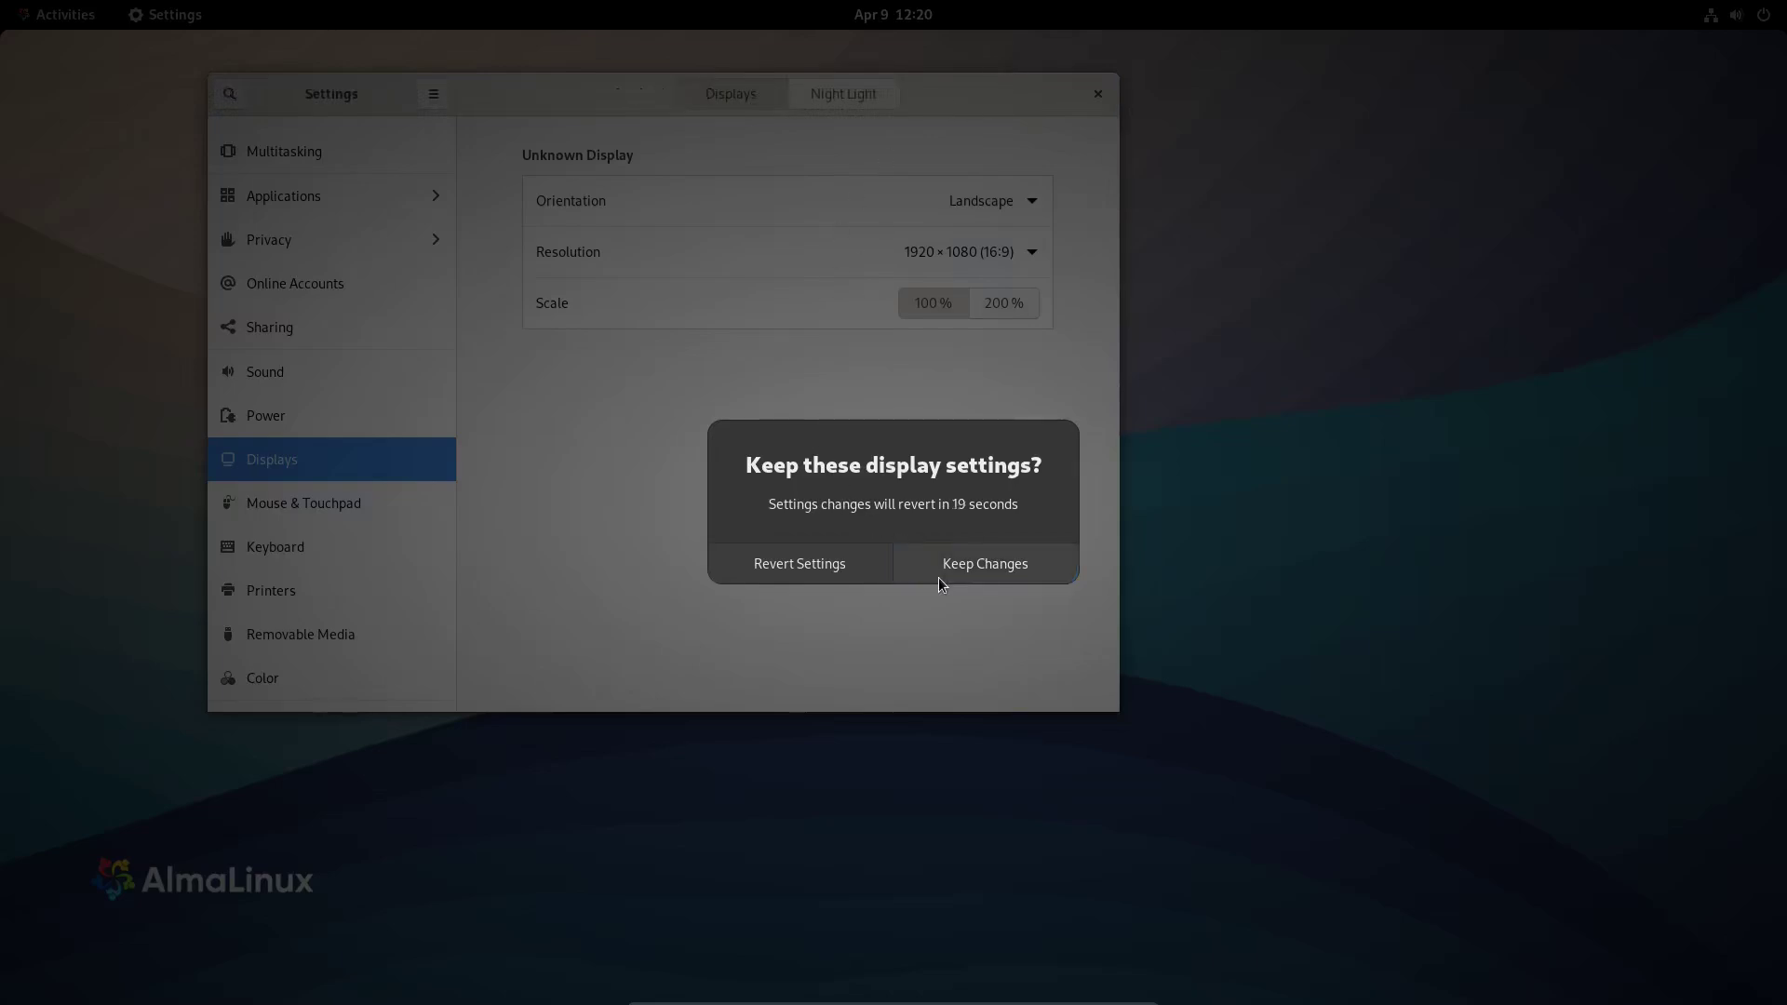
left_click(938, 577)
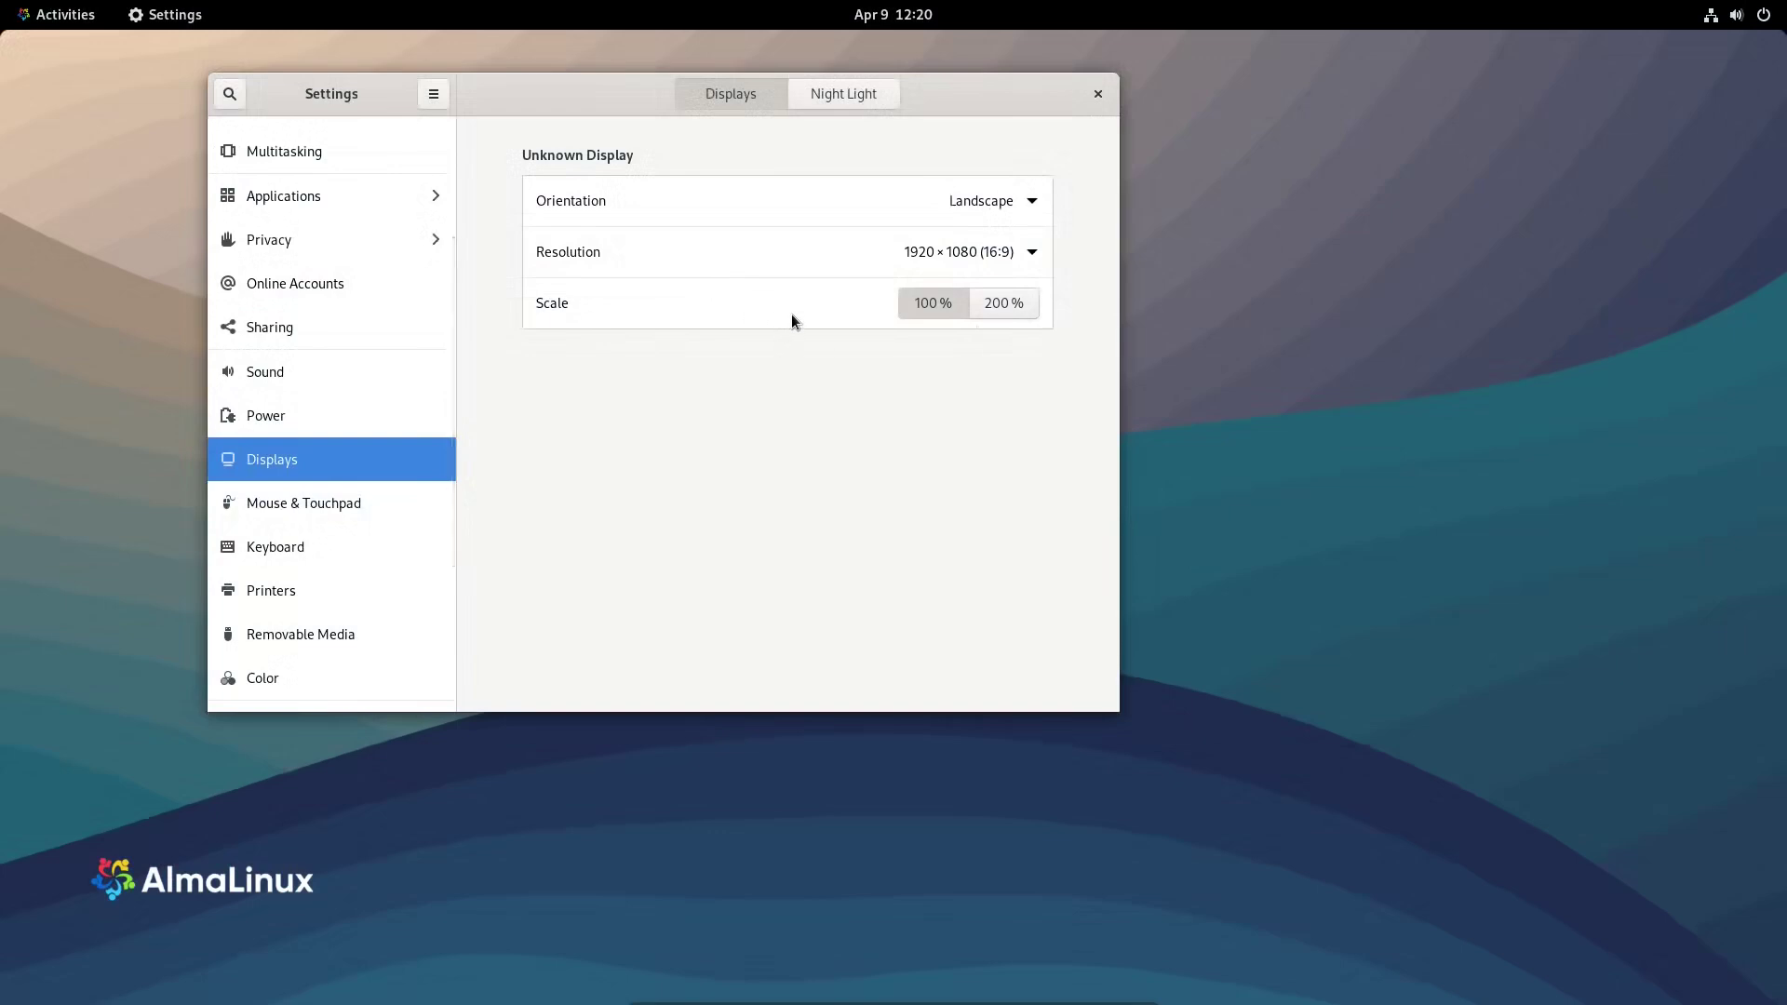
- Check the Night Light tab, return to Displays, then open Mouse & Touchpad
left_click(823, 96)
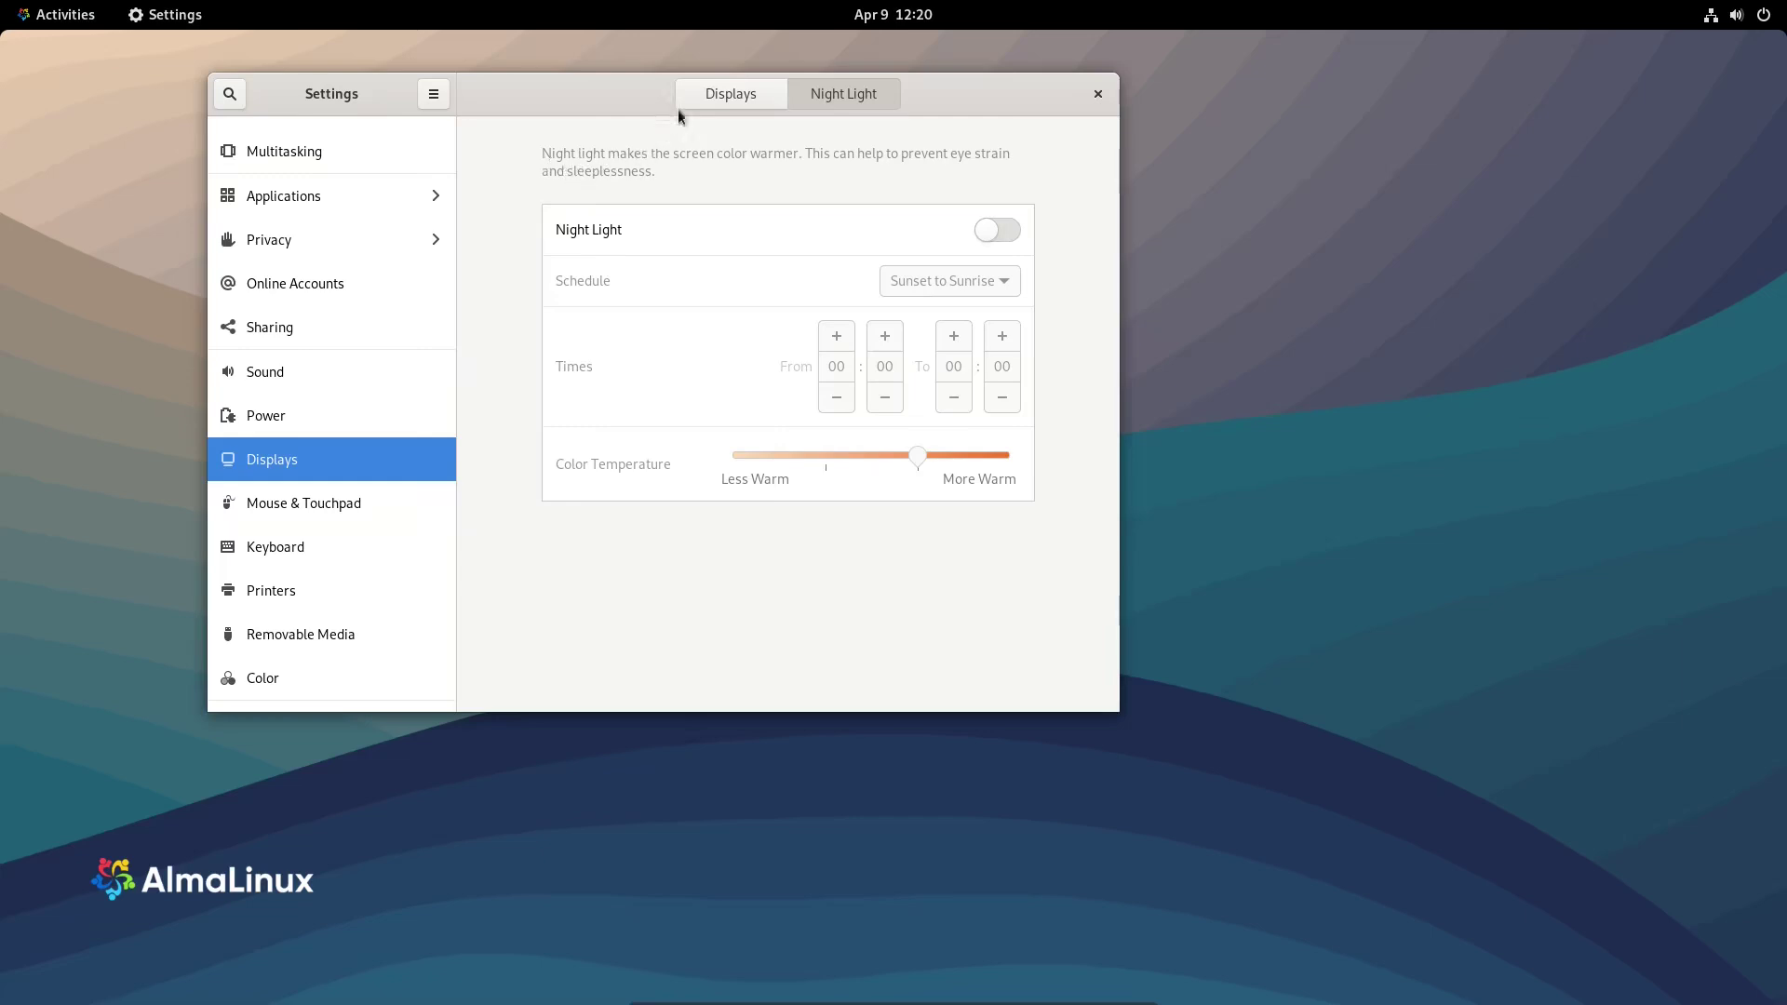
left_click(707, 95)
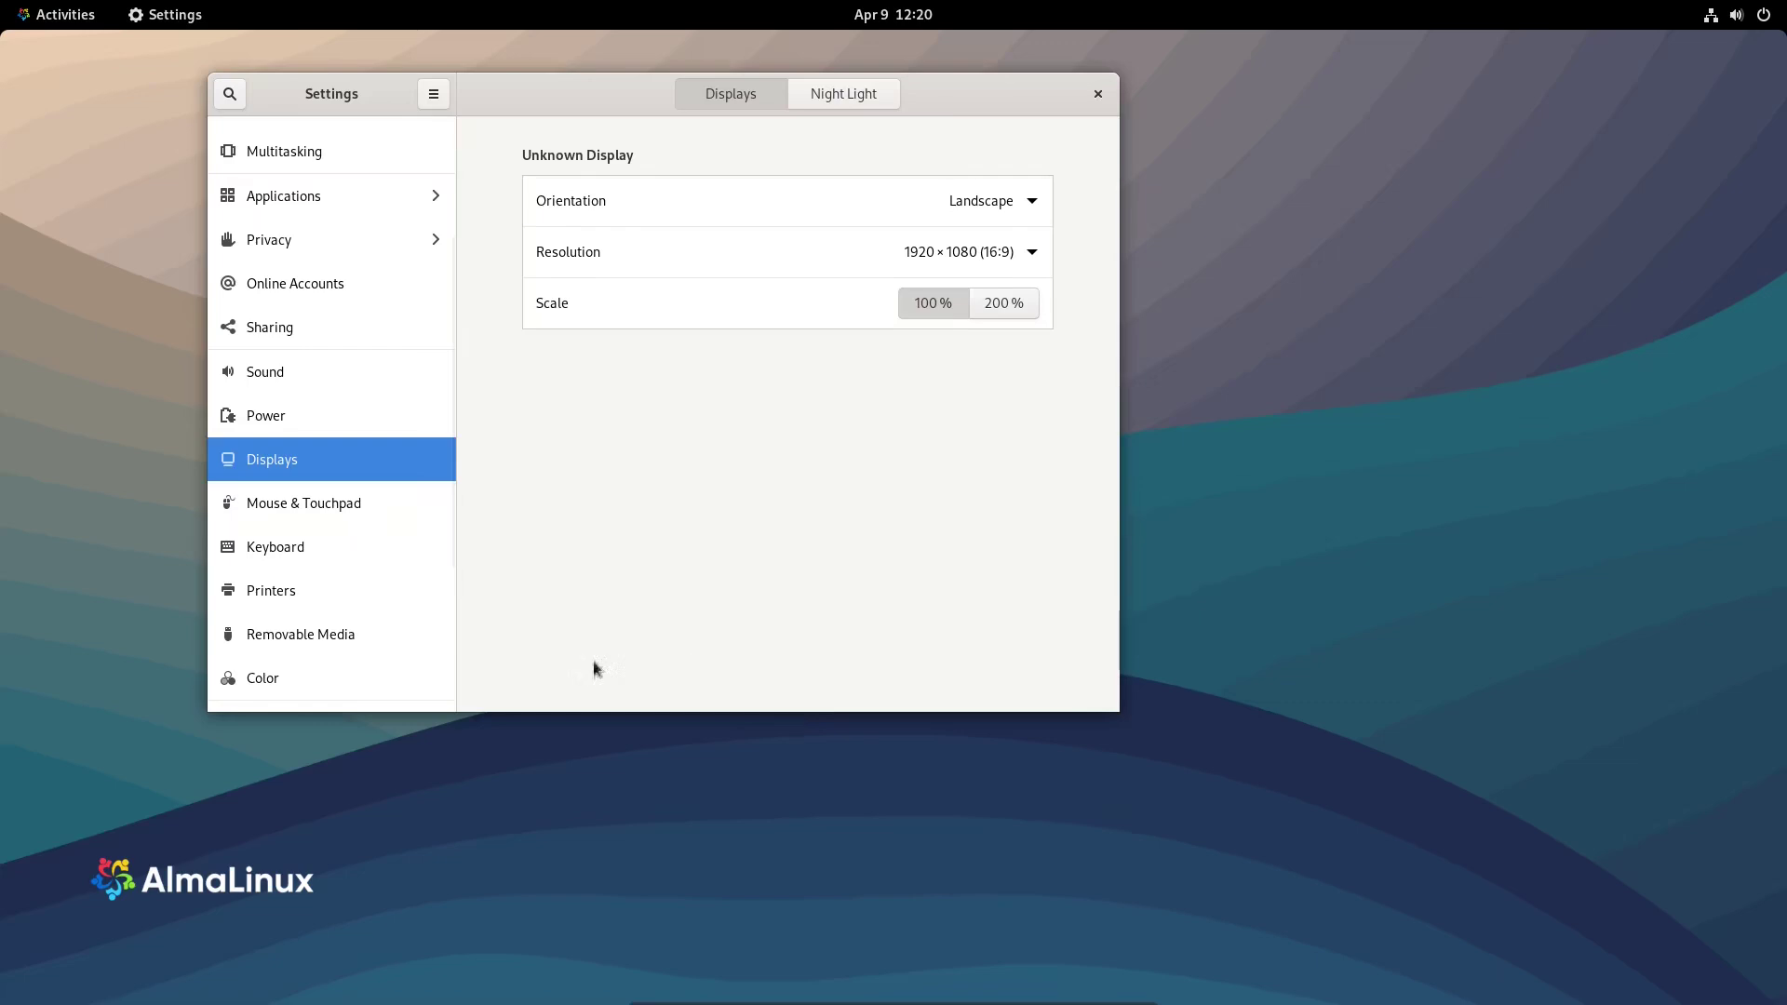
left_click(277, 493)
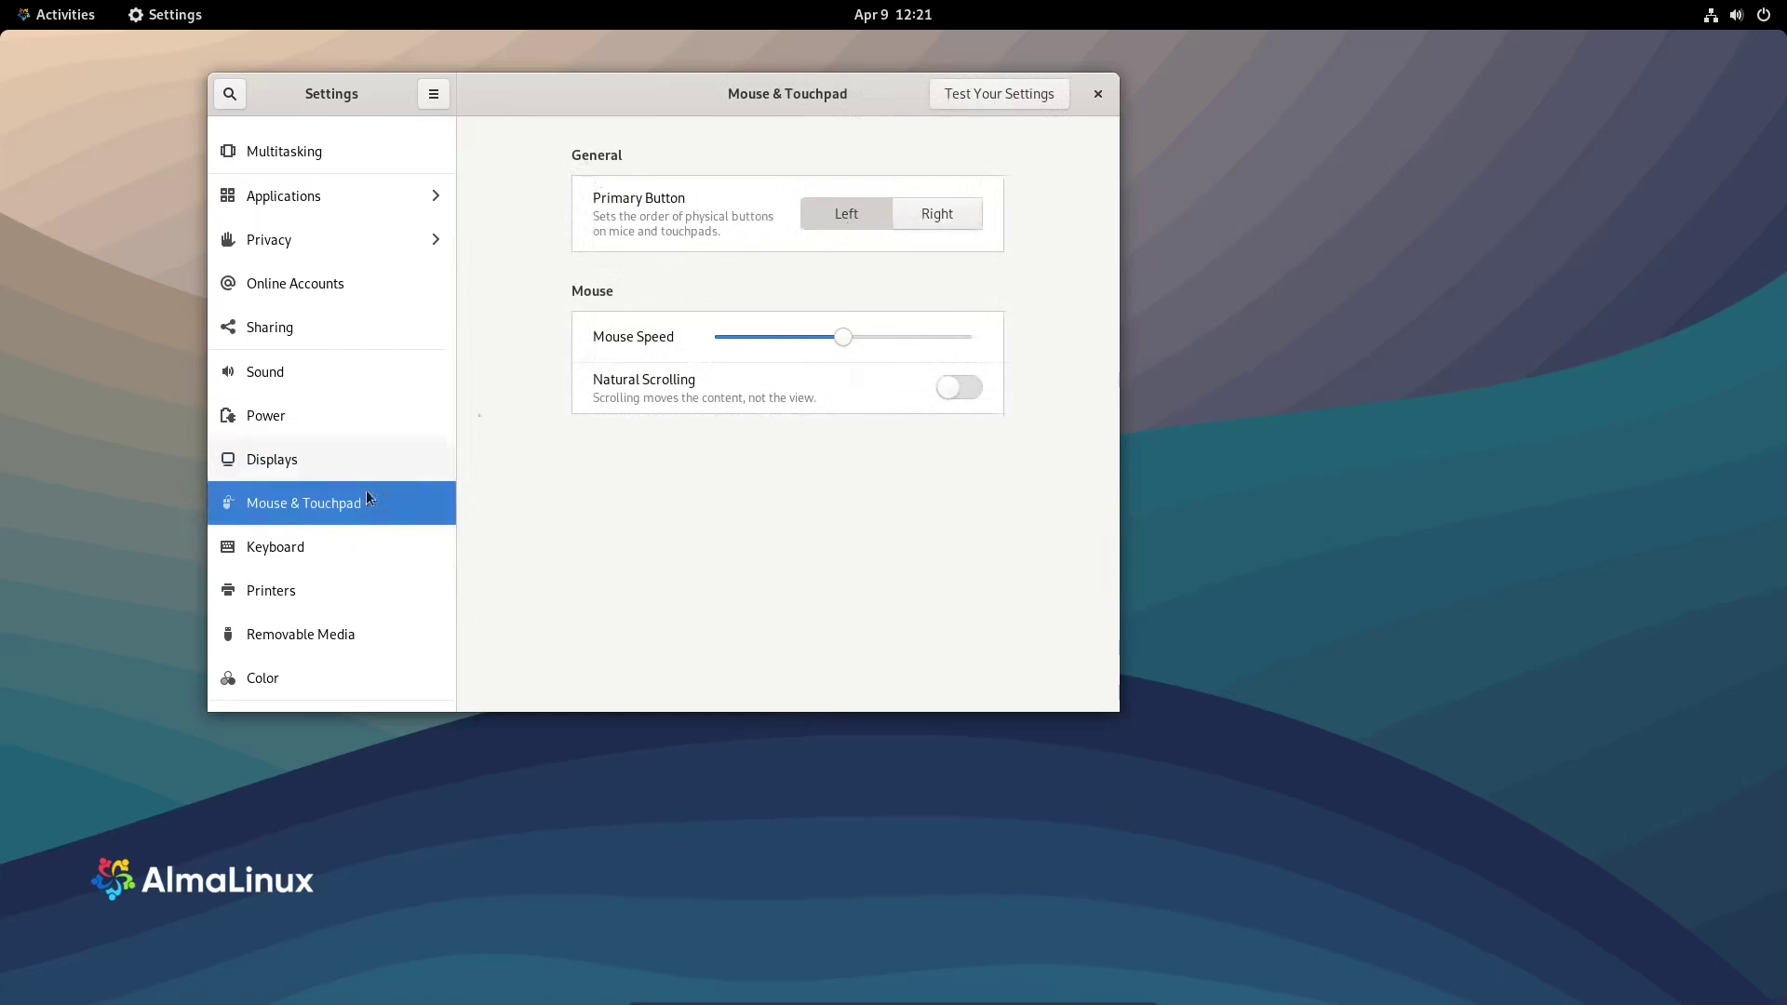
- Step through the Keyboard, Printers and Removable Media panels
left_click(282, 557)
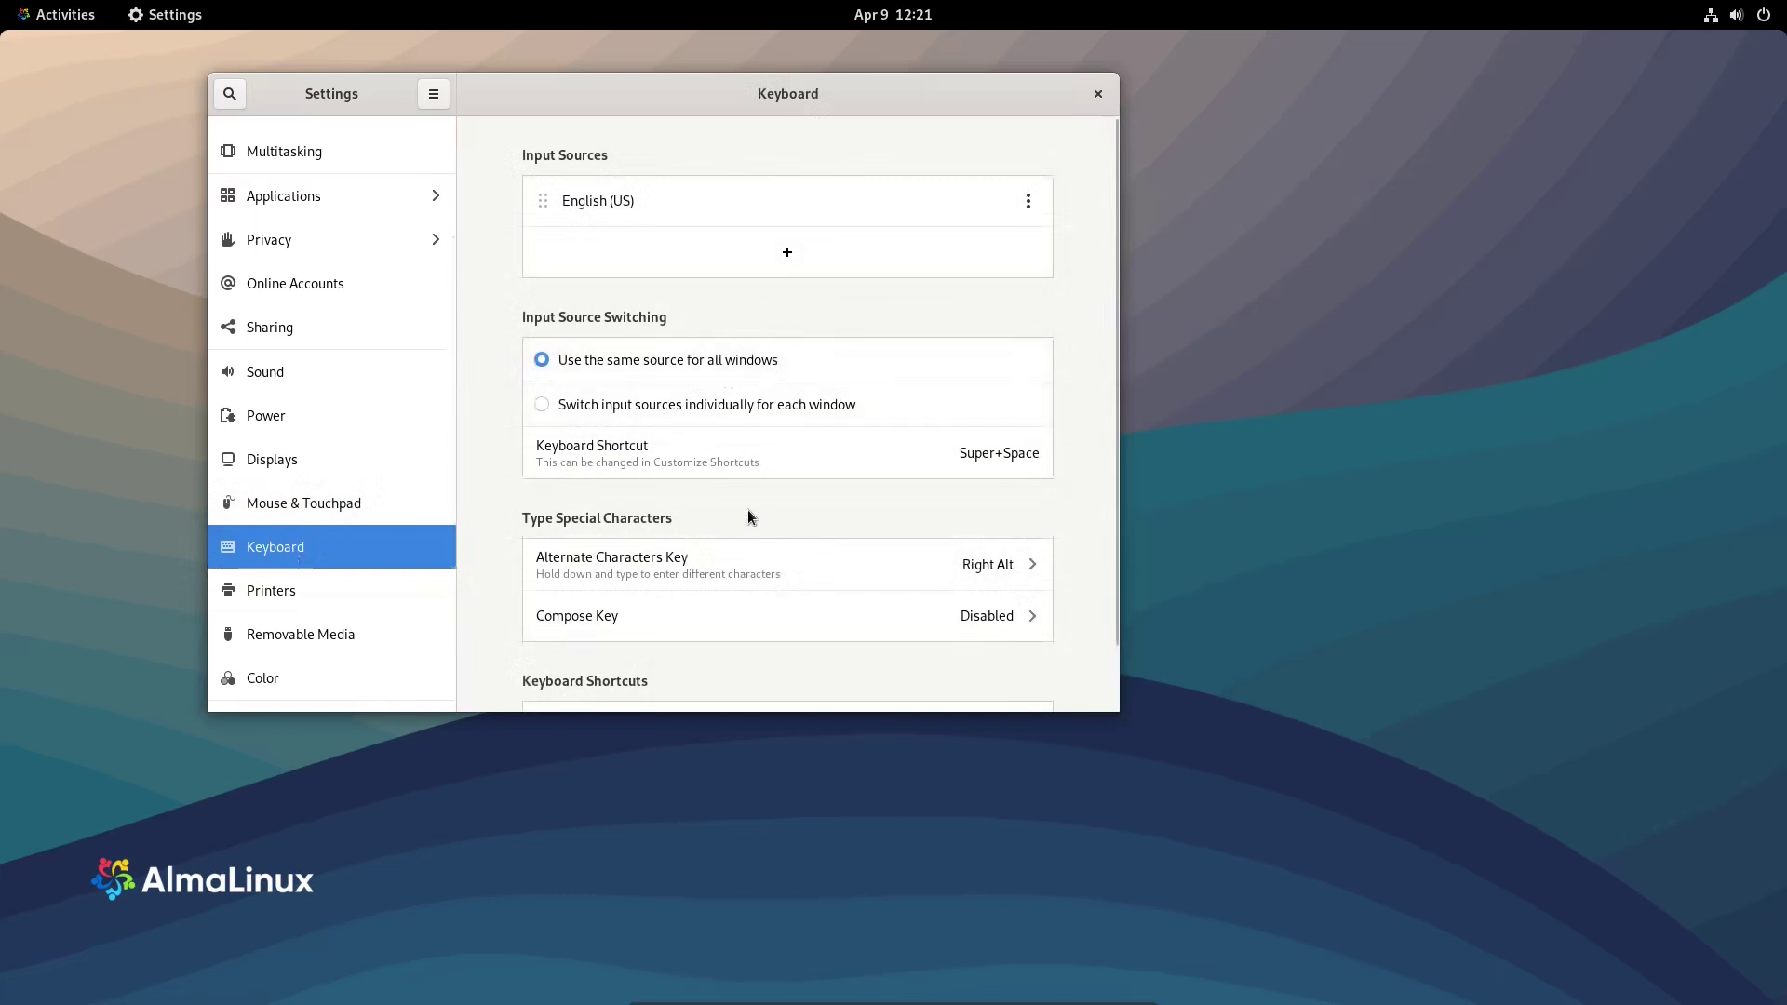
scroll(755, 554, "down", 2)
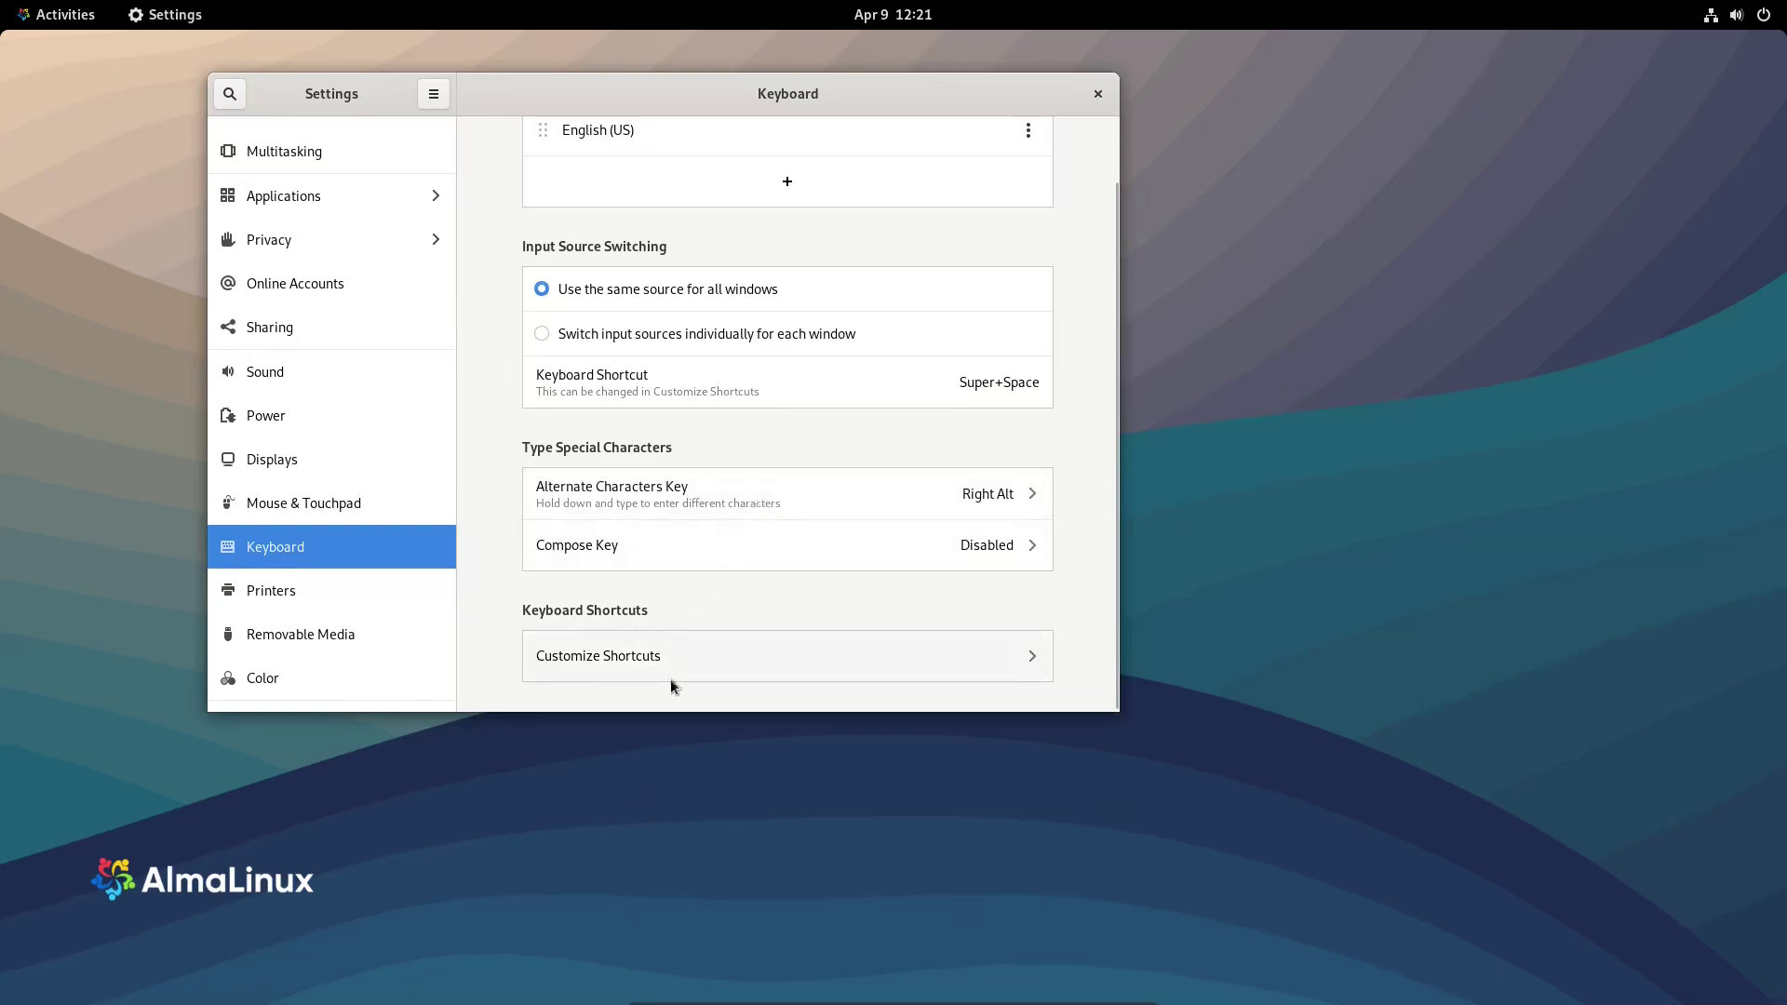
left_click(292, 596)
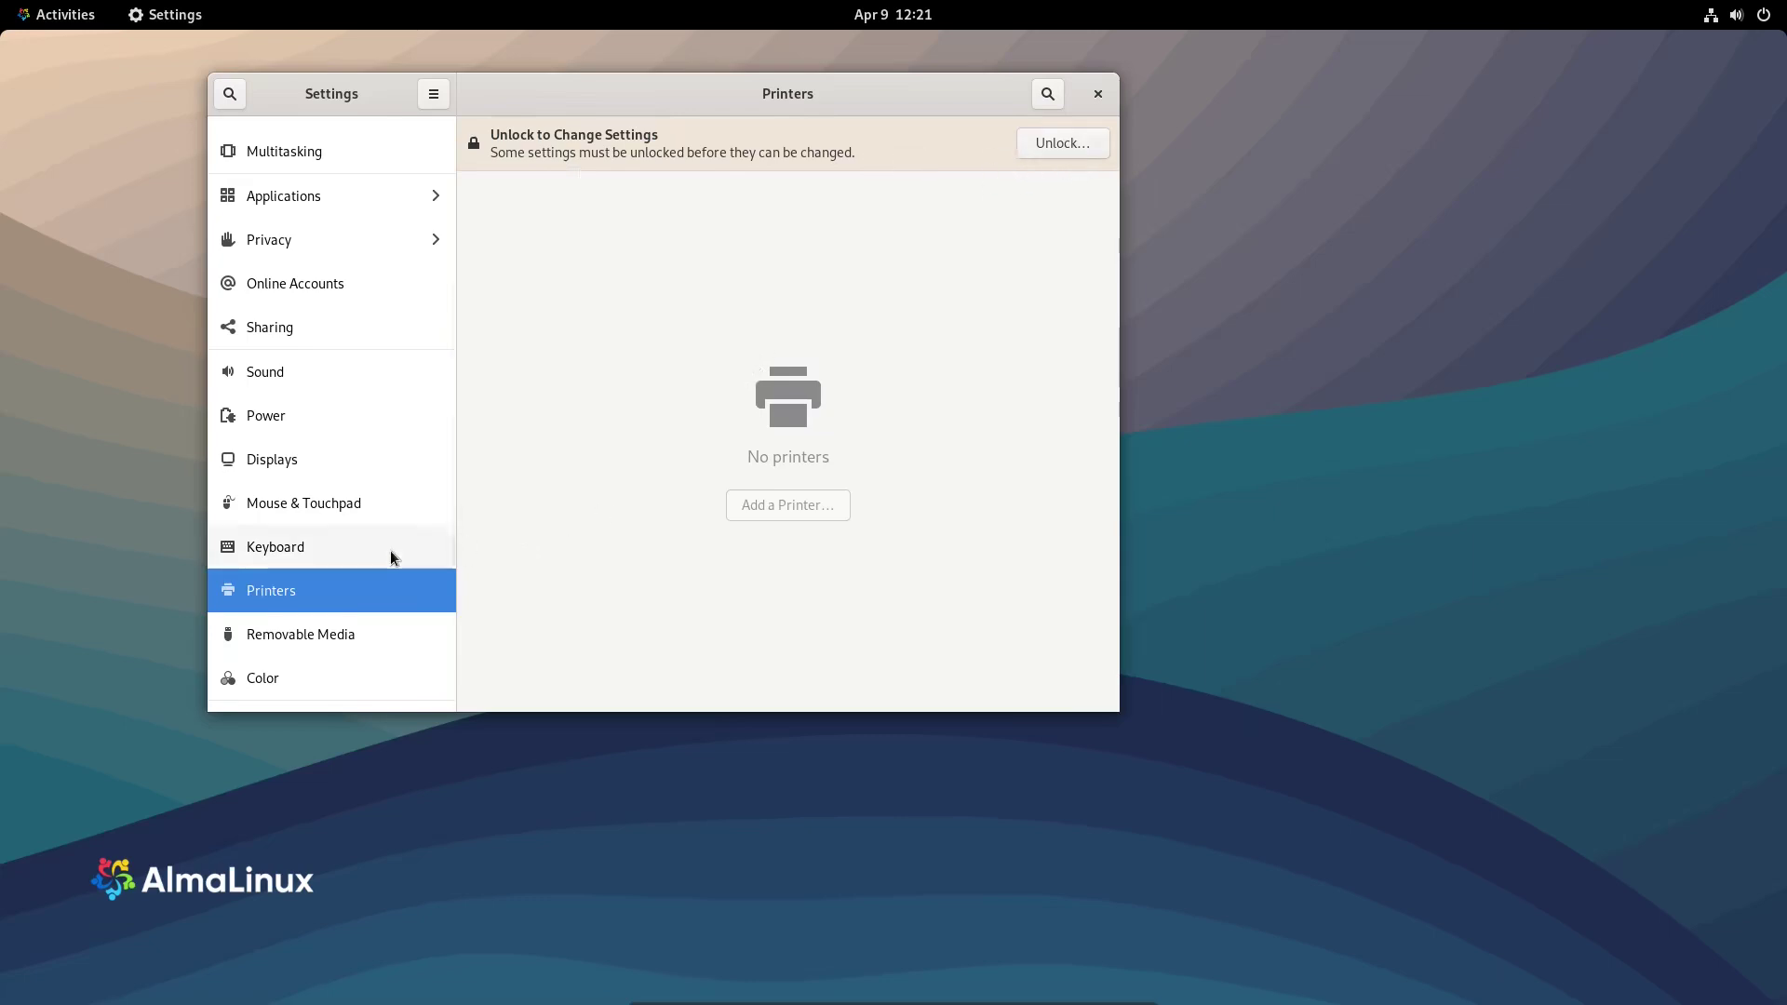
left_click(317, 641)
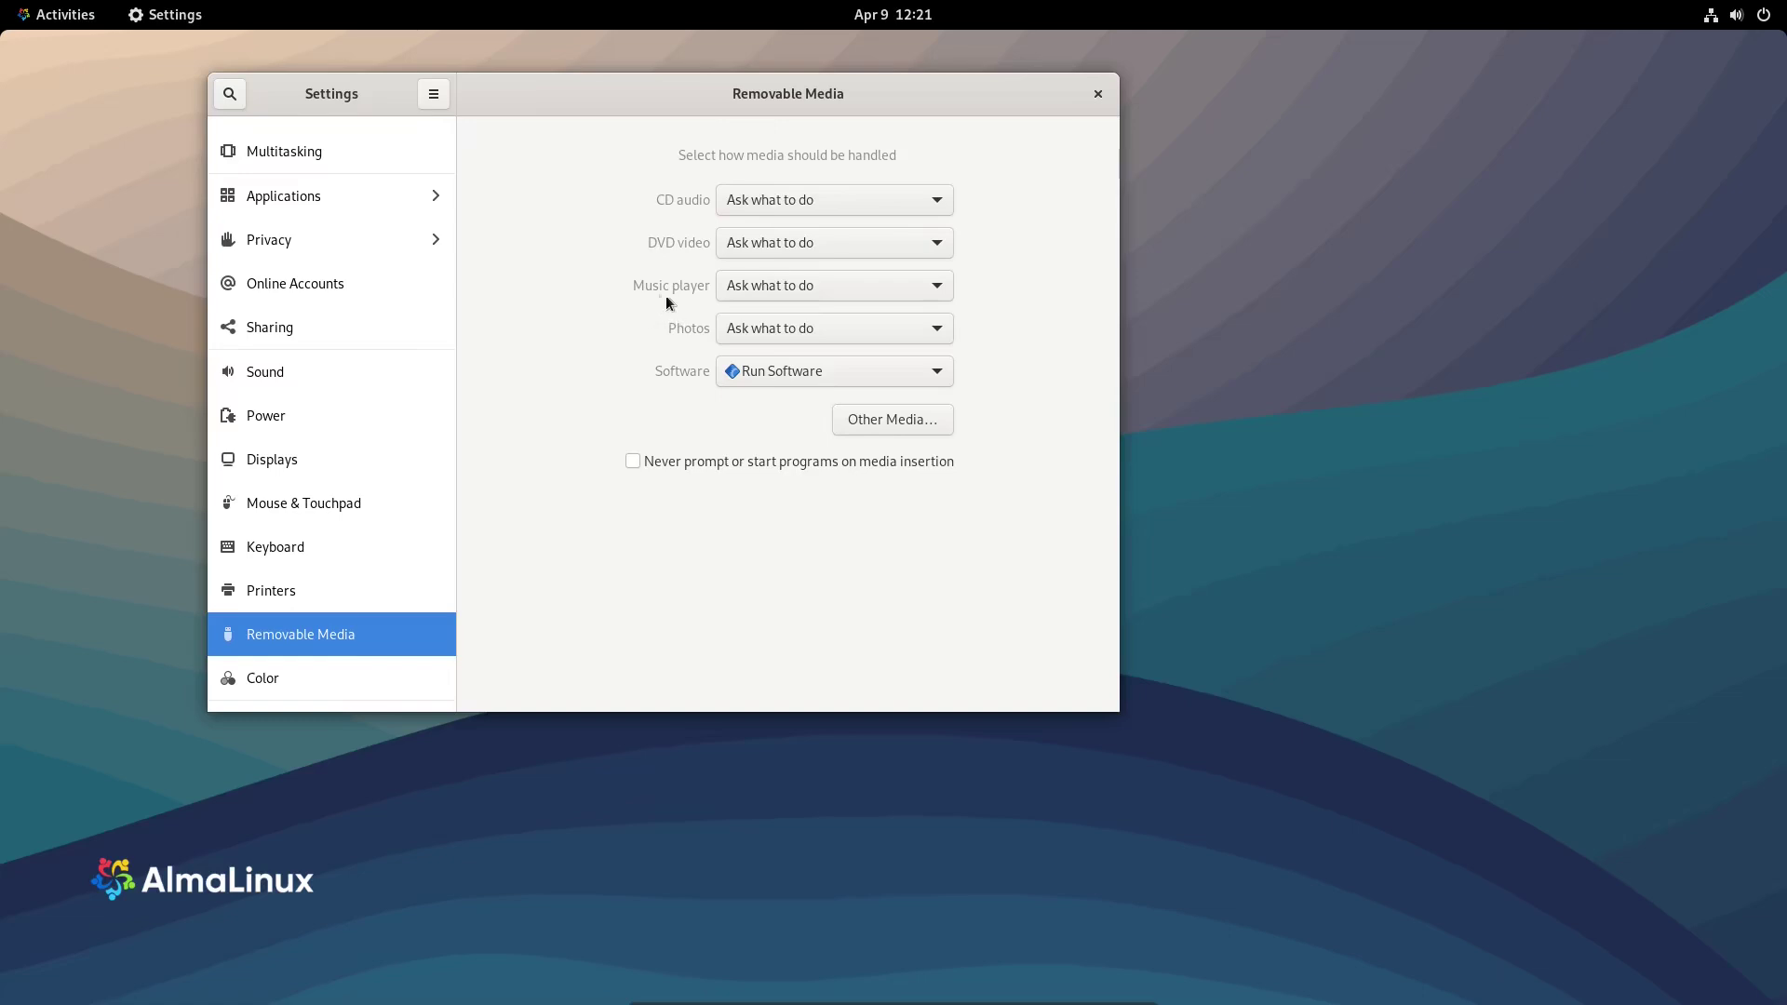
- Leave CD audio handling as Ask what to do and open the Color panel
left_click(848, 204)
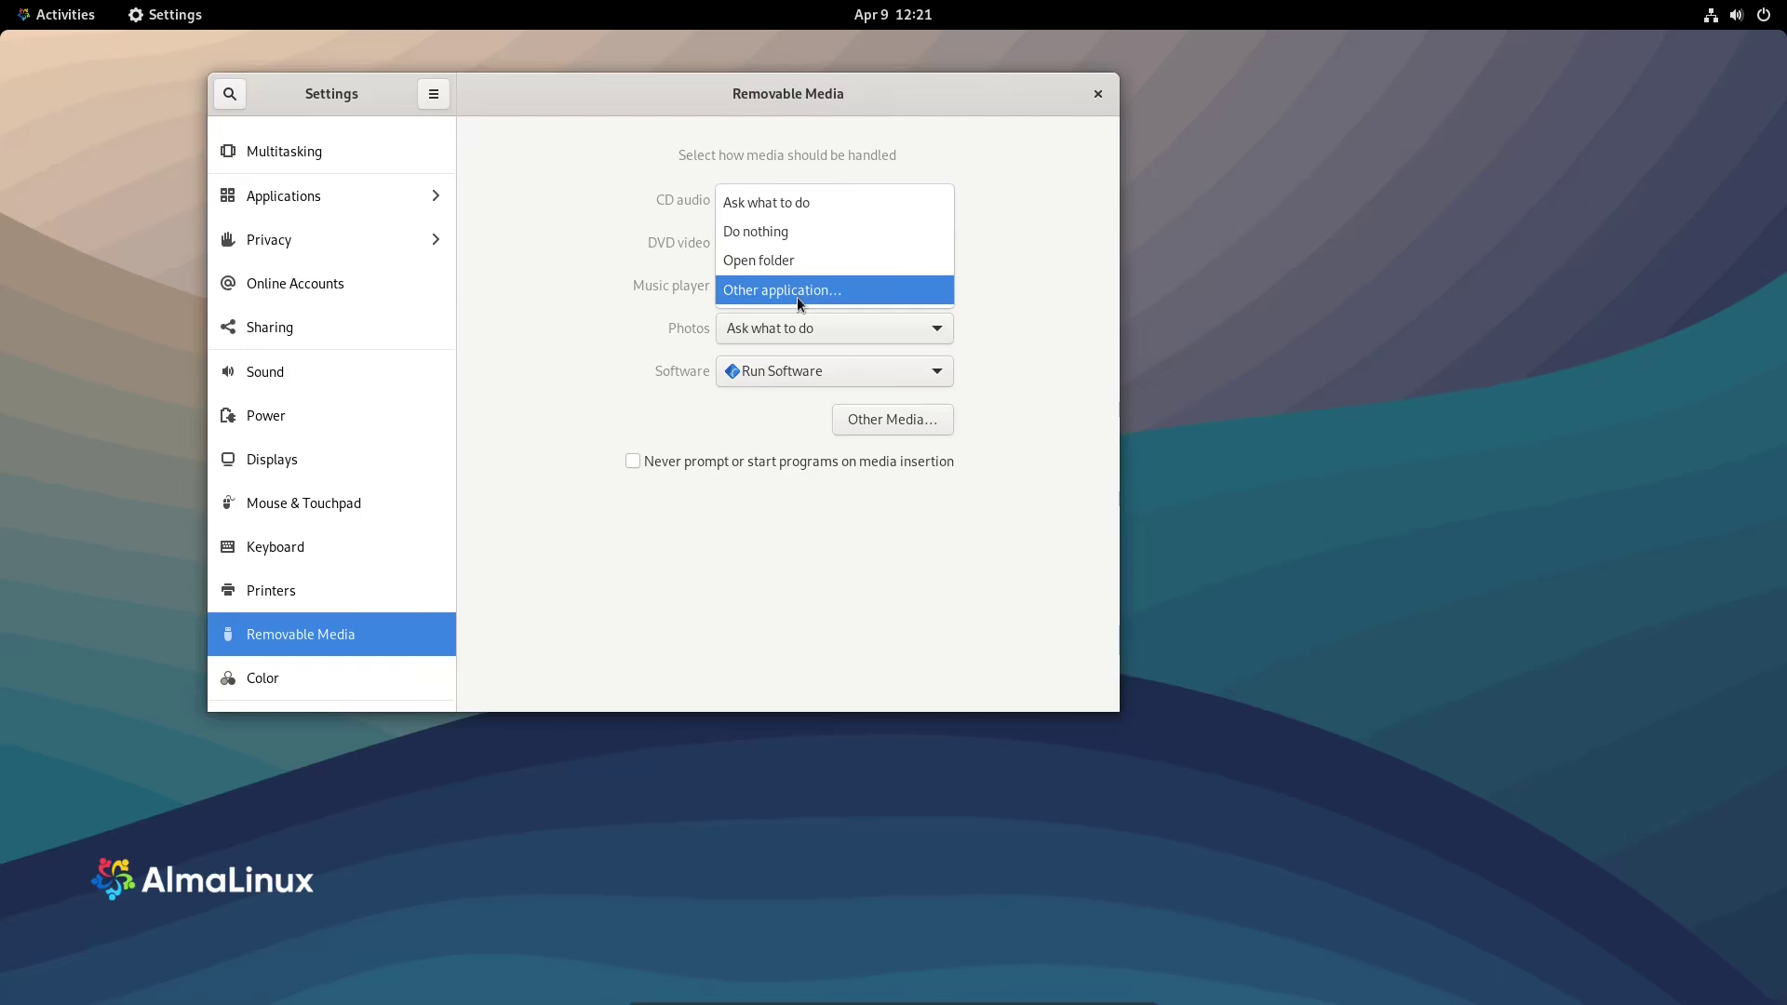
left_click(579, 231)
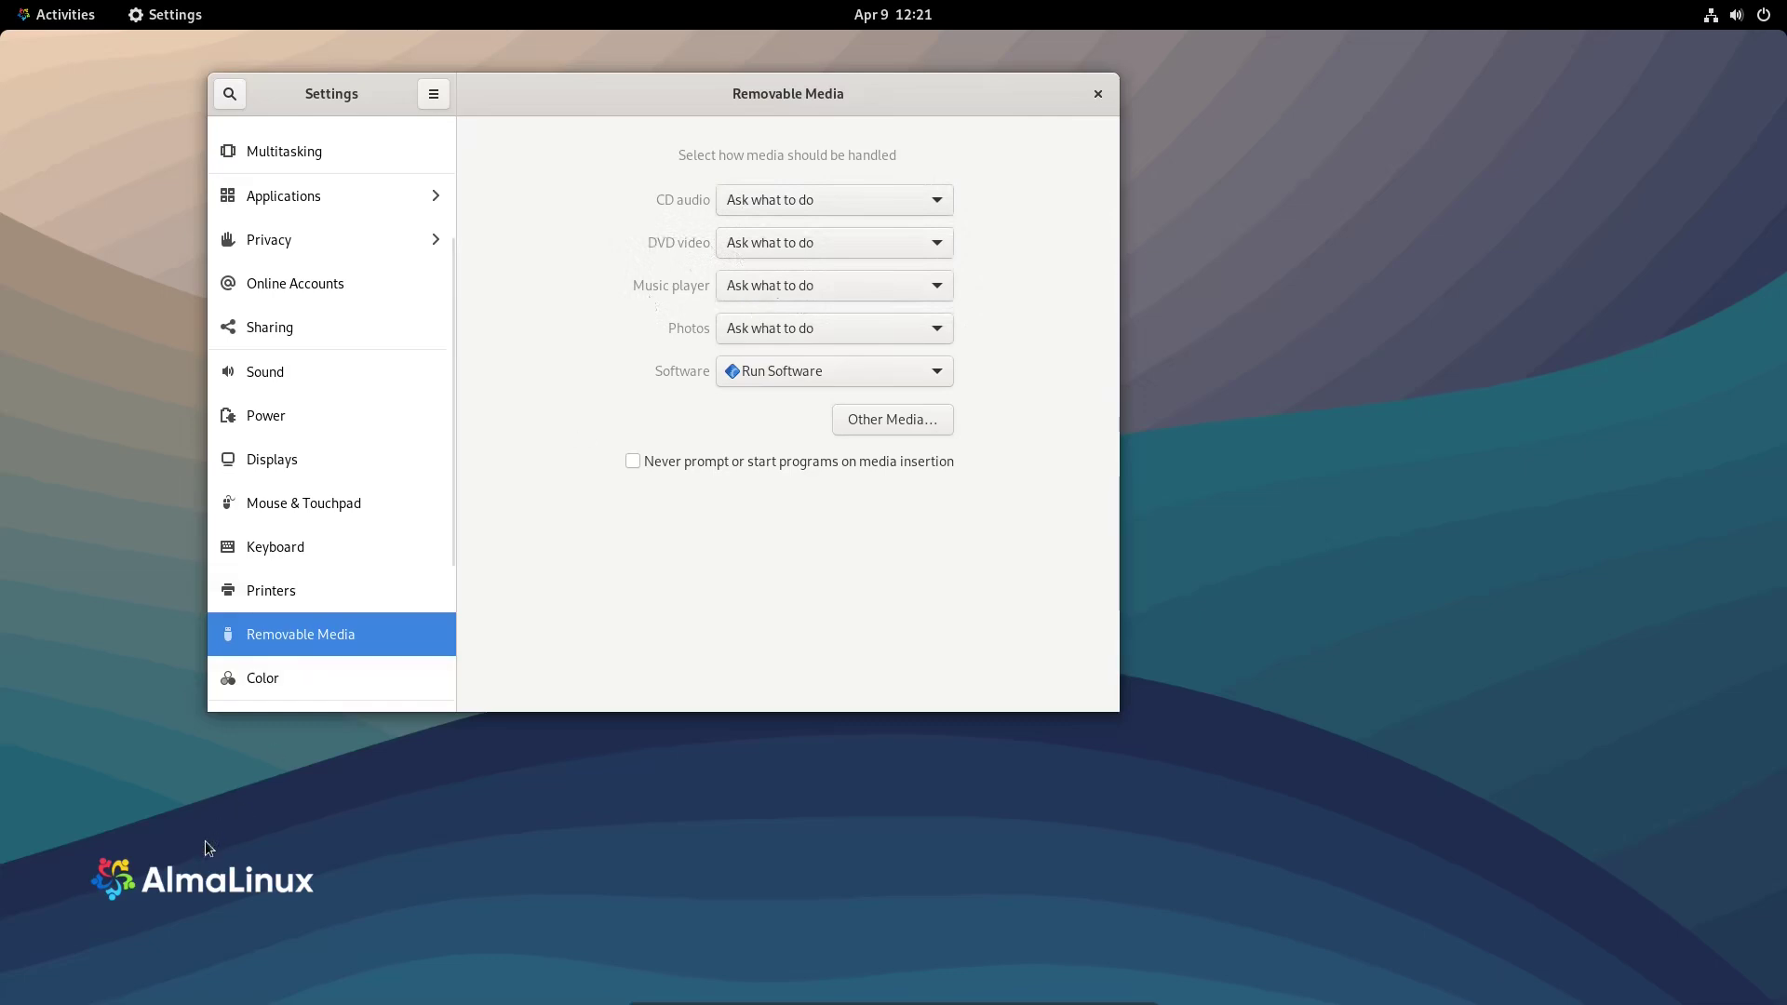
scroll(312, 483, "down", 5)
left_click(314, 479)
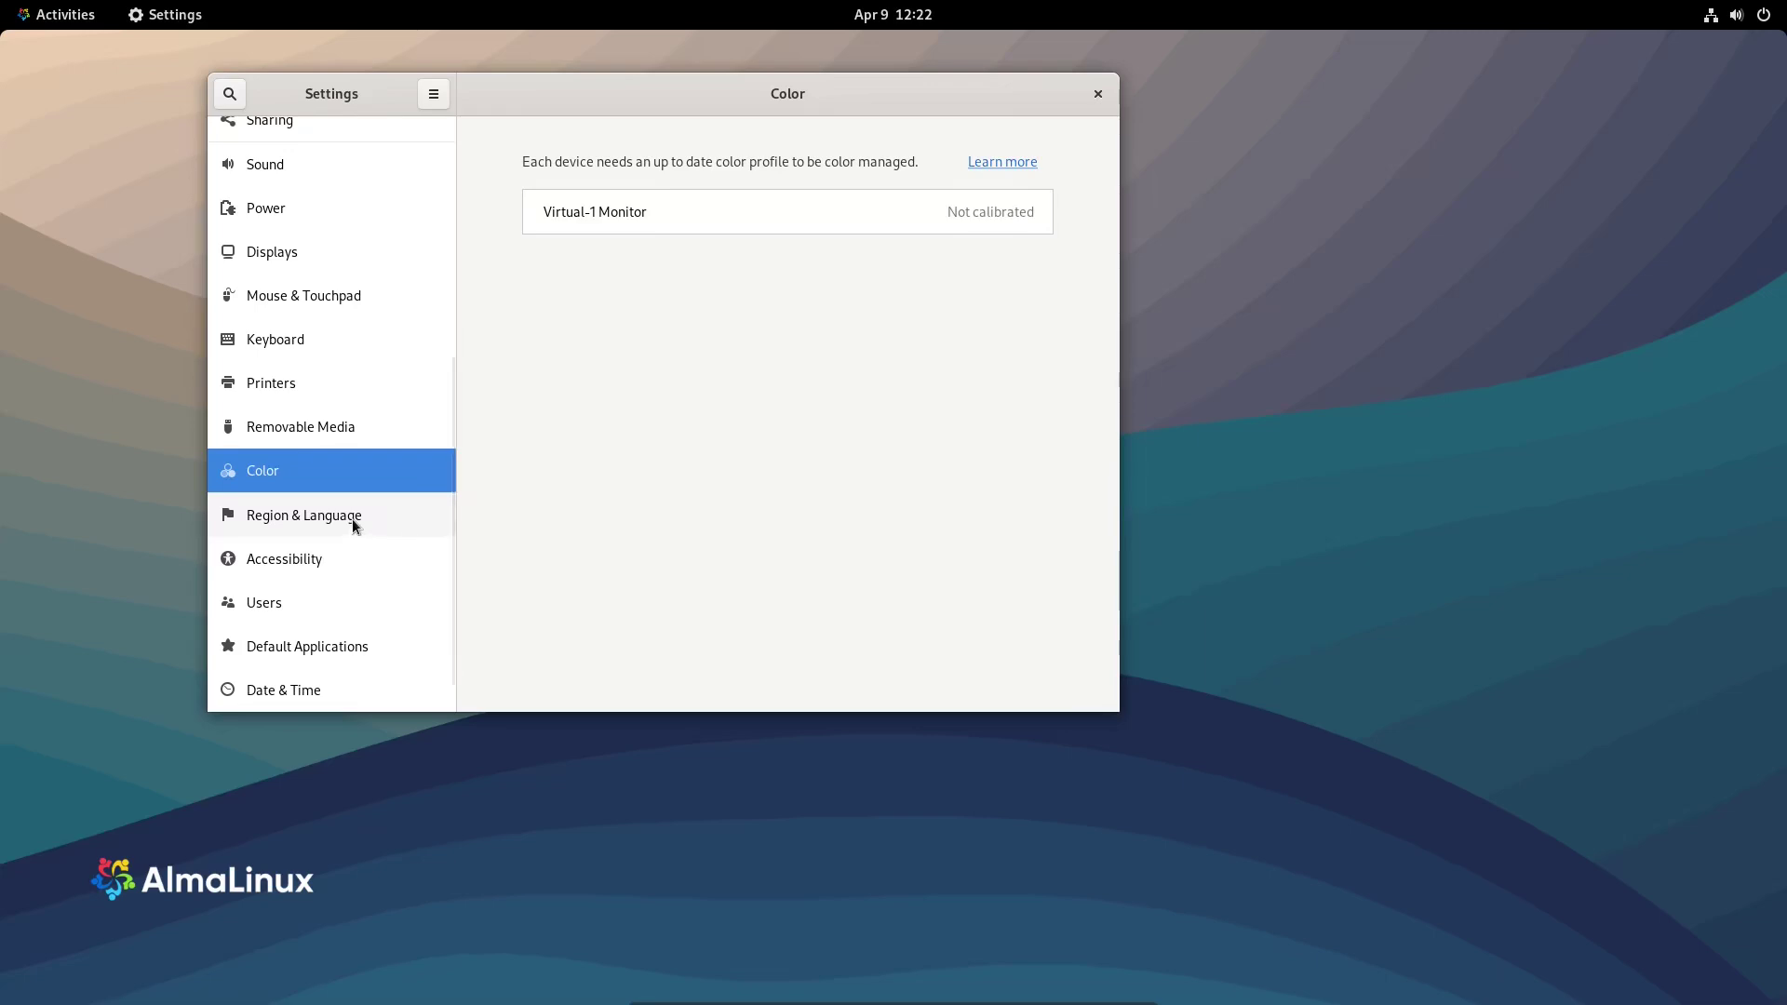
- Pass through Region & Language and Accessibility, then open the Users page
left_click(351, 520)
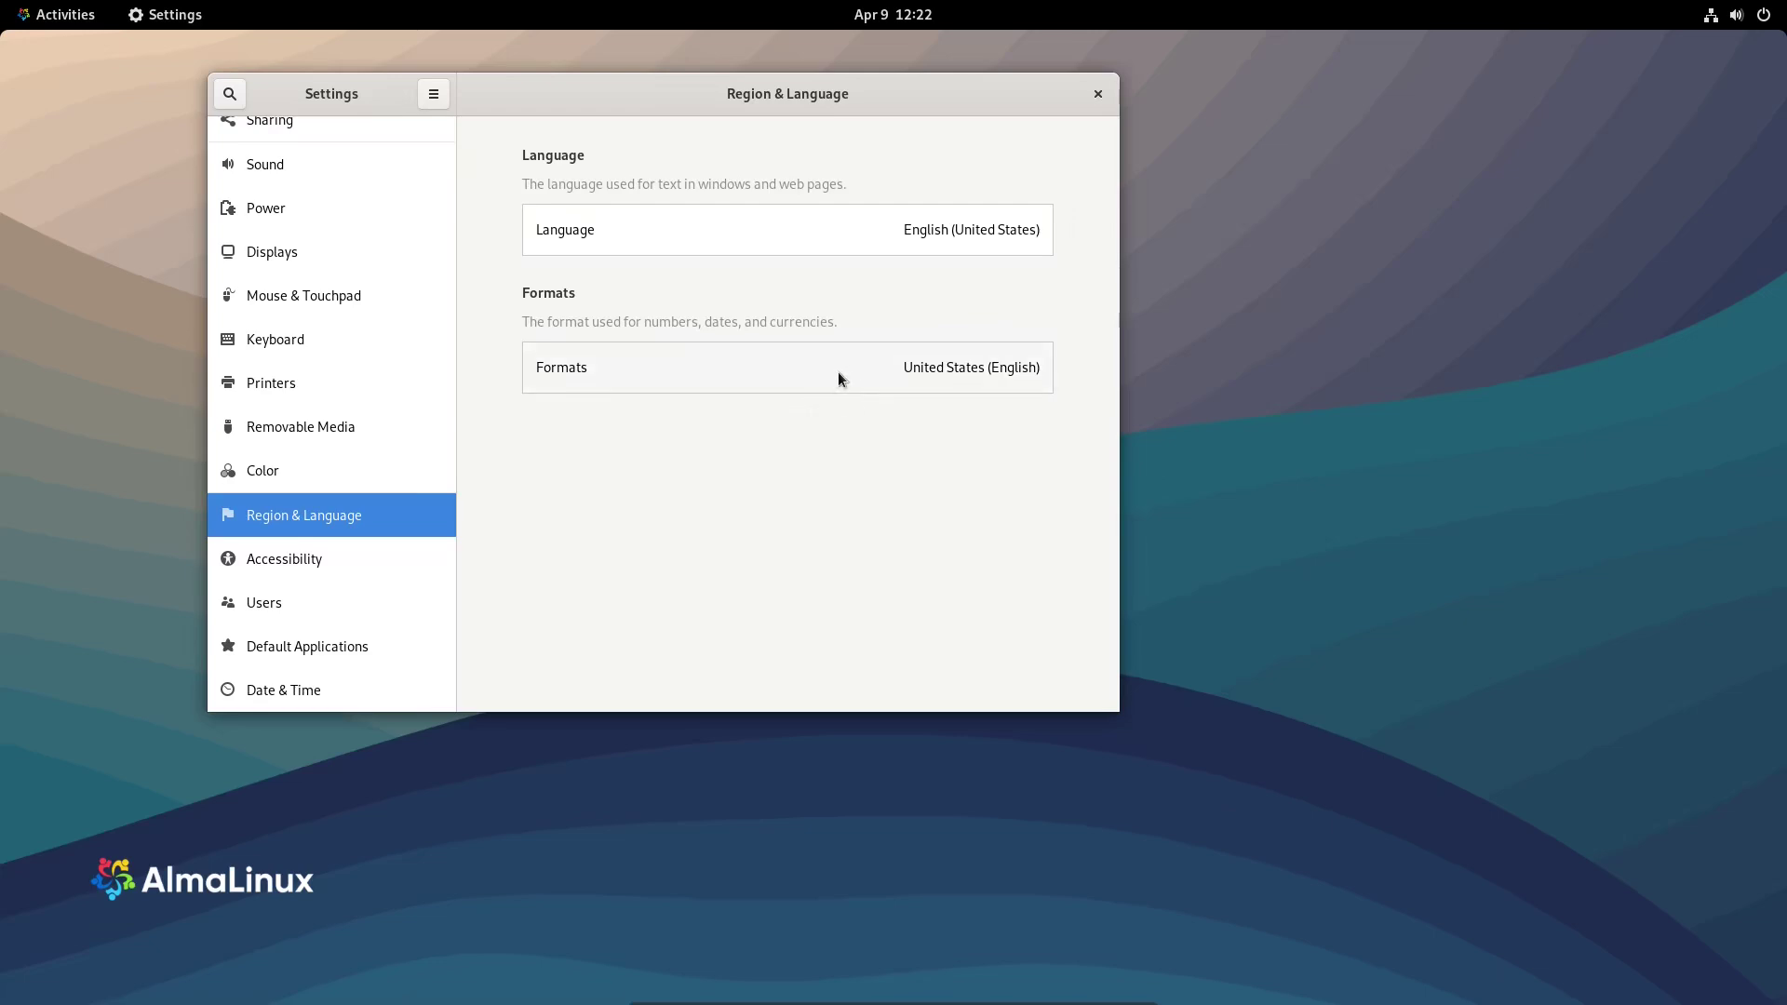
left_click(259, 564)
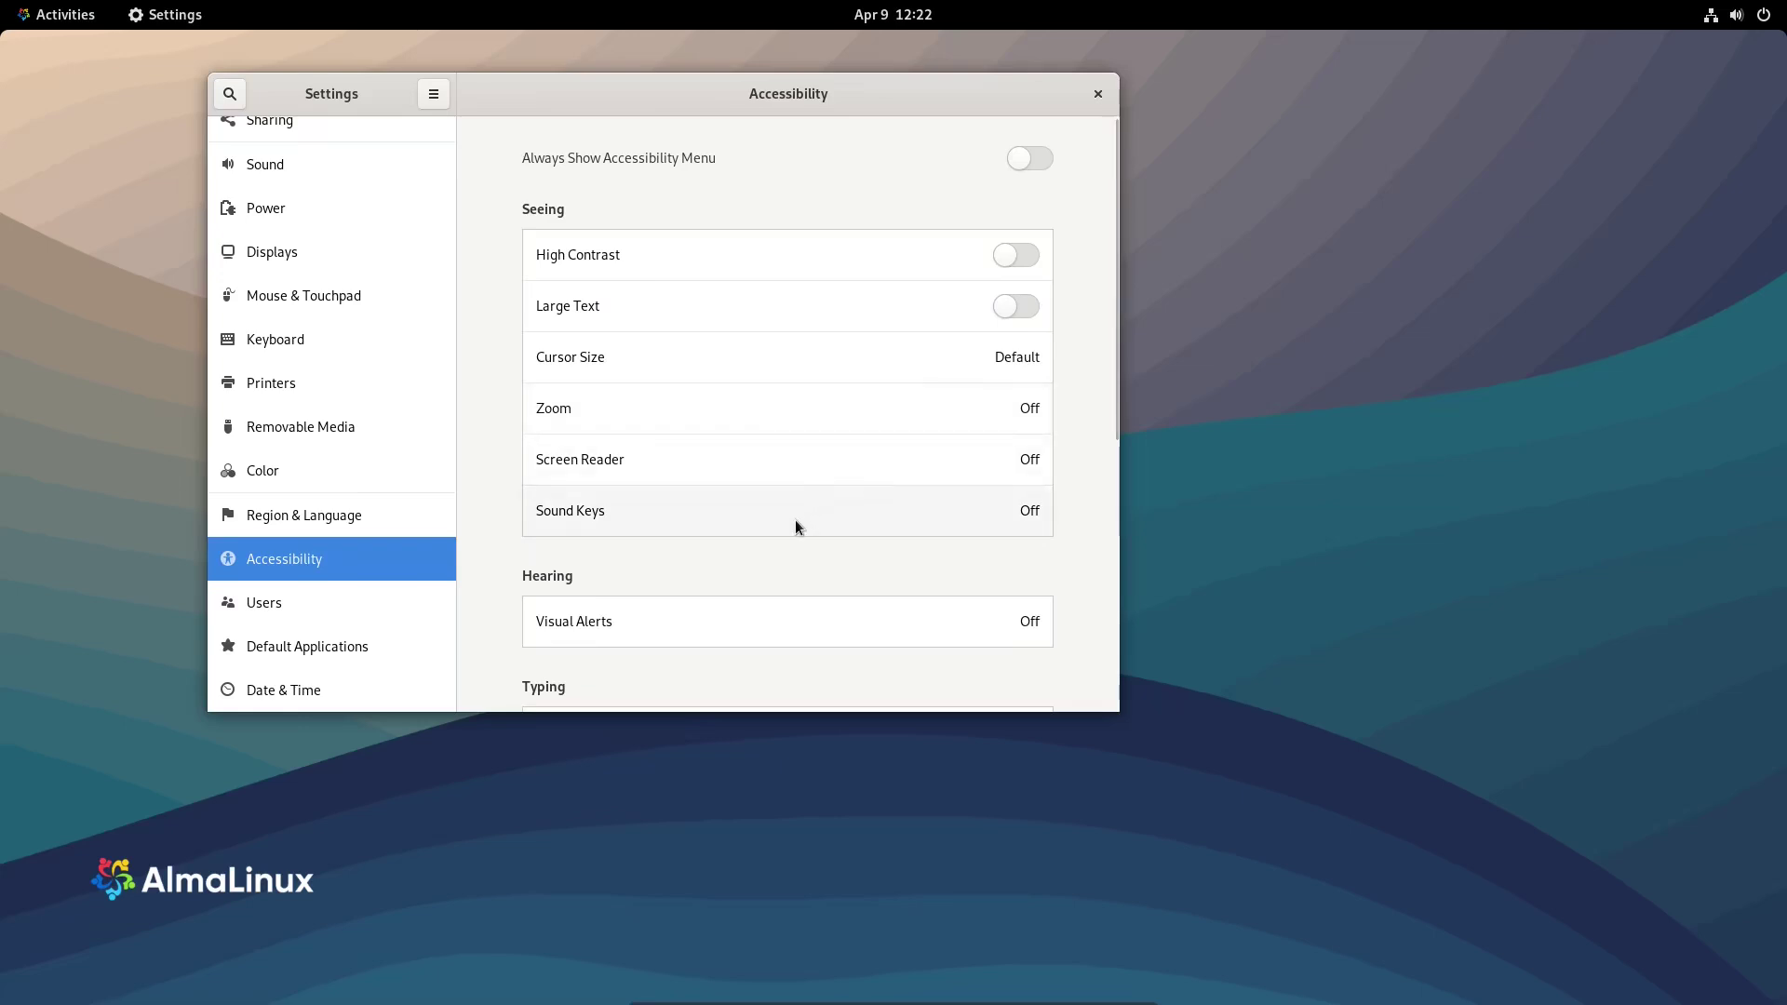
scroll(820, 513, "down", 10)
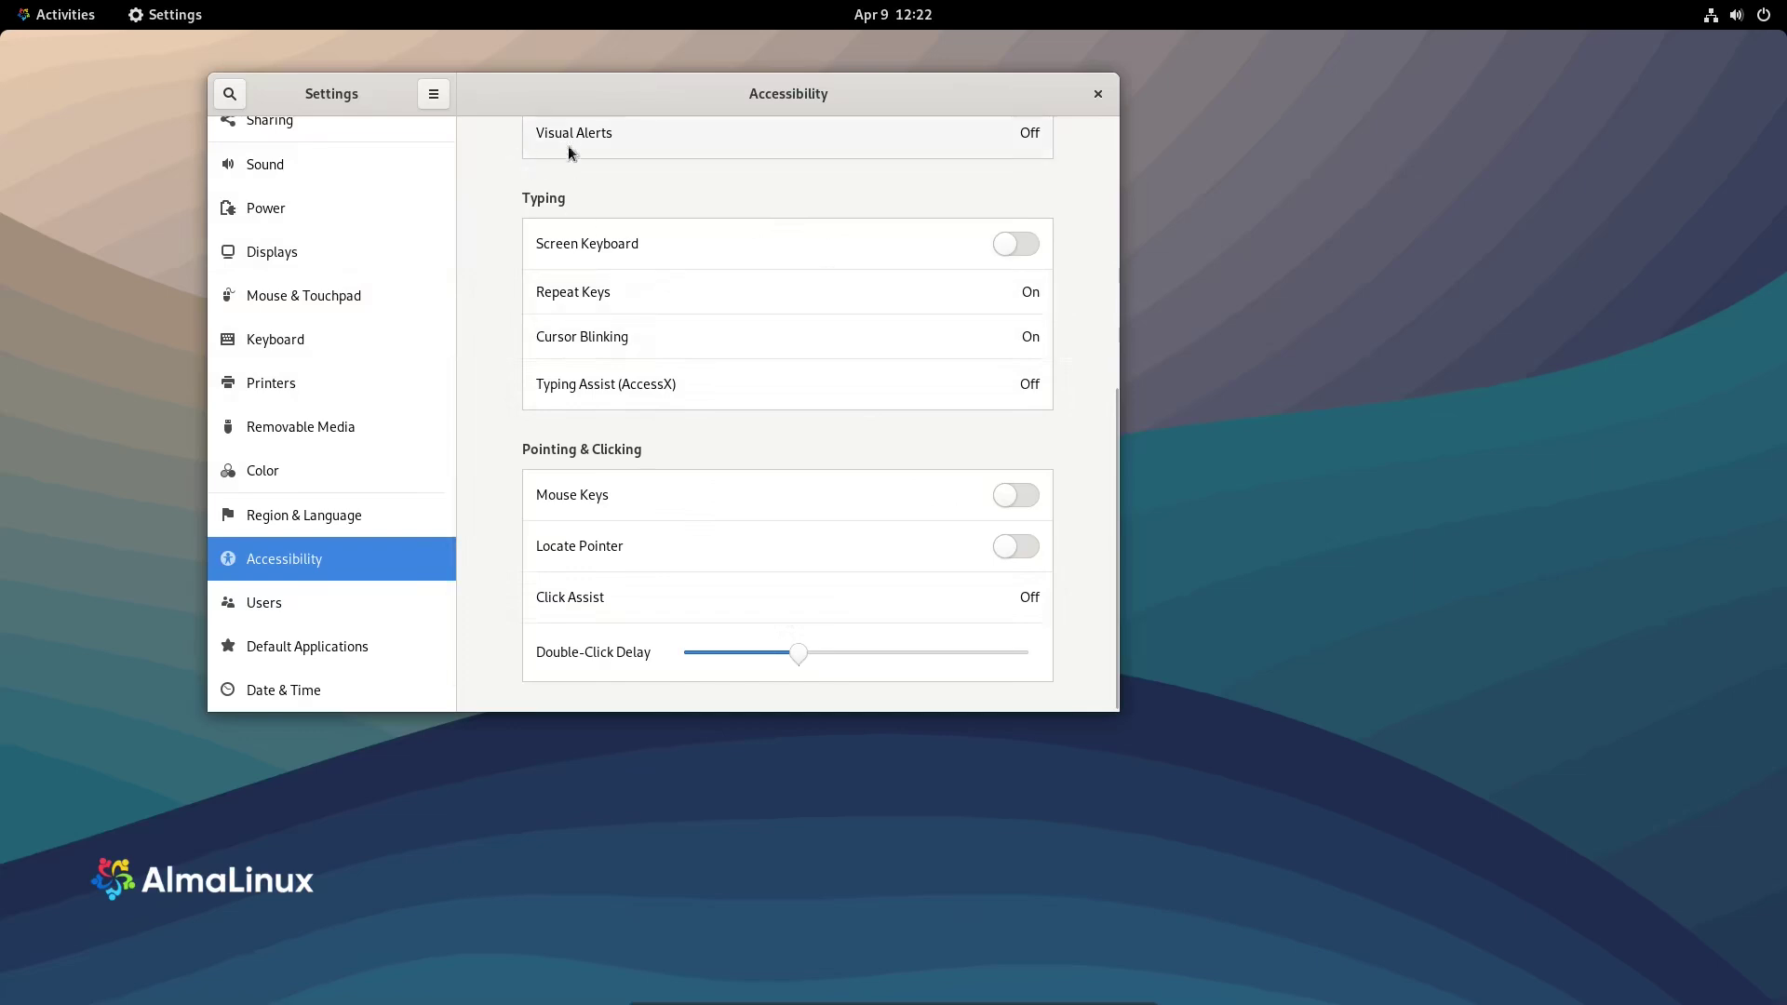
left_click(240, 602)
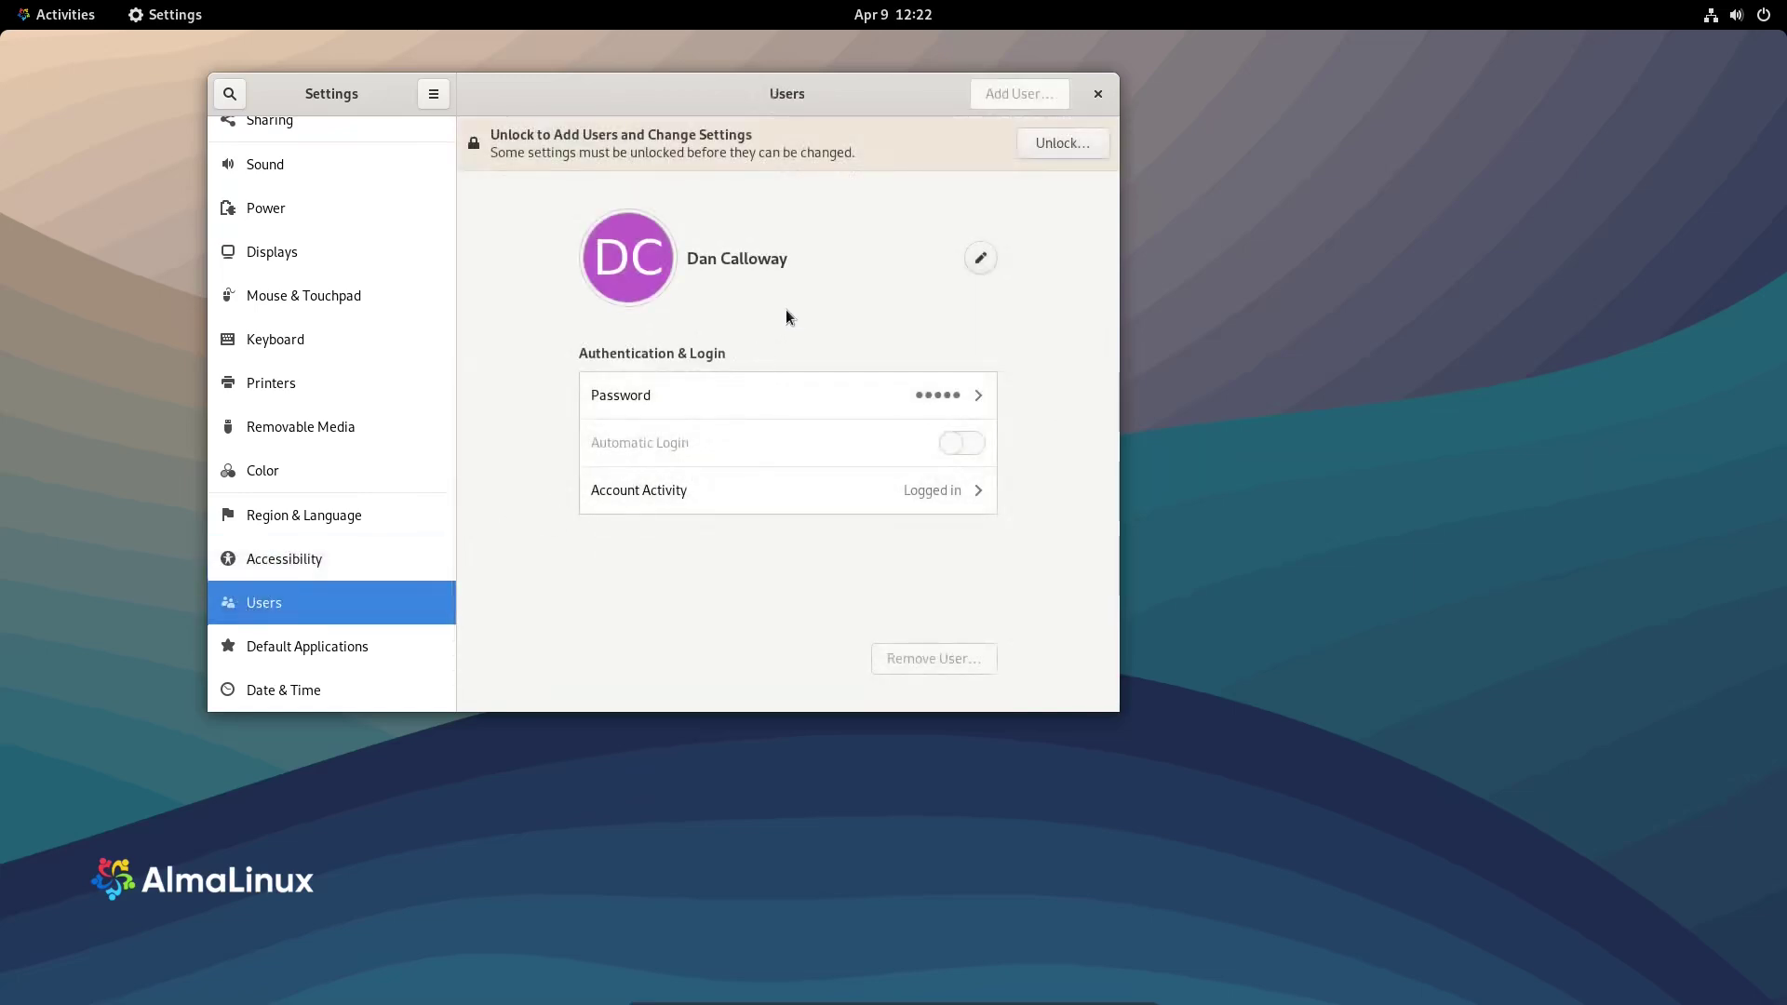
- Unlock the Users settings with the administrator password
left_click(1041, 147)
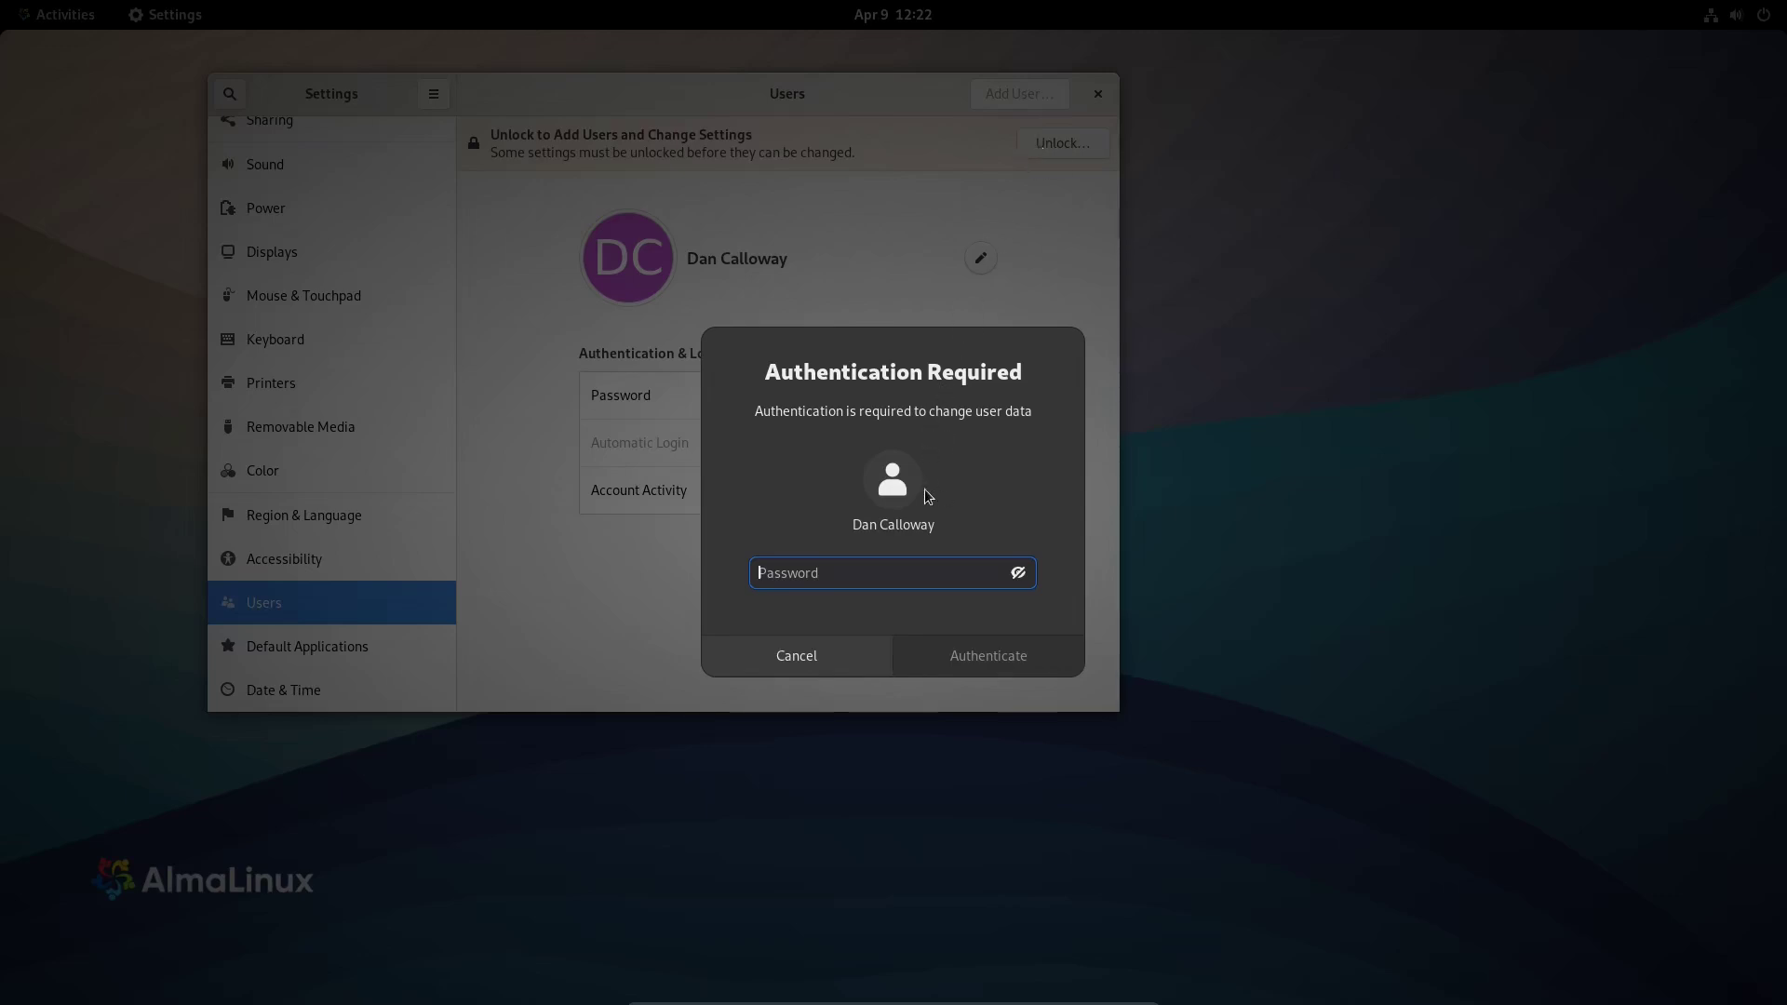
type("*********")
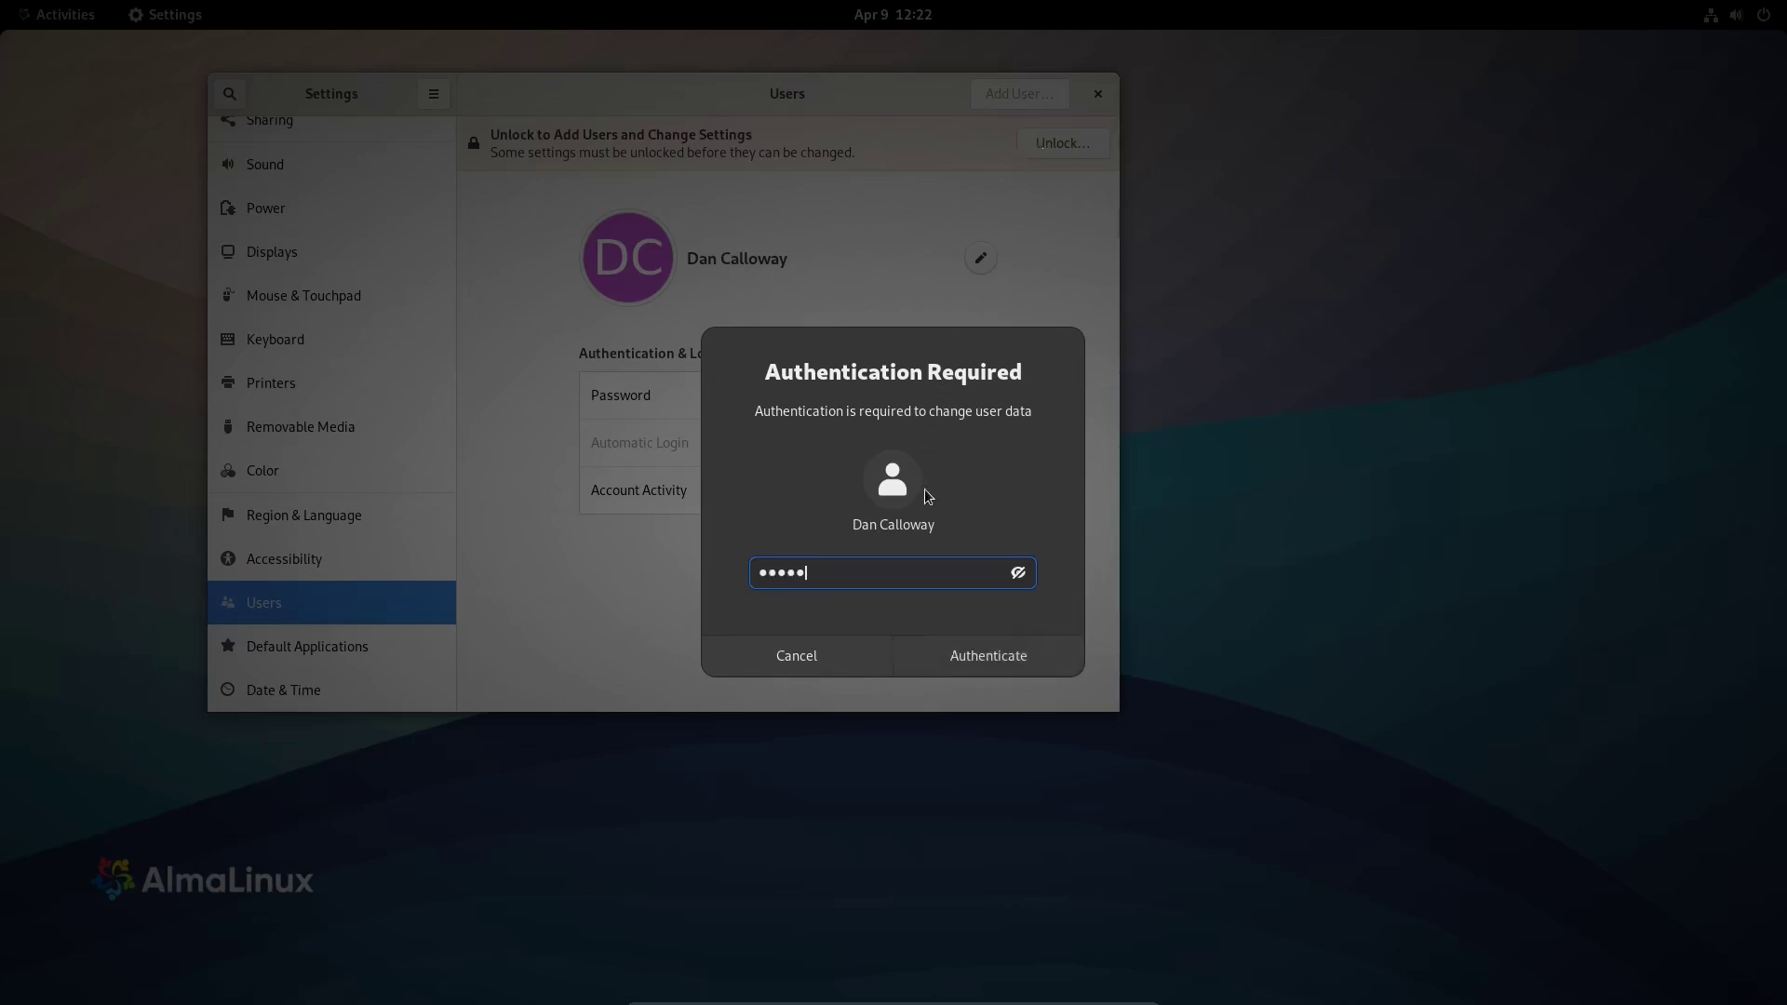
type("**")
key("Return")
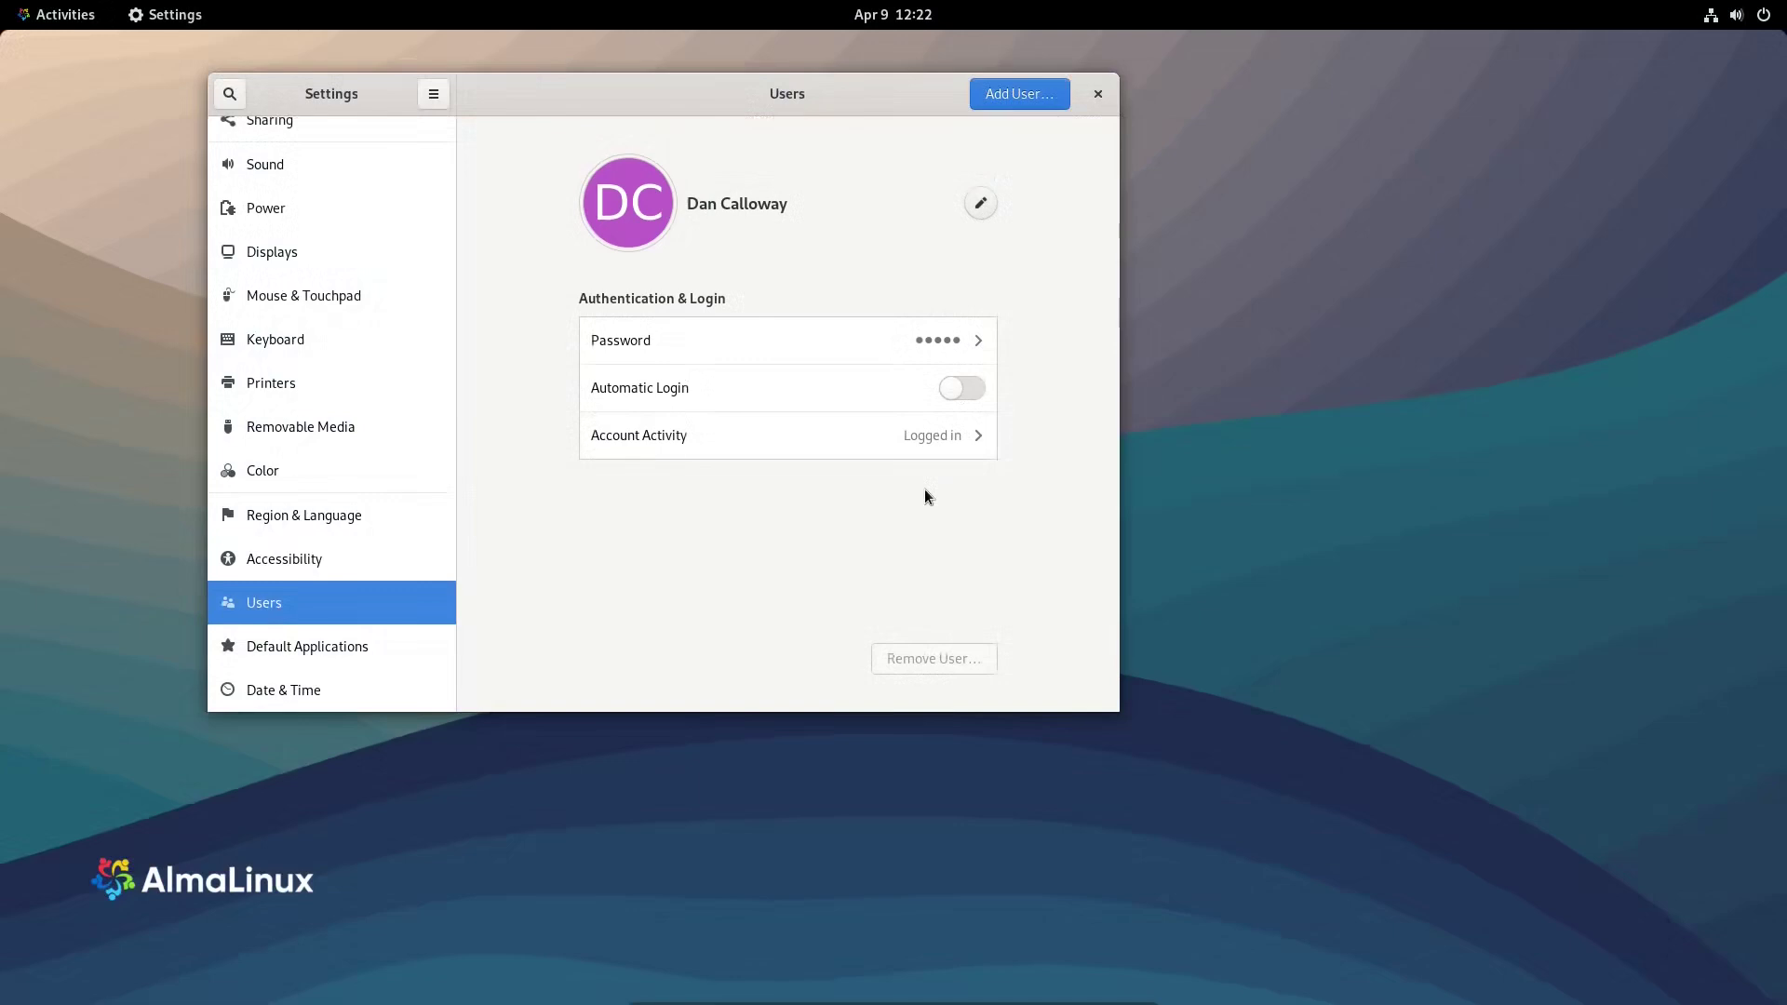
- Fill in a new standard account TestUser with a password set now and confirmed
left_click(1011, 97)
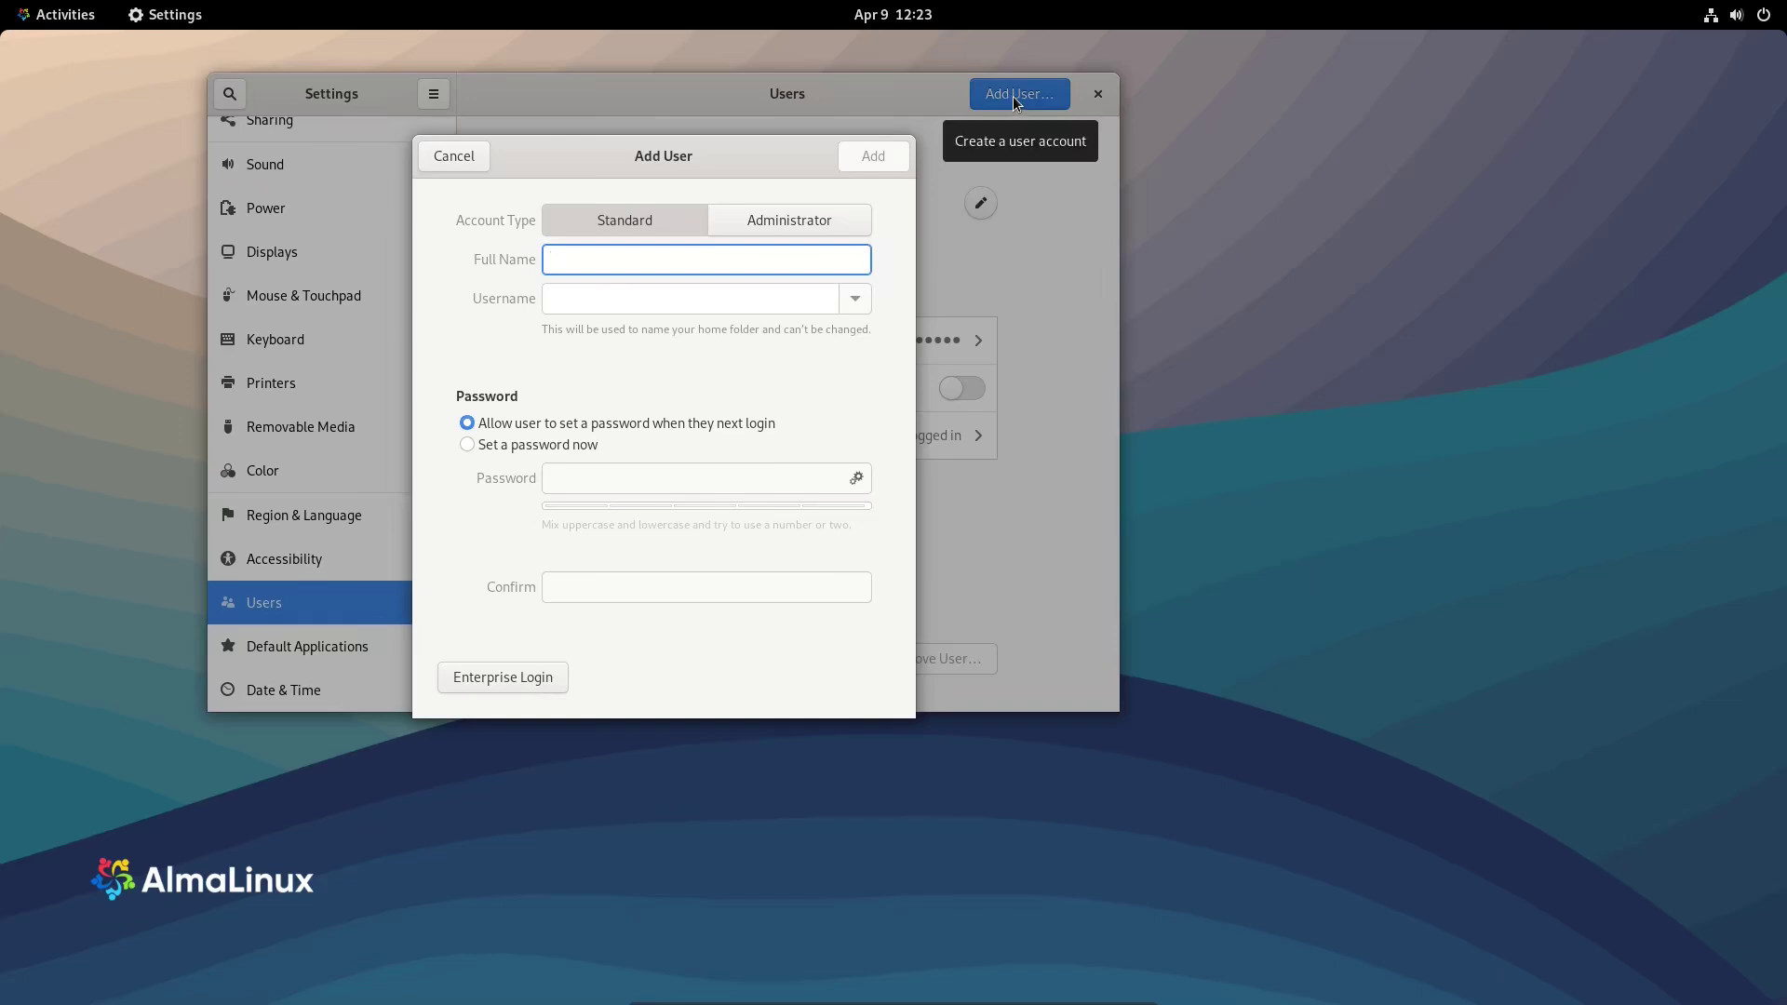
type("TestUser")
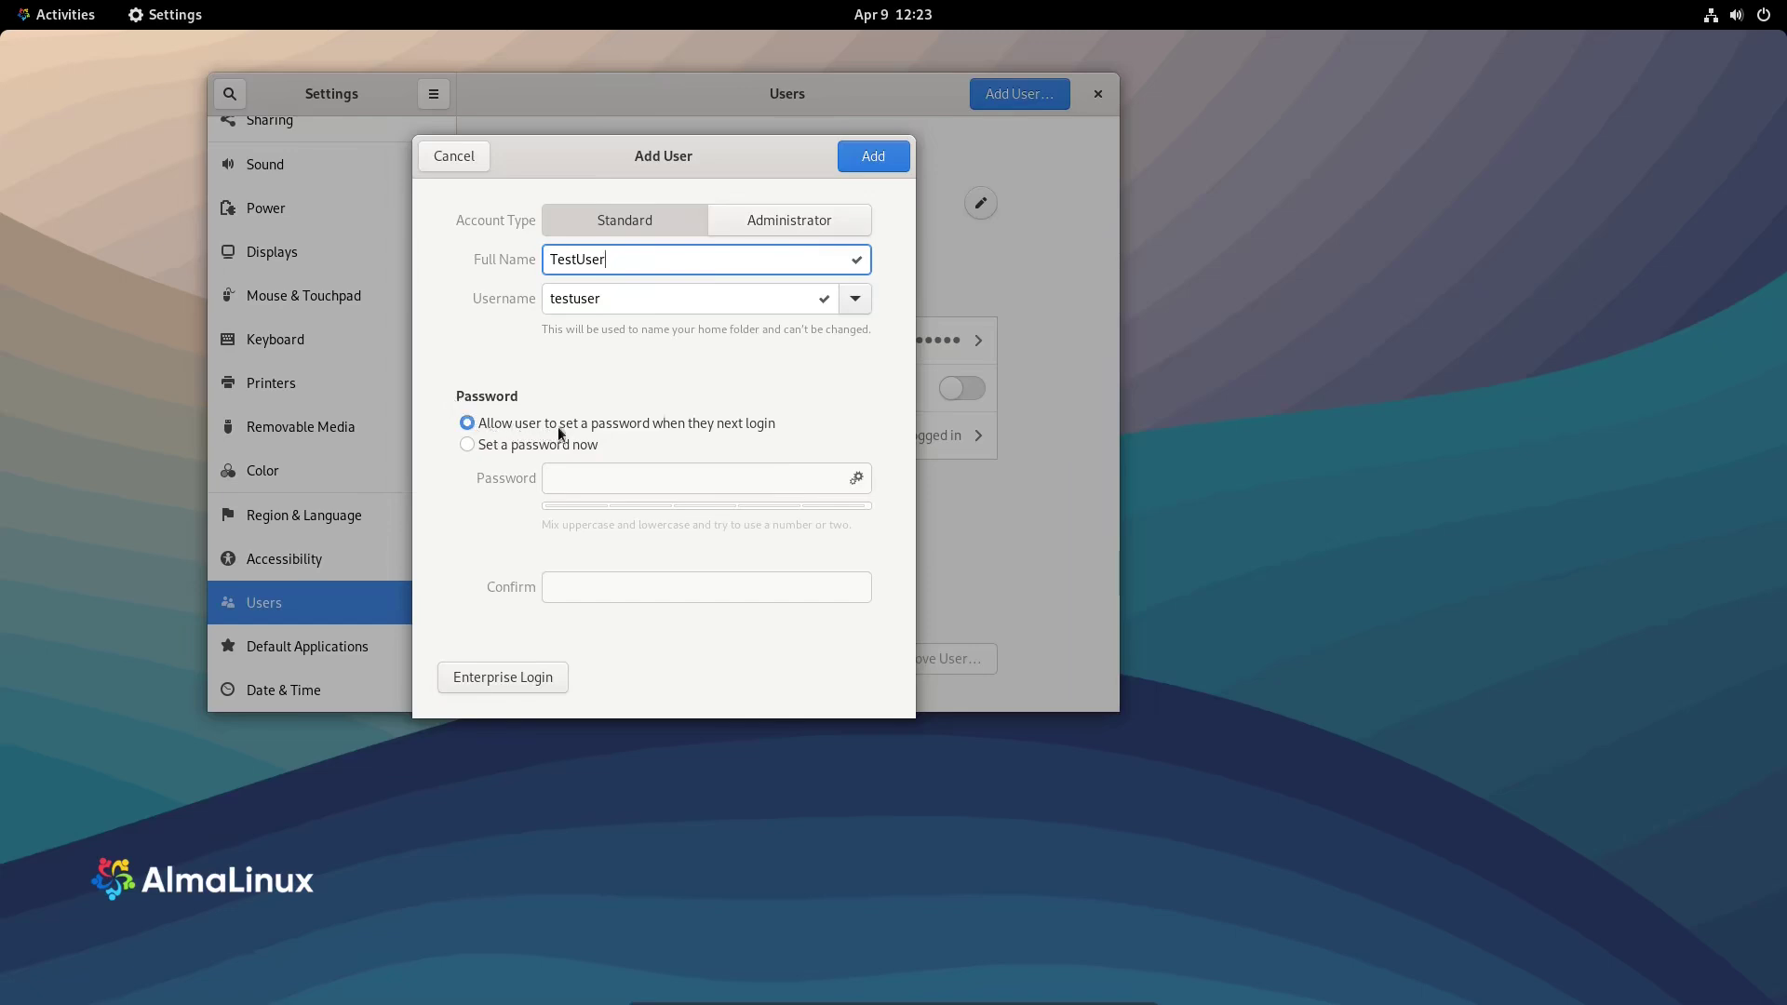
left_click(460, 444)
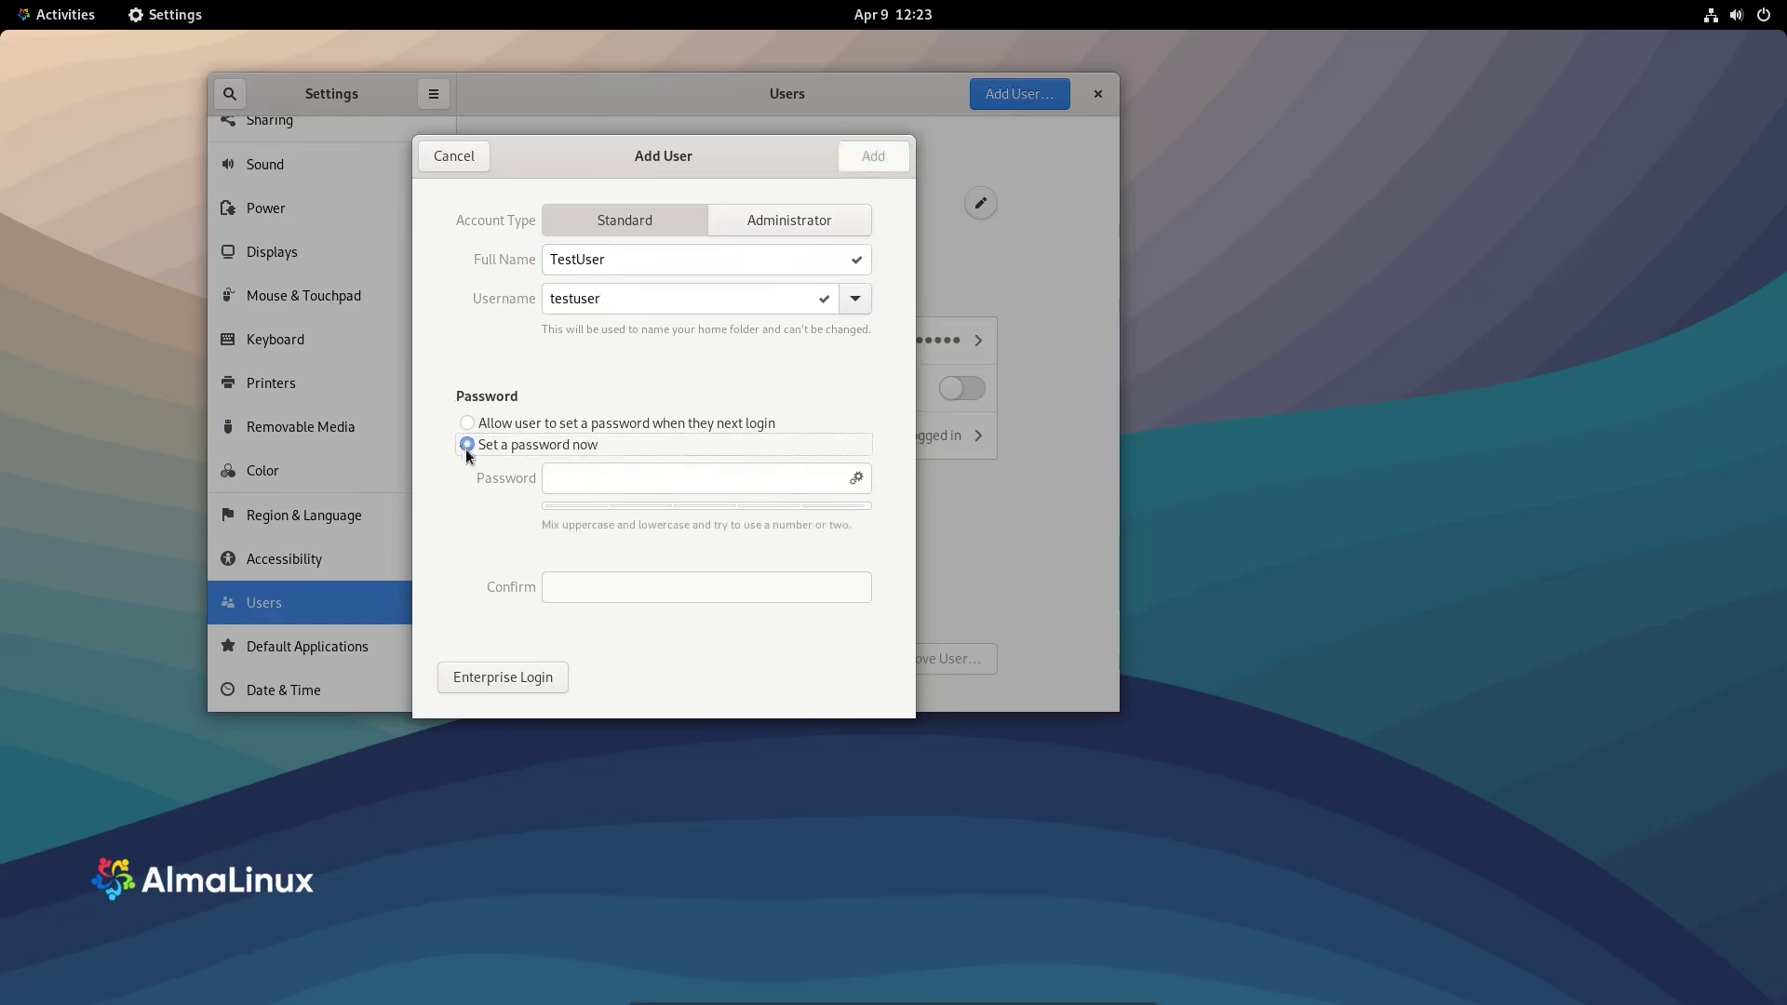
left_click(582, 475)
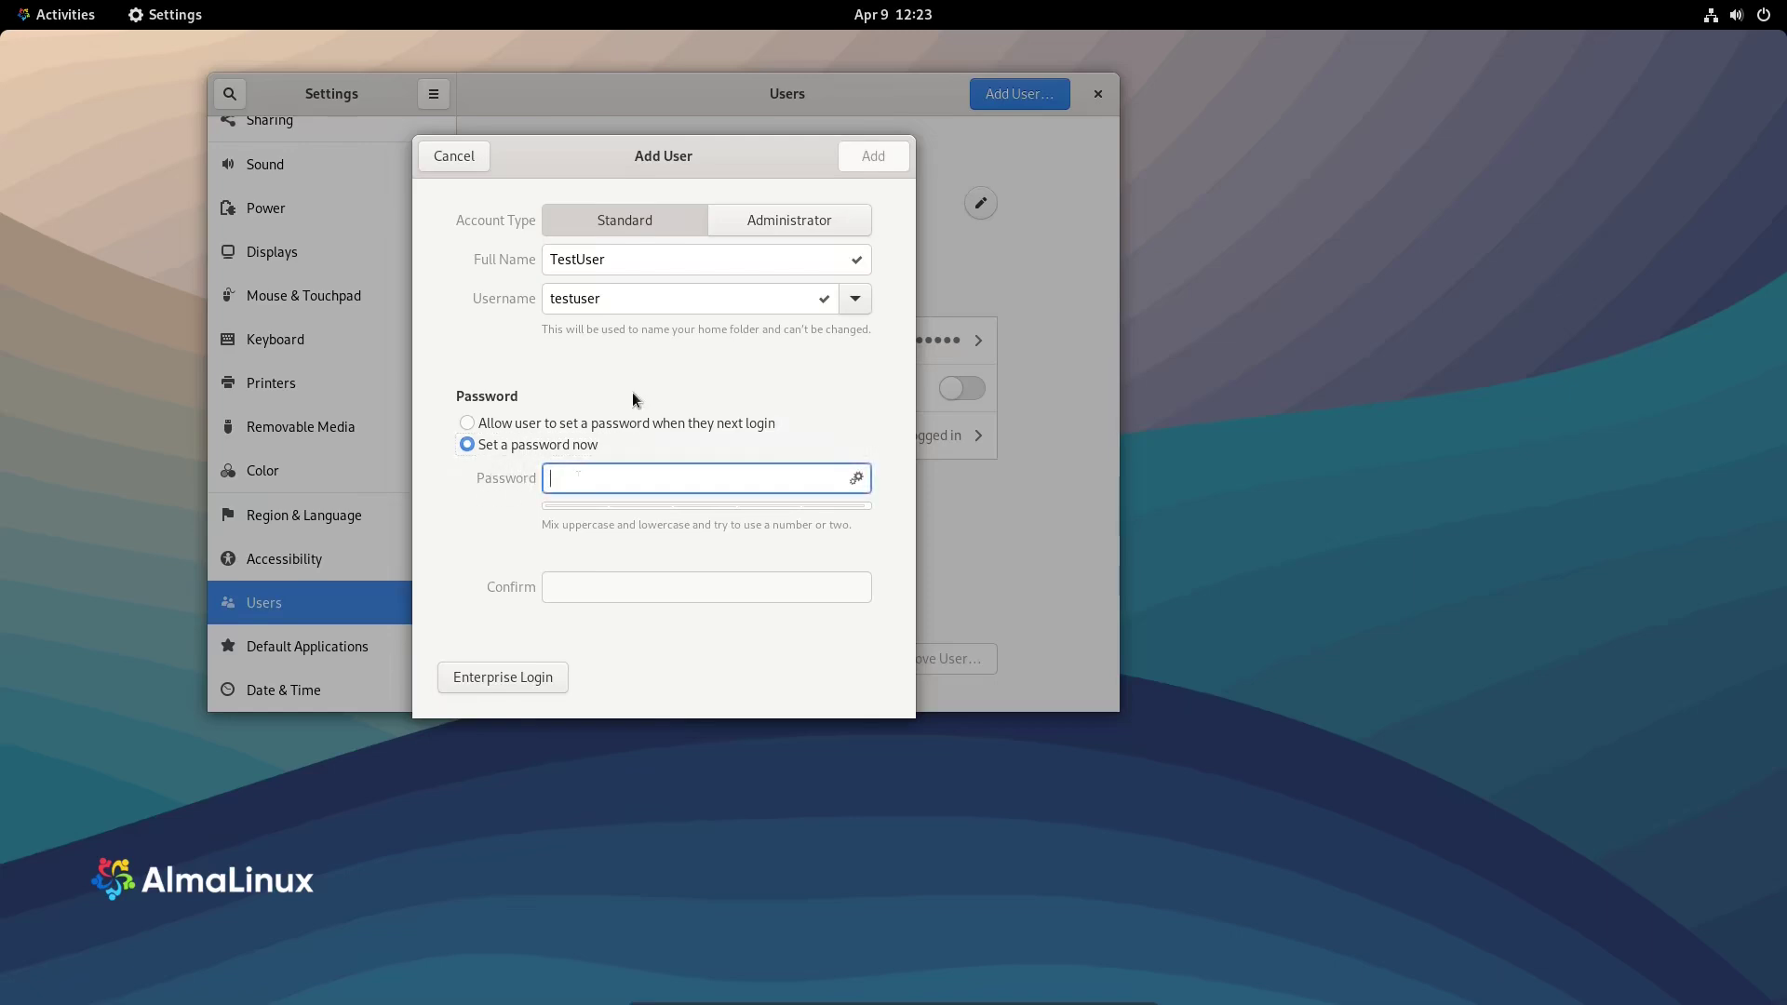
type("••")
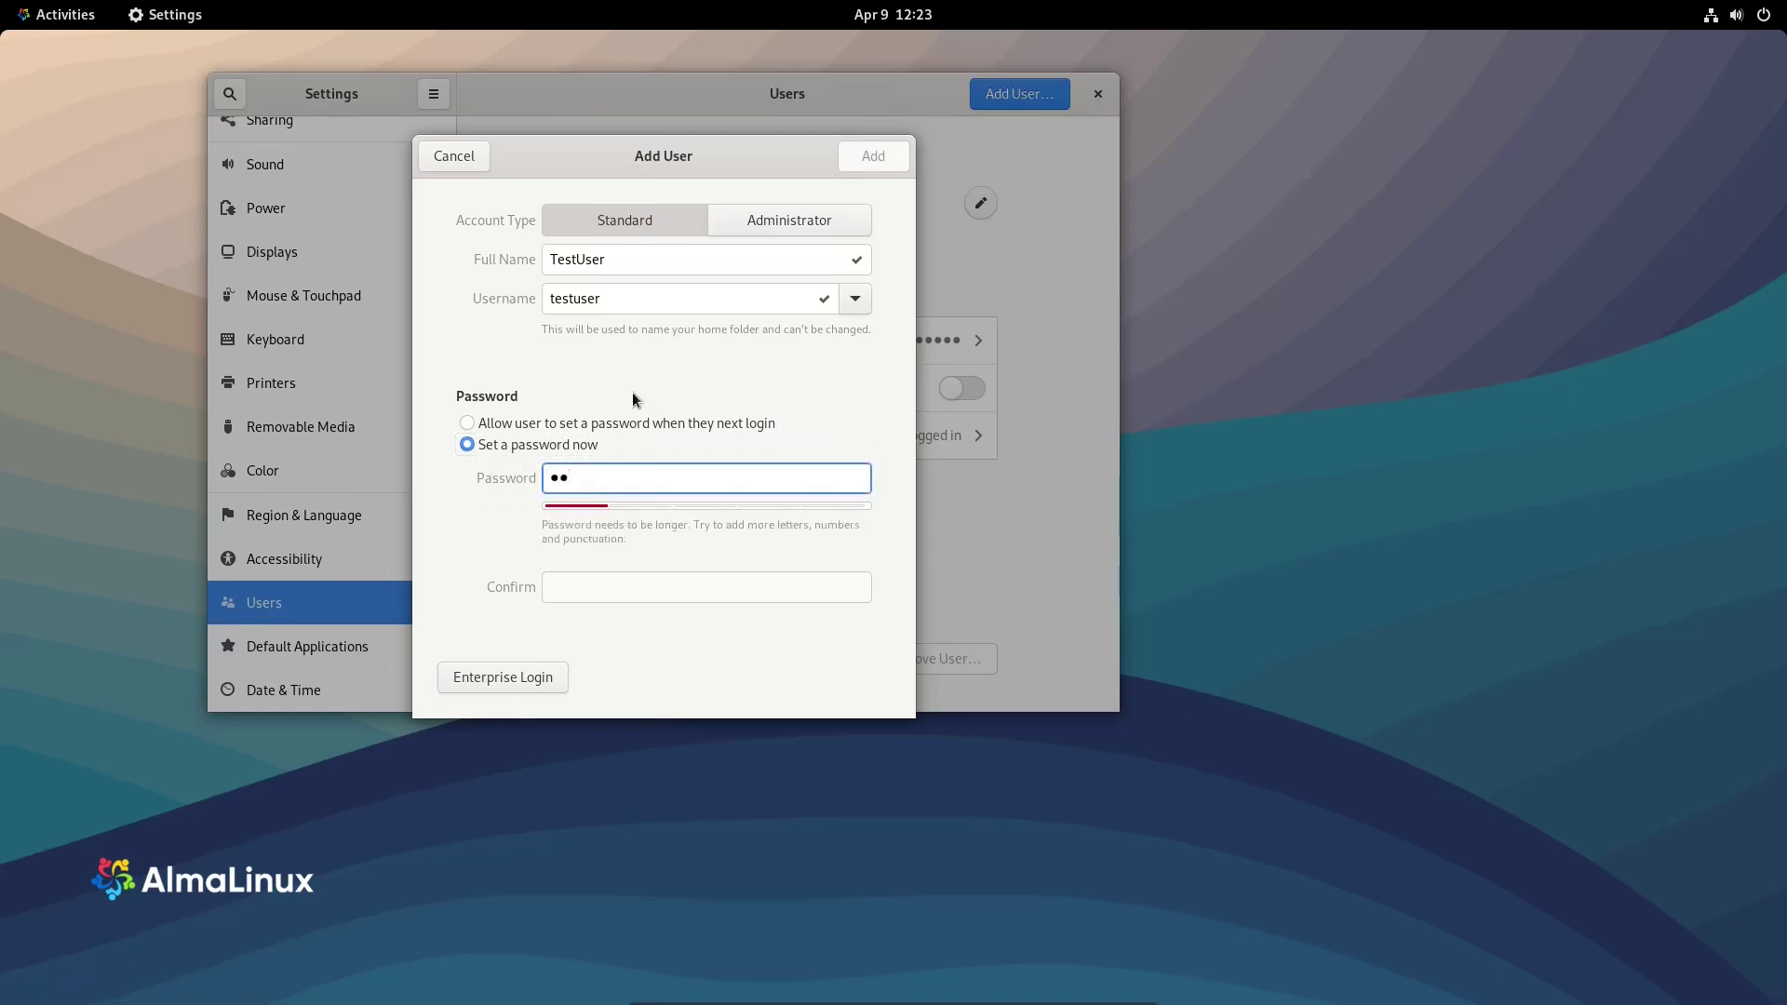
type("stuser")
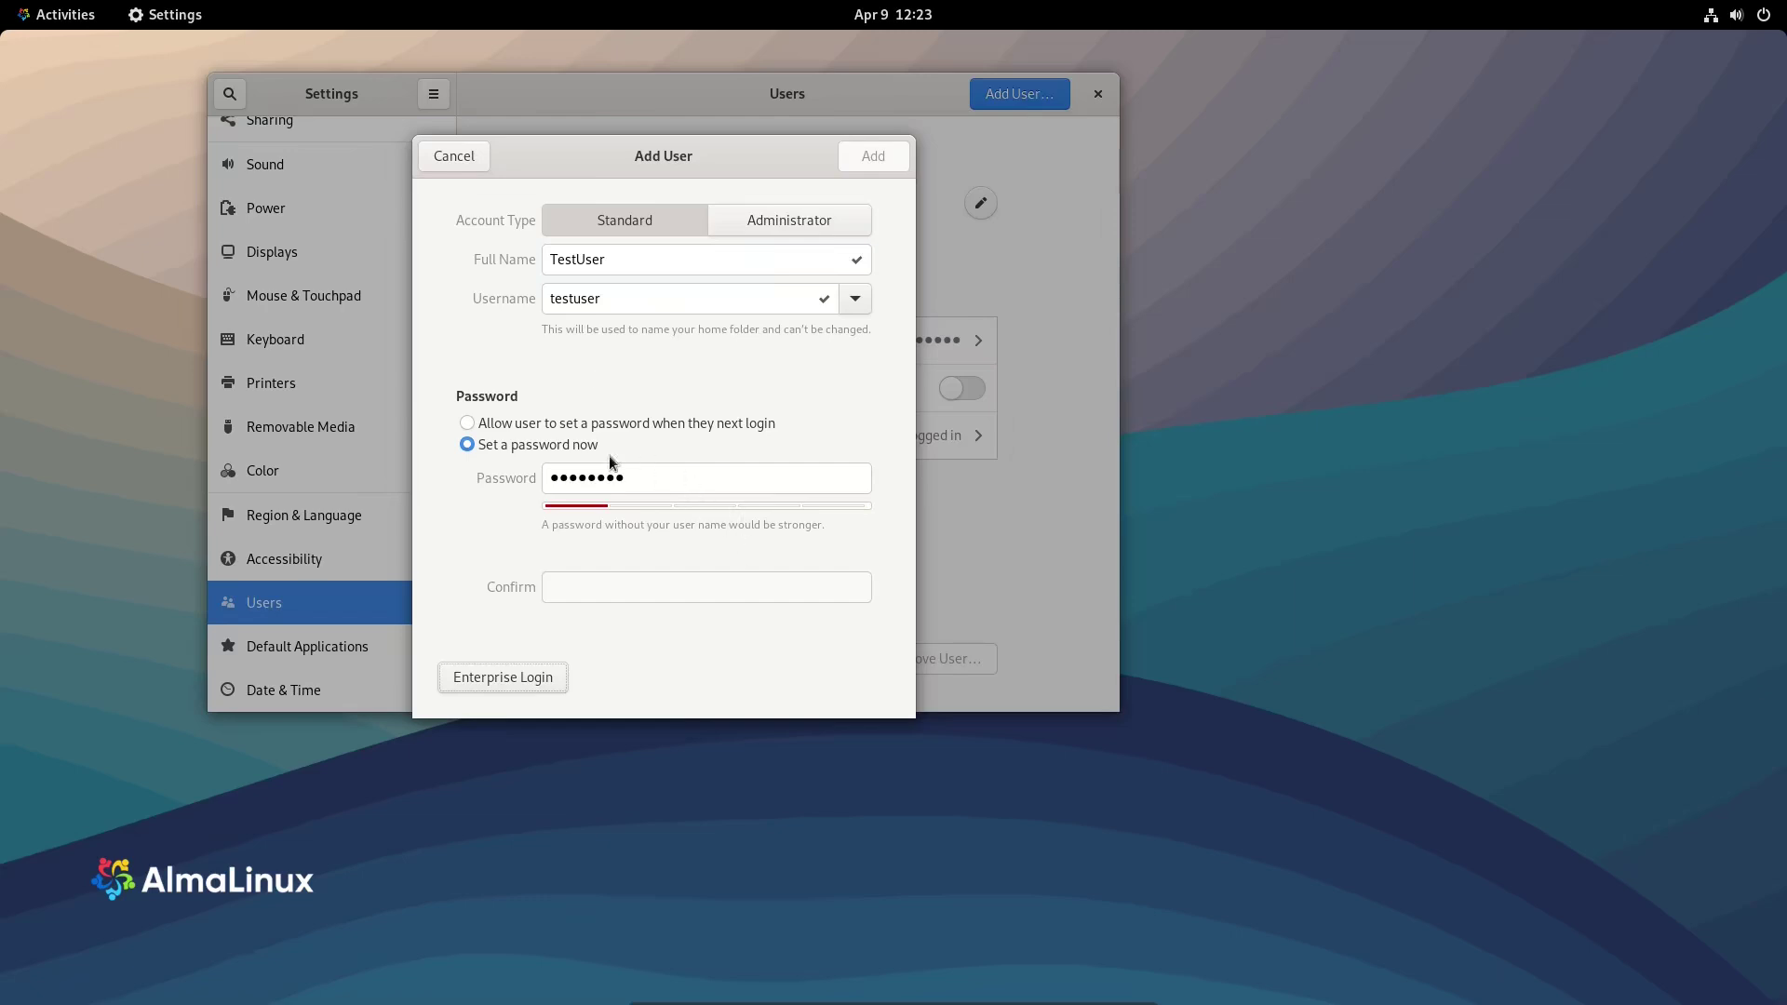
left_click(629, 482)
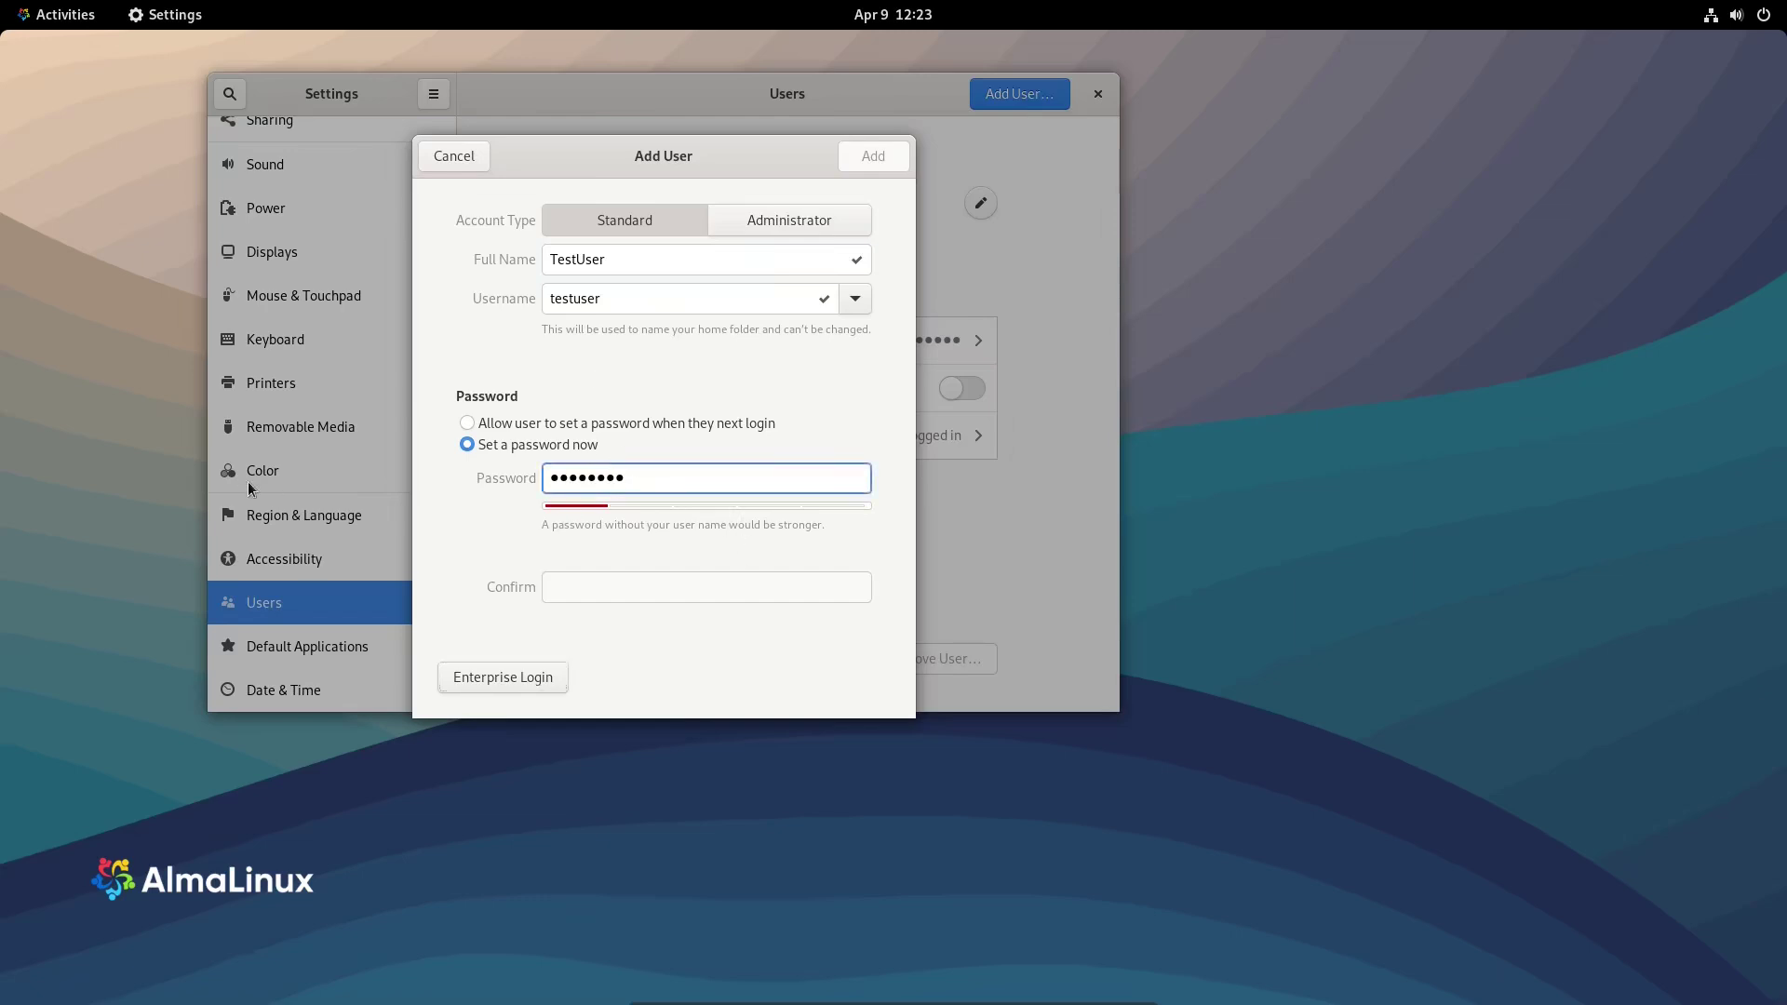
key("BackSpace")
key("BackSpace")
key("BackSpace")
key("BackSpace")
key("BackSpace")
key("BackSpace")
key("BackSpace")
key("BackSpace")
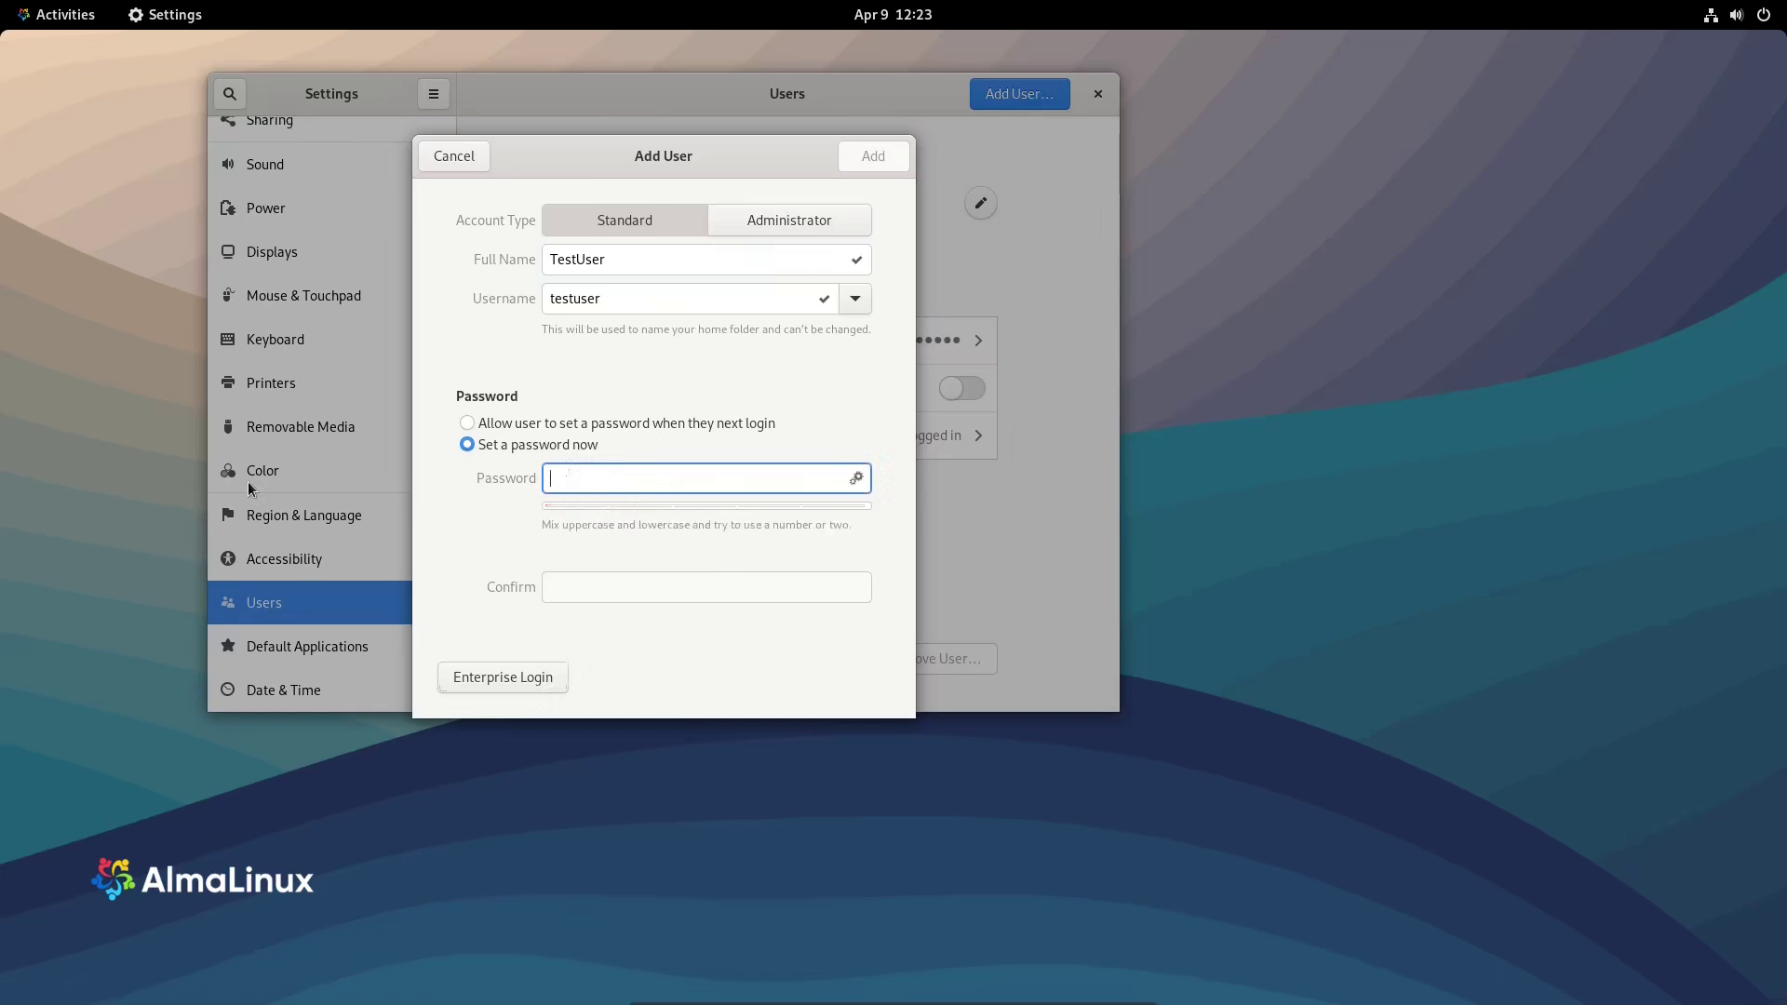
type("•••••••••••••")
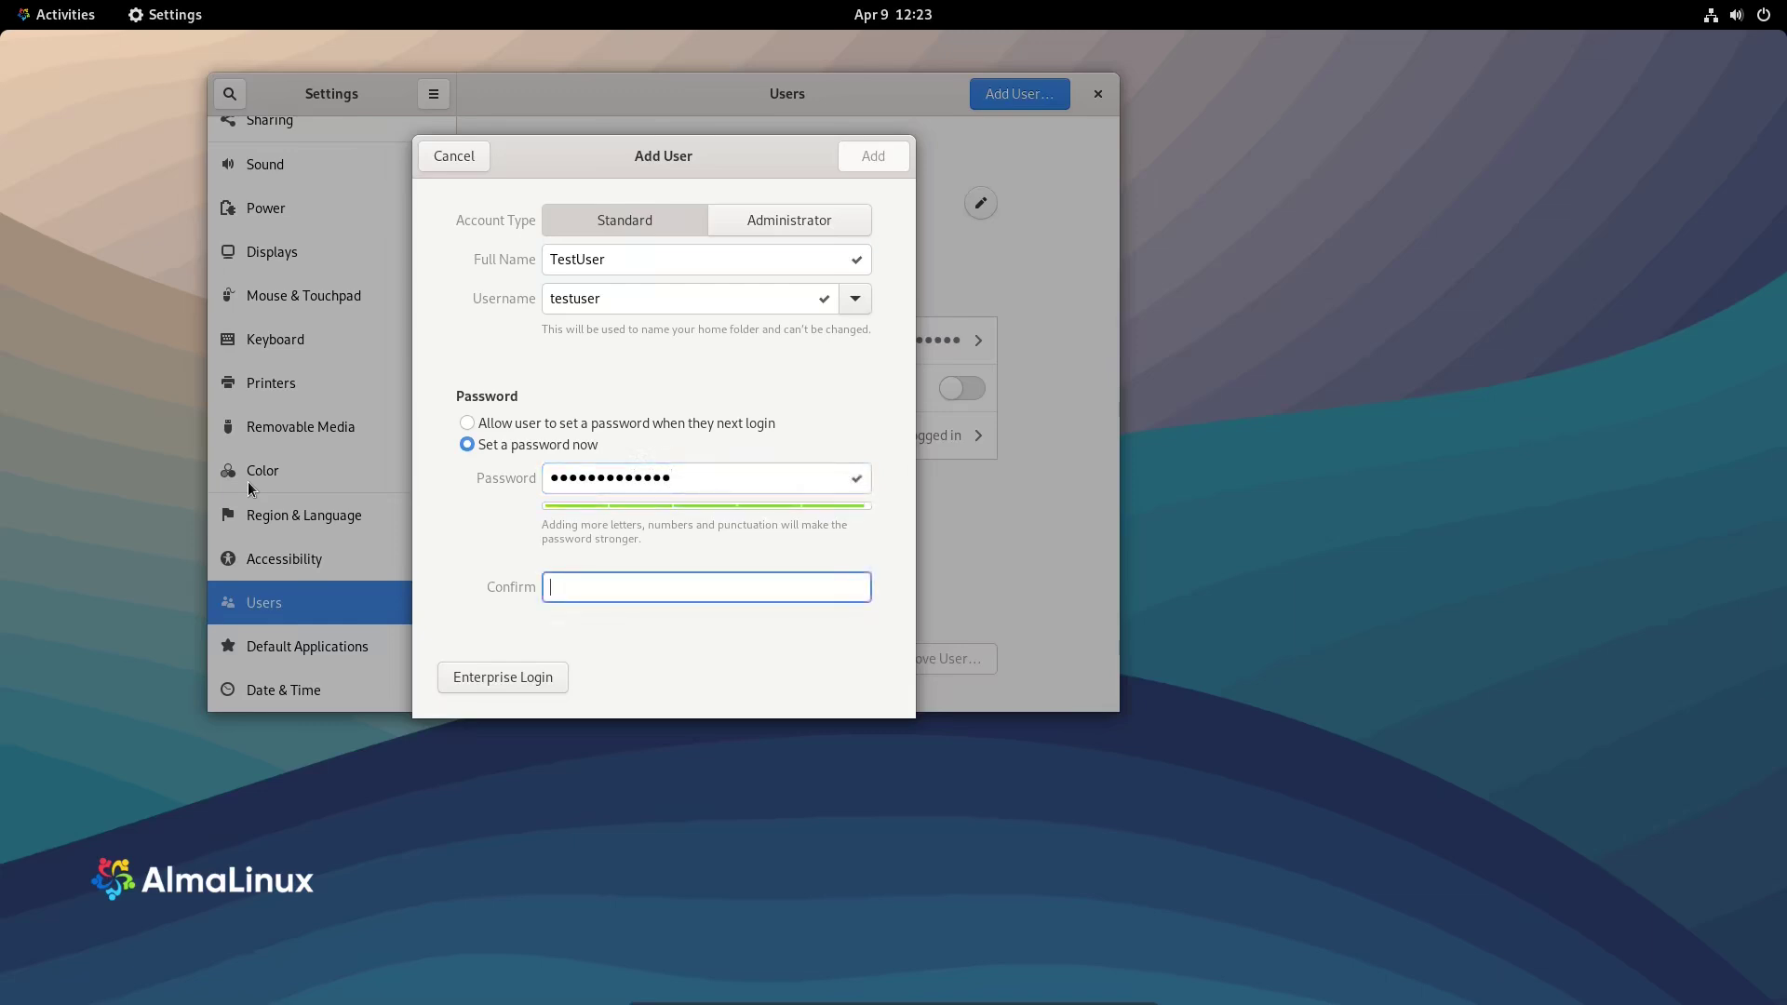
type("••••••••••••••")
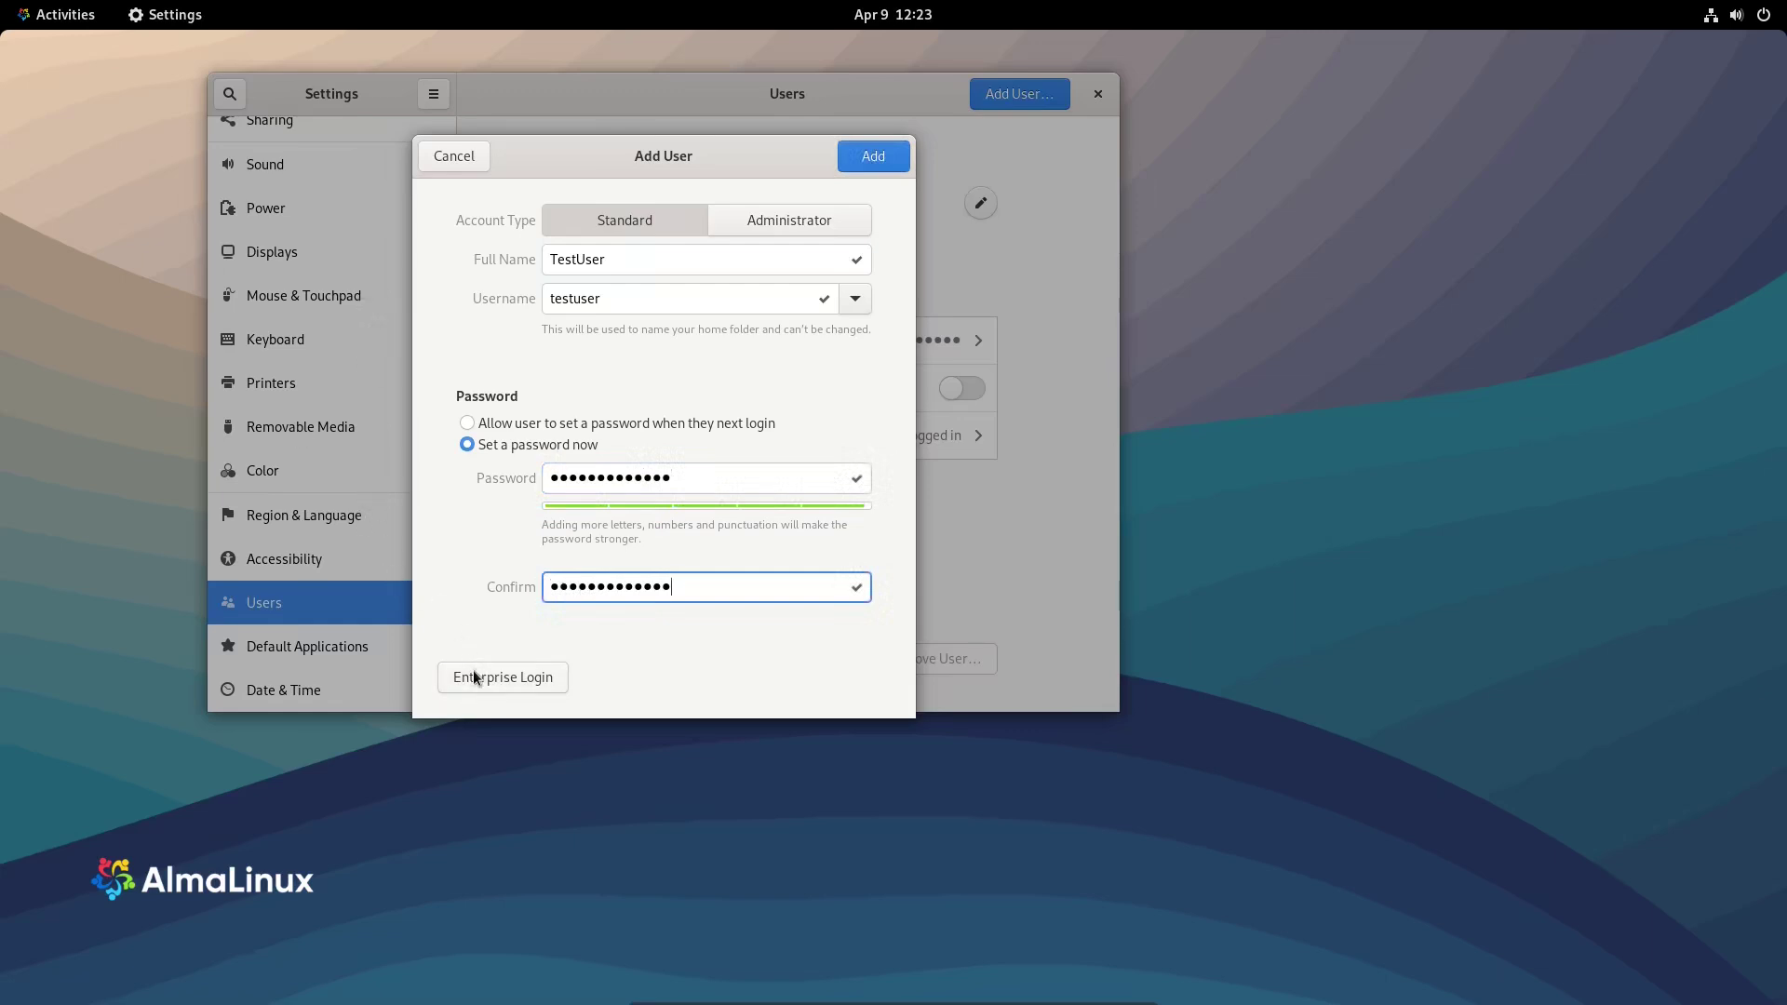
- Create the standard TestUser account and look over its account settings
left_click(861, 156)
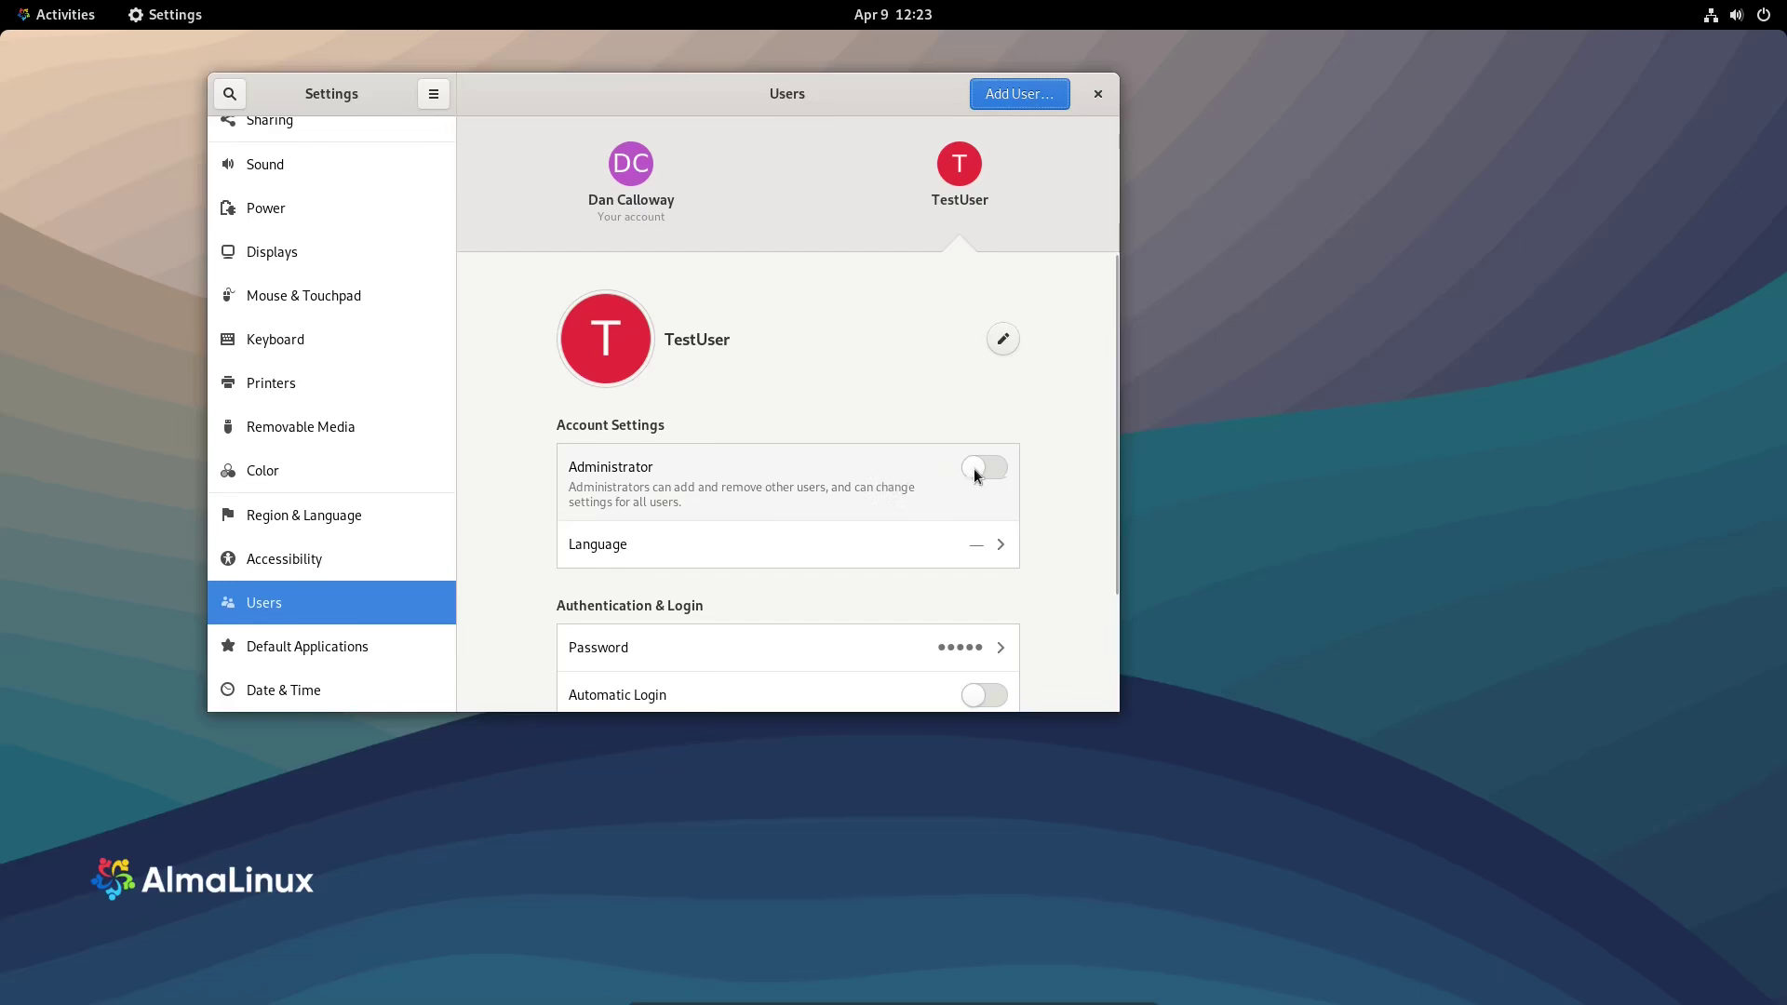
scroll(893, 465, "down", 3)
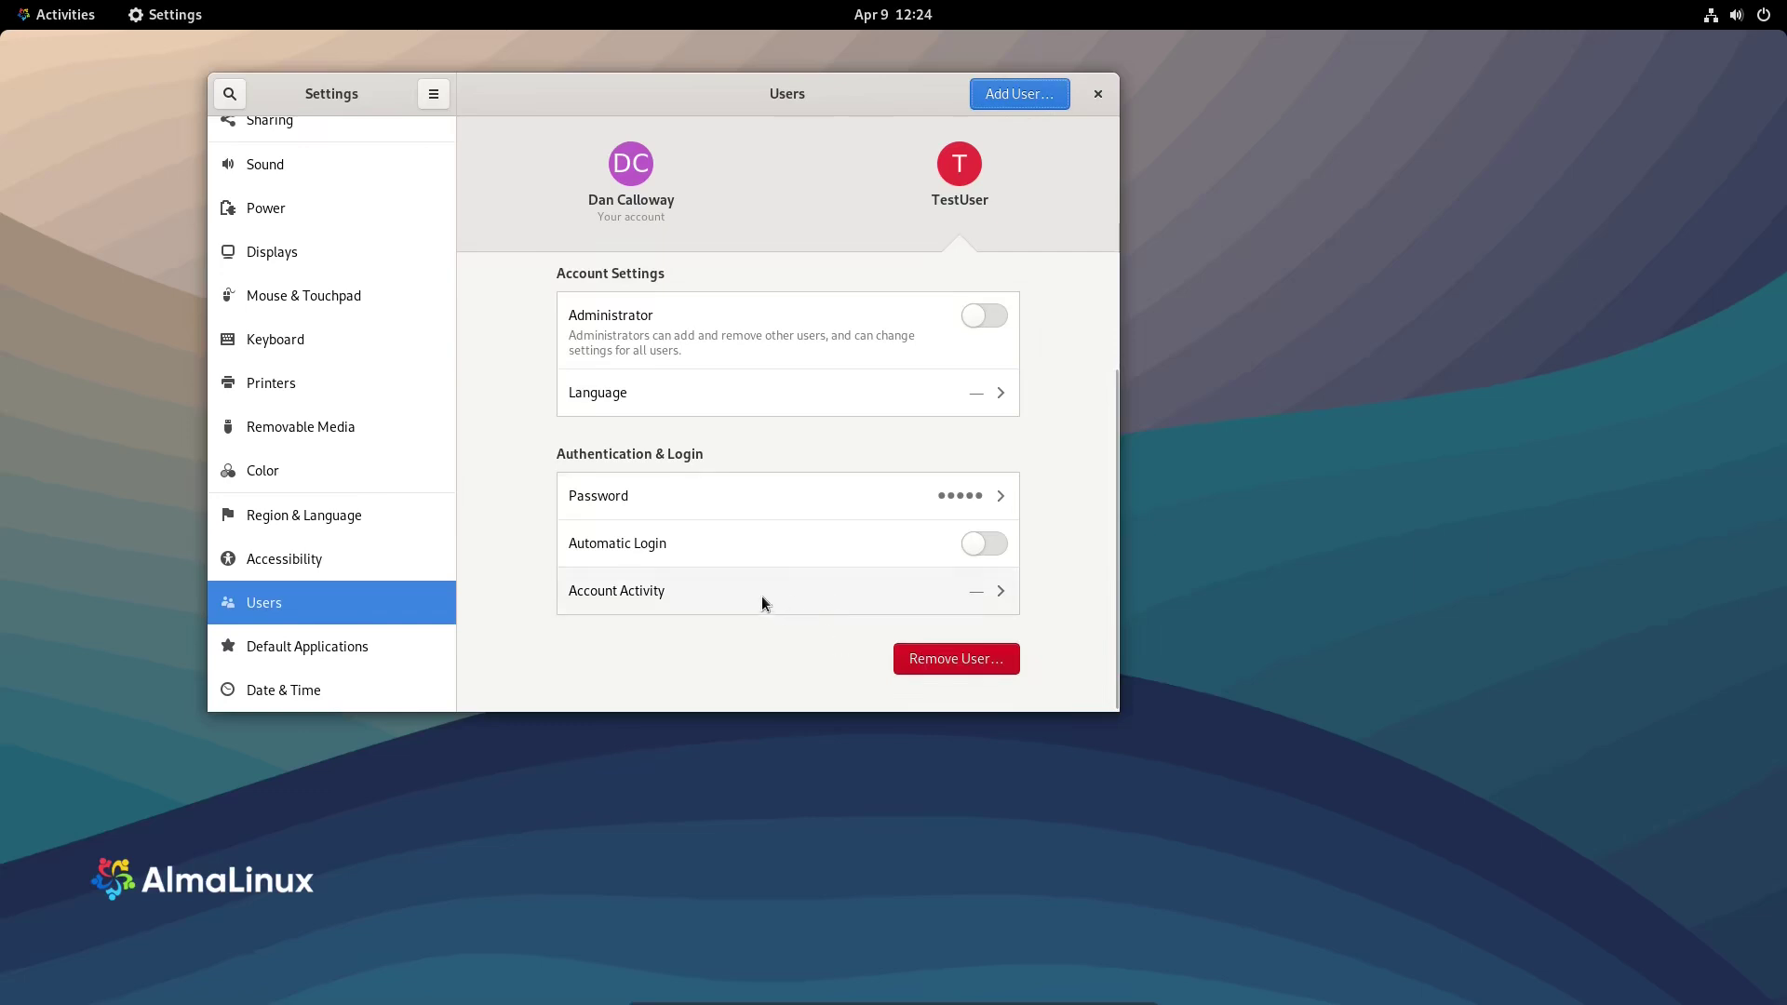
scroll(782, 386, "up", 3)
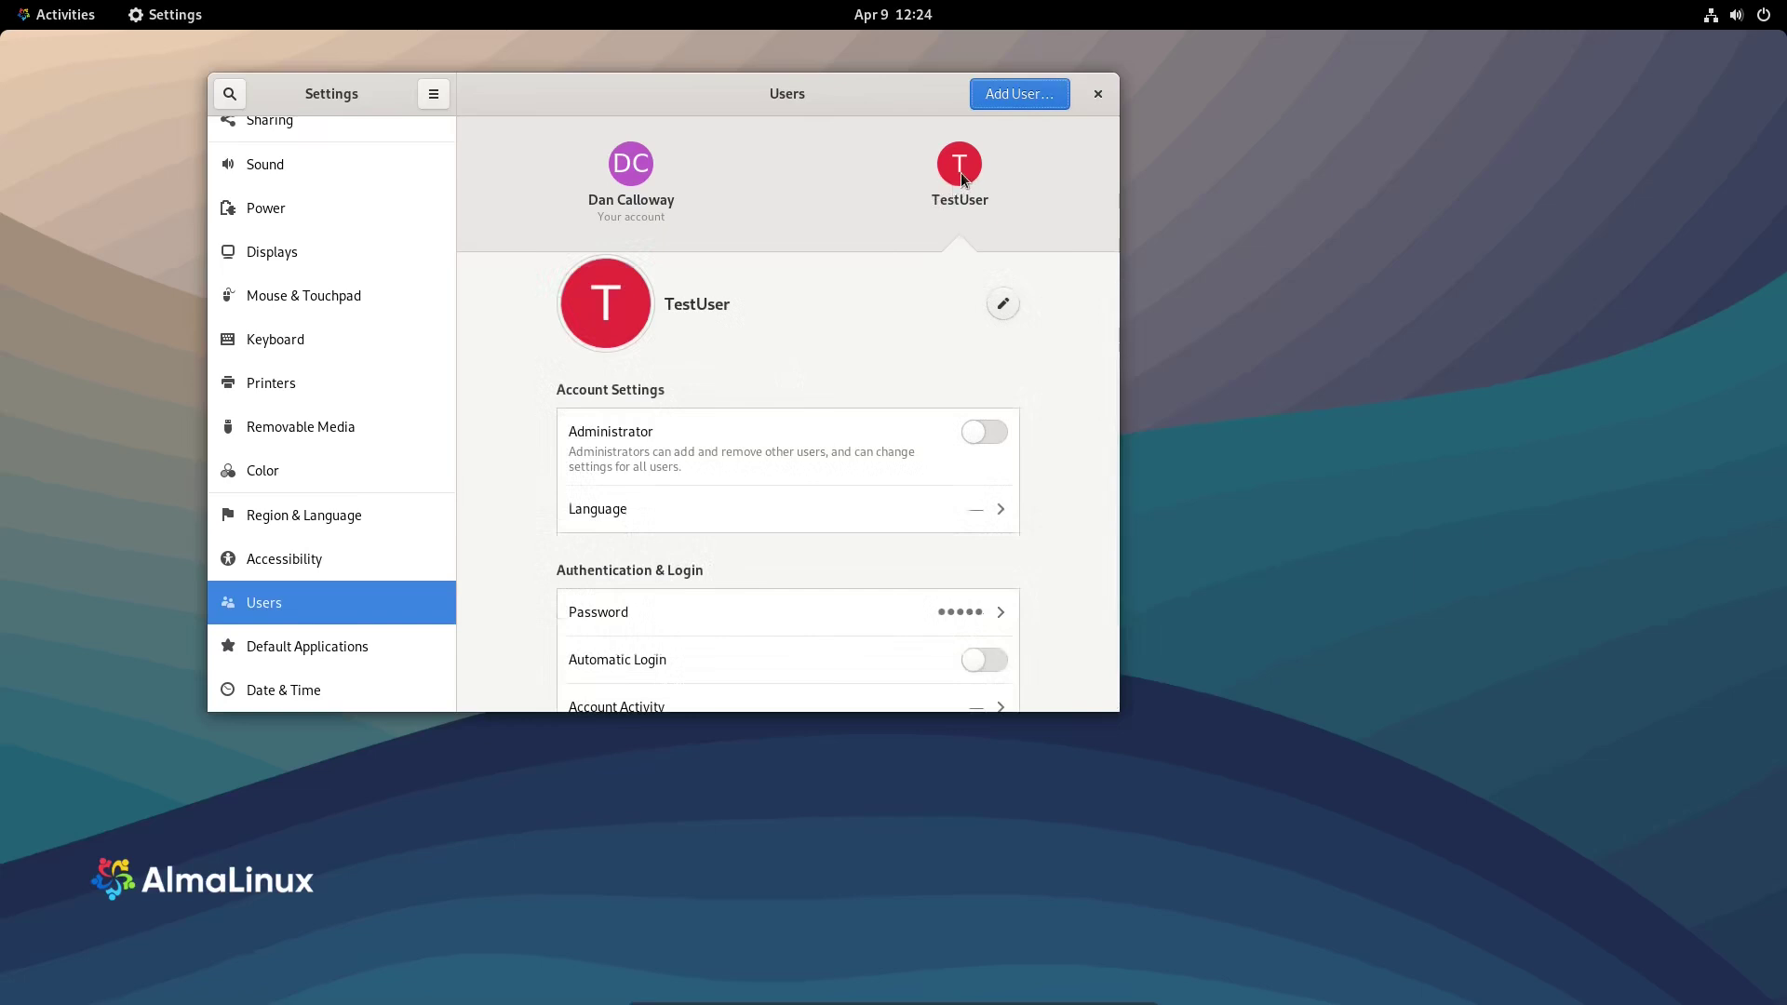
left_click(300, 657)
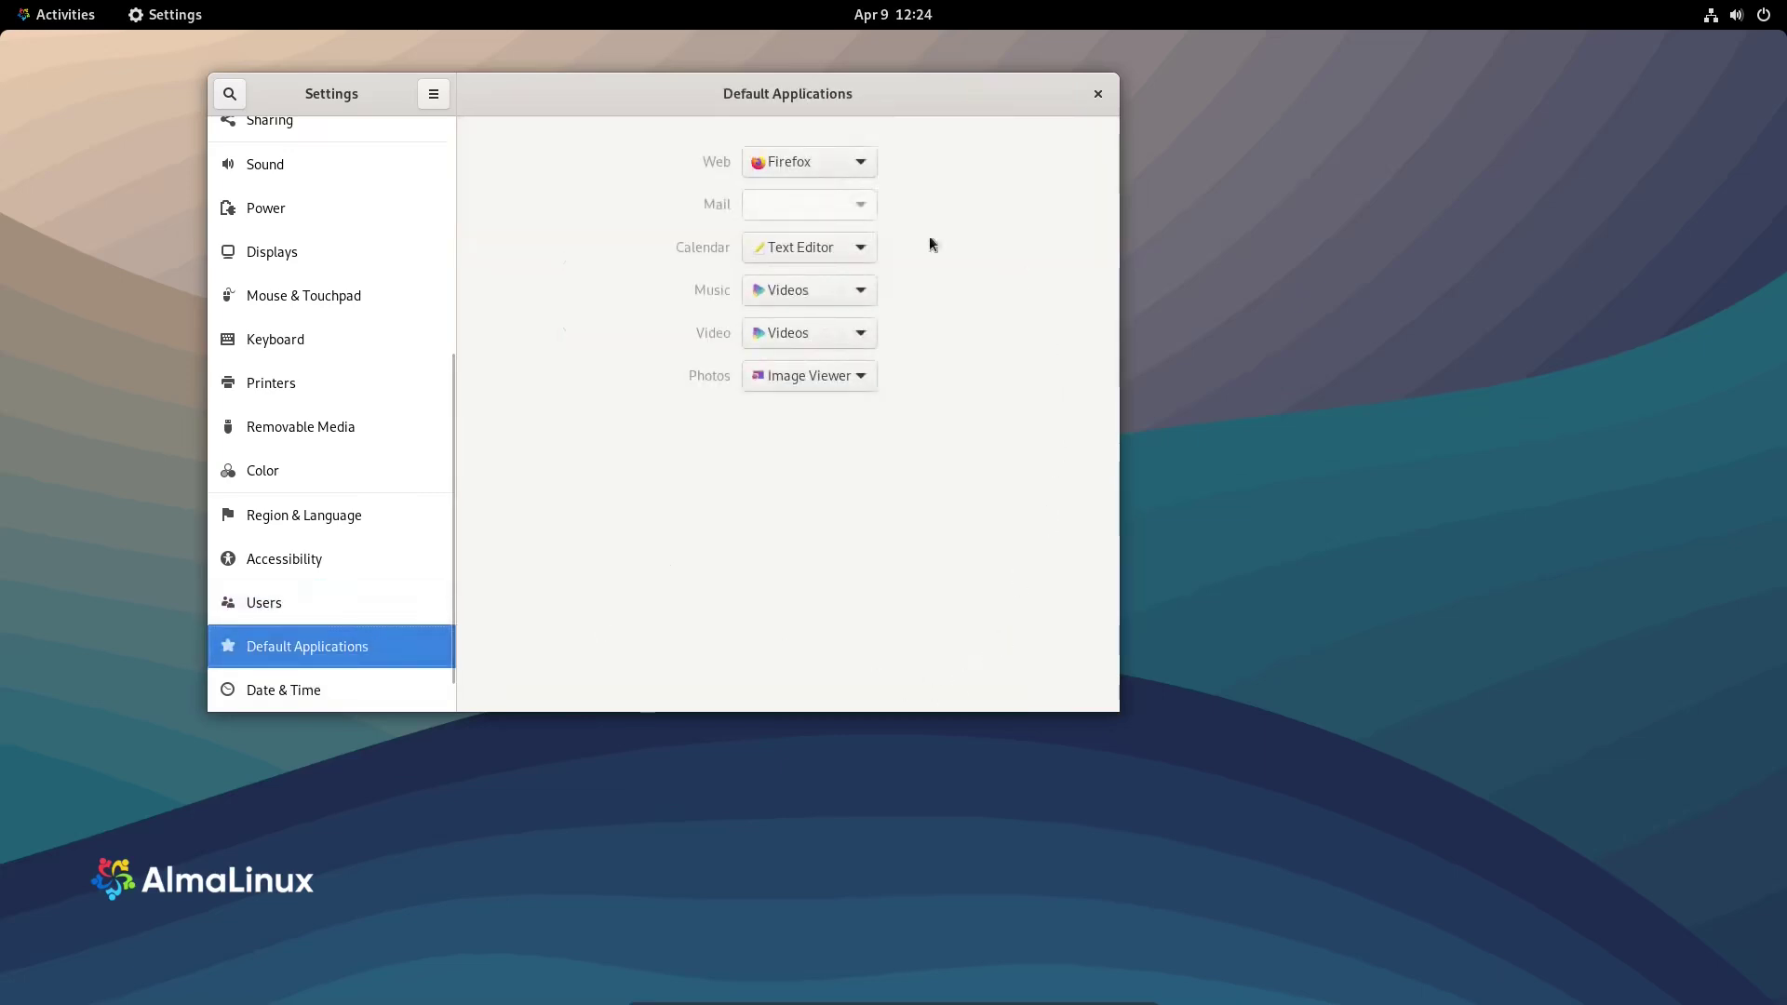
- Check the Web browser choices and keep Firefox as the default web browser
left_click(795, 166)
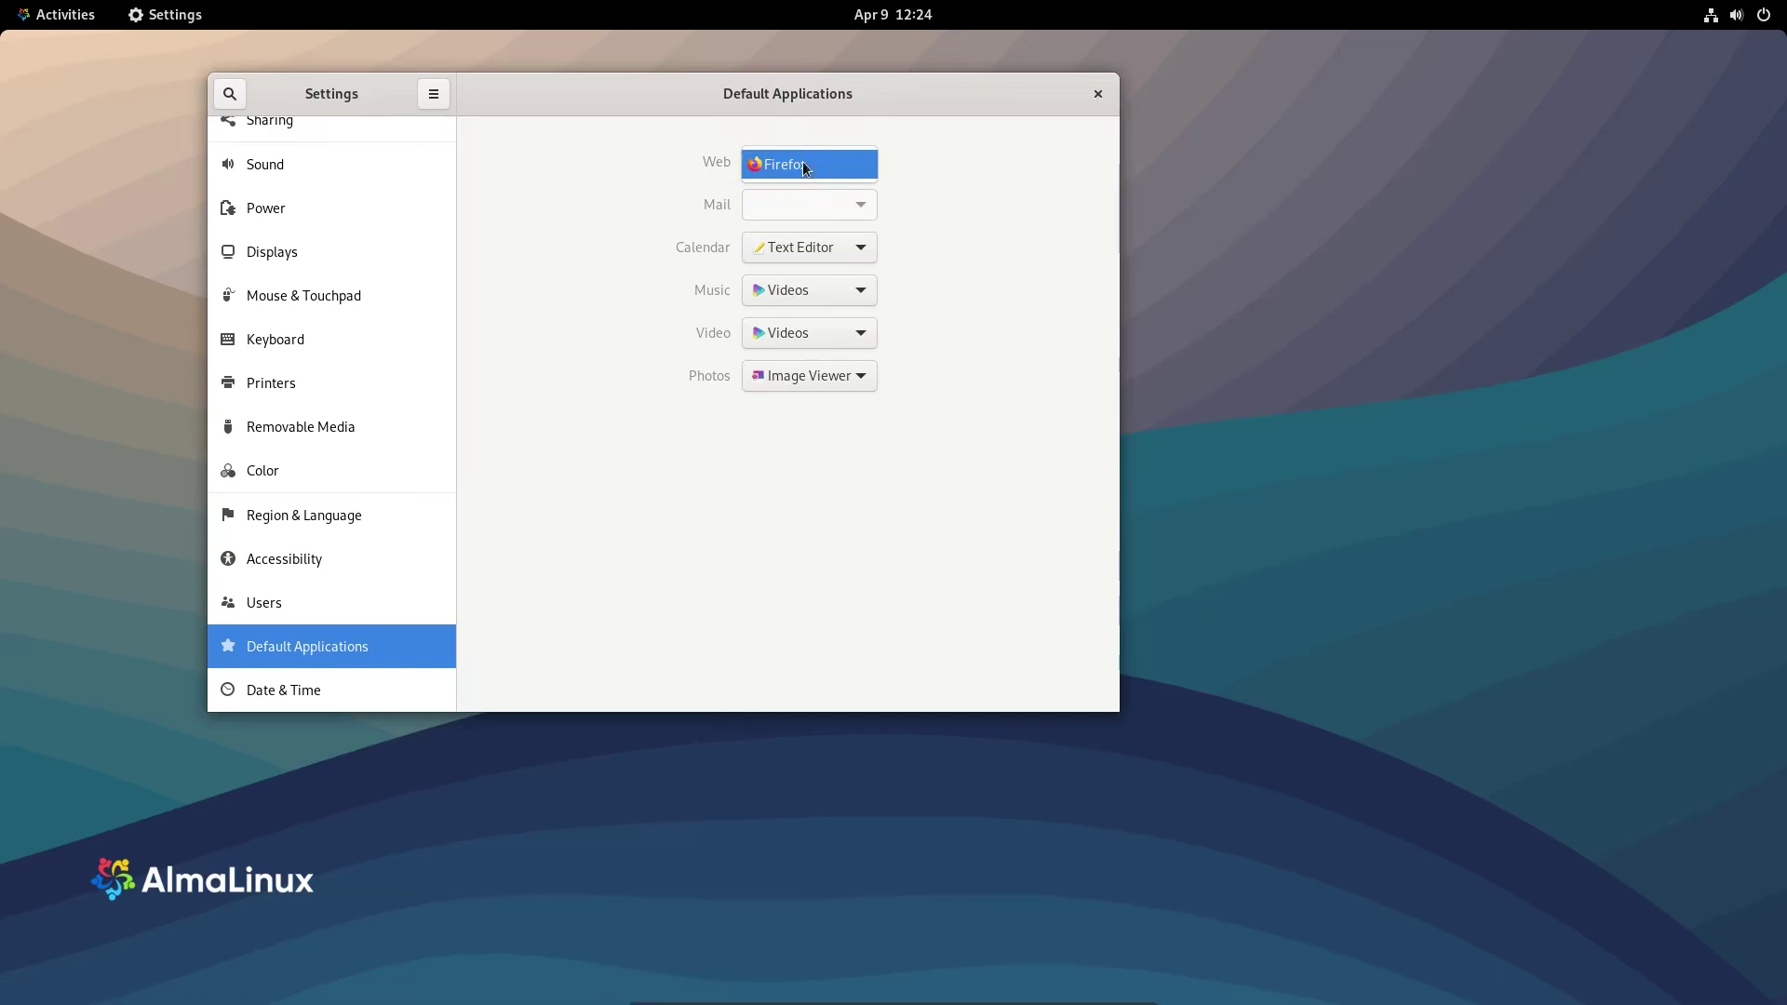
left_click(790, 161)
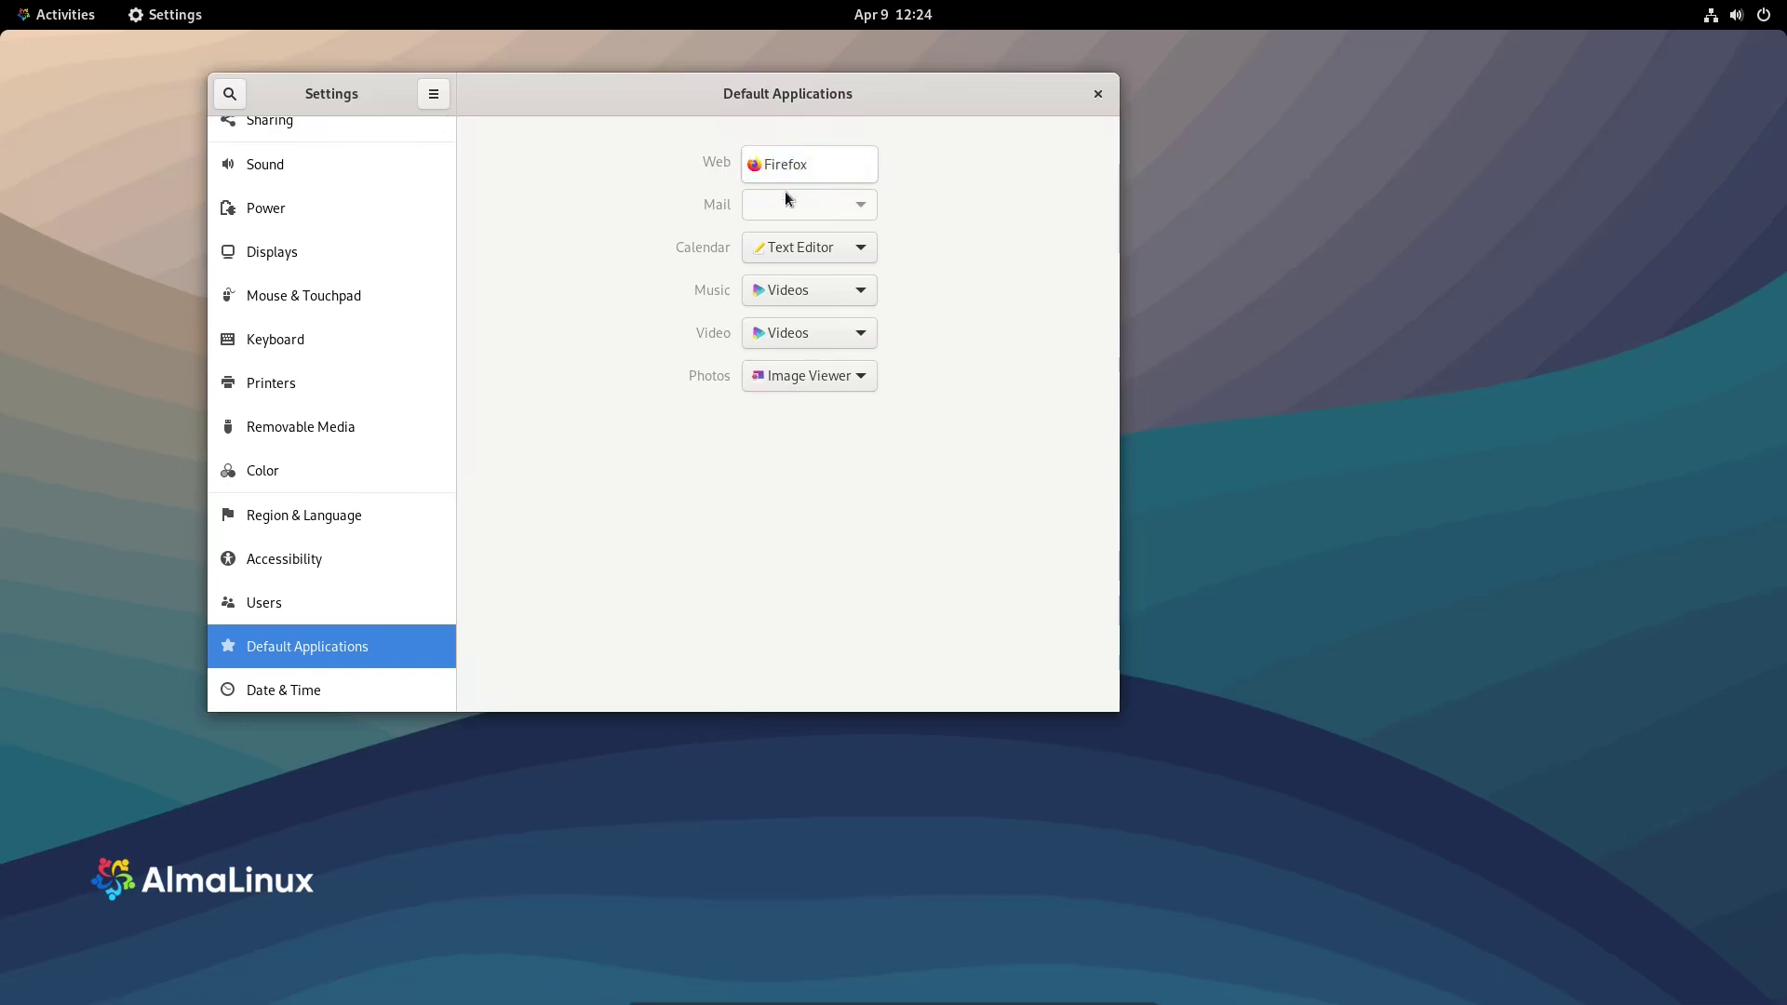
left_click(790, 171)
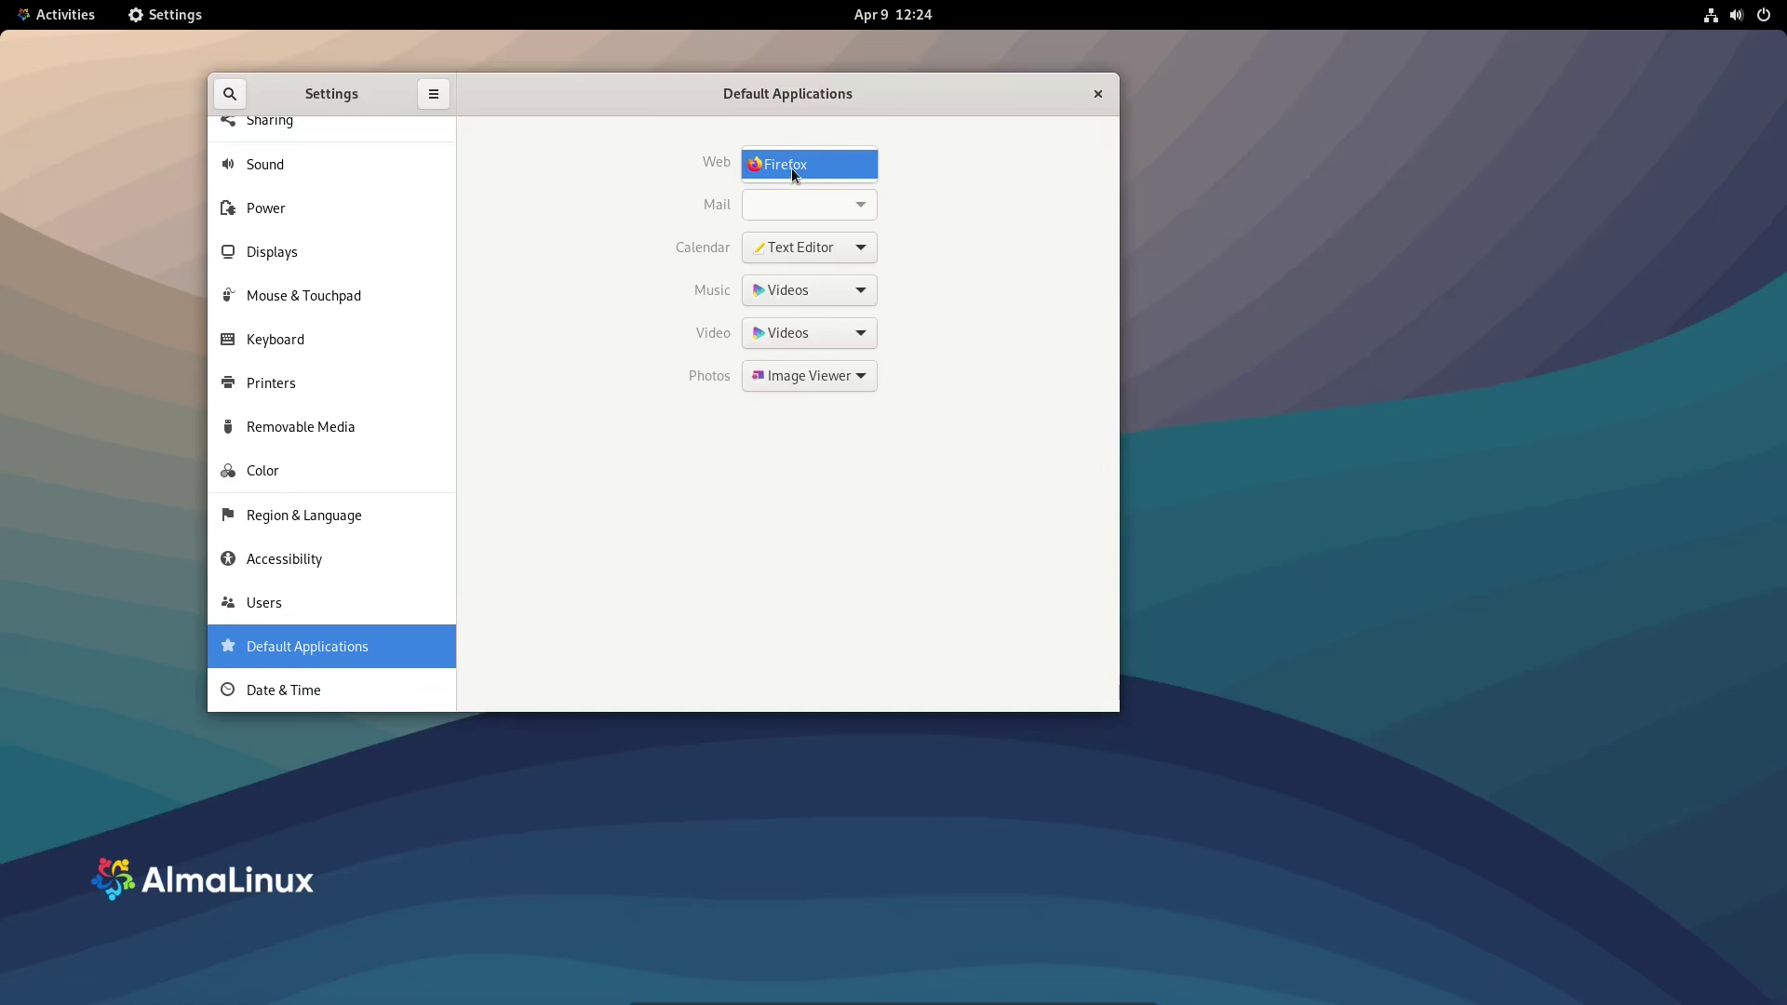
left_click(791, 168)
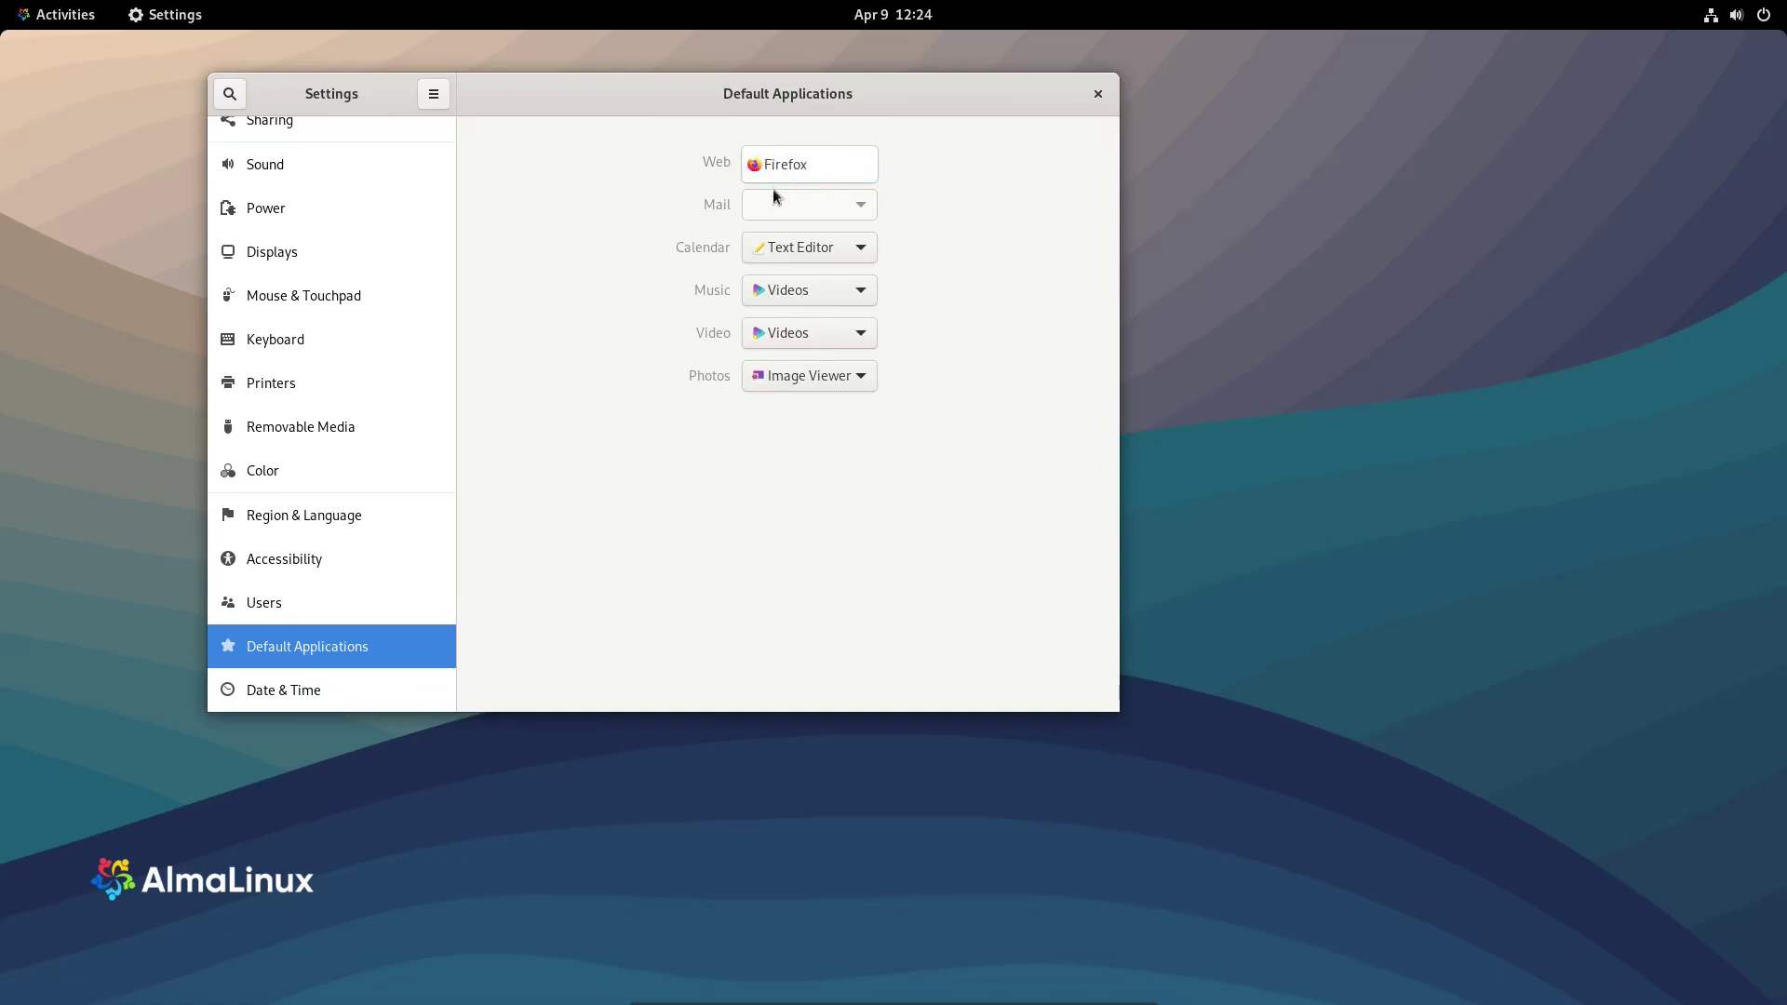
left_click(787, 168)
left_click(789, 169)
left_click(769, 154)
left_click(768, 160)
left_click(800, 174)
left_click(801, 180)
left_click(266, 706)
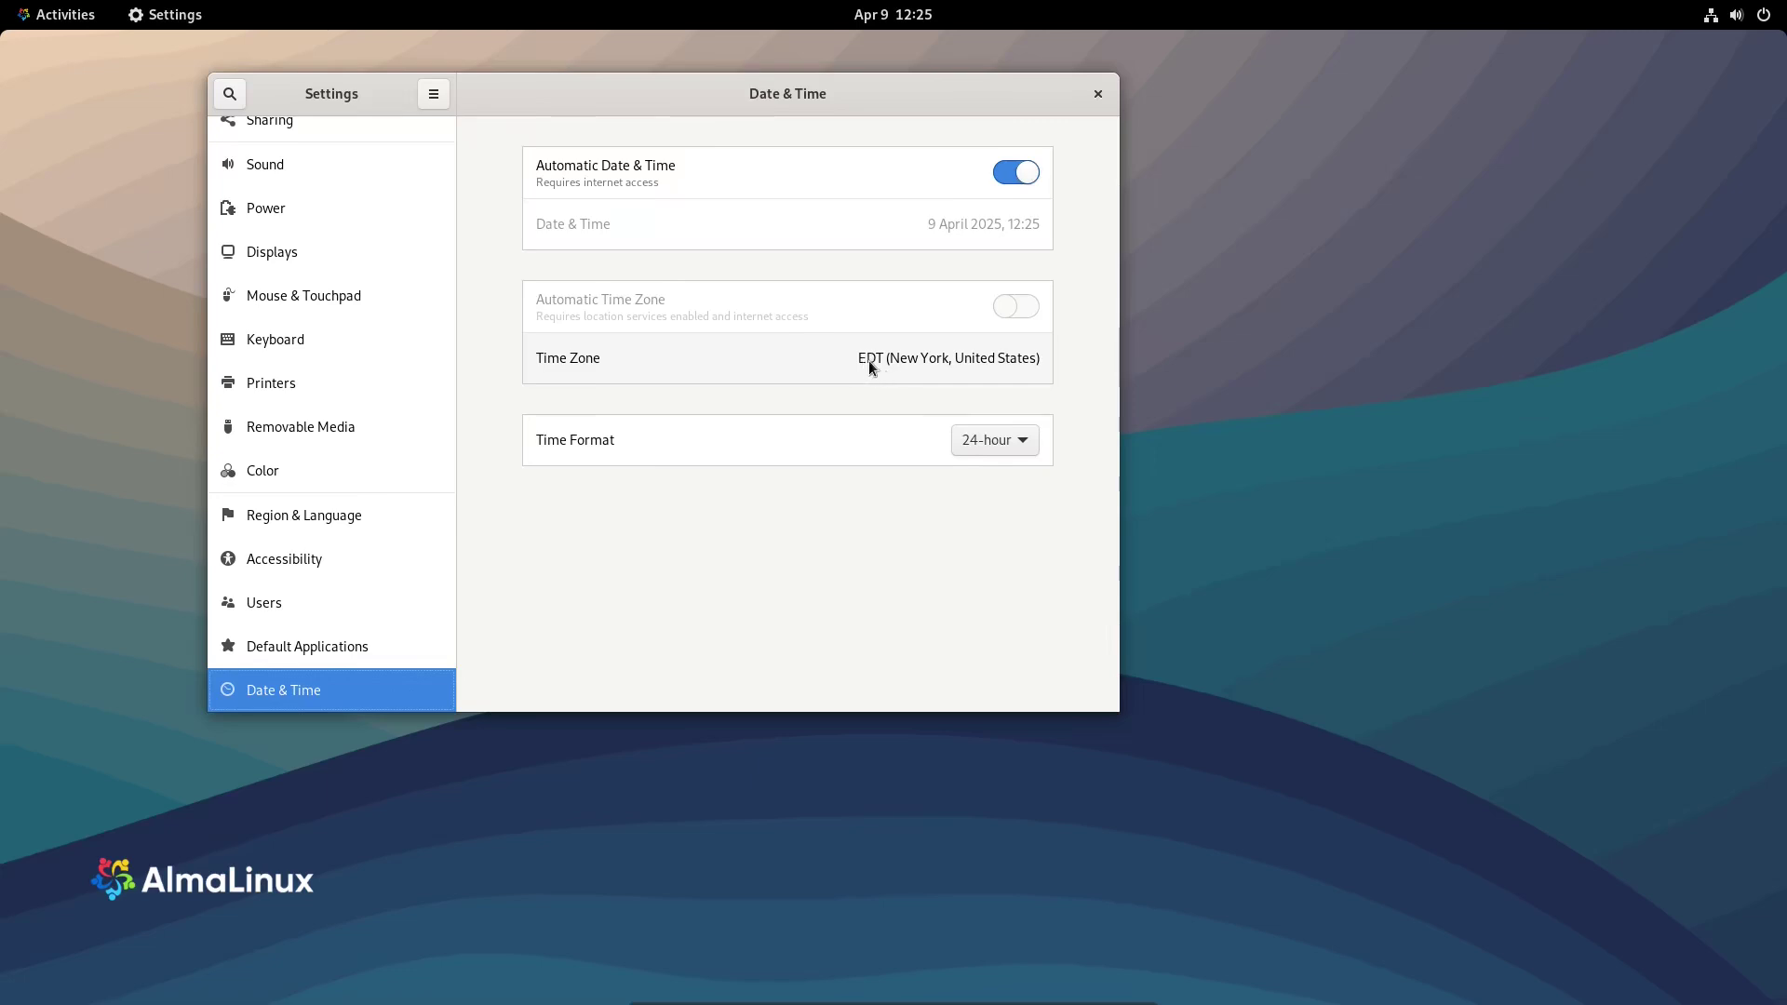
- Set the time format to 12-hour AM/PM and close the Settings window
left_click(1011, 445)
left_click(1001, 465)
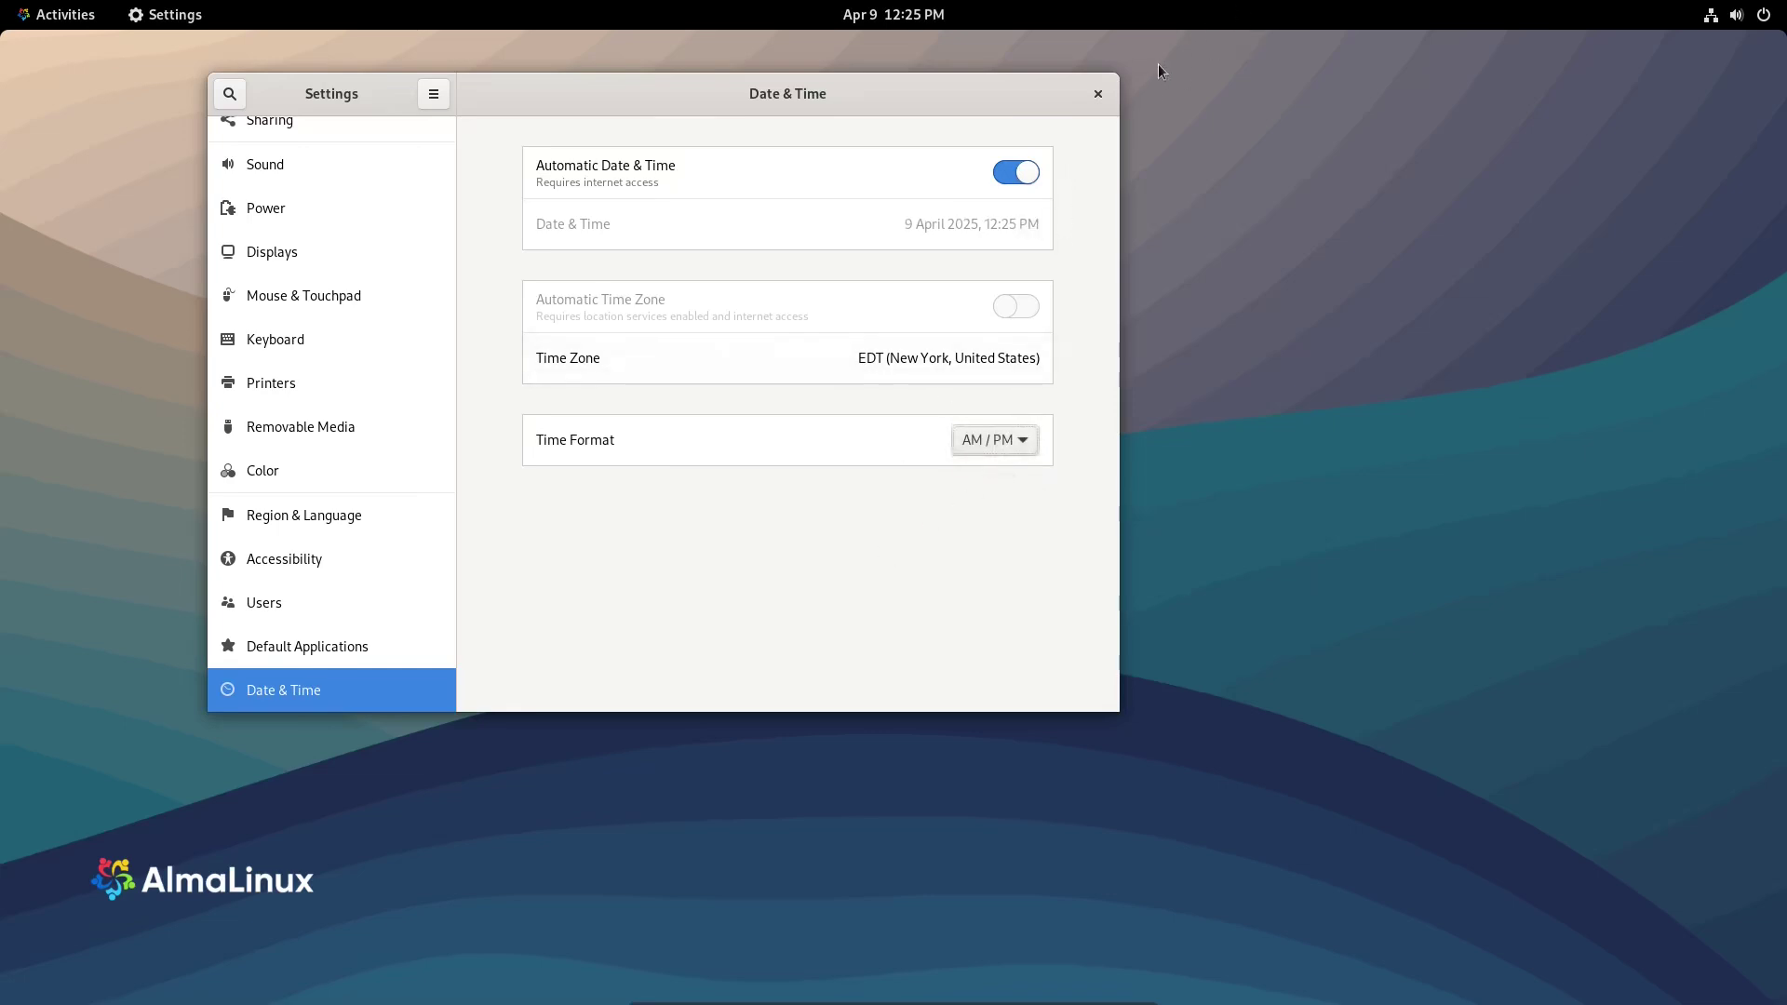
left_click(1098, 93)
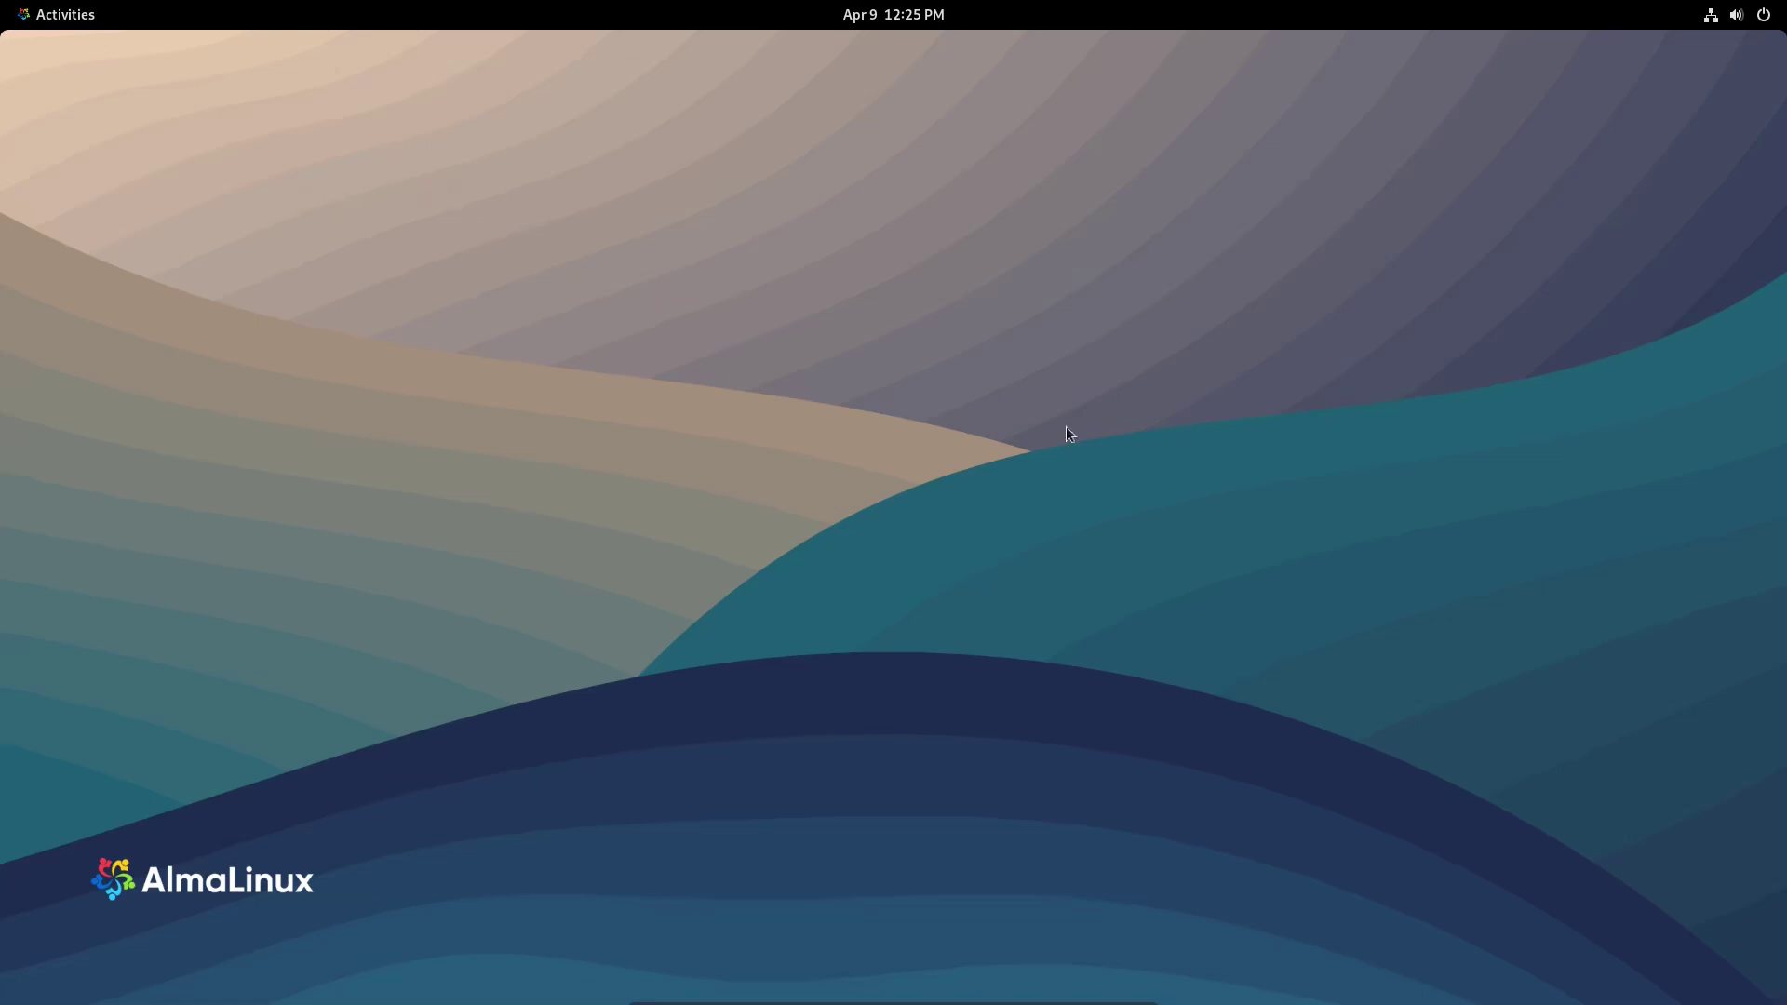
right_click(1017, 426)
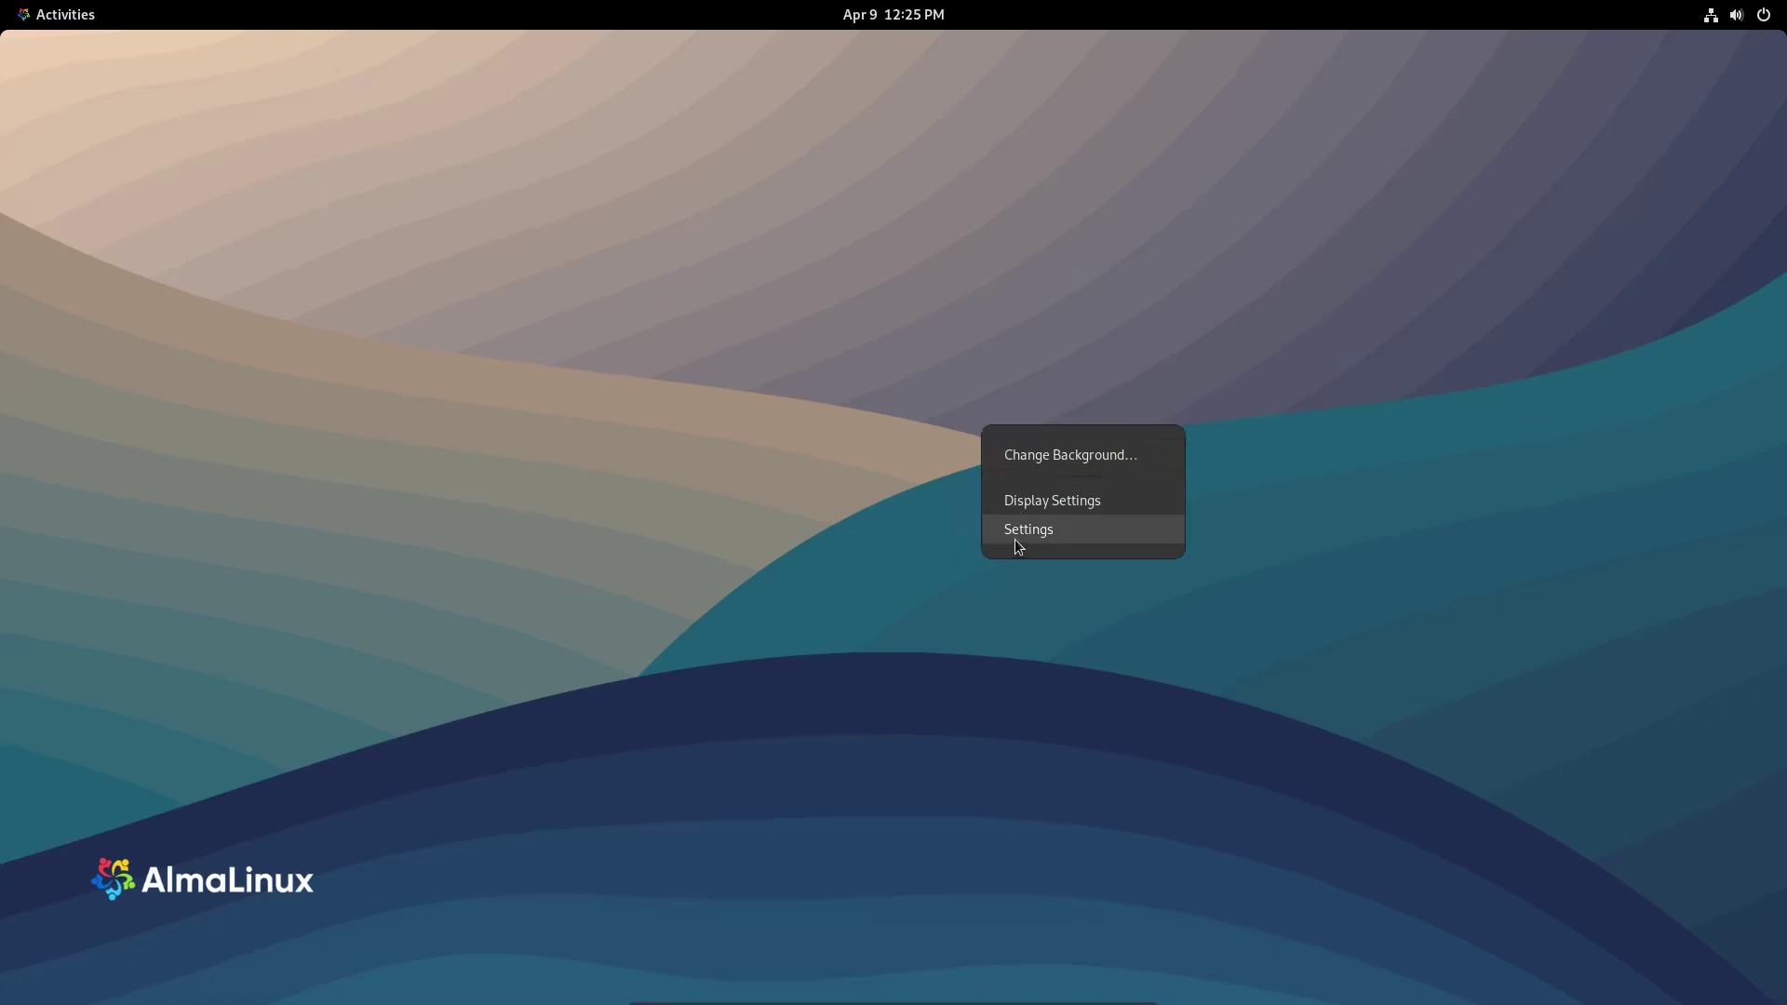
left_click(1017, 503)
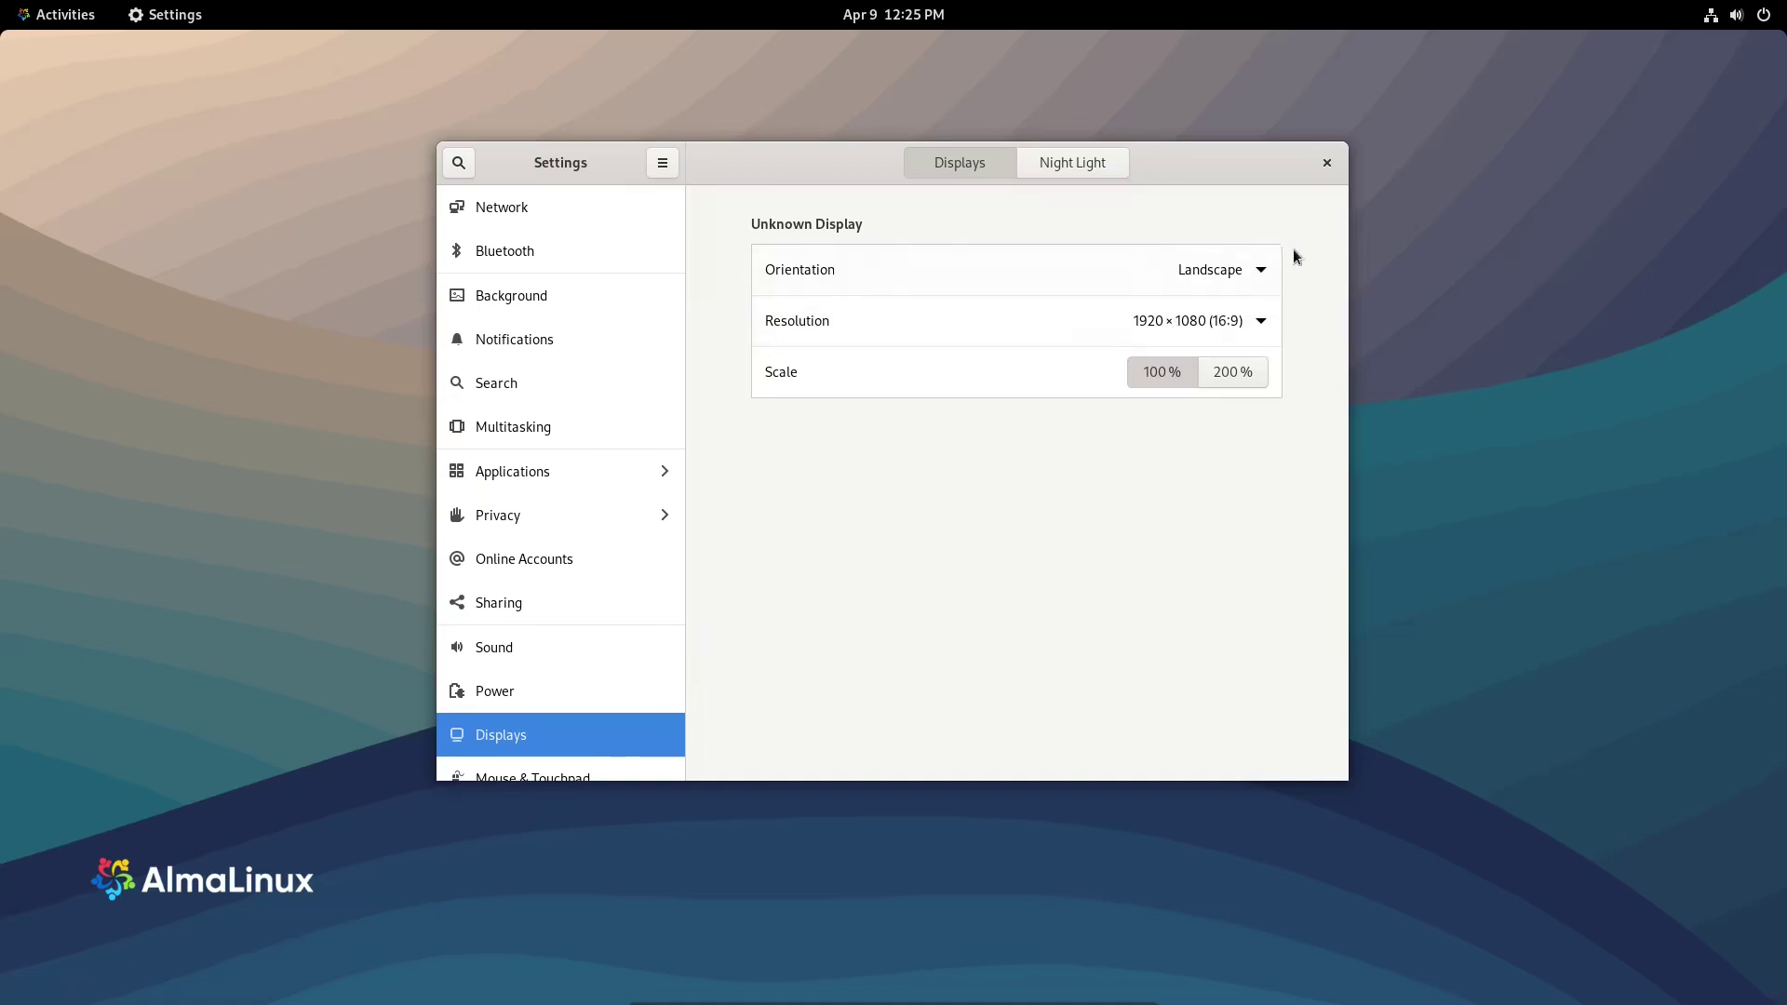
left_click(1327, 164)
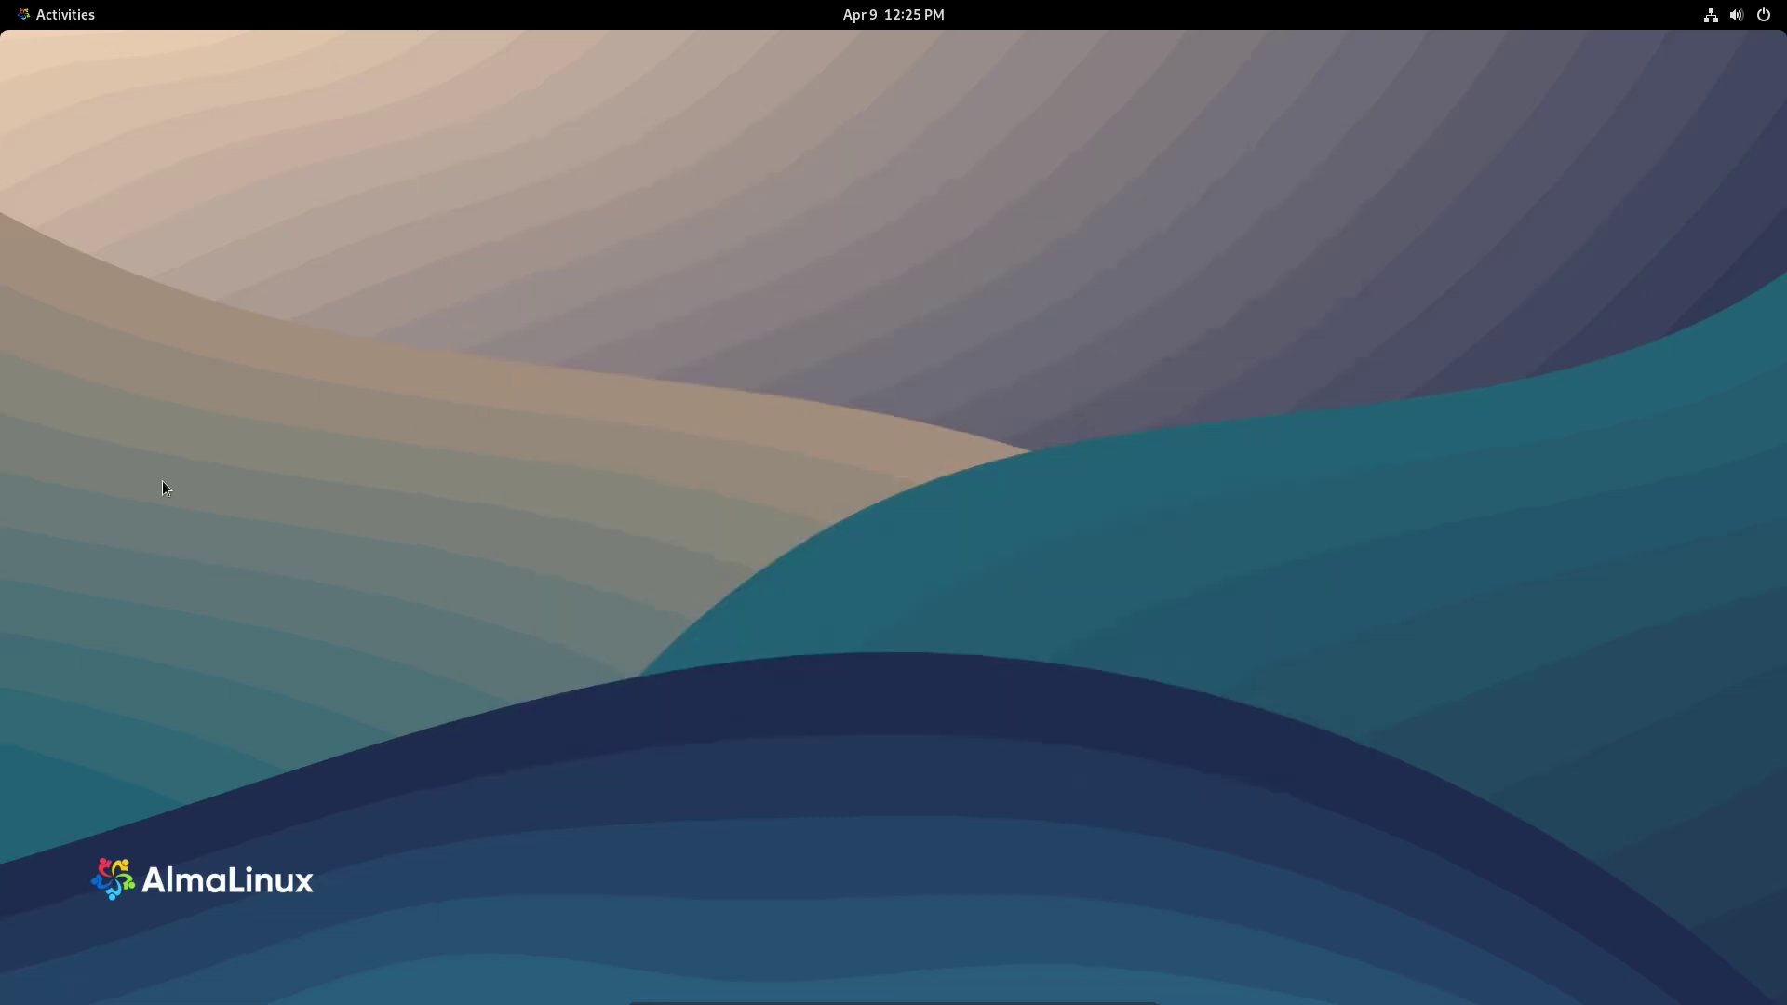